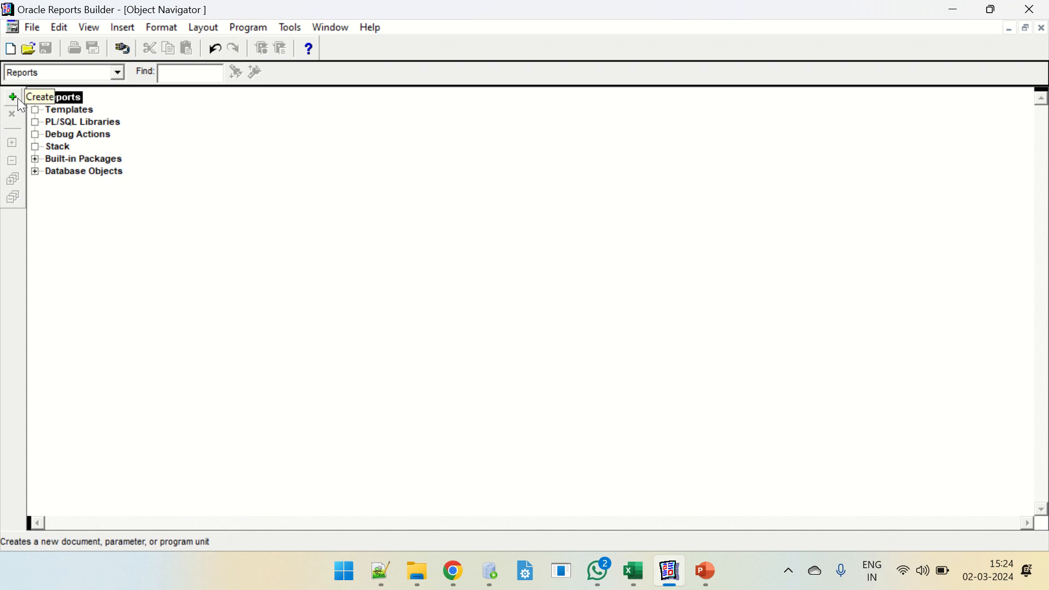
Create a new report with the Report Wizard, using the Tabular style and the title "Emp Details"
{"action": "left_click", "coordinate": [19, 102]}
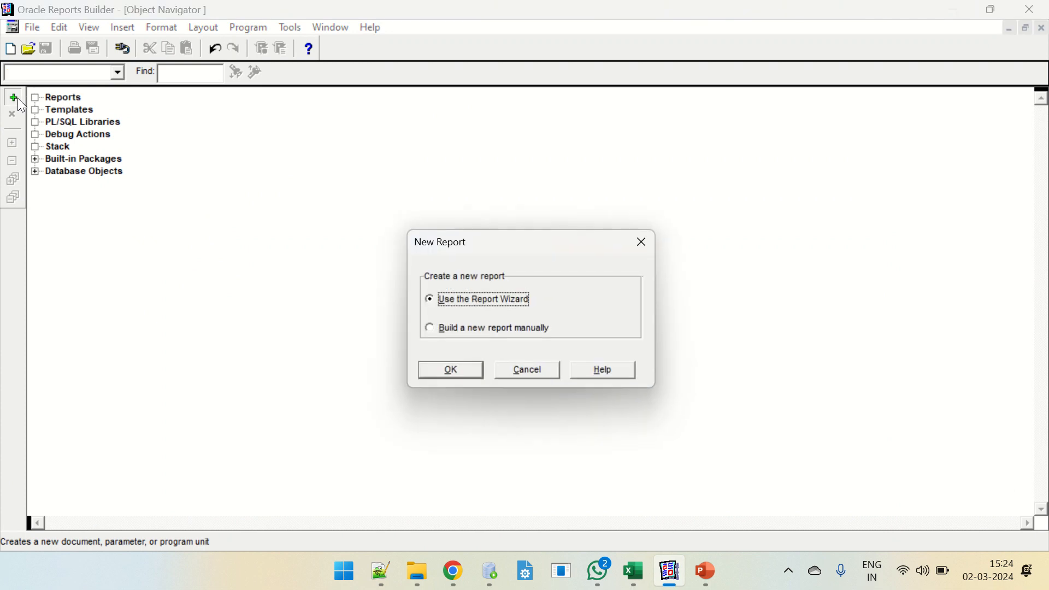
{"action": "left_click", "coordinate": [451, 370]}
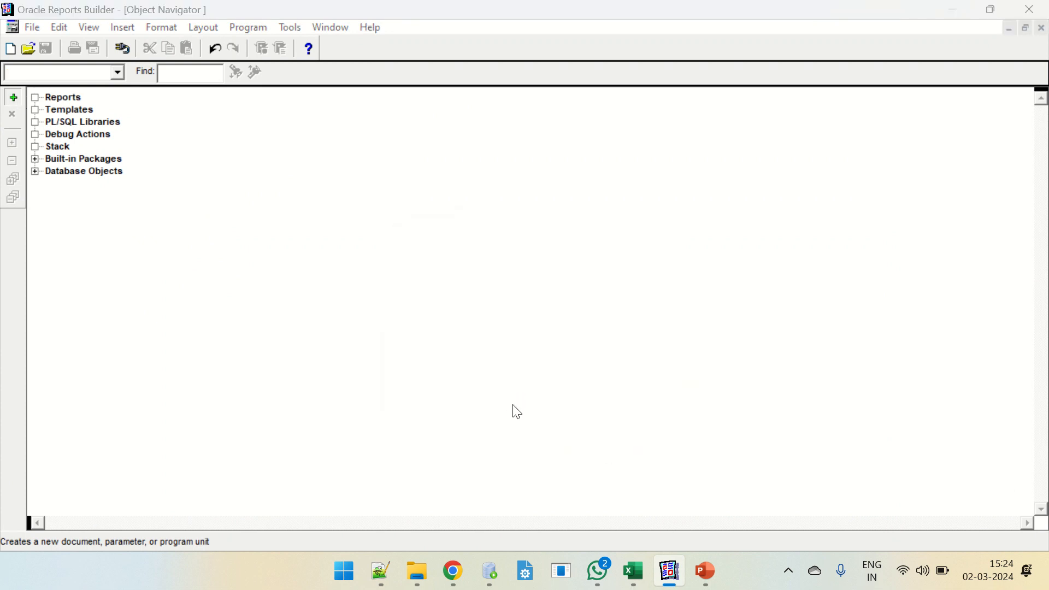
{"action": "left_click", "coordinate": [667, 430]}
{"action": "left_click", "coordinate": [668, 430]}
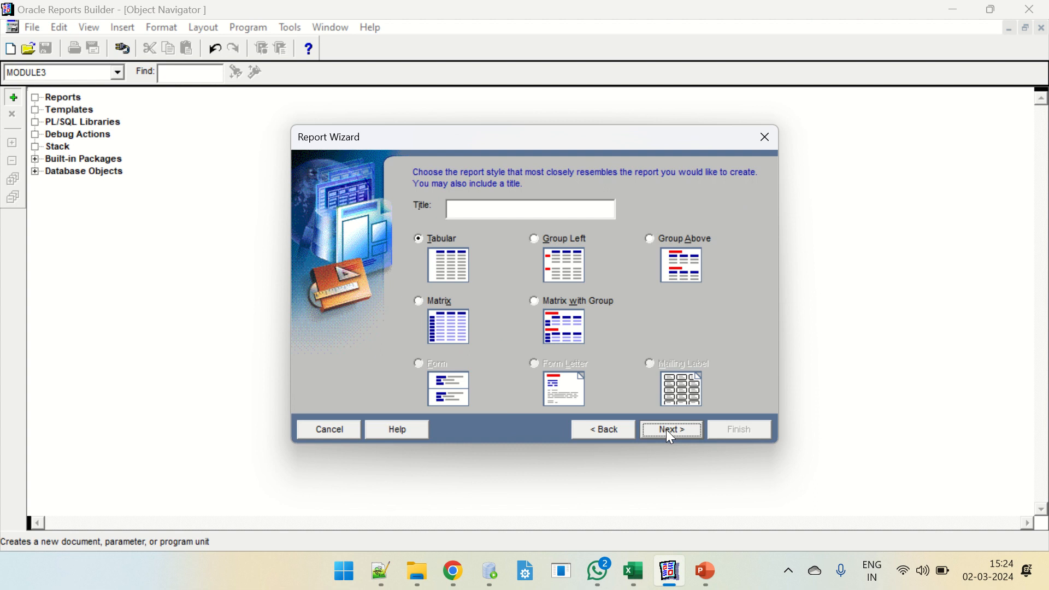
{"action": "left_click", "coordinate": [500, 214]}
{"action": "type", "text": "Emp Details"}
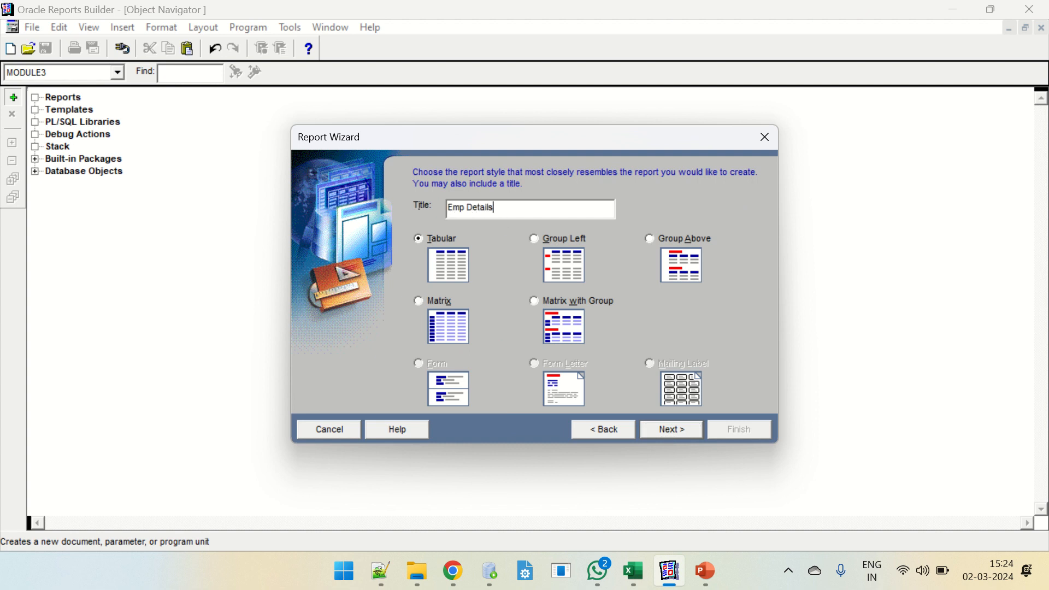
Define the report's data source as the SQL query "Select * from Employees"
{"action": "left_click", "coordinate": [672, 427]}
{"action": "left_click", "coordinate": [667, 432]}
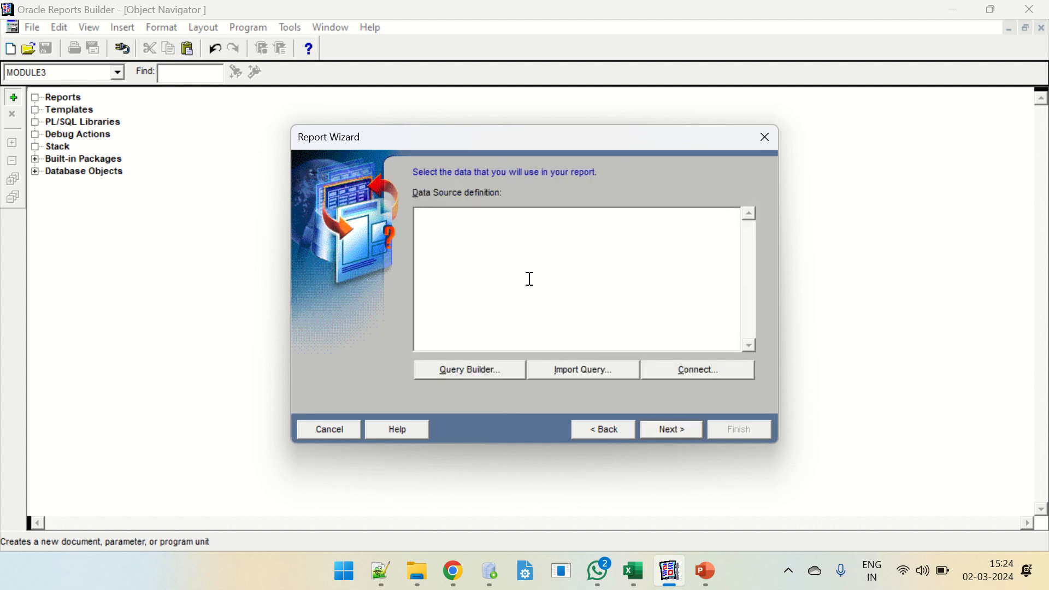
{"action": "type", "text": "Select * from Employees"}
{"action": "left_click", "coordinate": [669, 432]}
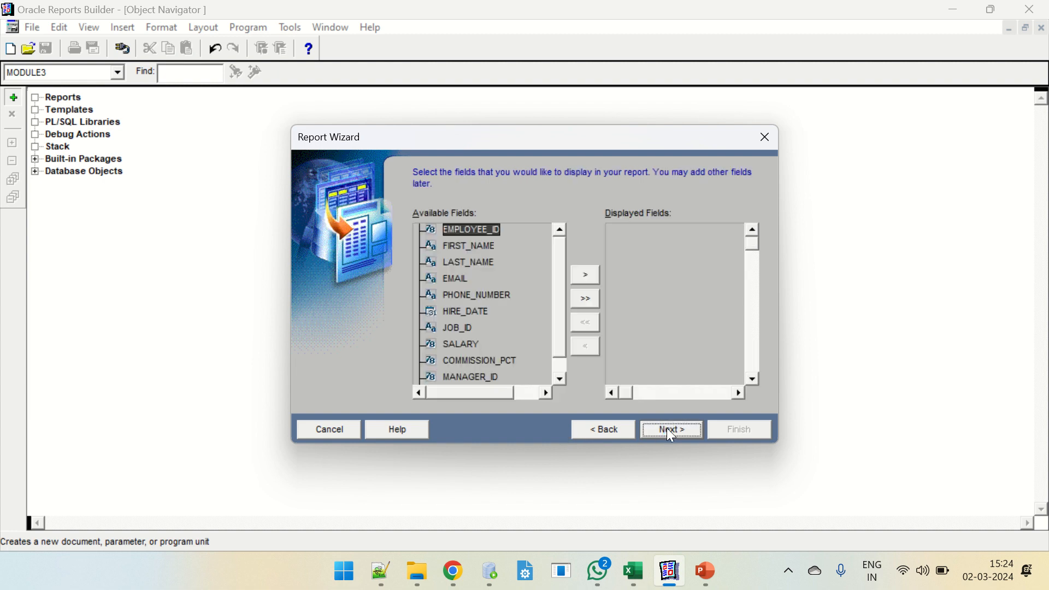
Set the displayed fields to EMPLOYEE_ID, FIRST_NAME and LAST_NAME, leaving EMAIL and PHONE_NUMBER among the available fields
{"action": "left_click", "coordinate": [588, 279]}
{"action": "left_click", "coordinate": [589, 280]}
{"action": "left_click", "coordinate": [589, 280]}
{"action": "left_click", "coordinate": [590, 280]}
{"action": "left_click", "coordinate": [590, 279]}
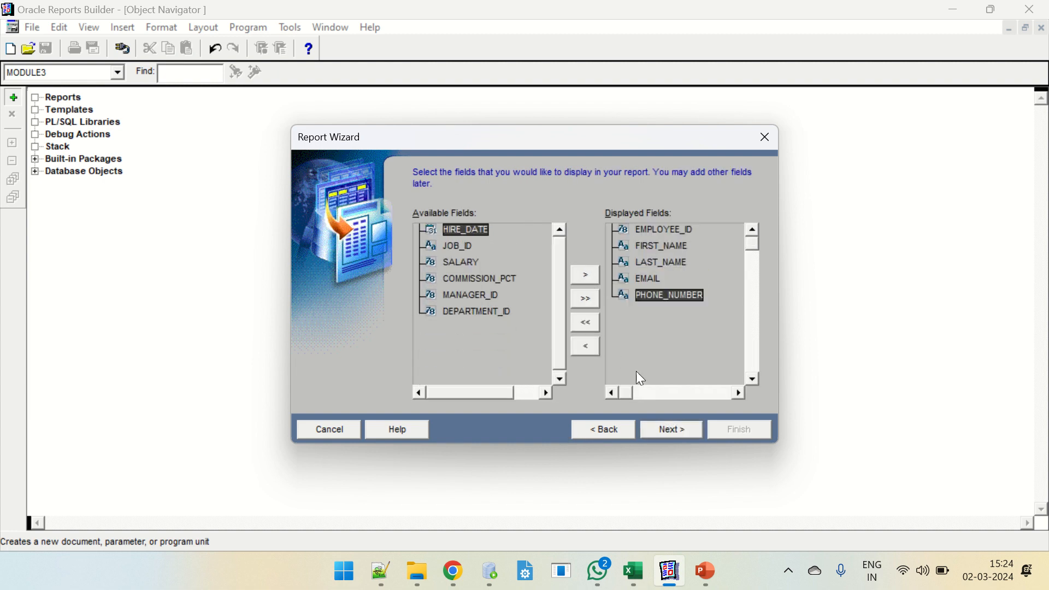
{"action": "left_click", "coordinate": [585, 323]}
{"action": "left_click", "coordinate": [580, 348]}
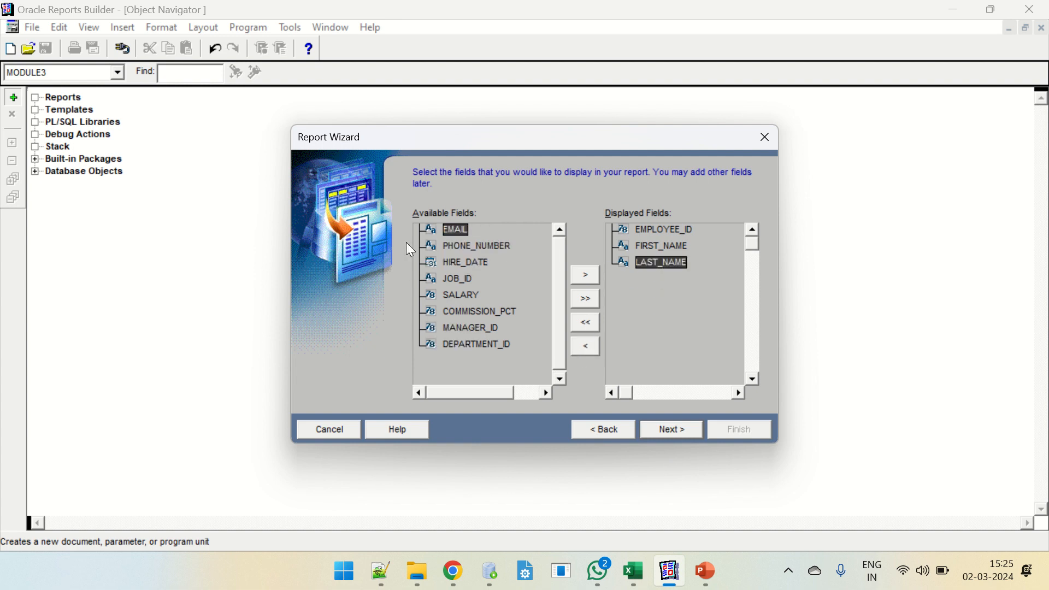
Add SALARY and DEPARTMENT_ID to the report's displayed fields
{"action": "left_click", "coordinate": [466, 298]}
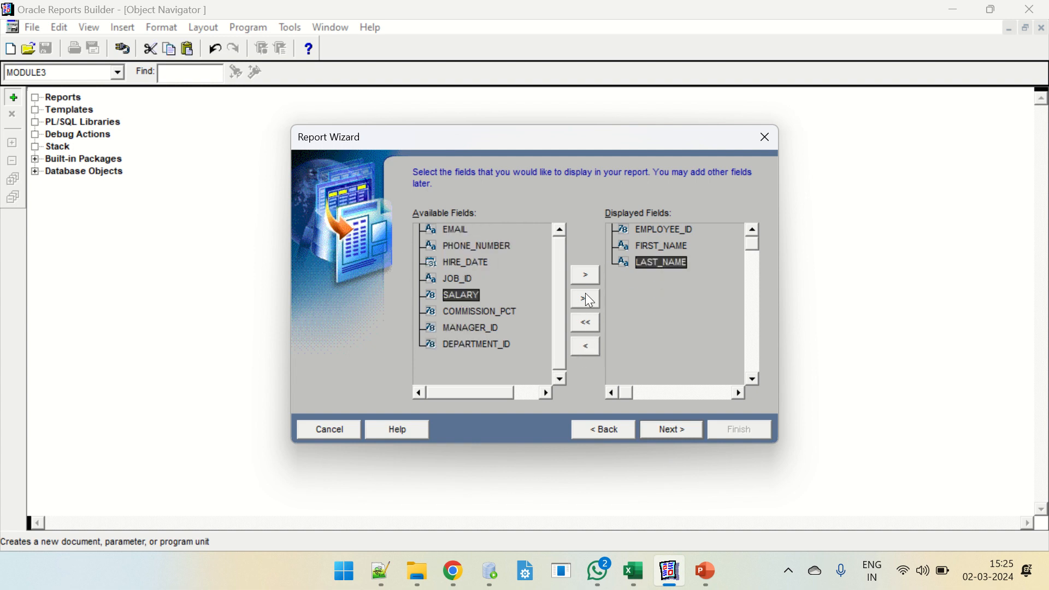
{"action": "left_click", "coordinate": [586, 275]}
{"action": "left_click", "coordinate": [464, 328]}
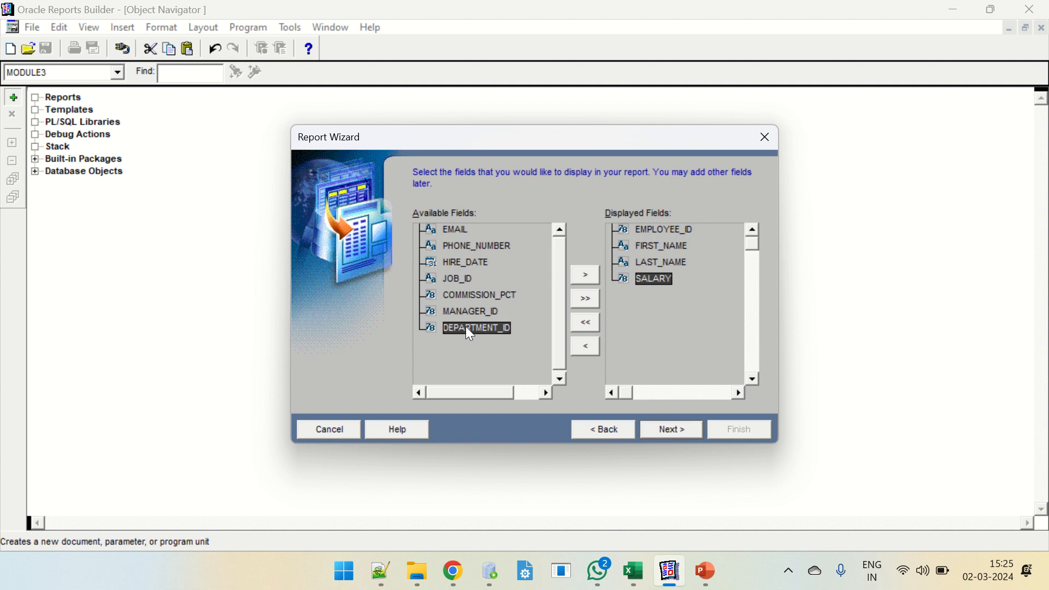
{"action": "left_click", "coordinate": [586, 275]}
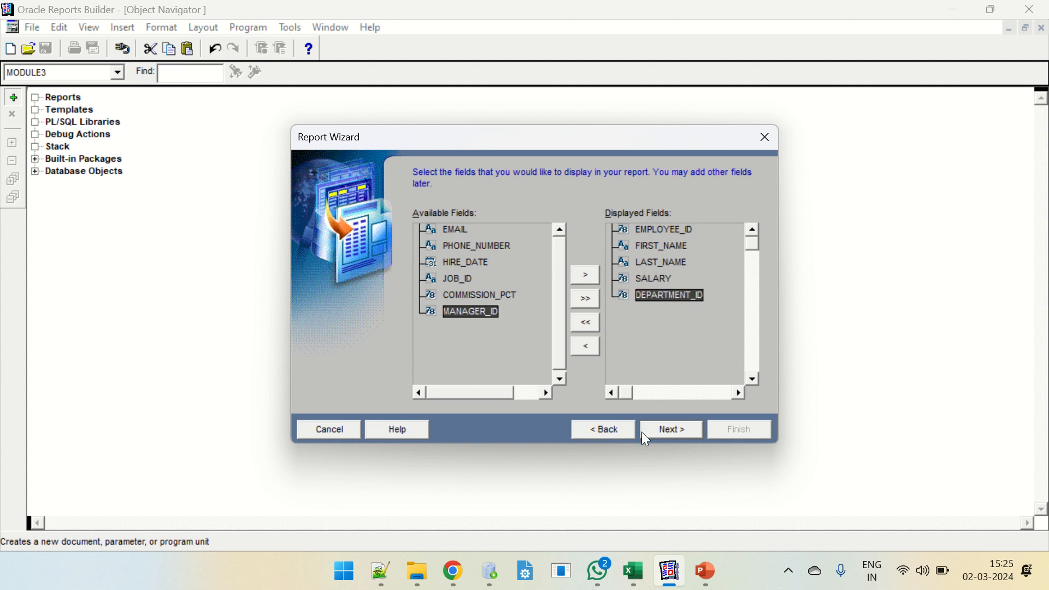
Accept the default totals, labels and widths, keep the predefined Beige template, and finish the wizard to generate the report
{"action": "left_click", "coordinate": [676, 431]}
{"action": "left_click", "coordinate": [675, 432]}
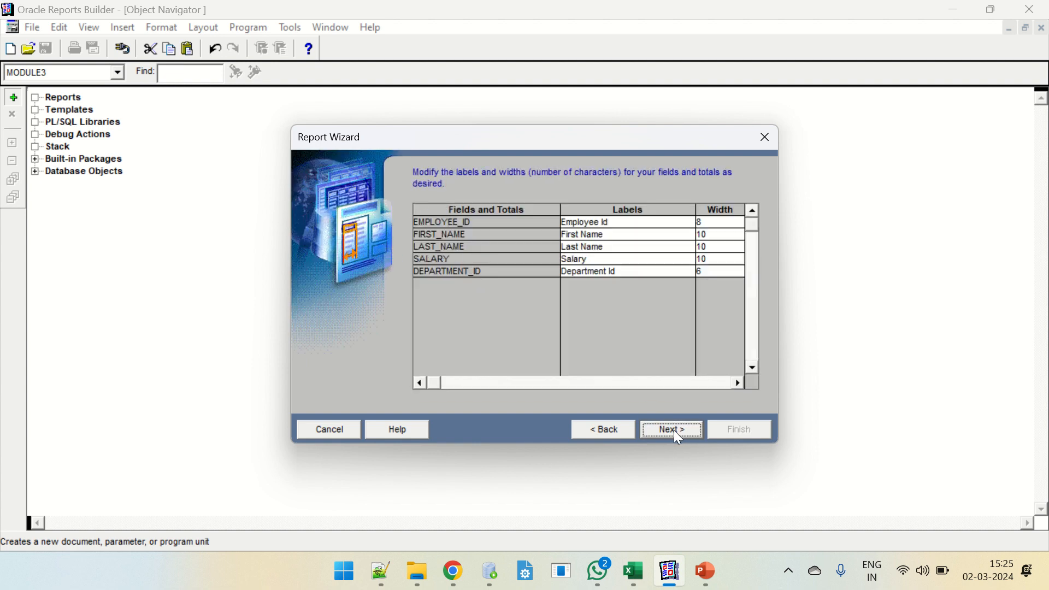
{"action": "left_click", "coordinate": [677, 432]}
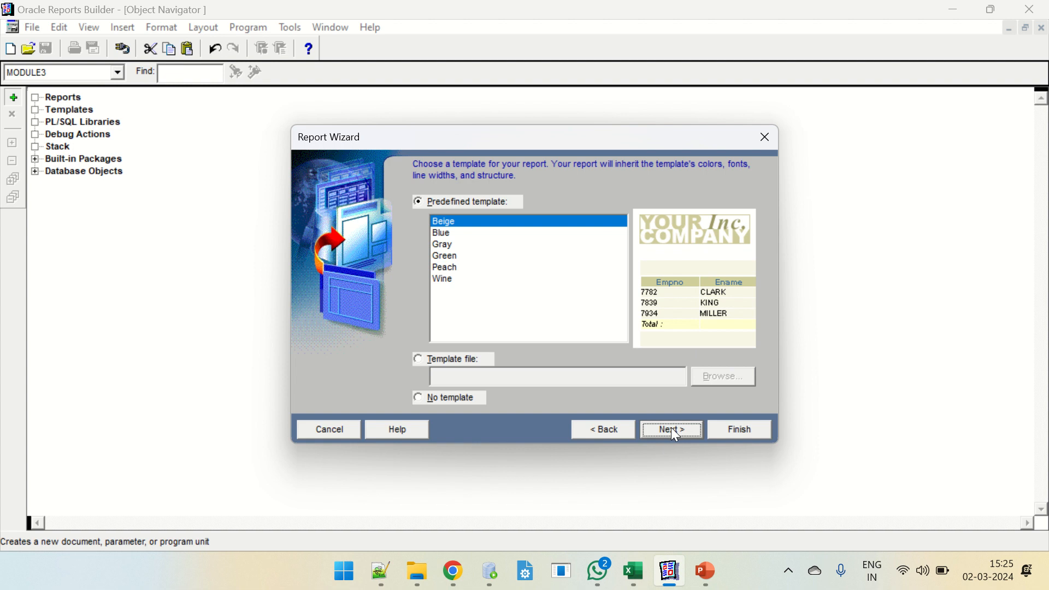
{"action": "left_click", "coordinate": [674, 430]}
{"action": "left_click", "coordinate": [712, 426]}
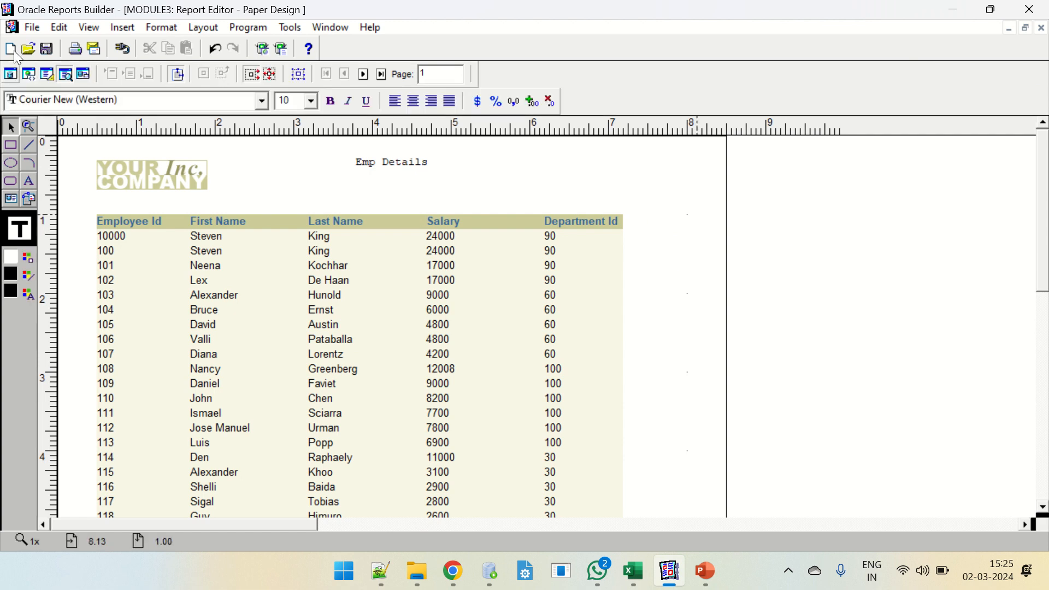
Save the report in the Class folder as EMP_GRAPH in Reports Binary (*.rdf) format
{"action": "left_click", "coordinate": [49, 52]}
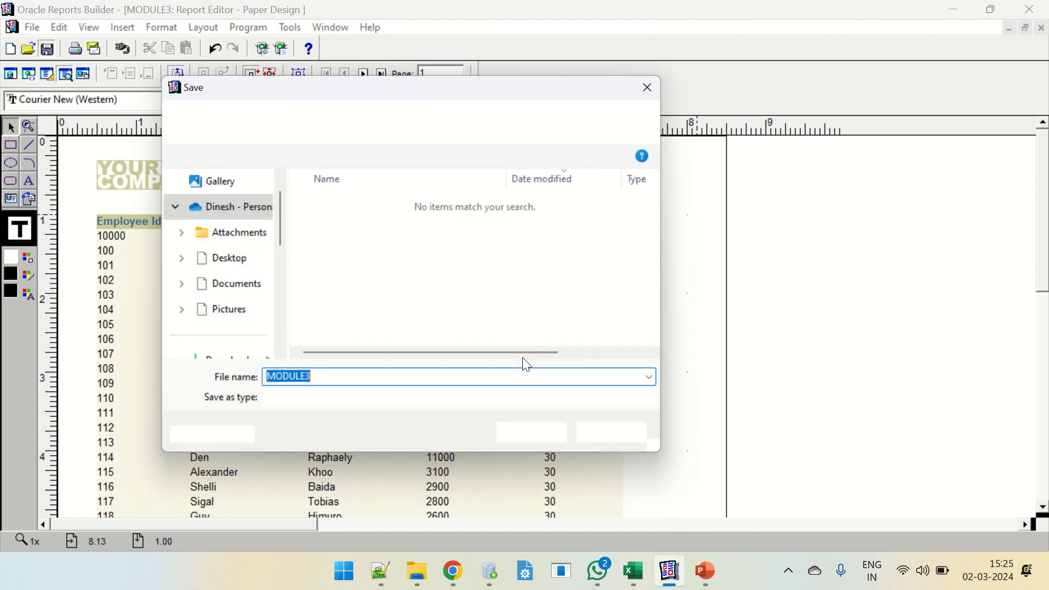
{"action": "left_click", "coordinate": [339, 402]}
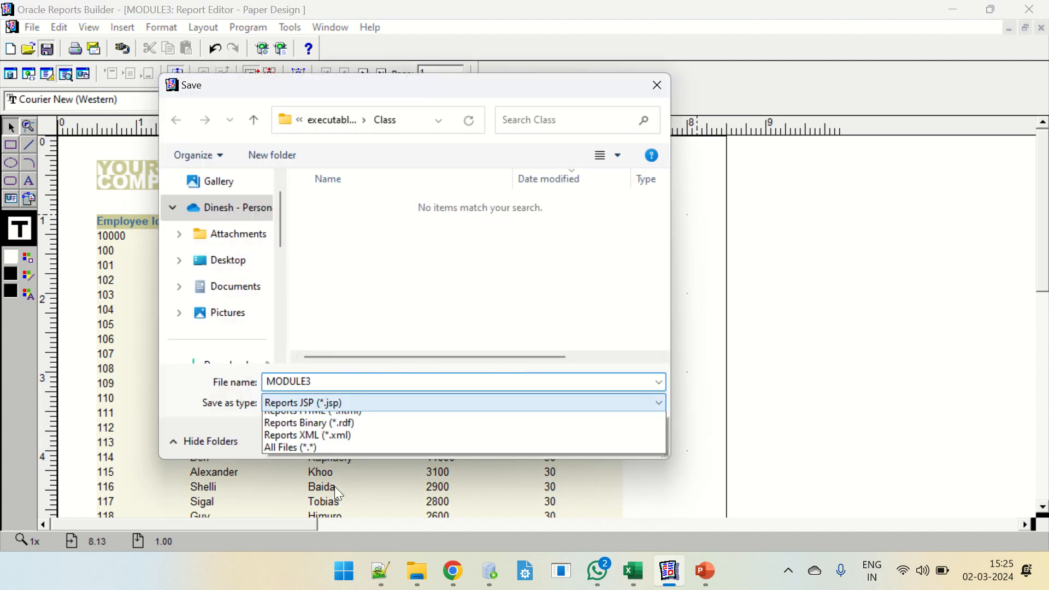
{"action": "left_click", "coordinate": [345, 436]}
{"action": "left_click", "coordinate": [340, 384]}
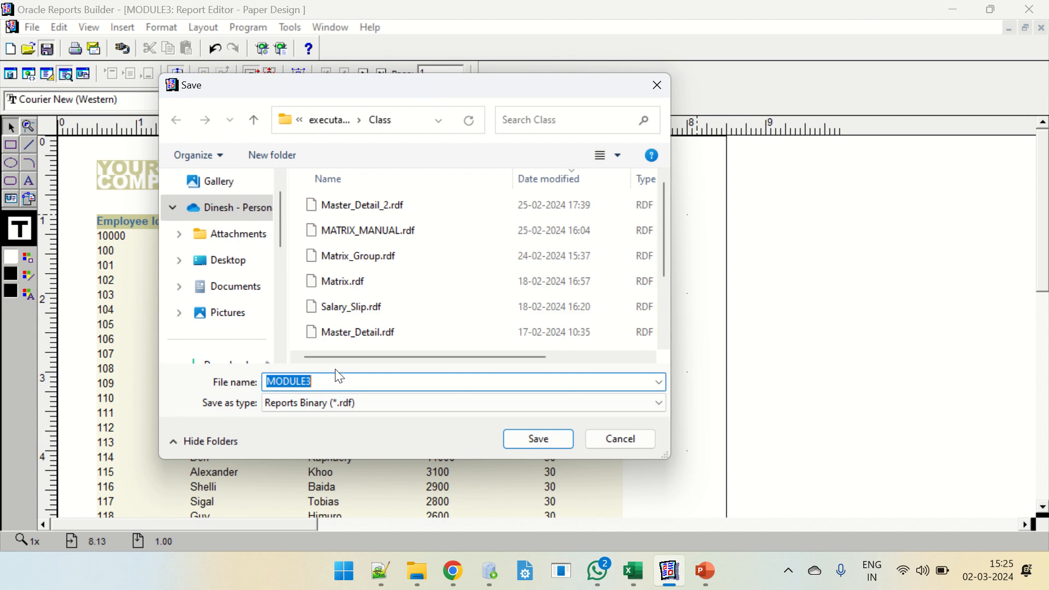
{"action": "type", "text": "EMP_G"}
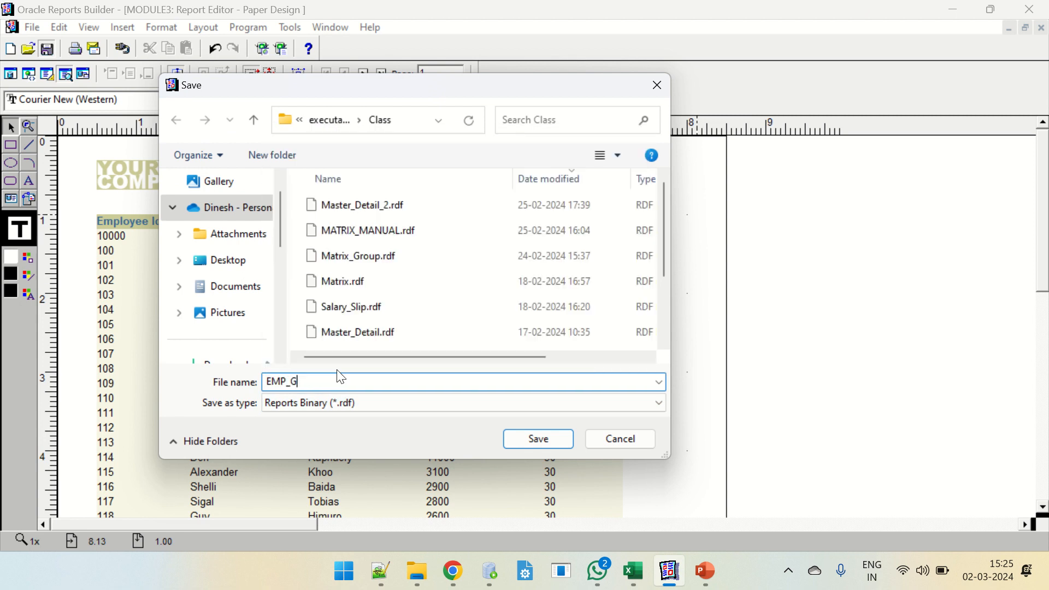
{"action": "type", "text": "RAPH.rdf"}
{"action": "key", "text": "Return"}
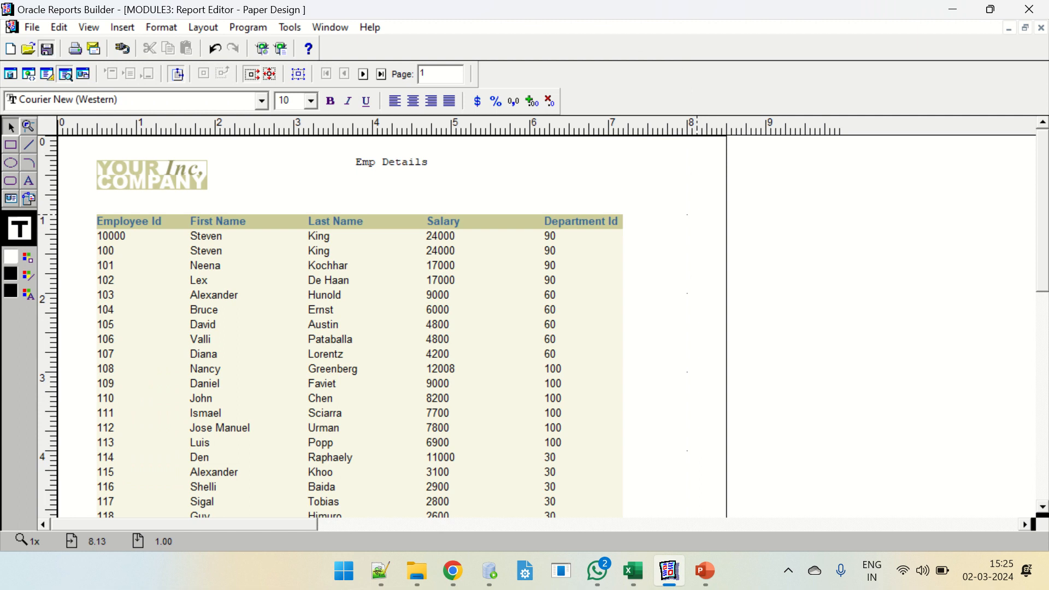
Show the report's Paper Layout and switch to the empty HR@ORCLPDB worksheet in Oracle SQL Developer
{"action": "left_click", "coordinate": [48, 76]}
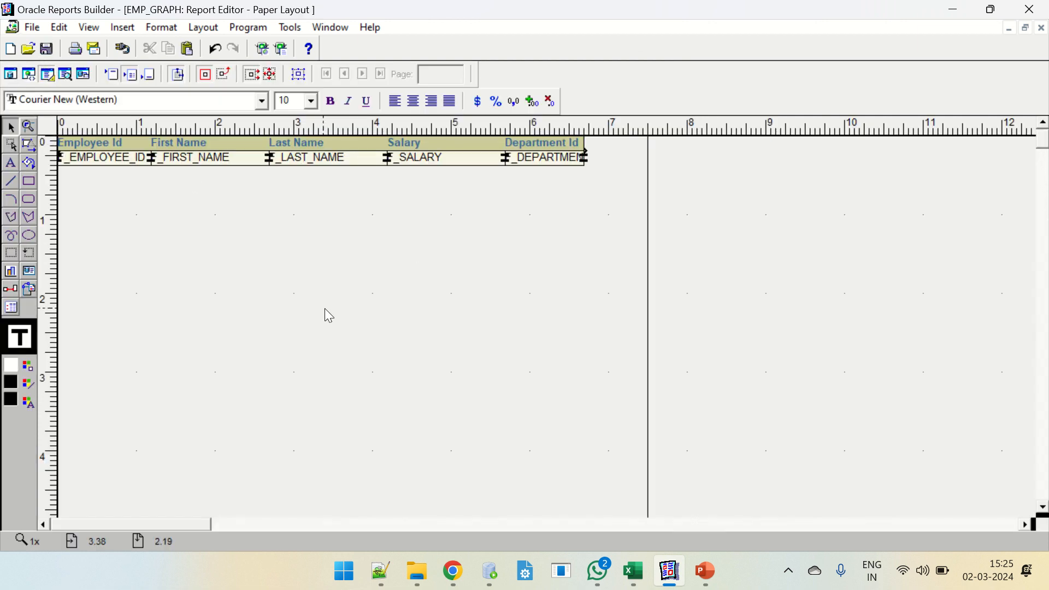
{"action": "left_click", "coordinate": [490, 572]}
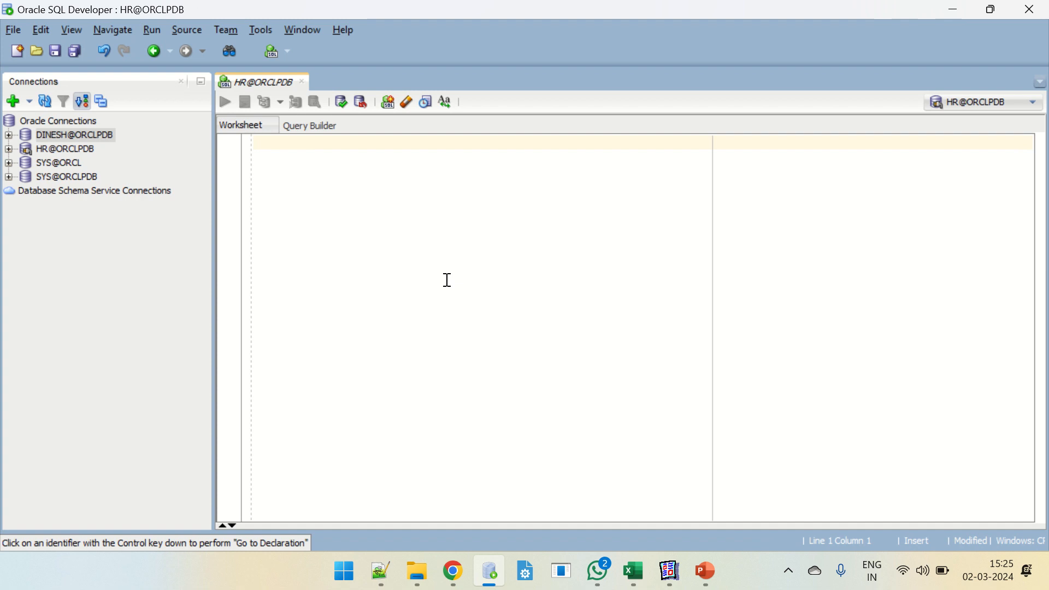
{"action": "key", "text": "alt+Tab"}
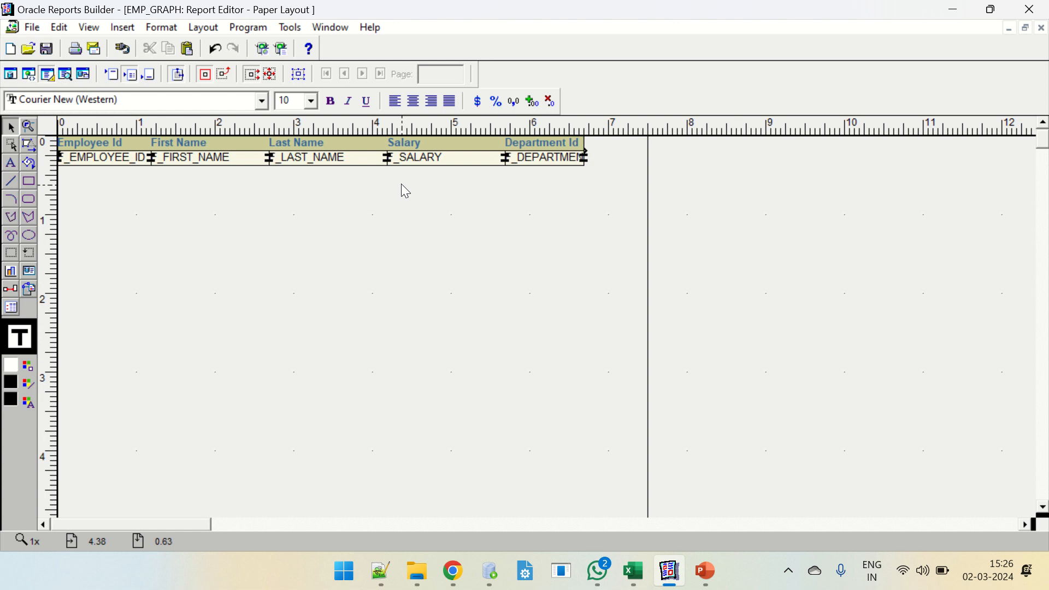
{"action": "key", "text": "alt+Tab"}
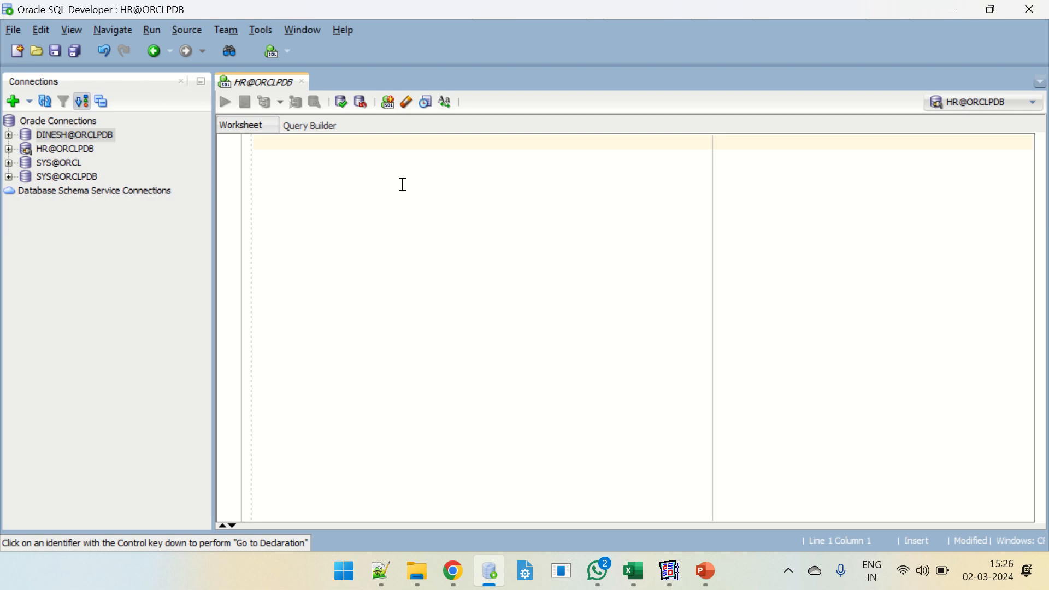
Write the query's first line: "Select Dept.Department_ID, dept.Department_Name, emp.Salary"
{"action": "type", "text": "Se"}
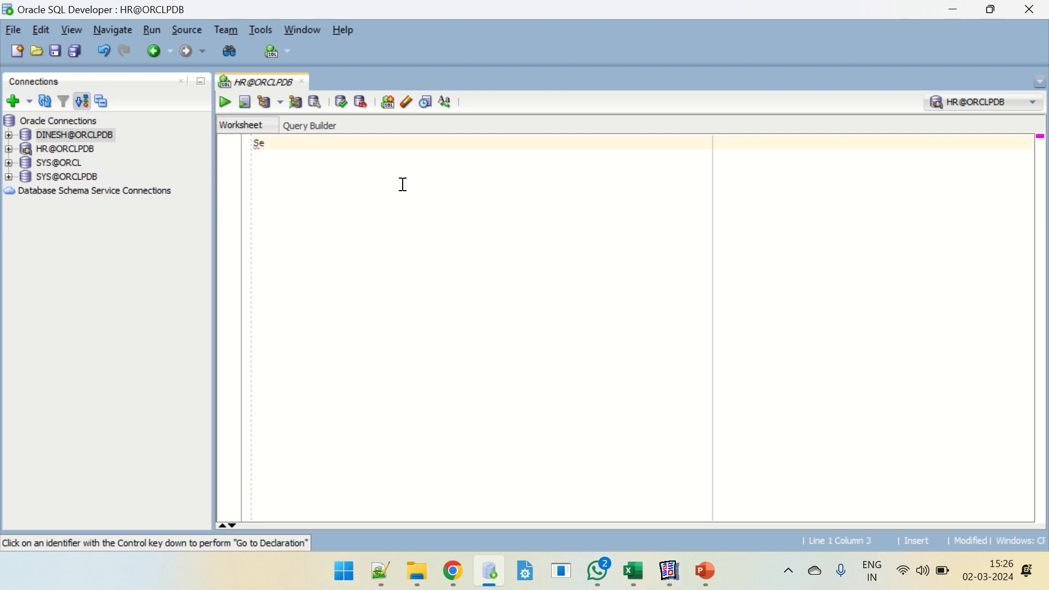
{"action": "type", "text": "lect"}
{"action": "key", "text": "Escape"}
{"action": "type", "text": "Dept.Depae"}
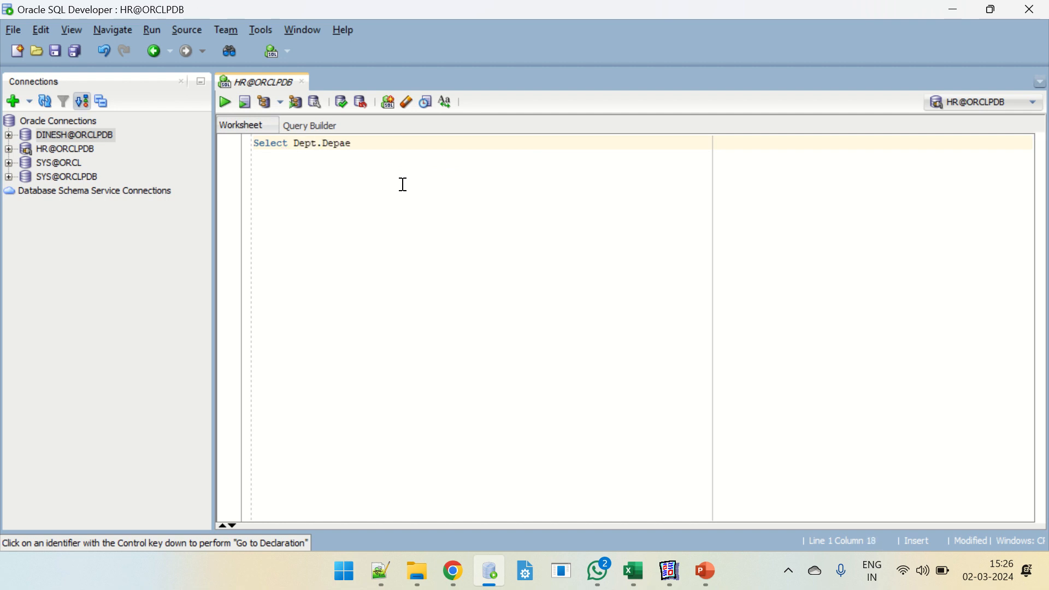
{"action": "key", "text": "BackSpace"}
{"action": "key", "text": "BackSpace"}
{"action": "type", "text": "rtment_ID, dept.Department_N"}
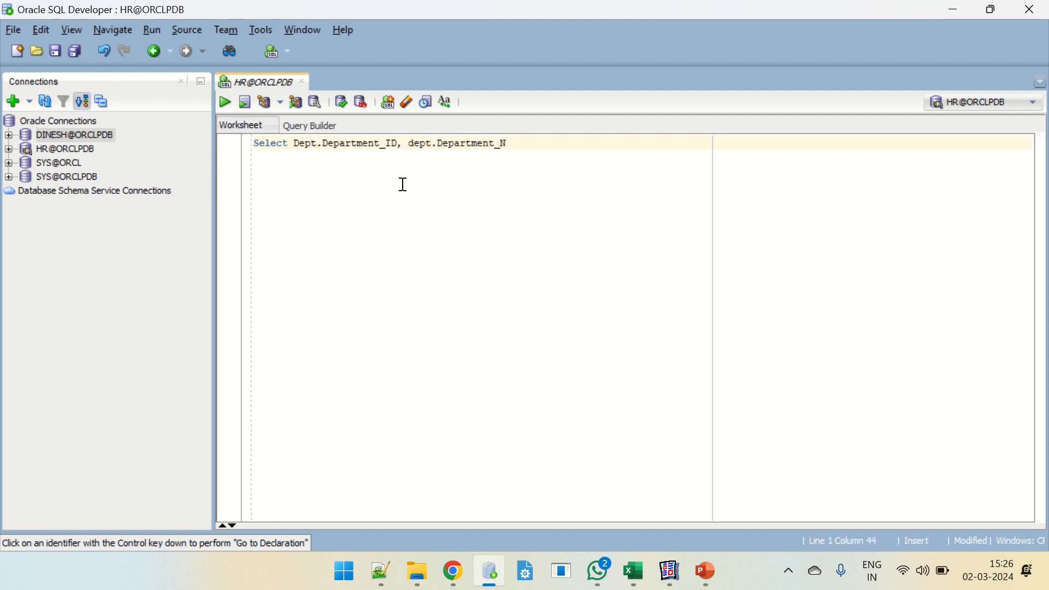
{"action": "type", "text": "ame , emp."}
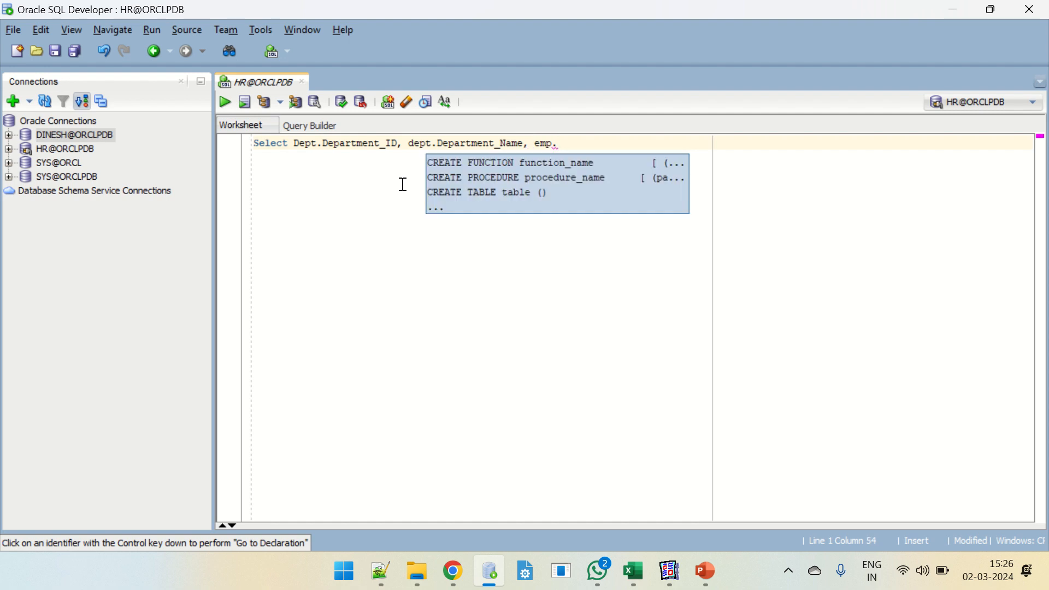
{"action": "type", "text": "Sala"}
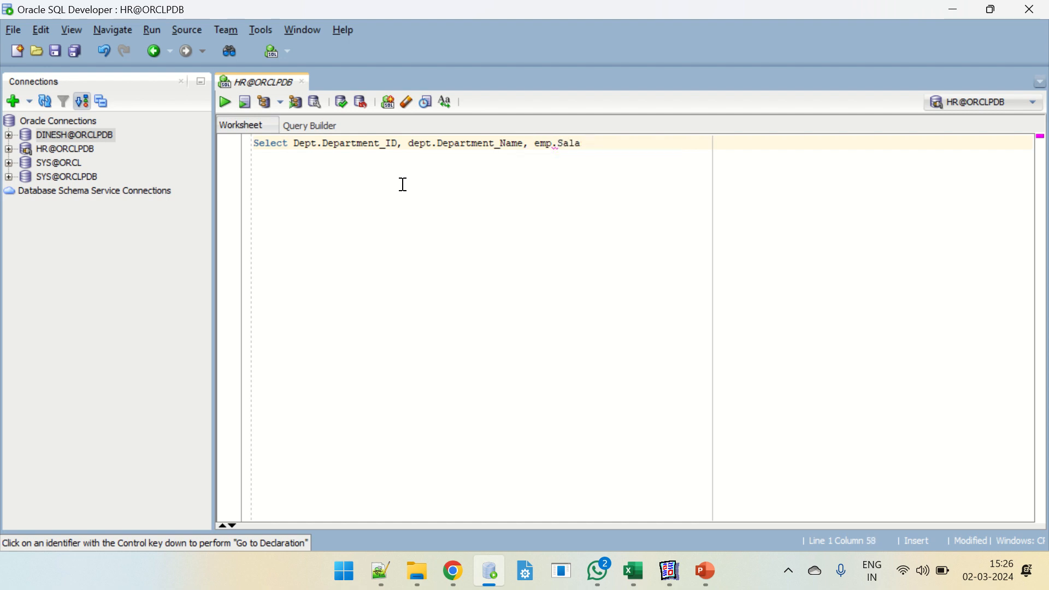
{"action": "type", "text": "ry"}
Add the query's second line: "From Departments dept, Employees emp"
{"action": "key", "text": "Return"}
{"action": "type", "text": "From "}
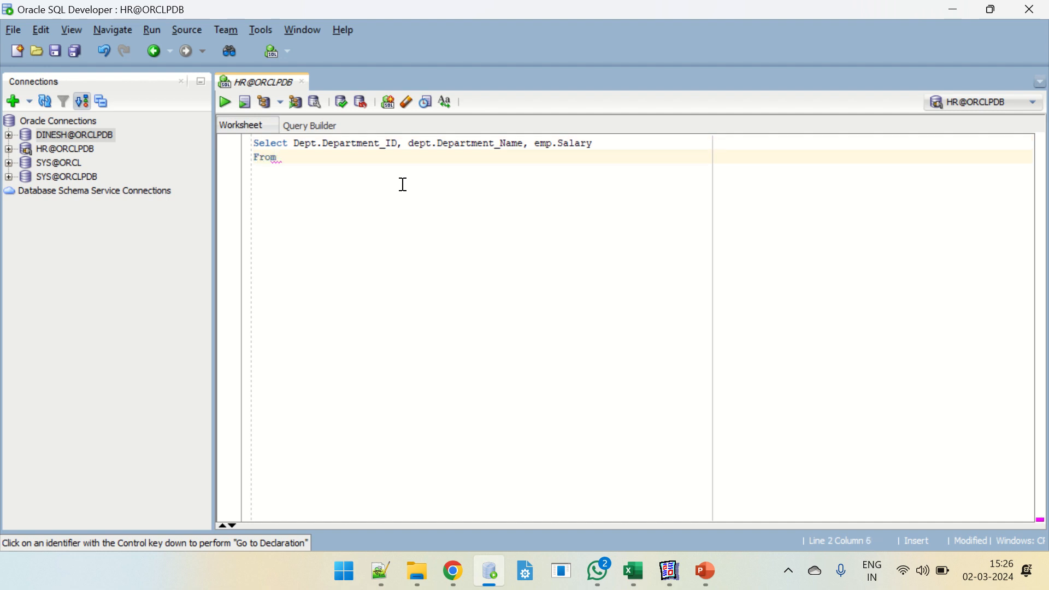
{"action": "type", "text": "Departments dep"}
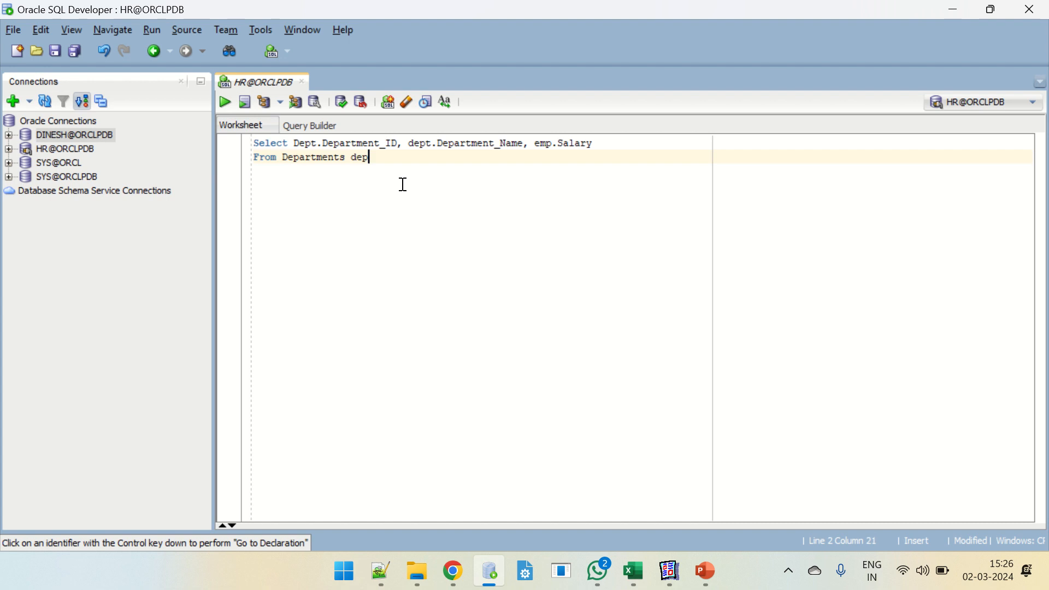
{"action": "type", "text": "t  Employees emp"}
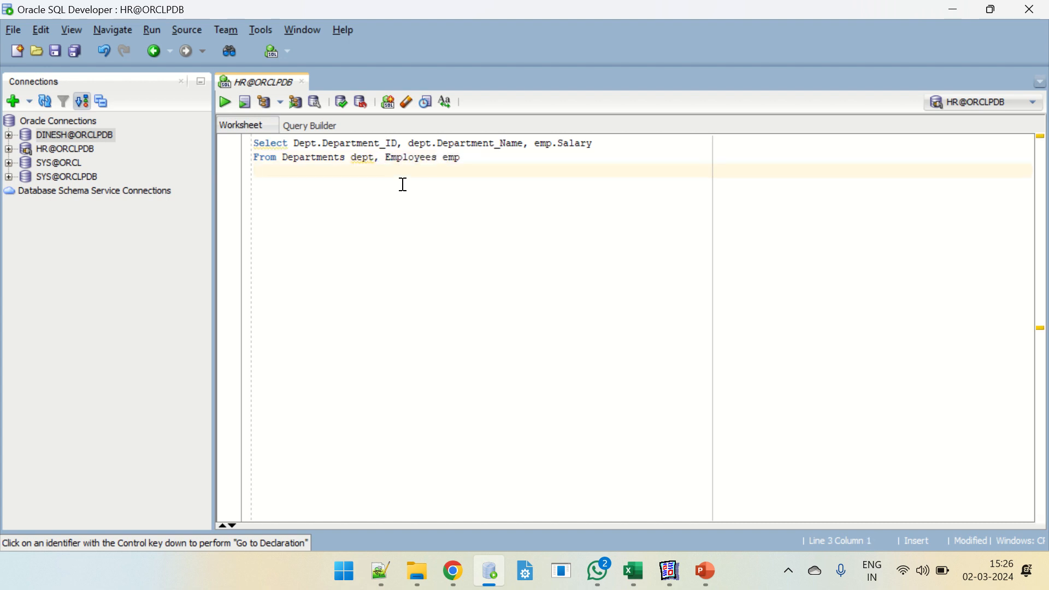
Add the join condition "Where dept.Department_ID = emp.Department_ID" as the query's third line
{"action": "key", "text": "Return"}
{"action": "type", "text": "Where dept."}
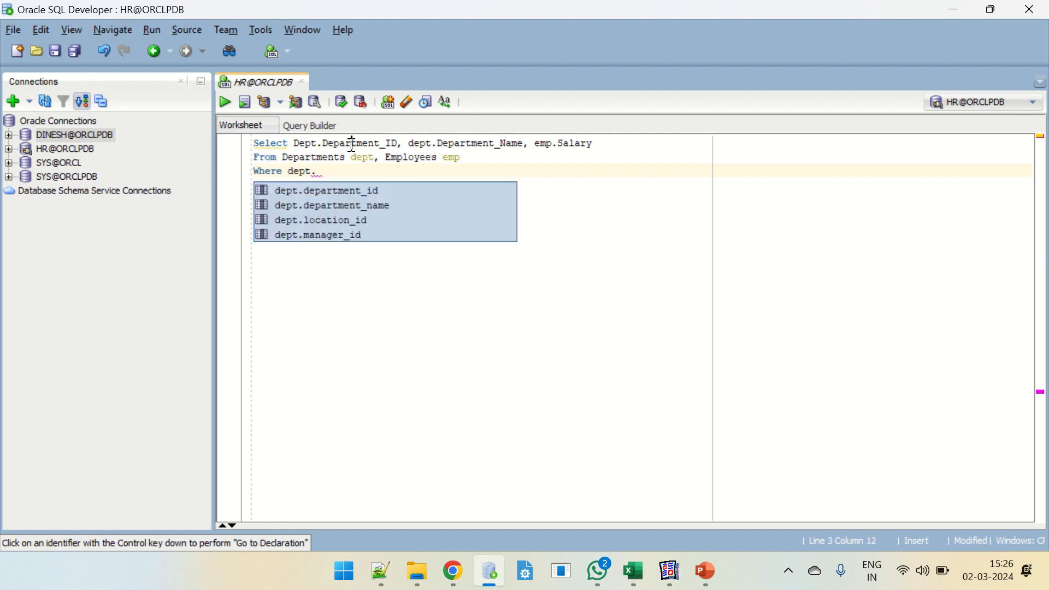
{"action": "key", "text": "Escape"}
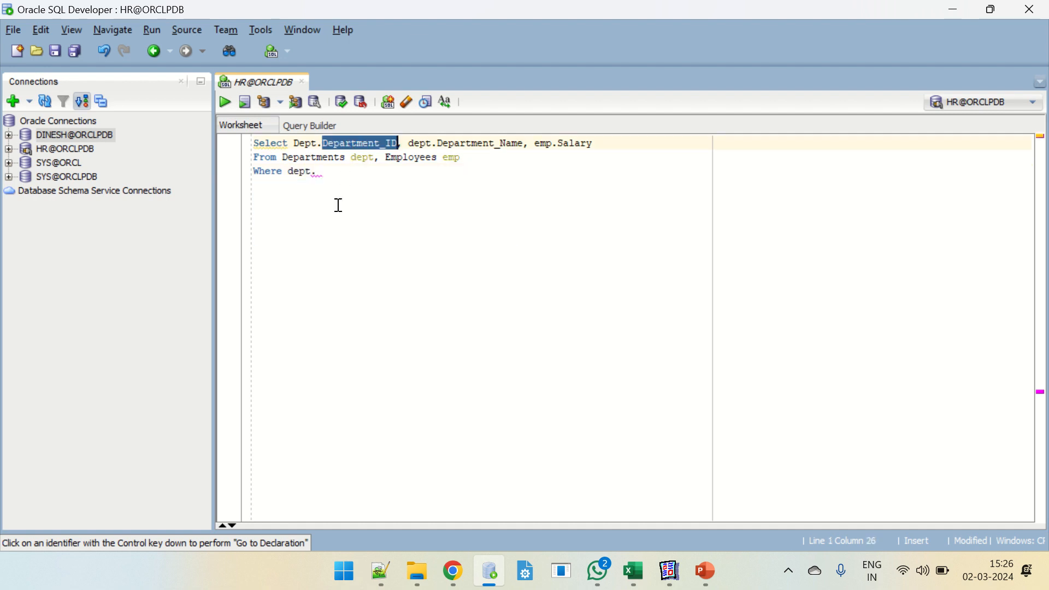
{"action": "type", "text": "Department_ID ="}
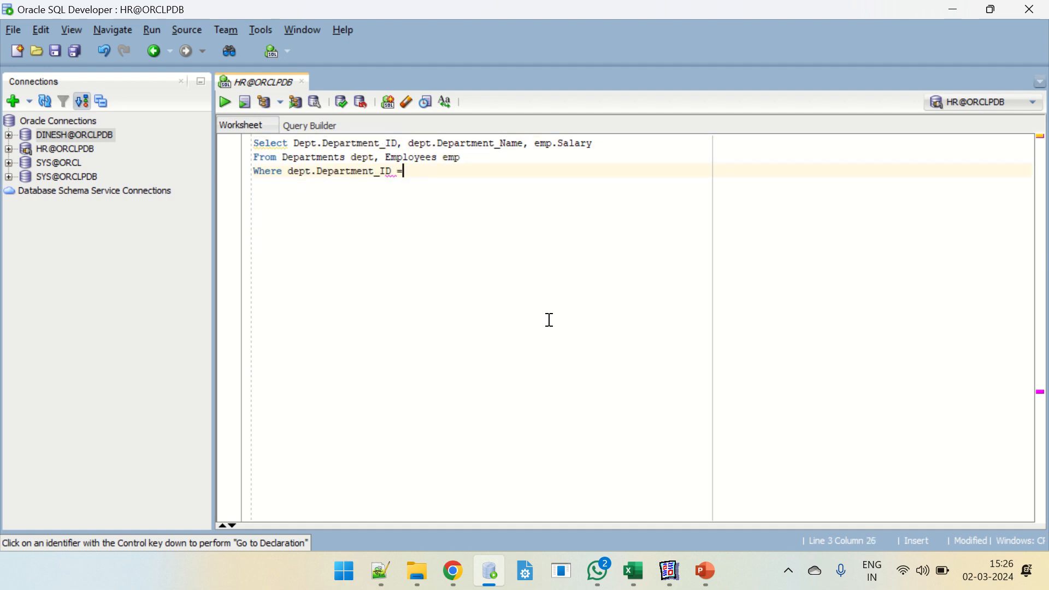
{"action": "type", "text": " emp.Department_ID"}
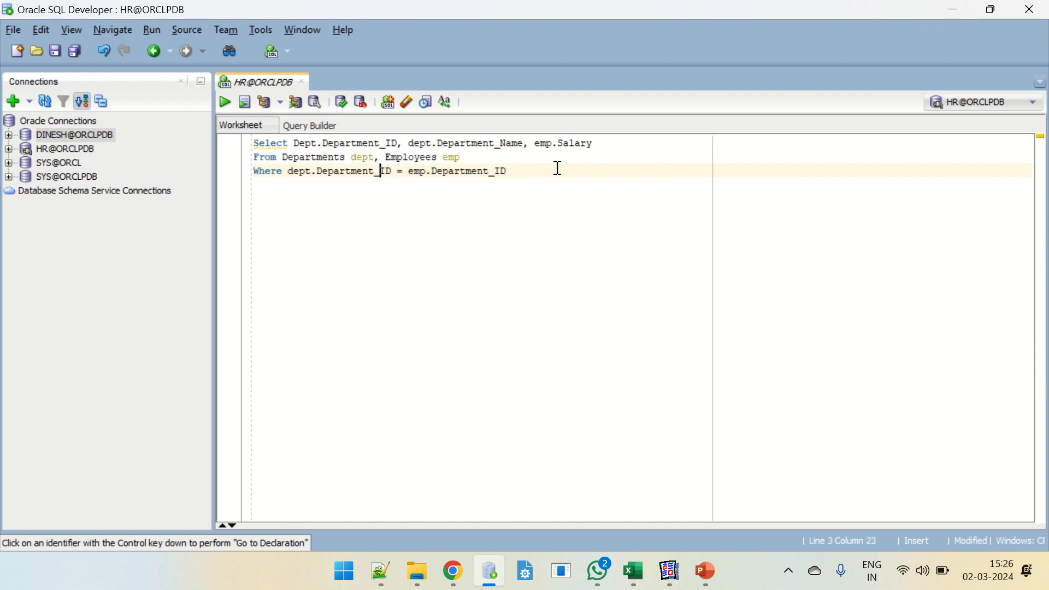
Run the department salary query and look over the returned department and salary rows
{"action": "left_click", "coordinate": [224, 103]}
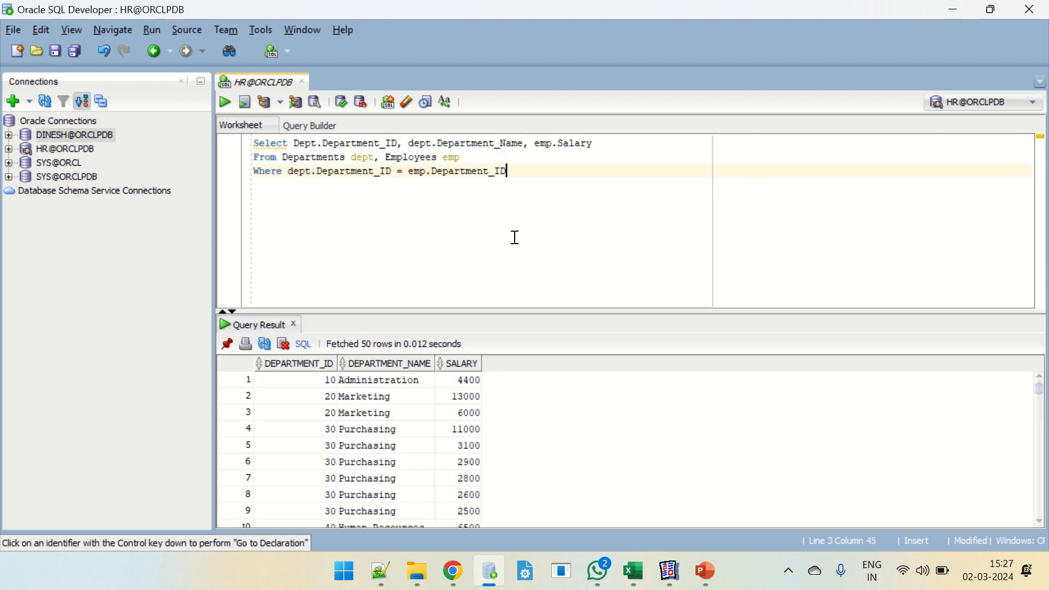
{"action": "left_click", "coordinate": [611, 209]}
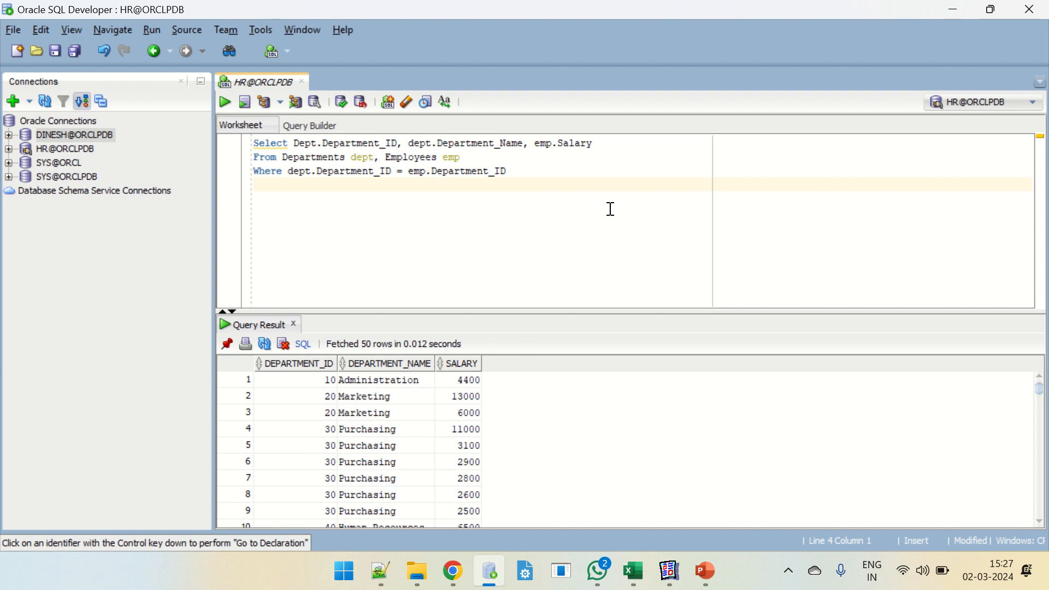
{"action": "left_click_drag", "start_coordinate": [318, 385], "coordinate": [454, 408]}
{"action": "left_click", "coordinate": [431, 510]}
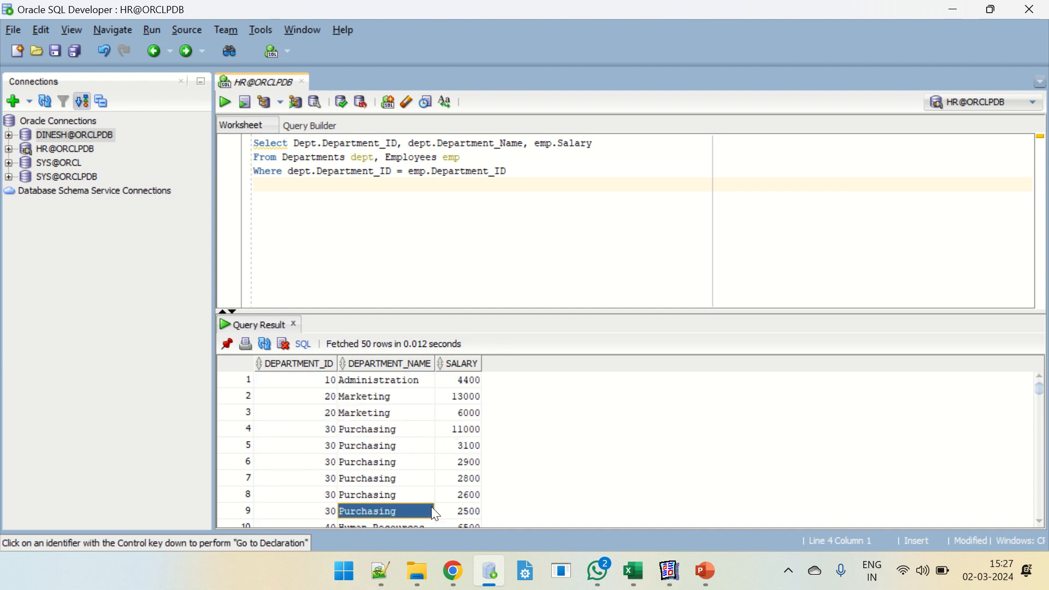
Wrap emp.Salary in the Select line in the AVG function, giving AVG(emp.Salary)
{"action": "left_click", "coordinate": [534, 143]}
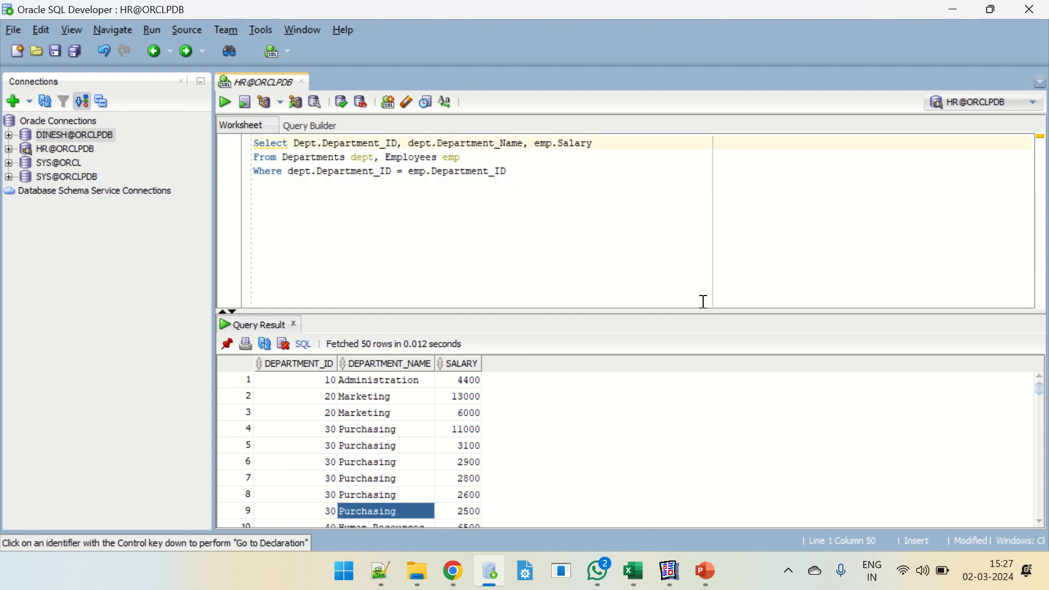
{"action": "type", "text": "AVG"}
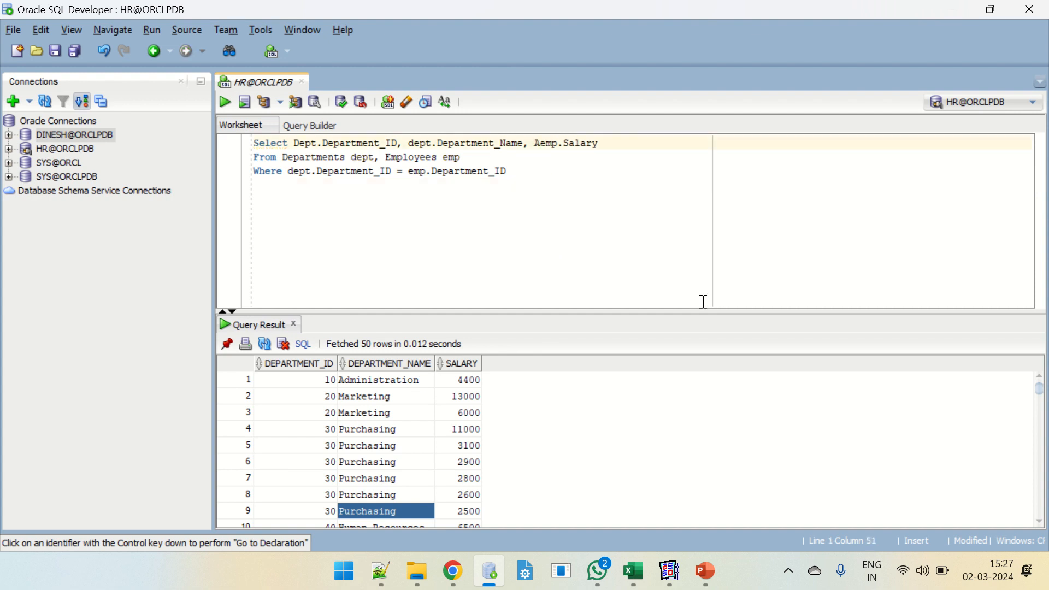
{"action": "type", "text": "("}
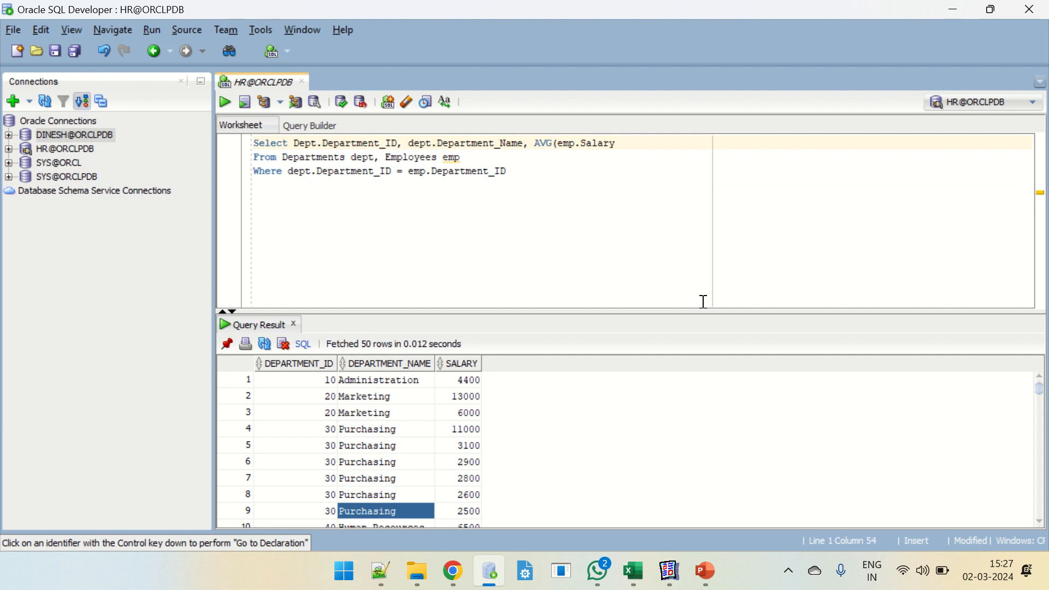
{"action": "key", "text": "End"}
{"action": "type", "text": ")"}
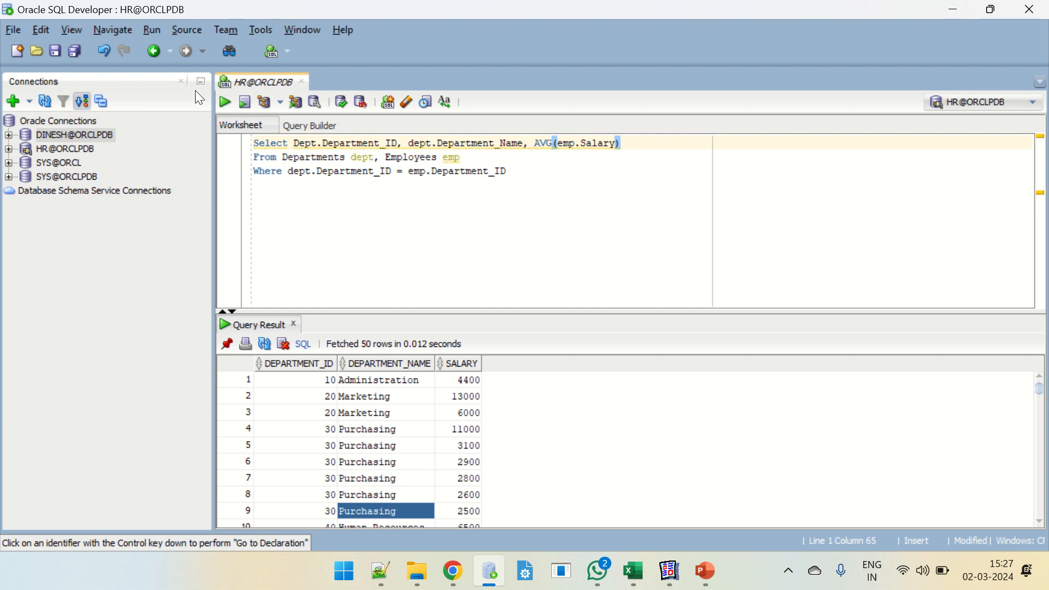
Add the clause "Group BY Dept.Department_ID, dept.Department_Name" as the query's fourth line, reusing the columns from the Select line
{"action": "left_click_drag", "start_coordinate": [293, 143], "coordinate": [524, 144]}
{"action": "key", "text": "ctrl+c"}
{"action": "left_click", "coordinate": [584, 189]}
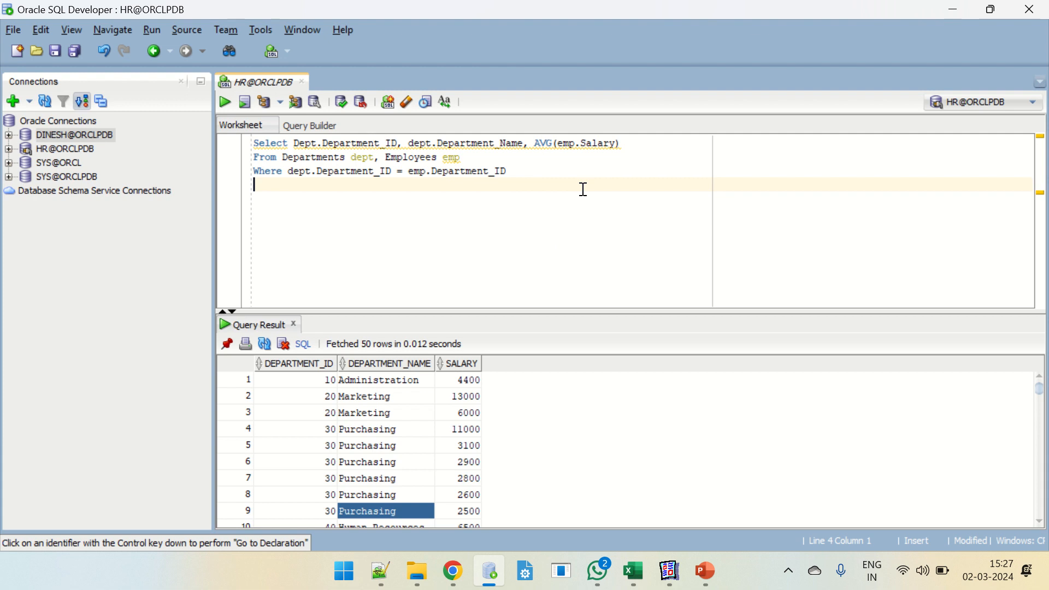
{"action": "type", "text": "Group By"}
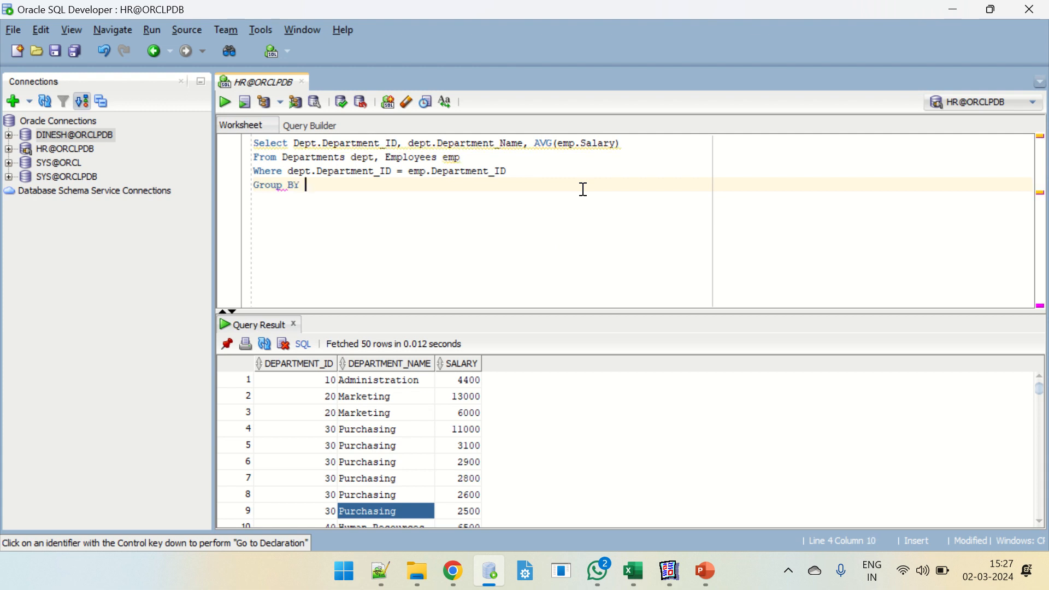
{"action": "key", "text": "ctrl+v"}
{"action": "key", "text": "Return"}
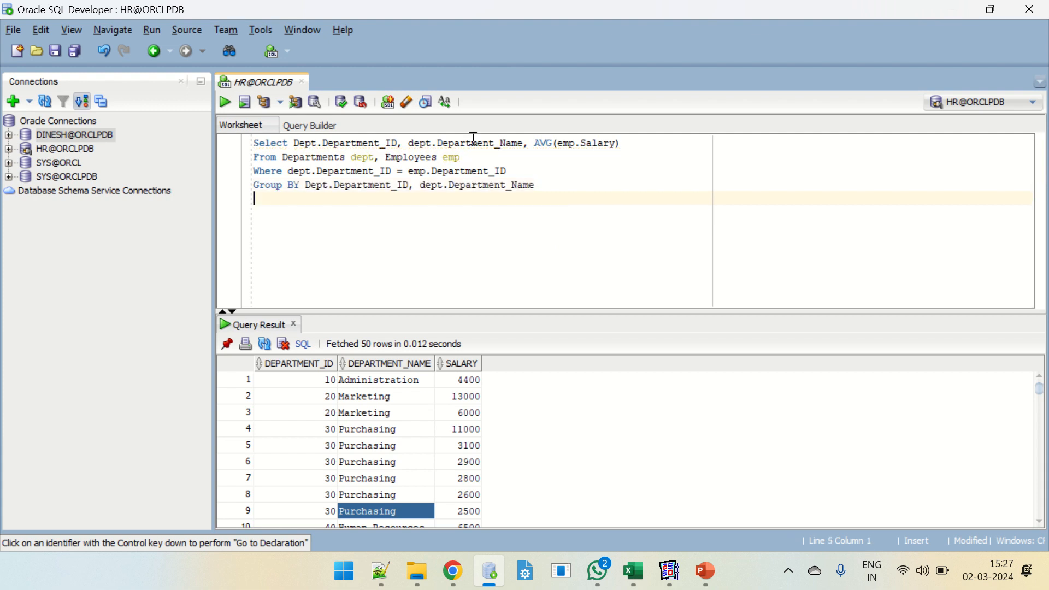
Add the clause "Order By Dept.Department_ID" as the query's fifth line
{"action": "type", "text": "Order By"}
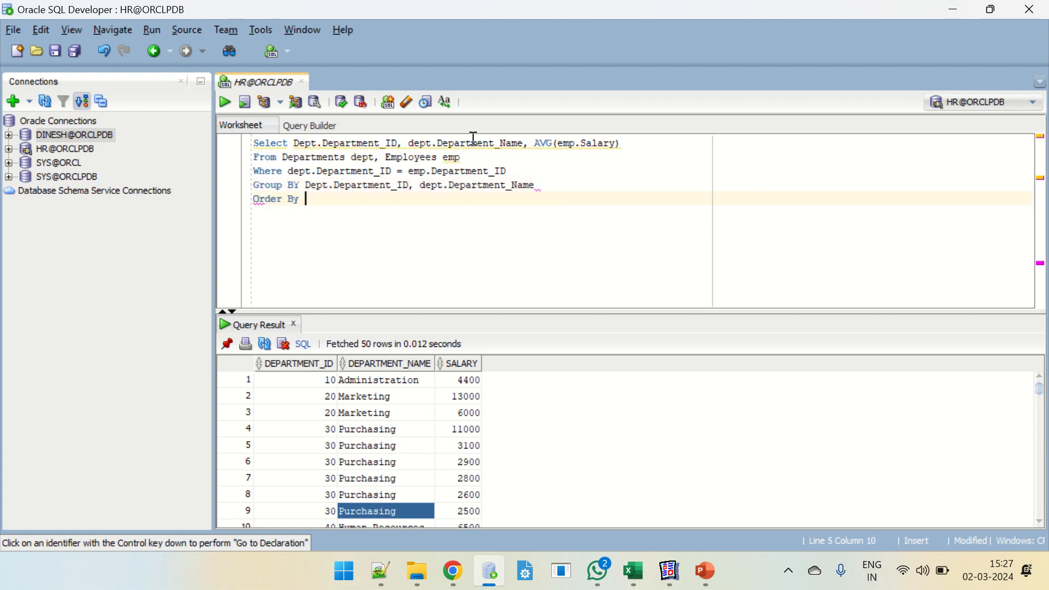
{"action": "key", "text": "ctrl+v"}
{"action": "left_click_drag", "start_coordinate": [413, 199], "coordinate": [535, 199]}
{"action": "key", "text": "BackSpace"}
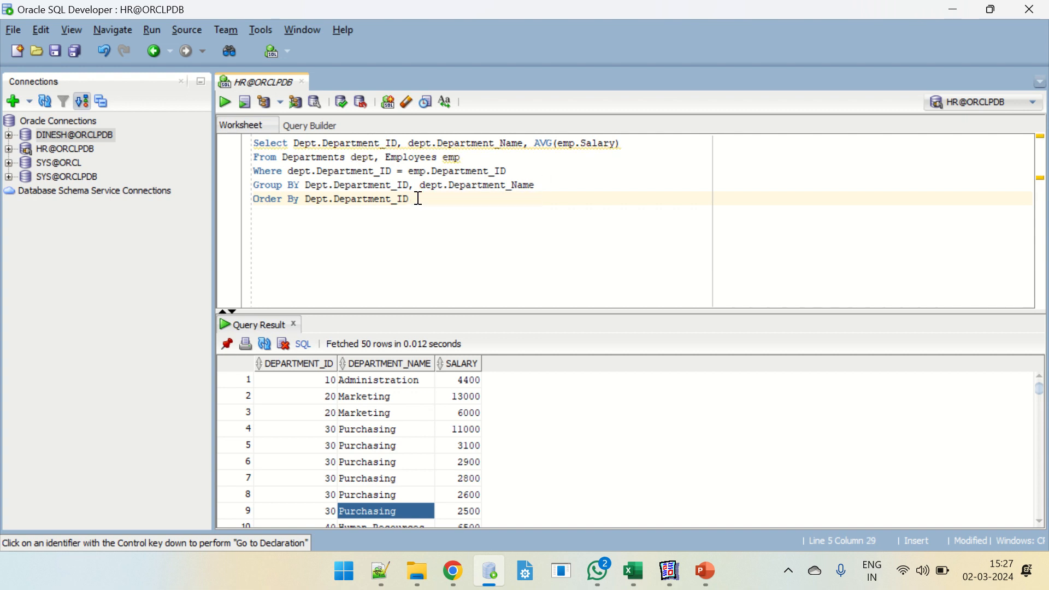
Run the grouped query and examine the average salary of each department, including the decimal places of the values
{"action": "left_click", "coordinate": [225, 102]}
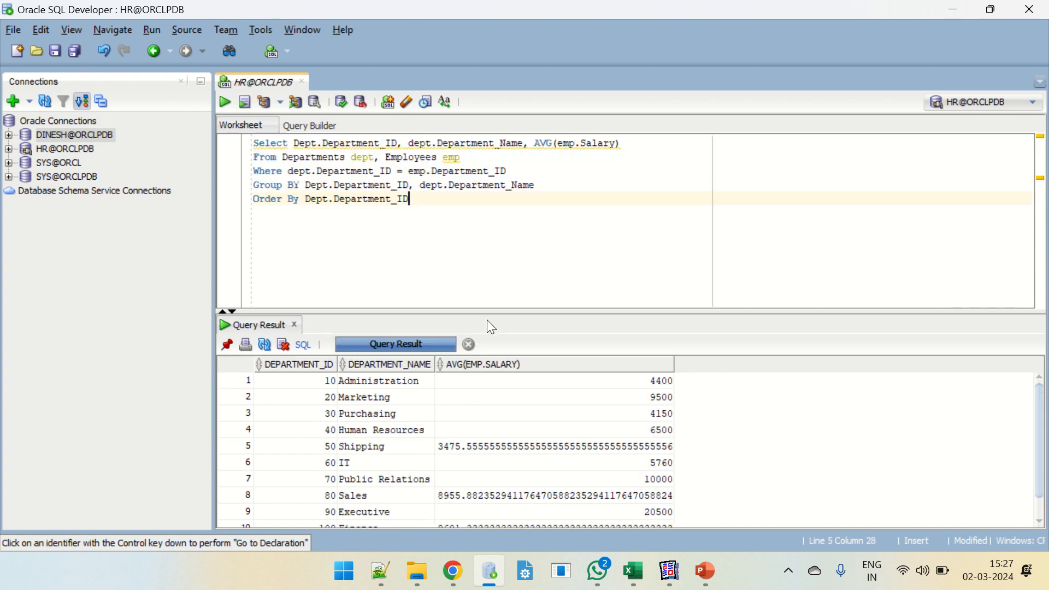
{"action": "left_click_drag", "start_coordinate": [306, 380], "coordinate": [378, 411]}
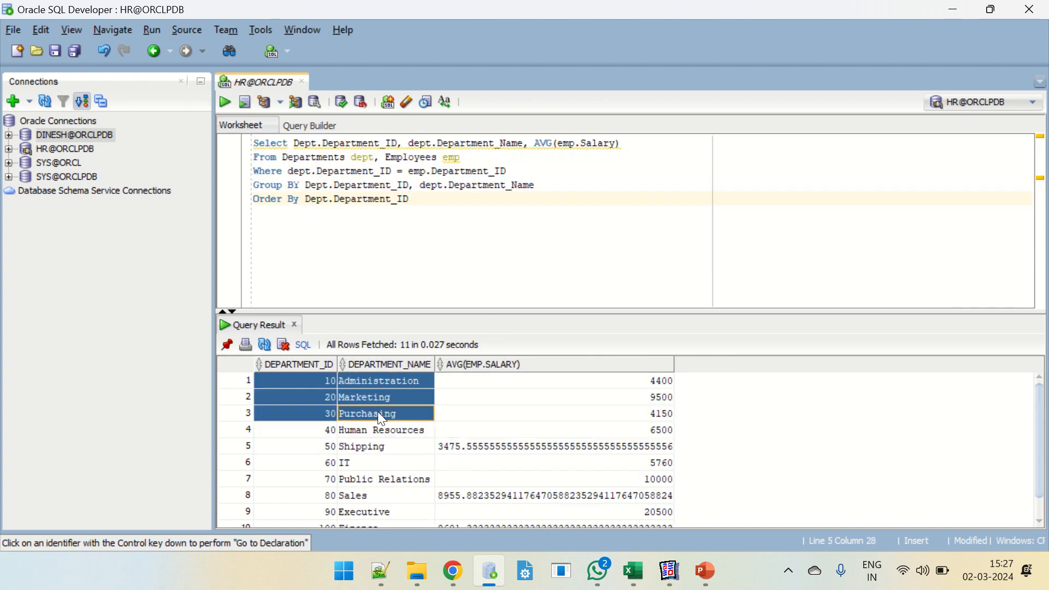
{"action": "left_click_drag", "start_coordinate": [618, 399], "coordinate": [643, 456]}
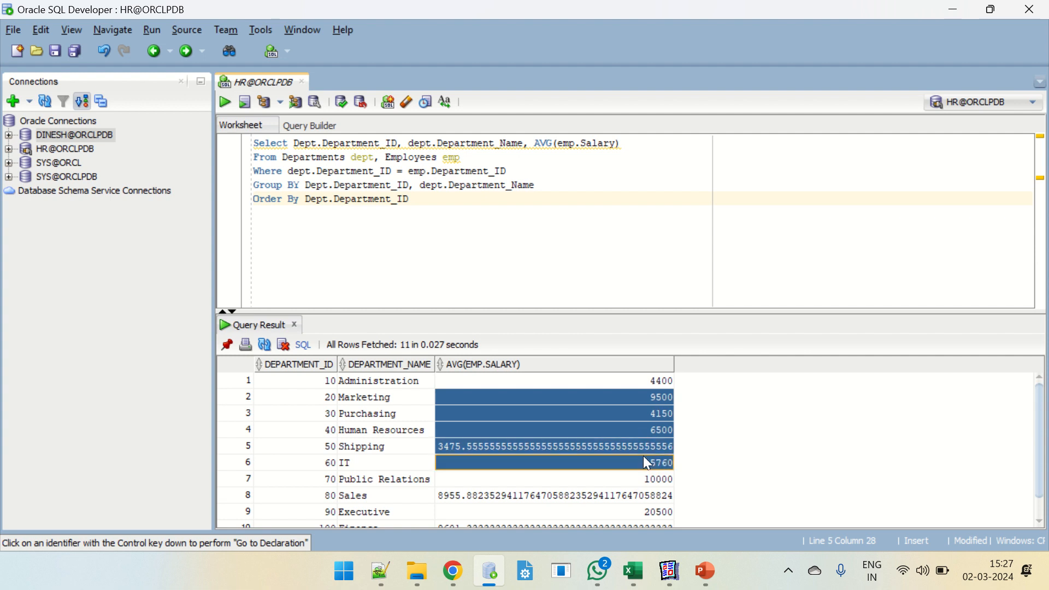
{"action": "left_click", "coordinate": [429, 449]}
{"action": "scroll", "coordinate": [430, 449], "scroll_direction": "down", "scroll_amount": 1}
{"action": "scroll", "coordinate": [430, 449], "scroll_direction": "up", "scroll_amount": 1}
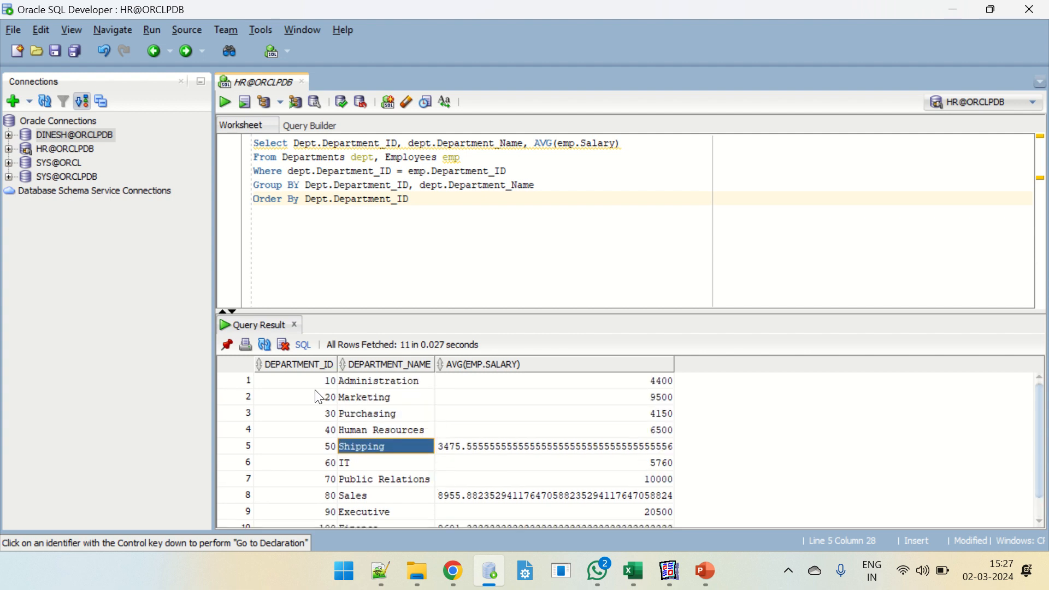
{"action": "left_click_drag", "start_coordinate": [316, 398], "coordinate": [625, 518]}
{"action": "left_click", "coordinate": [618, 398]}
{"action": "left_click", "coordinate": [636, 382]}
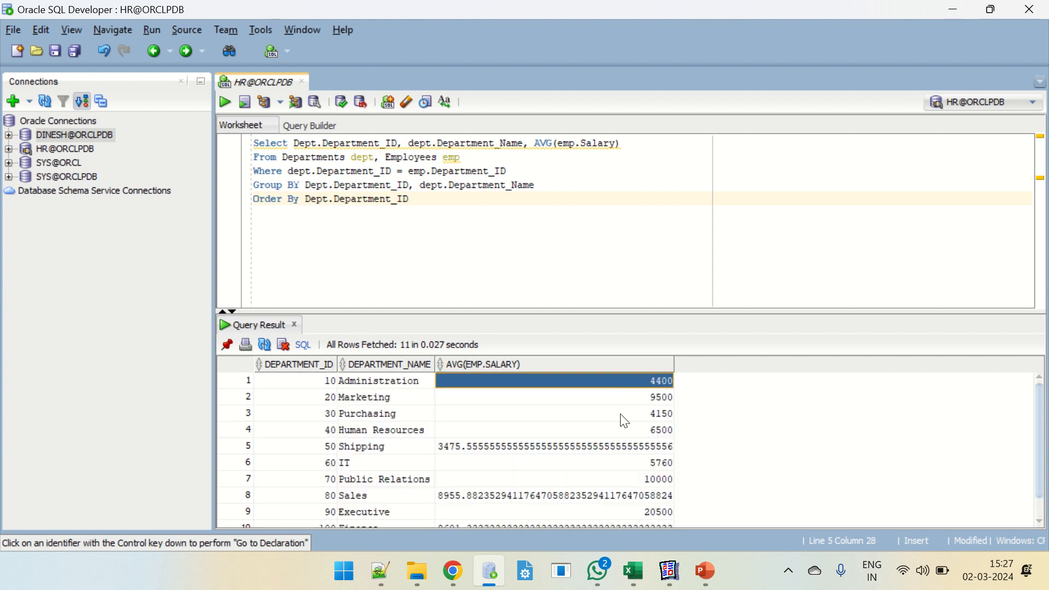
{"action": "left_click", "coordinate": [547, 449]}
{"action": "left_click", "coordinate": [547, 479]}
{"action": "left_click_drag", "start_coordinate": [547, 430], "coordinate": [522, 519]}
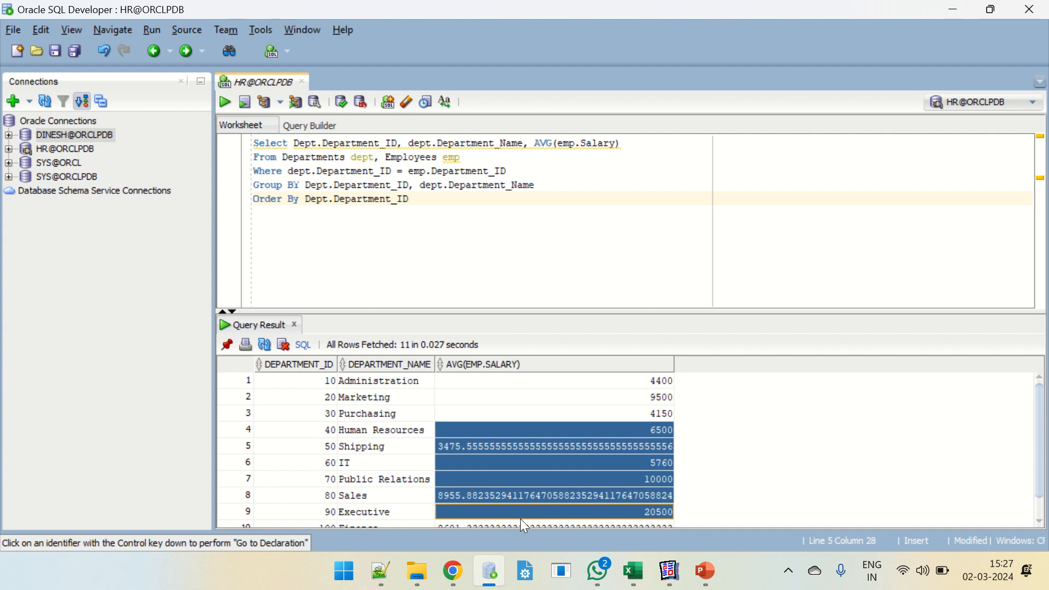
{"action": "left_click", "coordinate": [533, 461]}
{"action": "left_click", "coordinate": [545, 446]}
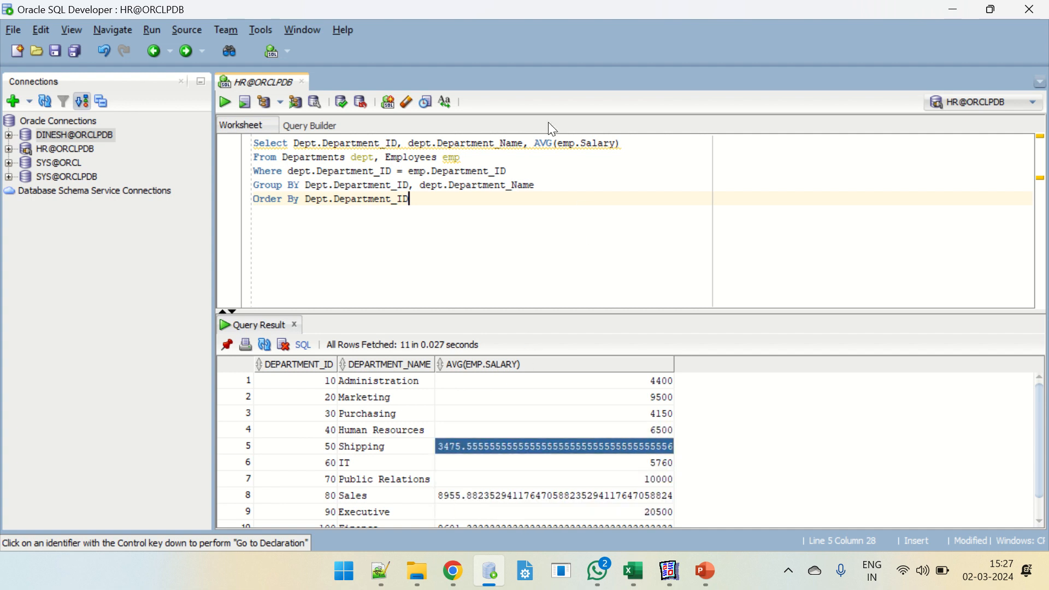
Round the average salary to two decimals with ROUND(AVG(emp.Salary),2) and give the column the alias AVG_SALARY
{"action": "left_click", "coordinate": [535, 143]}
{"action": "type", "text": "ROUND"}
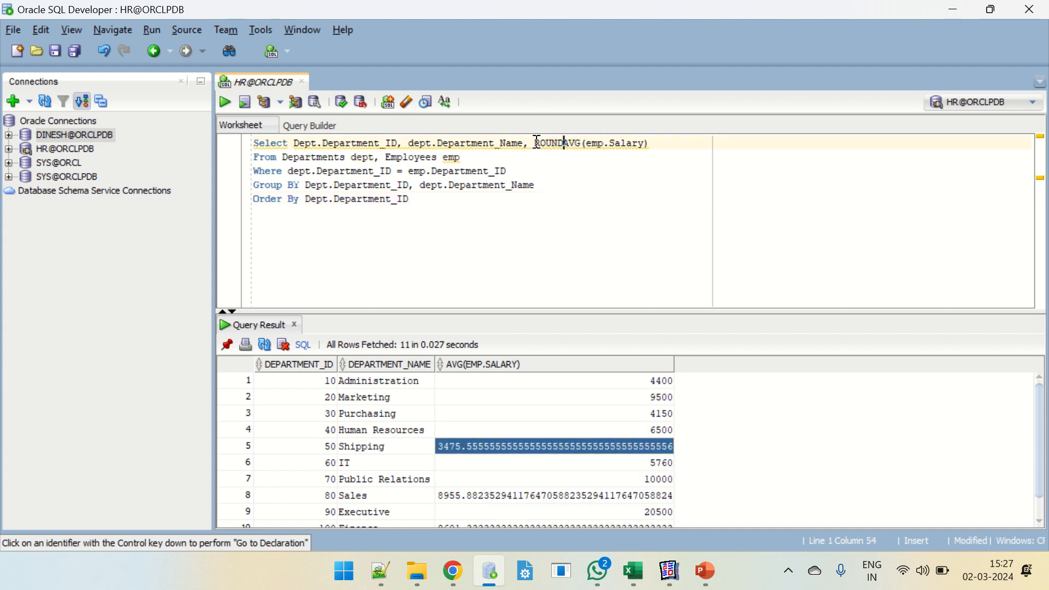
{"action": "type", "text": "("}
{"action": "key", "text": "End"}
{"action": "type", "text": ")"}
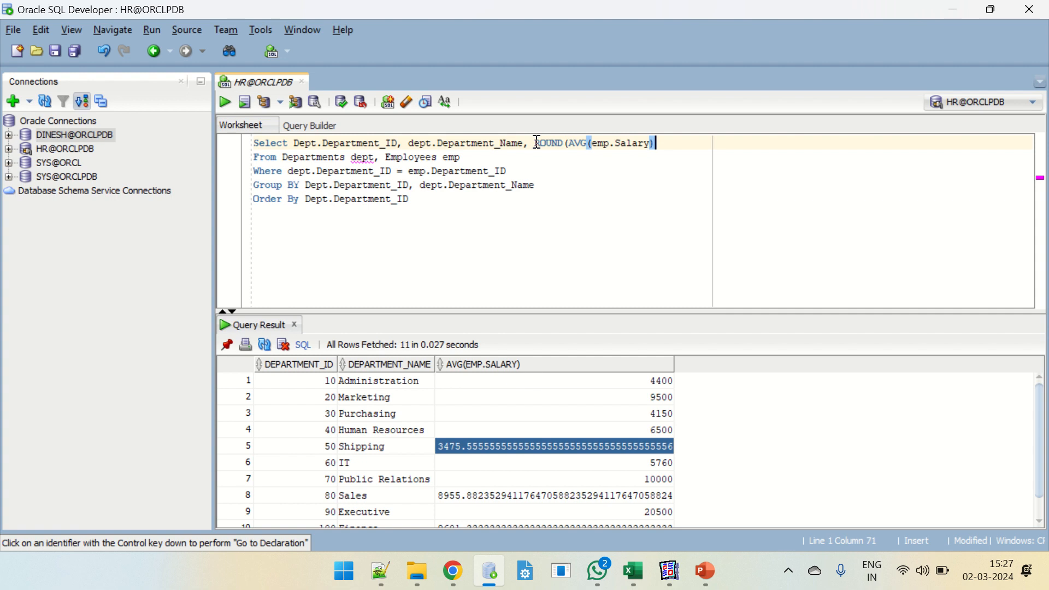
{"action": "type", "text": ",2)"}
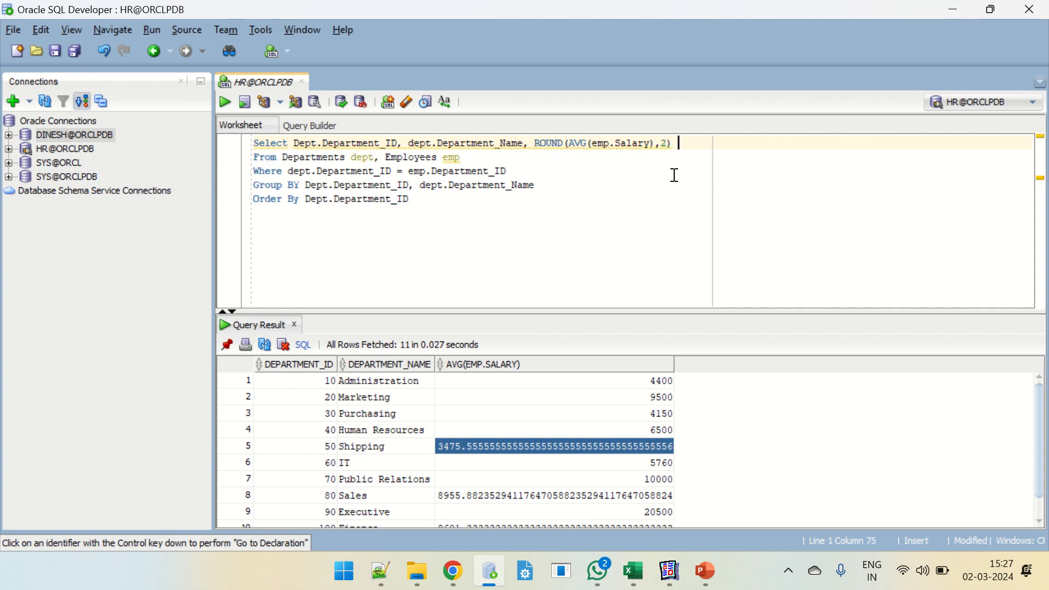
{"action": "type", "text": " AVG_SALARY"}
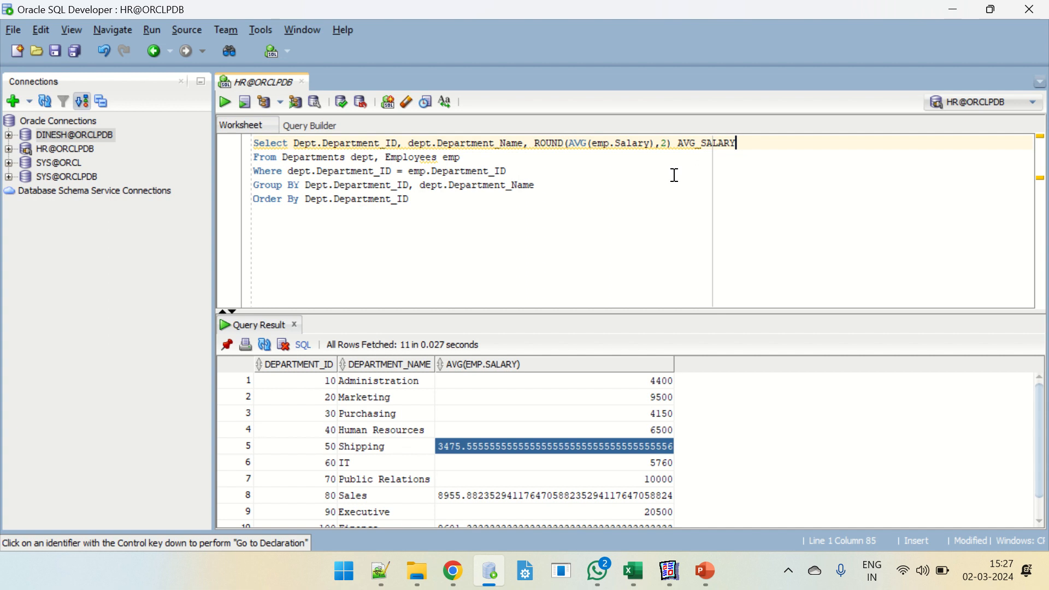
Run the query with the rounded AVG_SALARY column and review its result and the complete query text
{"action": "left_click", "coordinate": [334, 171]}
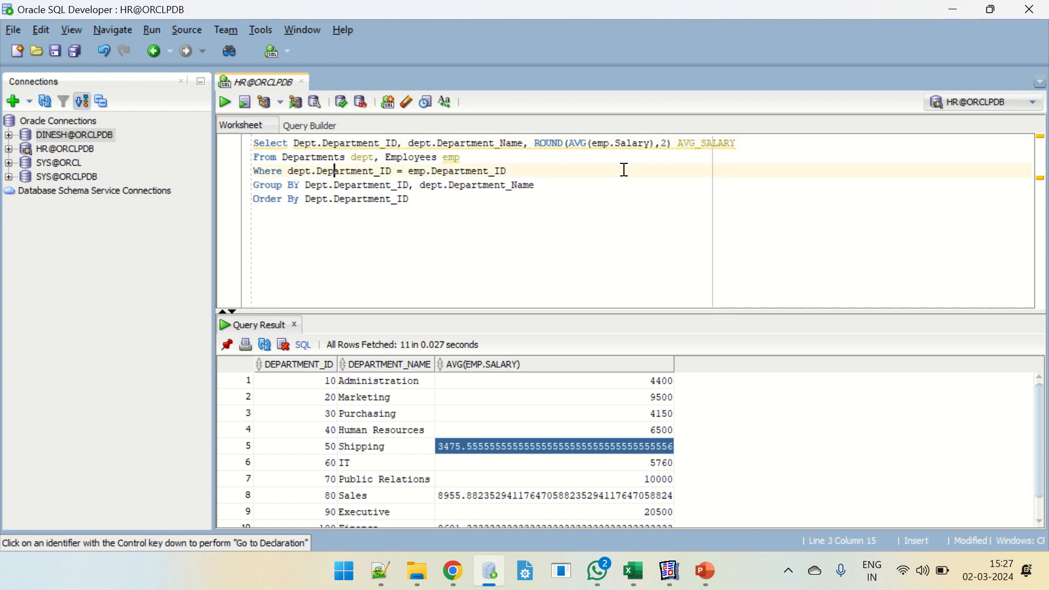
{"action": "left_click", "coordinate": [221, 104]}
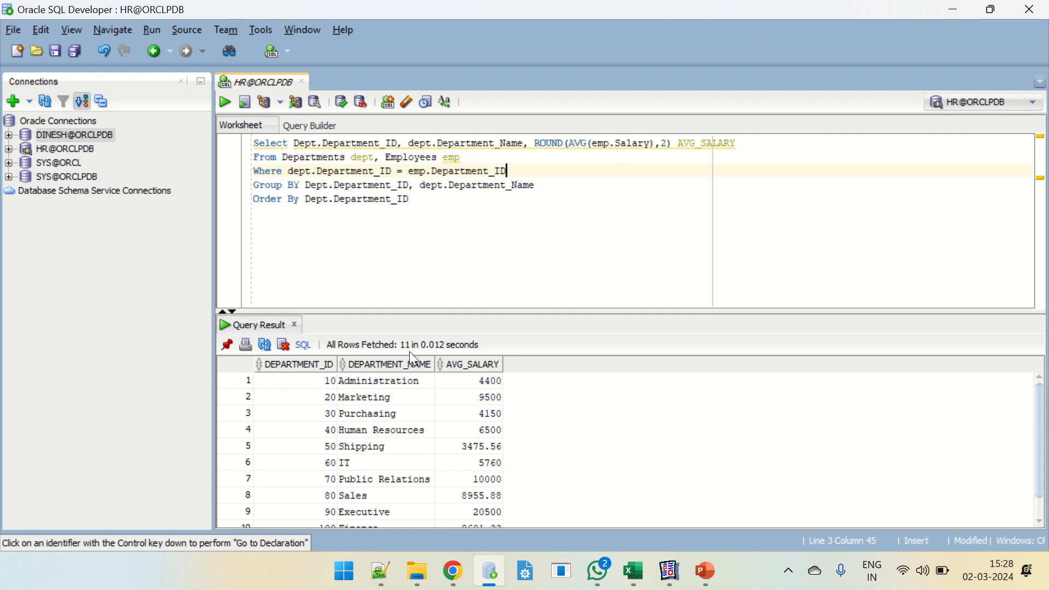
{"action": "left_click", "coordinate": [430, 413]}
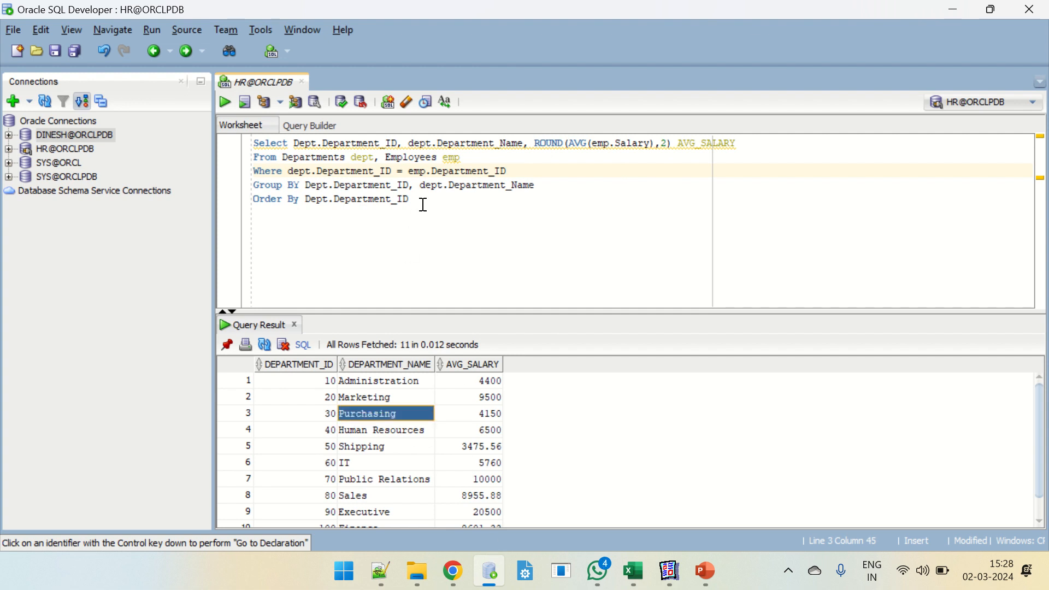
{"action": "key", "text": "ctrl+a"}
{"action": "left_click", "coordinate": [484, 231]}
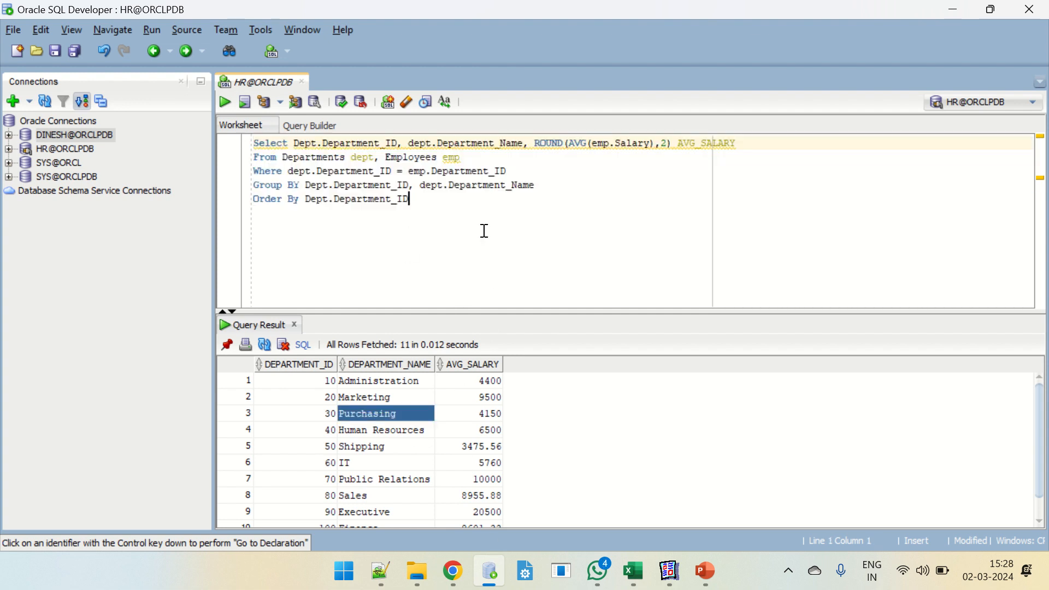
Switch to Oracle Reports Builder and view the EMP_GRAPH report's Data Model before returning to its Paper Layout
{"action": "left_click", "coordinate": [677, 574]}
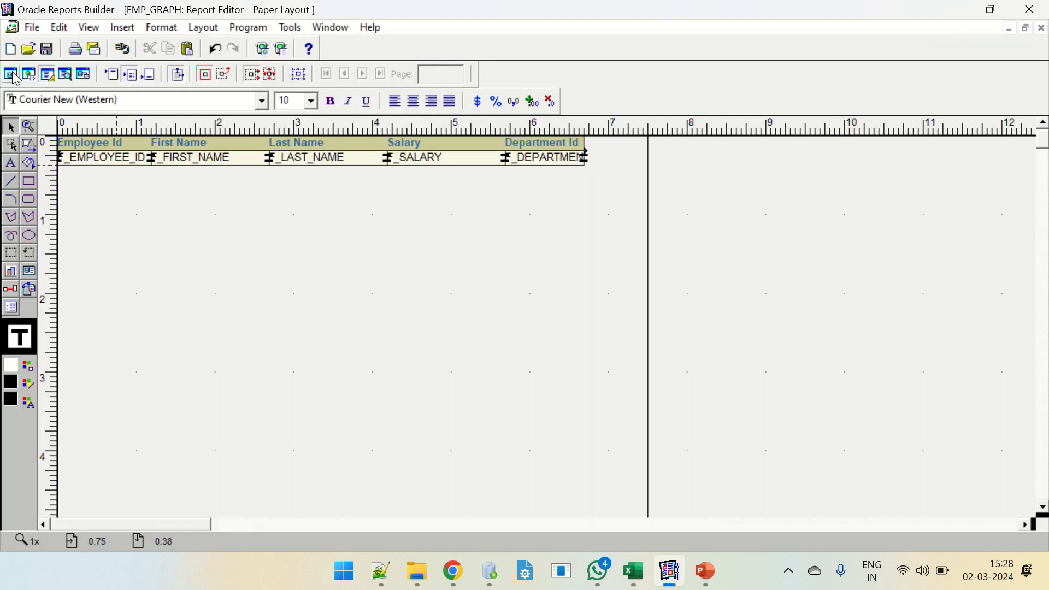
{"action": "left_click", "coordinate": [10, 75]}
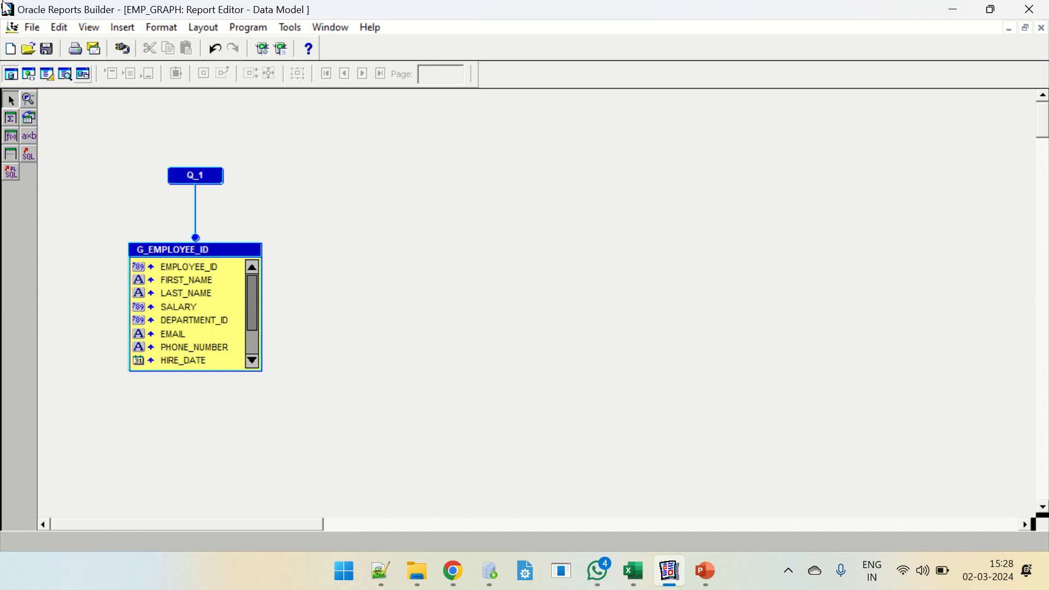
{"action": "left_click", "coordinate": [49, 74]}
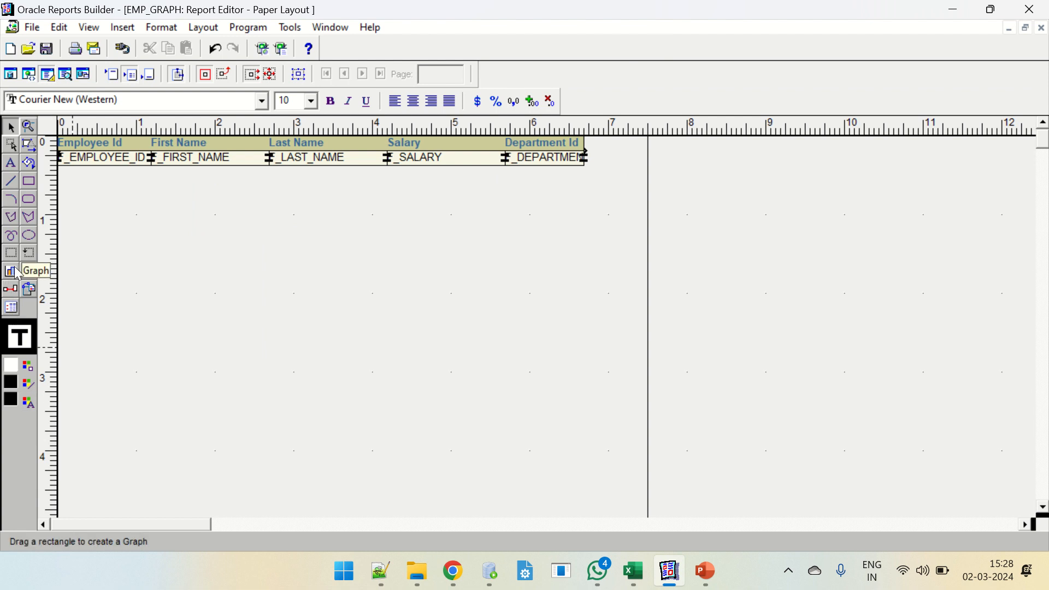
Start a new graph in the empty area below the employee table and advance the Graph Wizard to the graph type choice
{"action": "left_click", "coordinate": [13, 273]}
{"action": "left_click", "coordinate": [122, 223]}
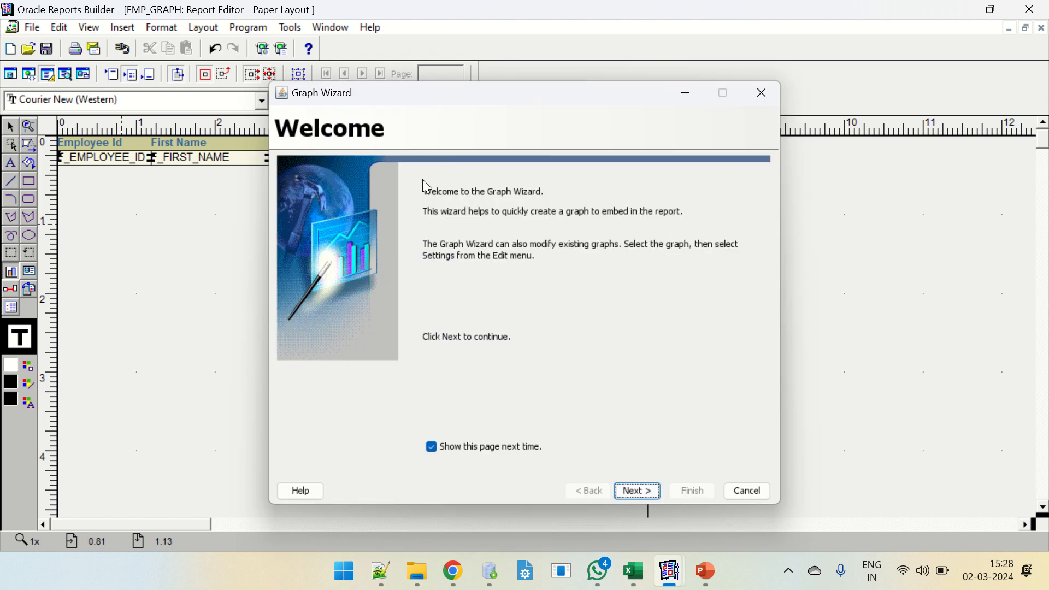
{"action": "left_click", "coordinate": [637, 491]}
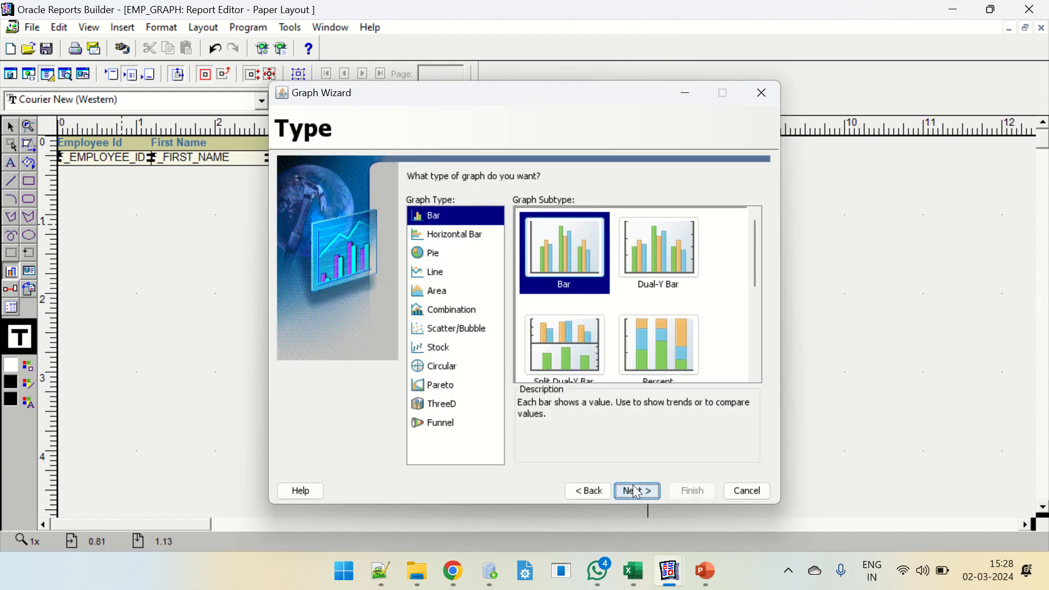
Preview the Horizontal Bar, Pie, Line, Area and Combination graph types, then choose the Bar type with the Bar subtype
{"action": "left_click", "coordinate": [458, 223]}
{"action": "left_click", "coordinate": [457, 236]}
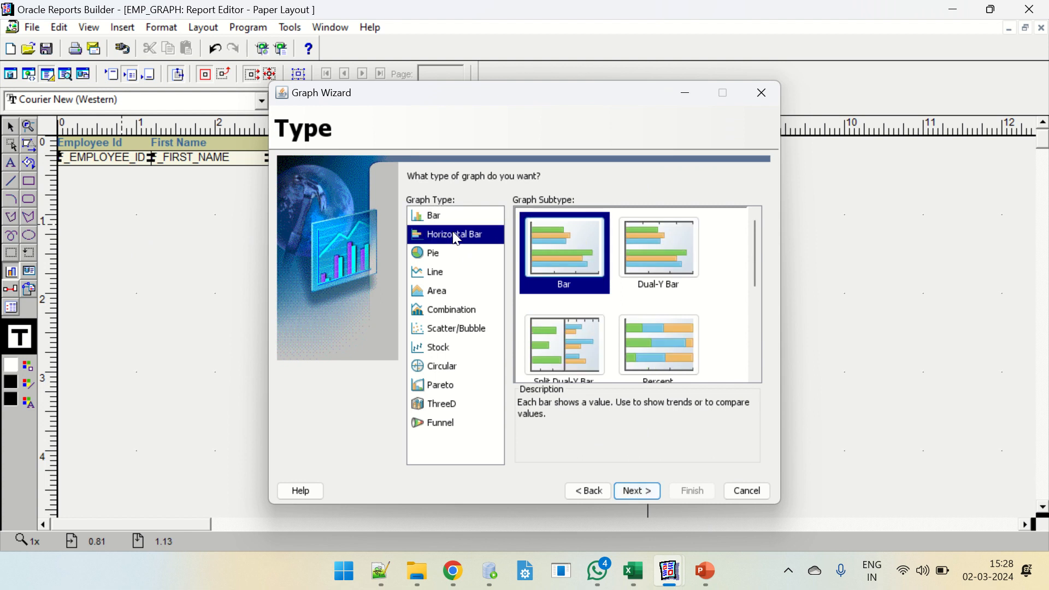
{"action": "left_click", "coordinate": [434, 258]}
{"action": "left_click", "coordinate": [442, 277]}
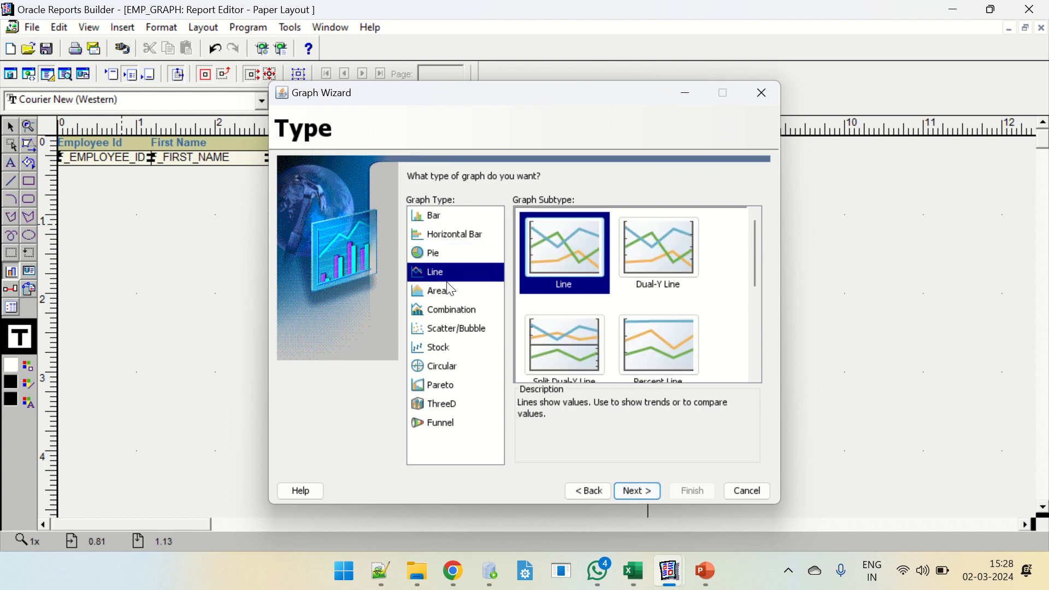
{"action": "left_click", "coordinate": [448, 293]}
{"action": "left_click", "coordinate": [457, 310]}
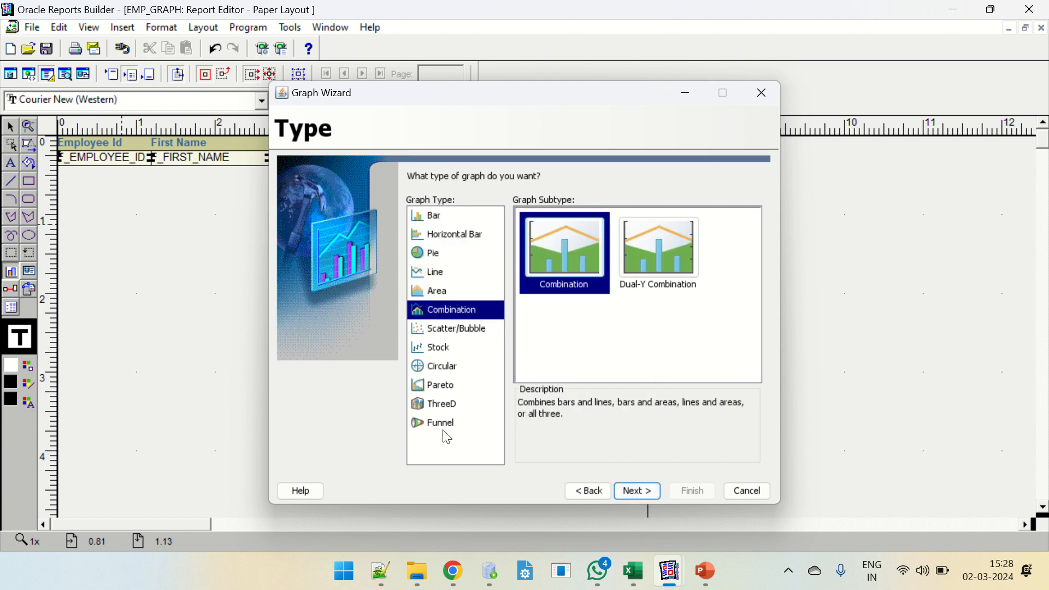
{"action": "left_click", "coordinate": [454, 218]}
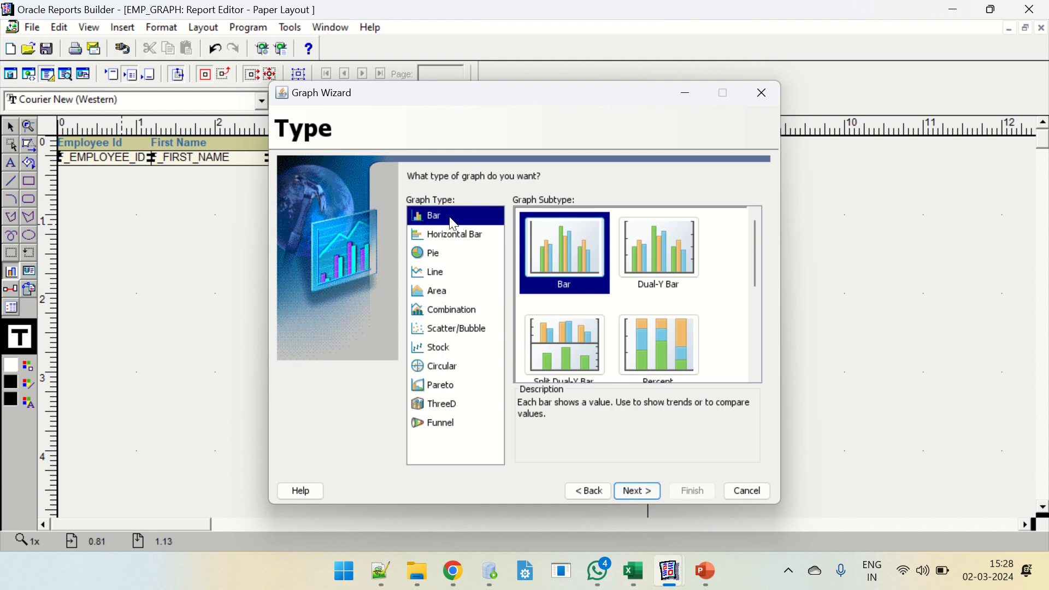
{"action": "left_click_drag", "start_coordinate": [753, 247], "coordinate": [746, 207]}
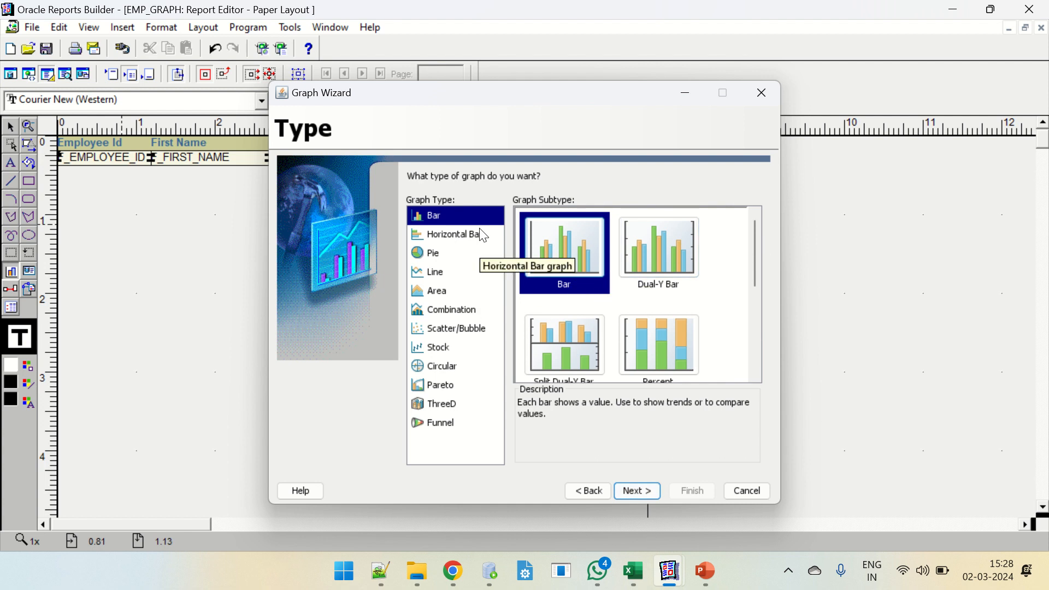
{"action": "left_click", "coordinate": [641, 492]}
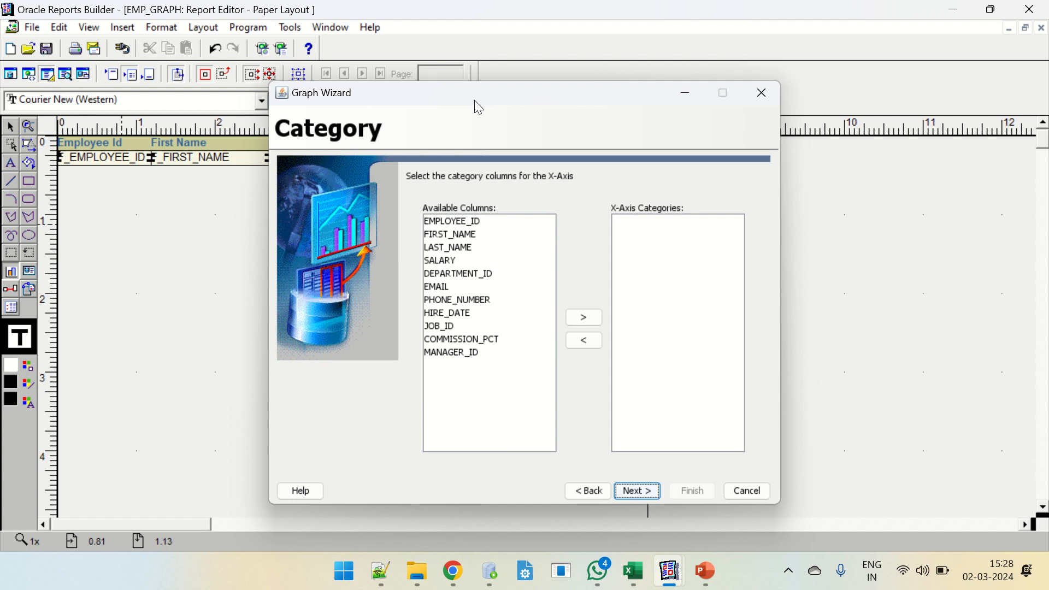
{"action": "left_click_drag", "start_coordinate": [476, 97], "coordinate": [551, 117]}
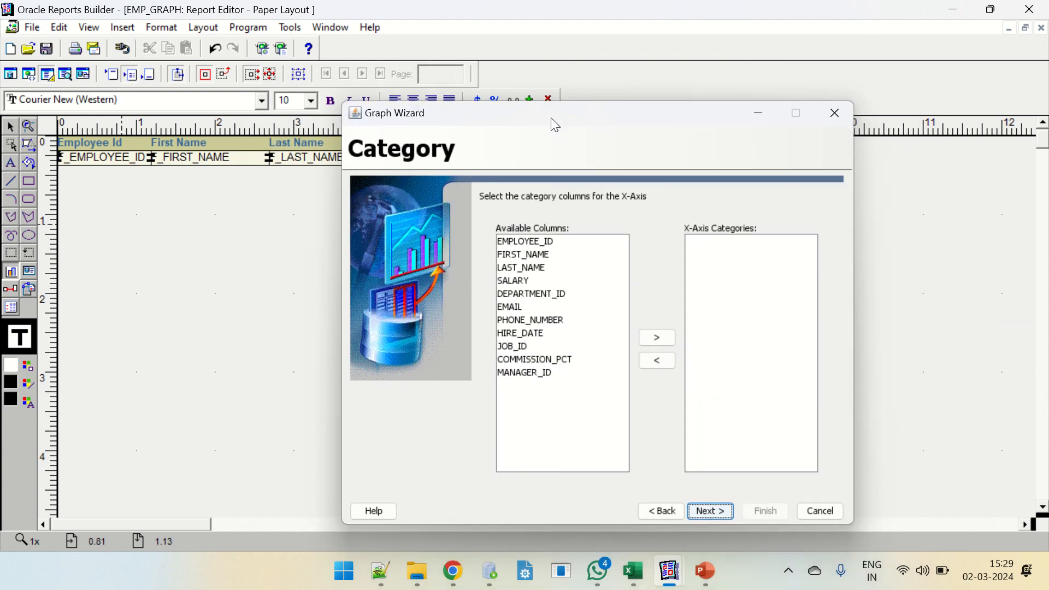
{"action": "left_click", "coordinate": [537, 244]}
{"action": "left_click", "coordinate": [659, 339]}
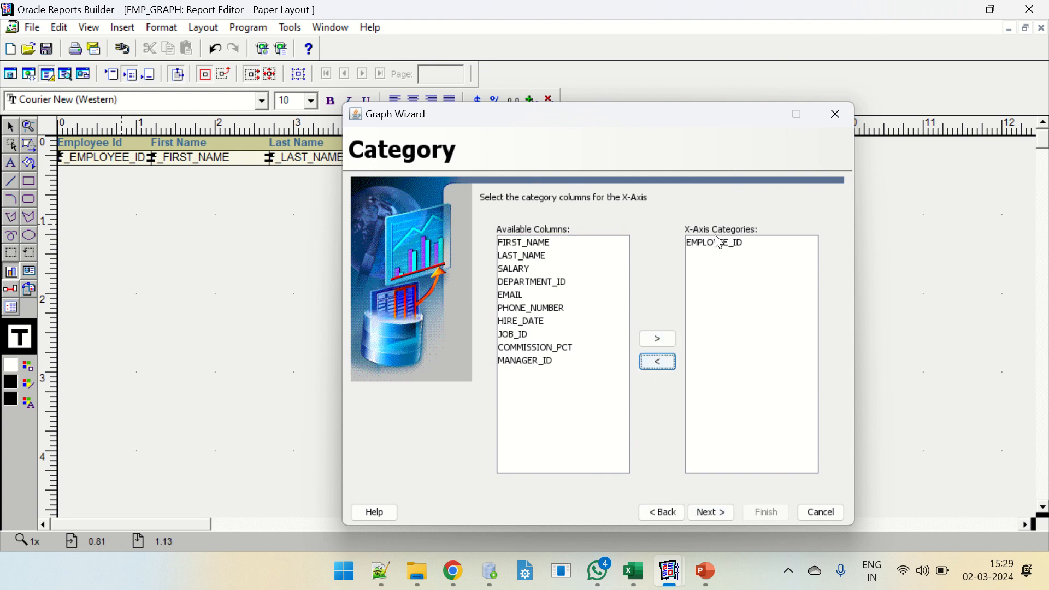
{"action": "left_click", "coordinate": [717, 243]}
{"action": "left_click", "coordinate": [654, 359]}
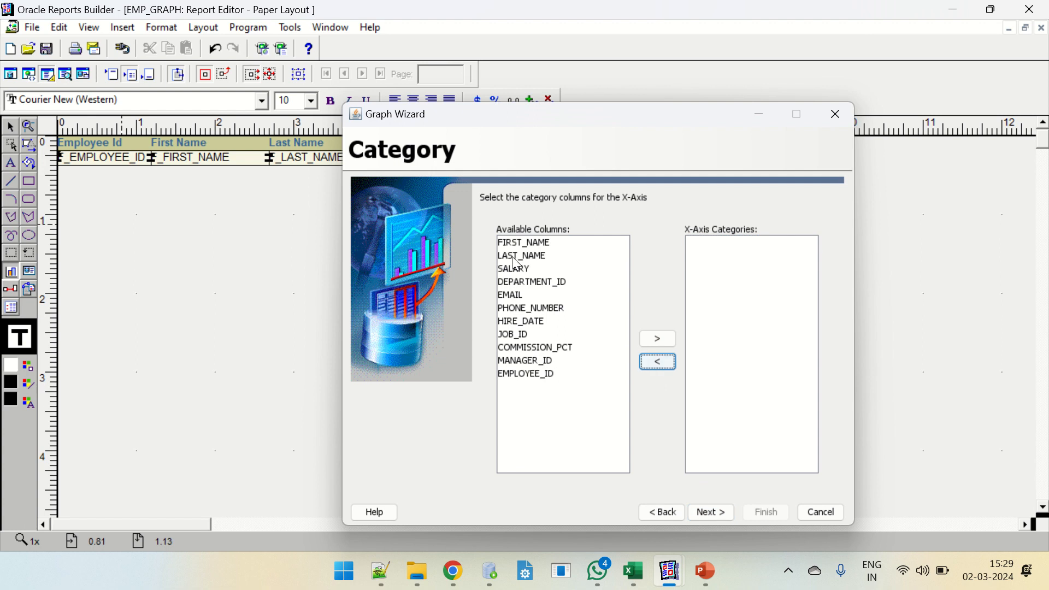
Use FIRST_NAME as the graph's X-axis category and SALARY as its Y-axis data
{"action": "left_click", "coordinate": [527, 242]}
{"action": "left_click", "coordinate": [657, 340]}
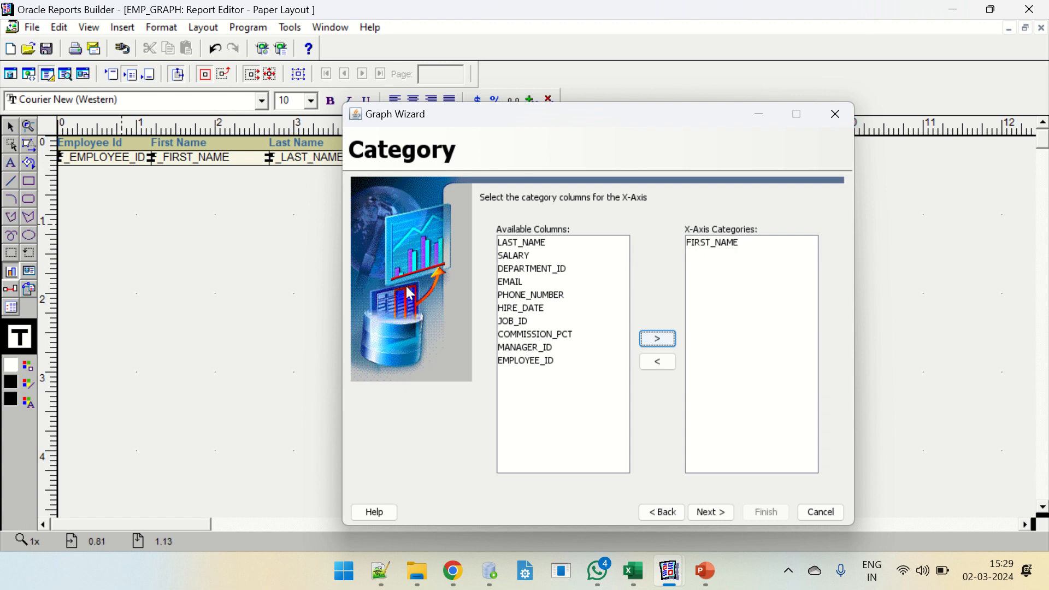
{"action": "left_click", "coordinate": [717, 243]}
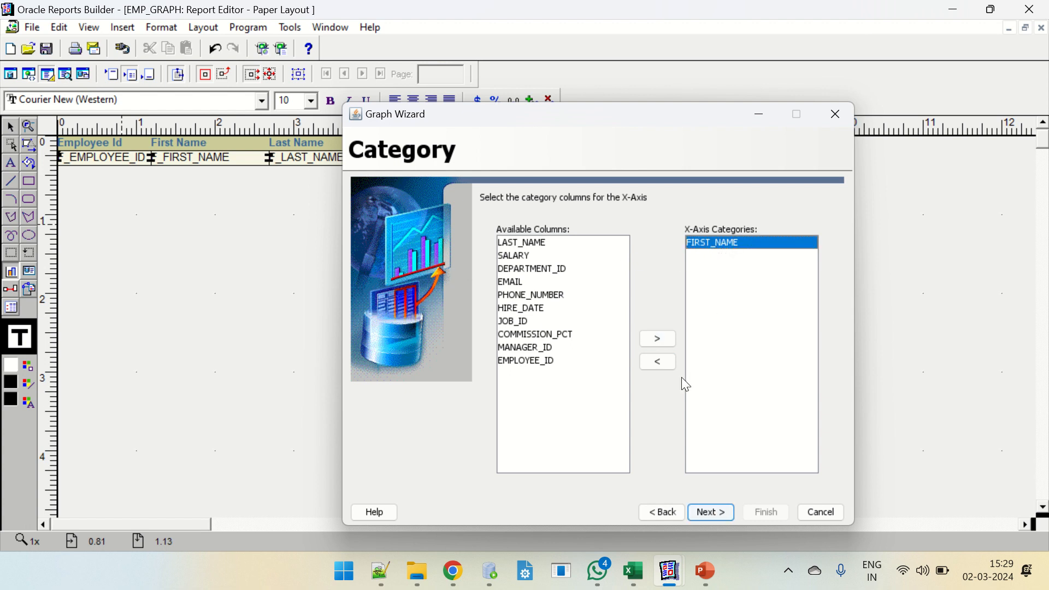
{"action": "left_click", "coordinate": [719, 512]}
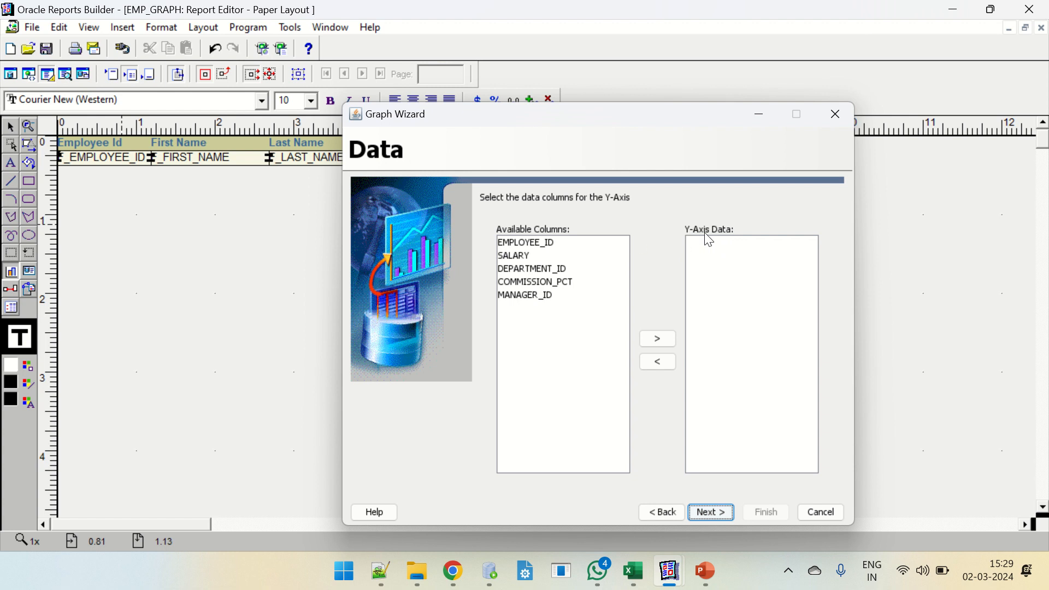
{"action": "left_click", "coordinate": [551, 255]}
{"action": "left_click", "coordinate": [657, 339]}
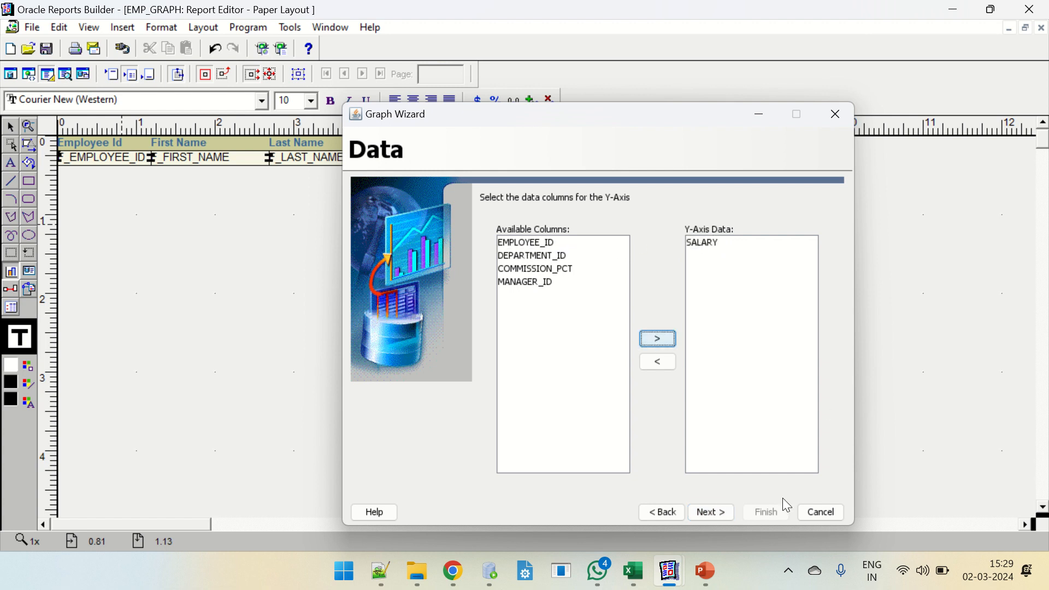
{"action": "left_click", "coordinate": [710, 513]}
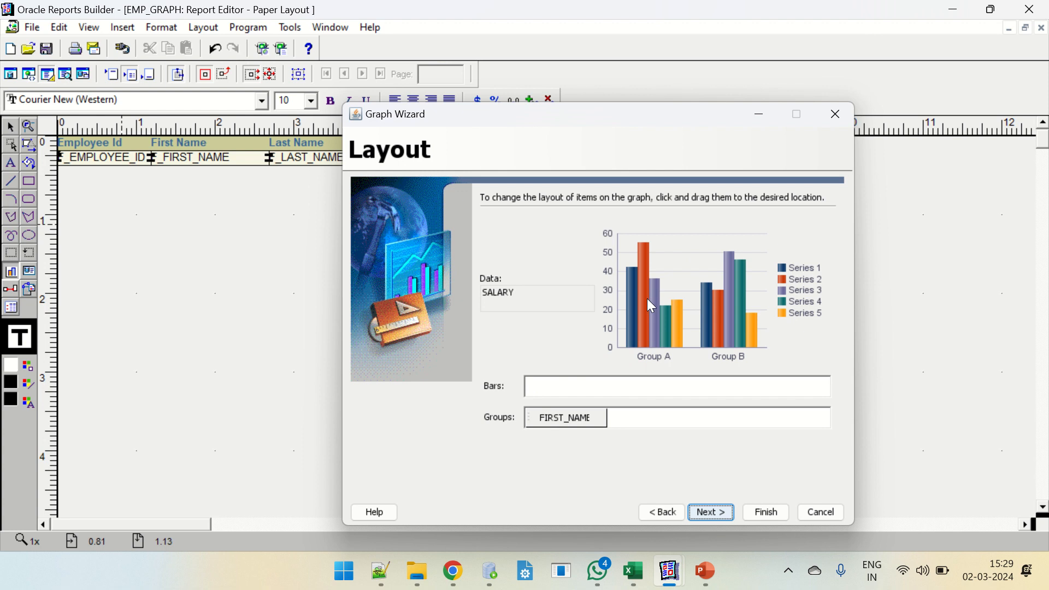
Keep the default layout, titles, style and axis formats for the graph and complete the Graph Wizard
{"action": "left_click", "coordinate": [728, 516]}
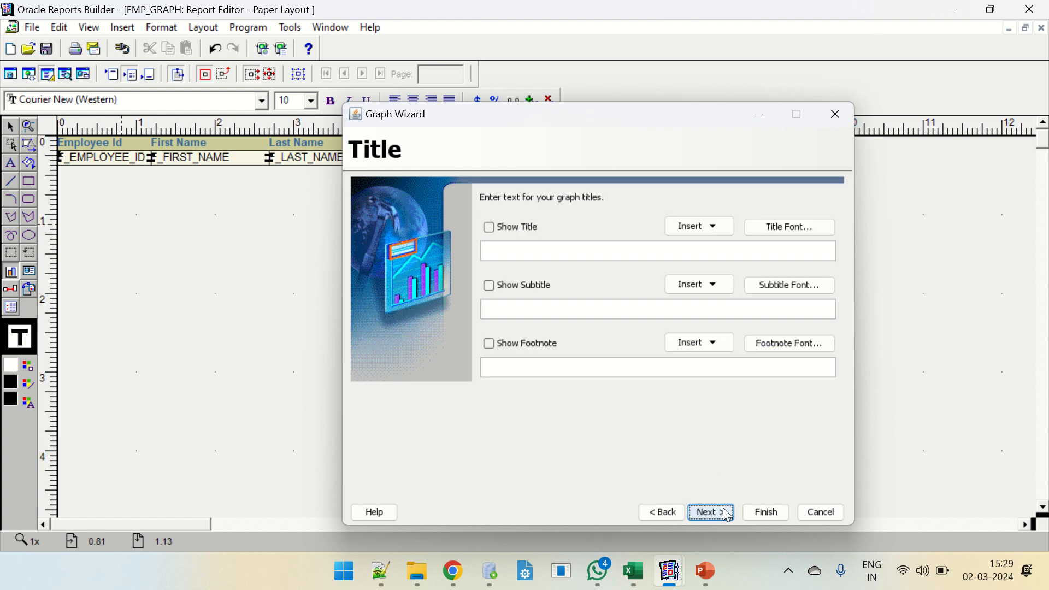
{"action": "left_click", "coordinate": [727, 516]}
{"action": "left_click", "coordinate": [727, 516]}
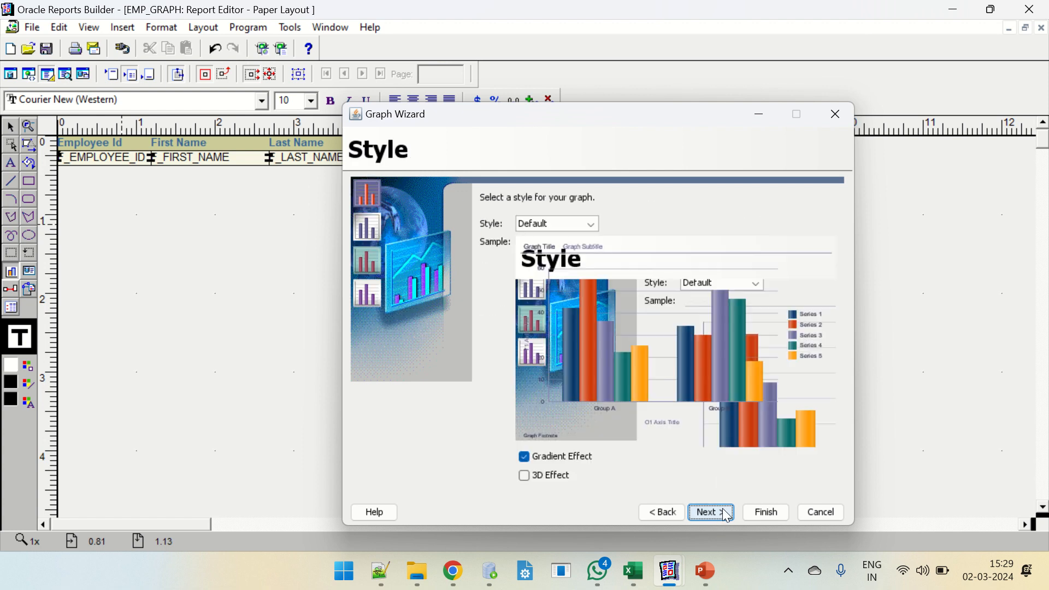
{"action": "left_click", "coordinate": [727, 516]}
{"action": "left_click", "coordinate": [727, 515]}
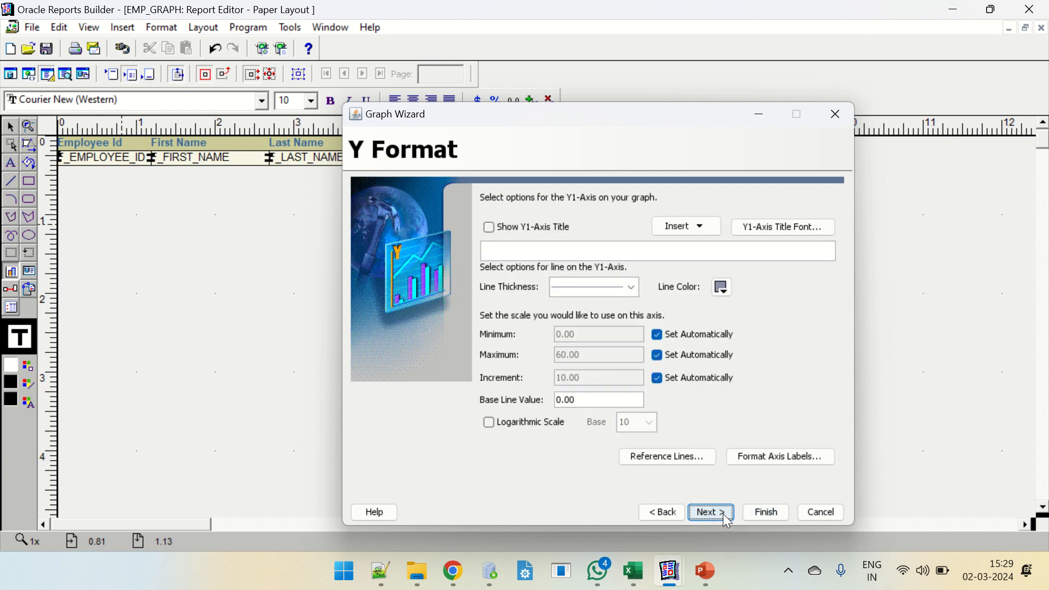
{"action": "left_click", "coordinate": [726, 515]}
{"action": "left_click", "coordinate": [728, 516]}
{"action": "left_click", "coordinate": [759, 520]}
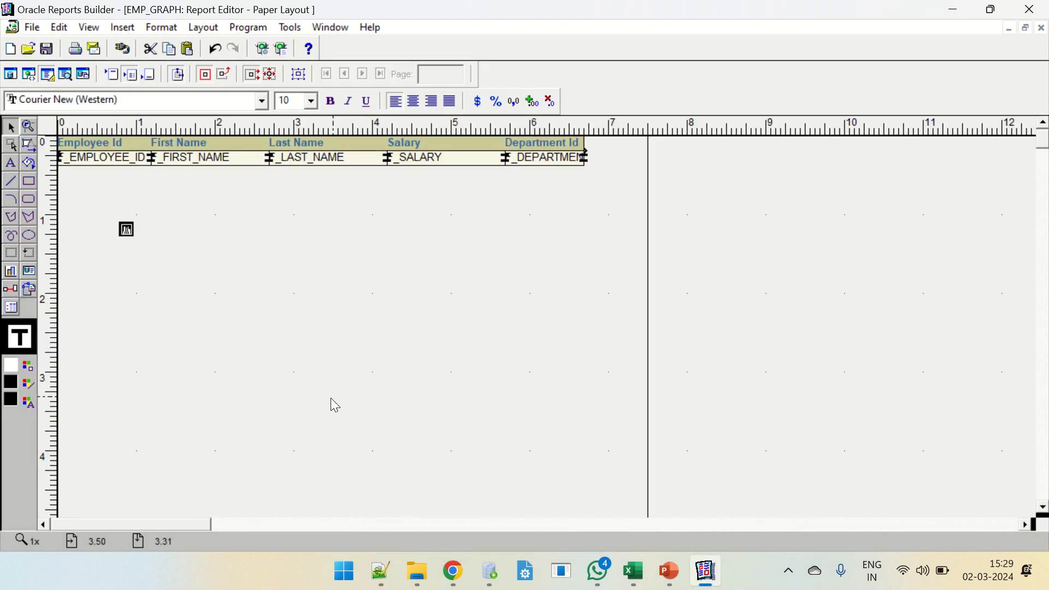
Enlarge the placed graph below the employee table to about 7.2 wide by 2.1 high on the layout rulers
{"action": "left_click_drag", "start_coordinate": [122, 224], "coordinate": [634, 387]}
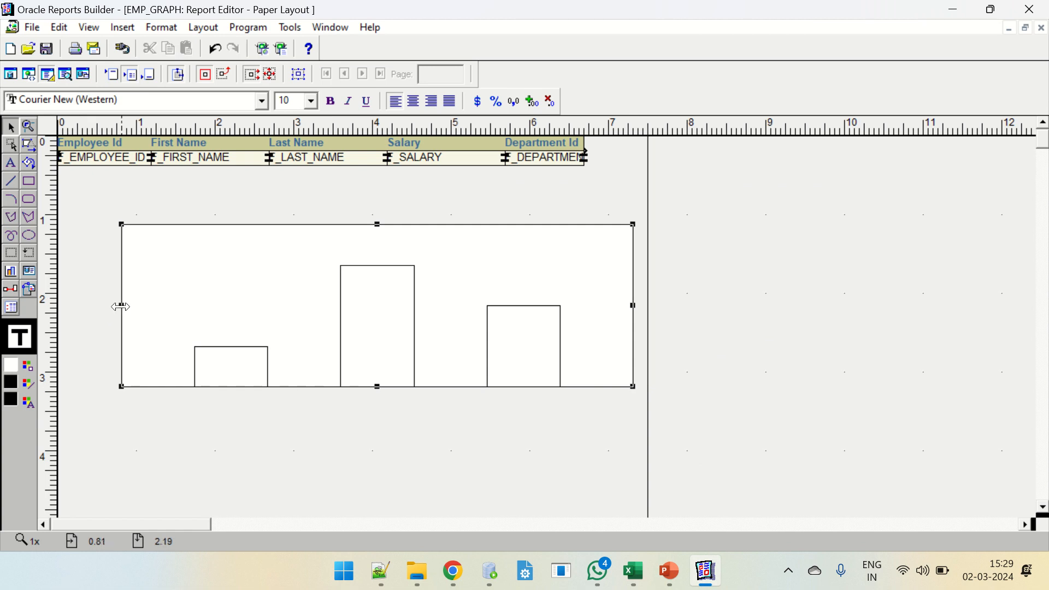
{"action": "left_click_drag", "start_coordinate": [120, 305], "coordinate": [67, 305]}
{"action": "left_click", "coordinate": [382, 438]}
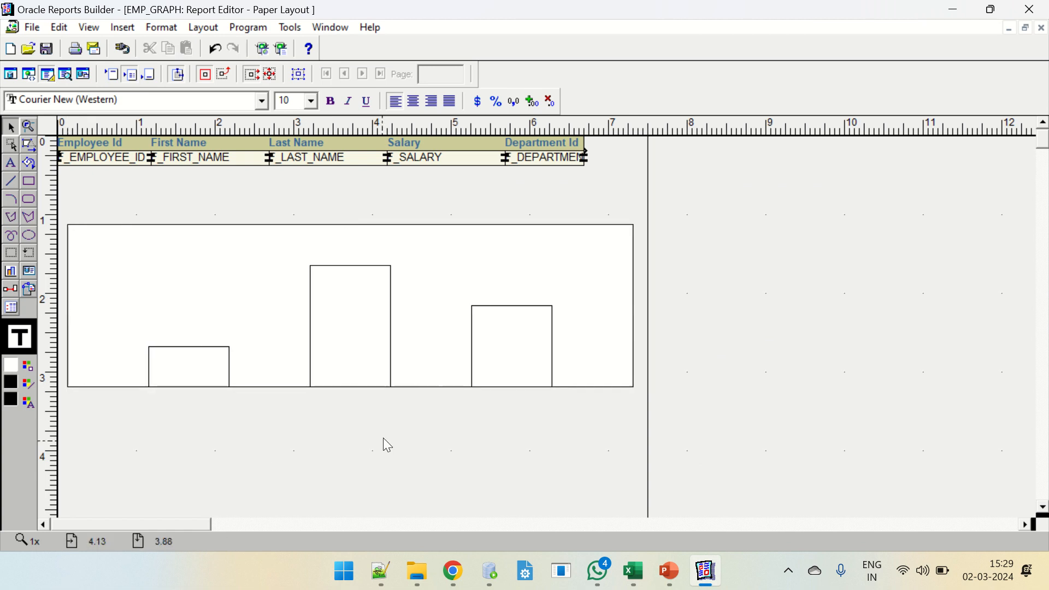
Run the report in Paper Design and examine the salary graph on its last page, including the axis labels and bars
{"action": "key", "text": "ctrl+shift+k"}
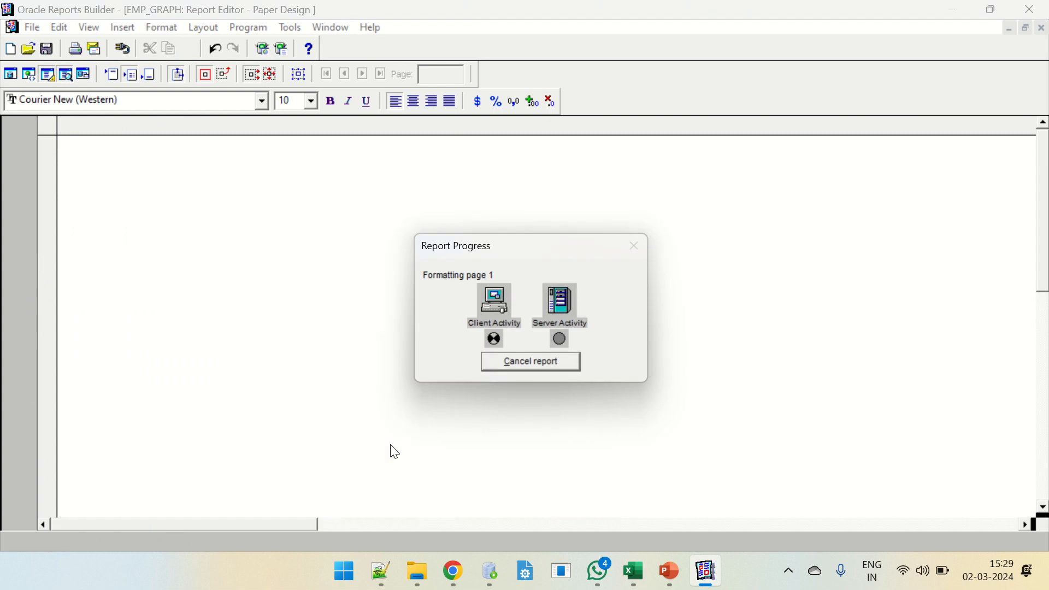
{"action": "left_click", "coordinate": [380, 74]}
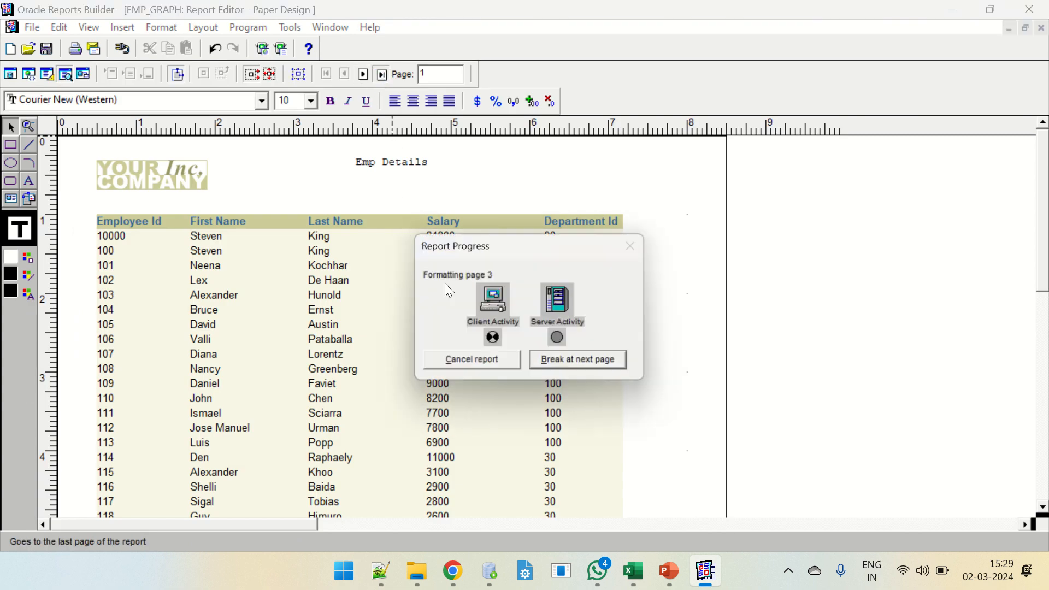
{"action": "left_click_drag", "start_coordinate": [1044, 192], "coordinate": [1048, 327]}
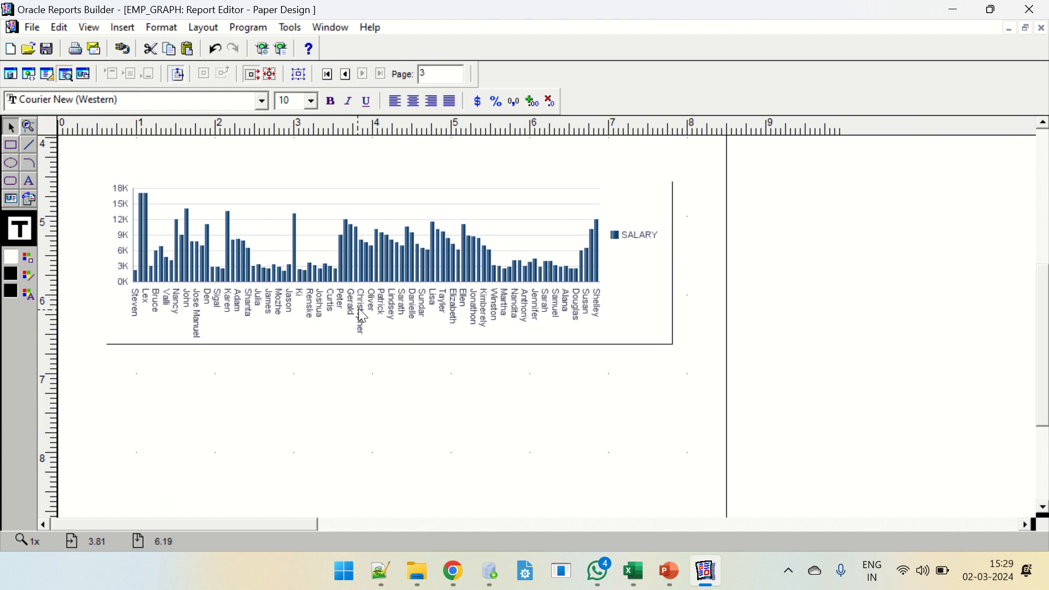
{"action": "scroll", "coordinate": [358, 309], "scroll_direction": "up", "scroll_amount": 1}
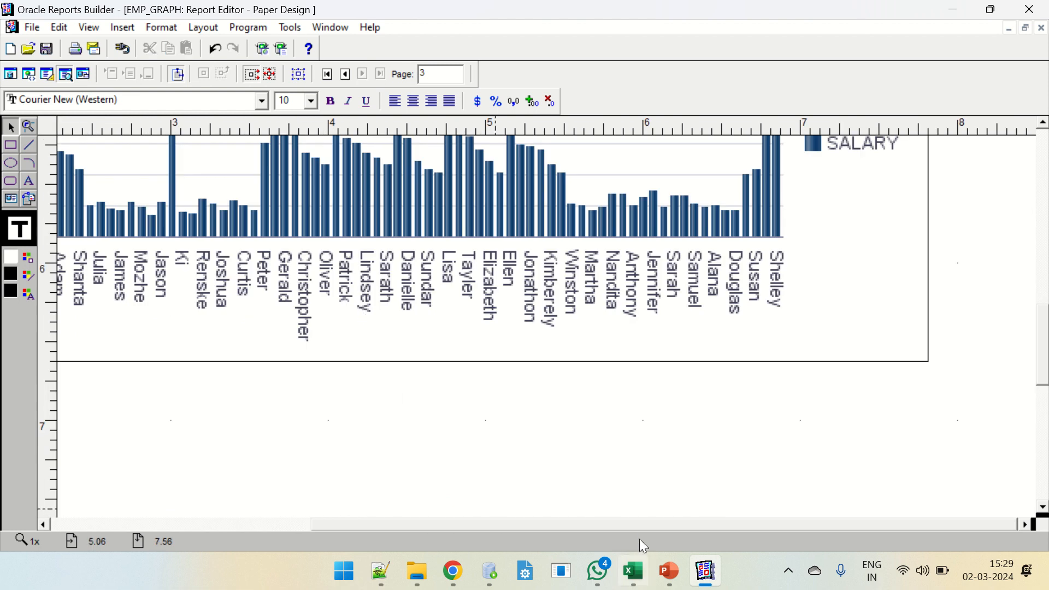
{"action": "left_click_drag", "start_coordinate": [638, 526], "coordinate": [556, 526]}
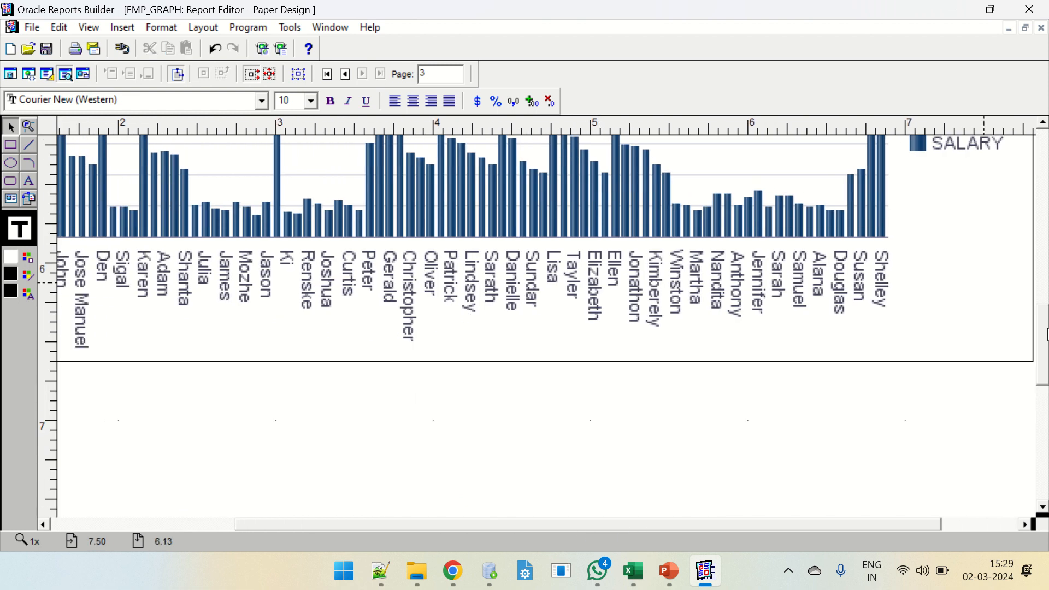
{"action": "left_click_drag", "start_coordinate": [1048, 335], "coordinate": [1048, 305]}
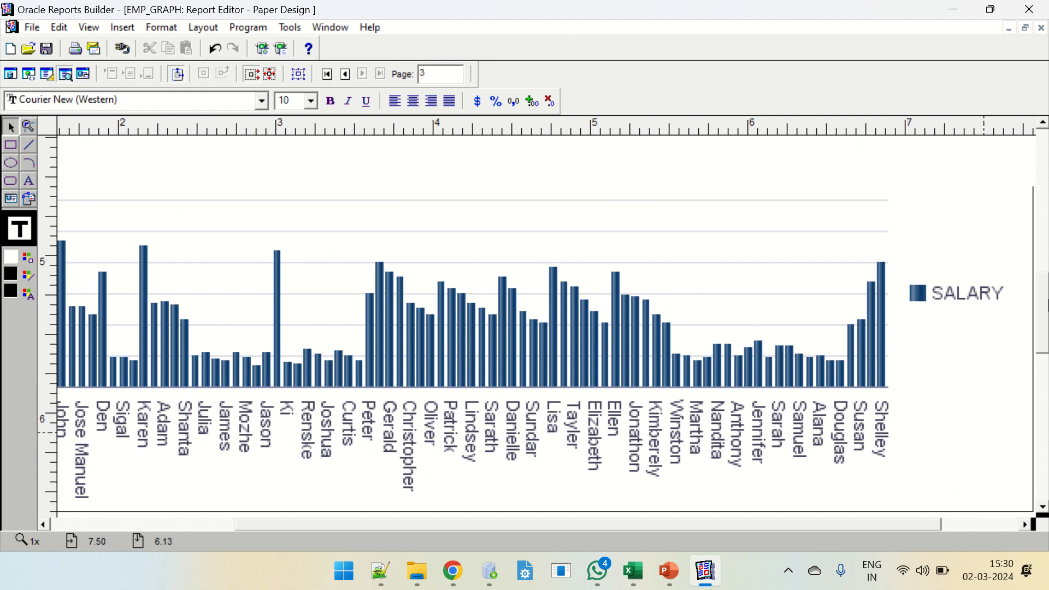
{"action": "left_click_drag", "start_coordinate": [773, 523], "coordinate": [641, 531]}
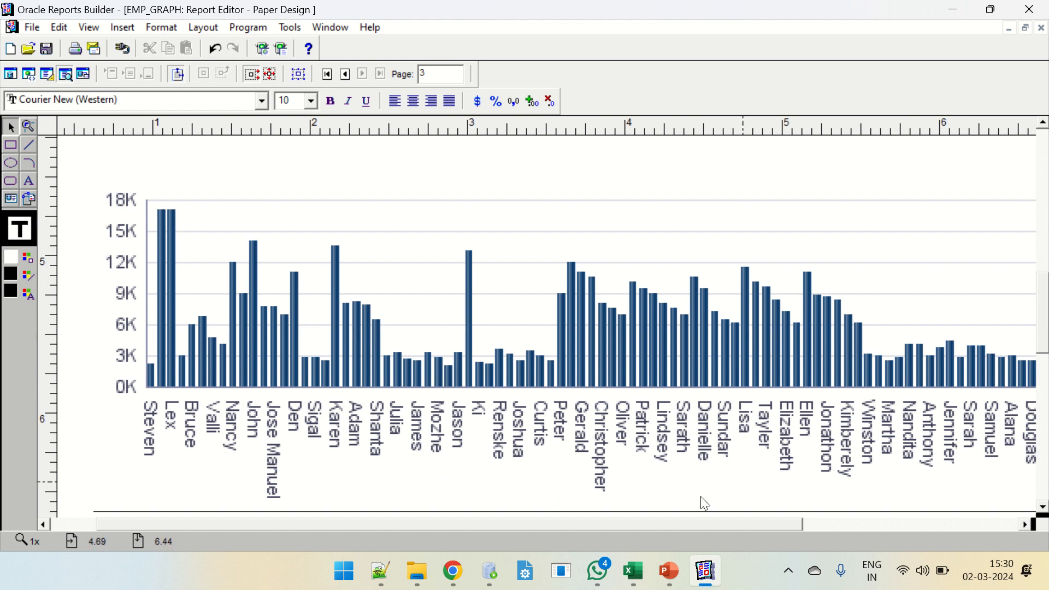
{"action": "left_click_drag", "start_coordinate": [672, 525], "coordinate": [580, 526]}
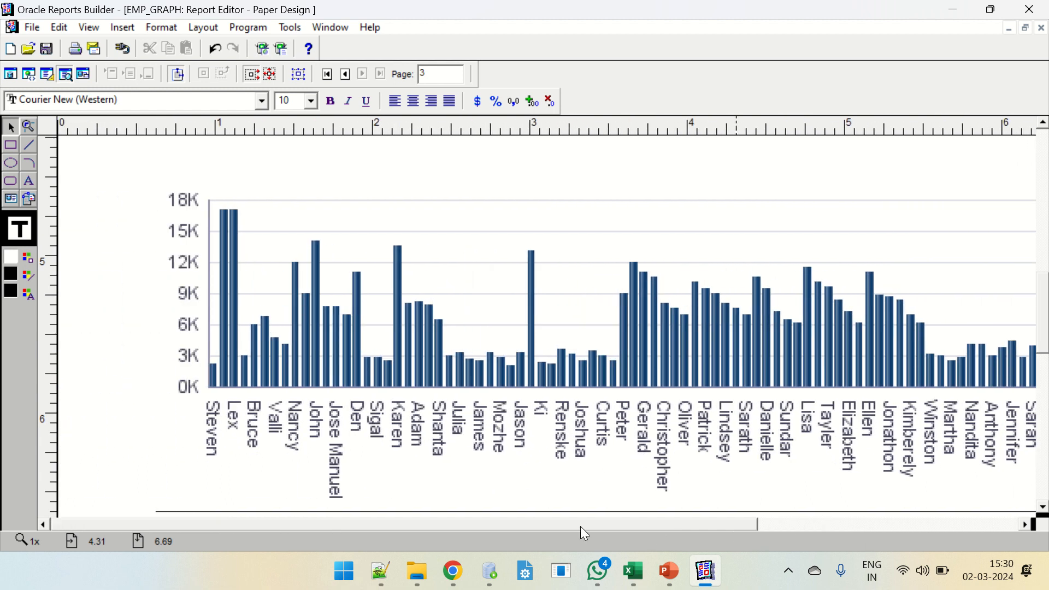
Return to the Paper Layout and delete the salary graph below the employee table
{"action": "left_click", "coordinate": [47, 73]}
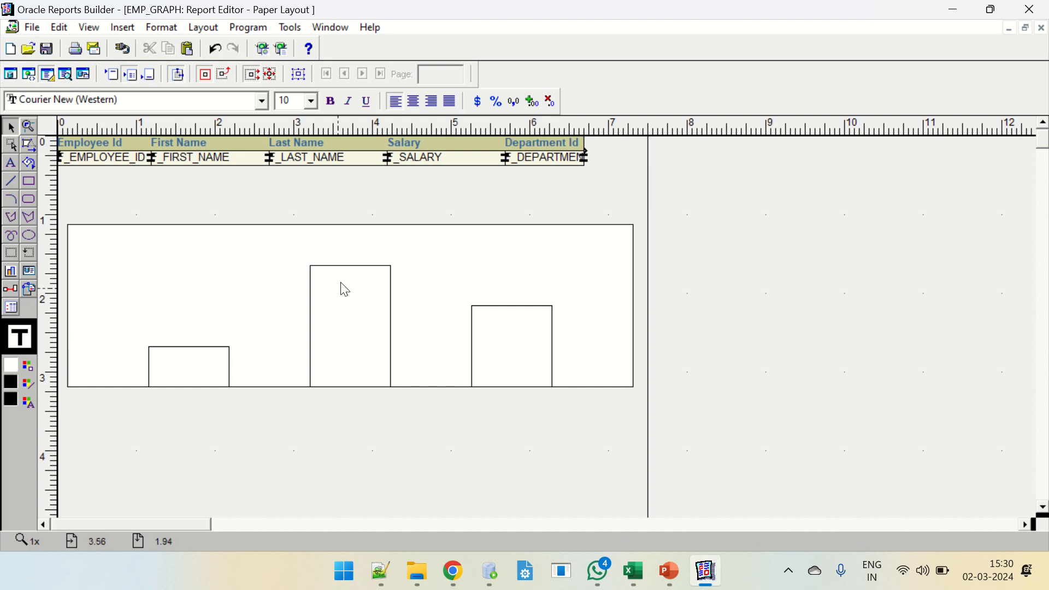
{"action": "left_click", "coordinate": [265, 292]}
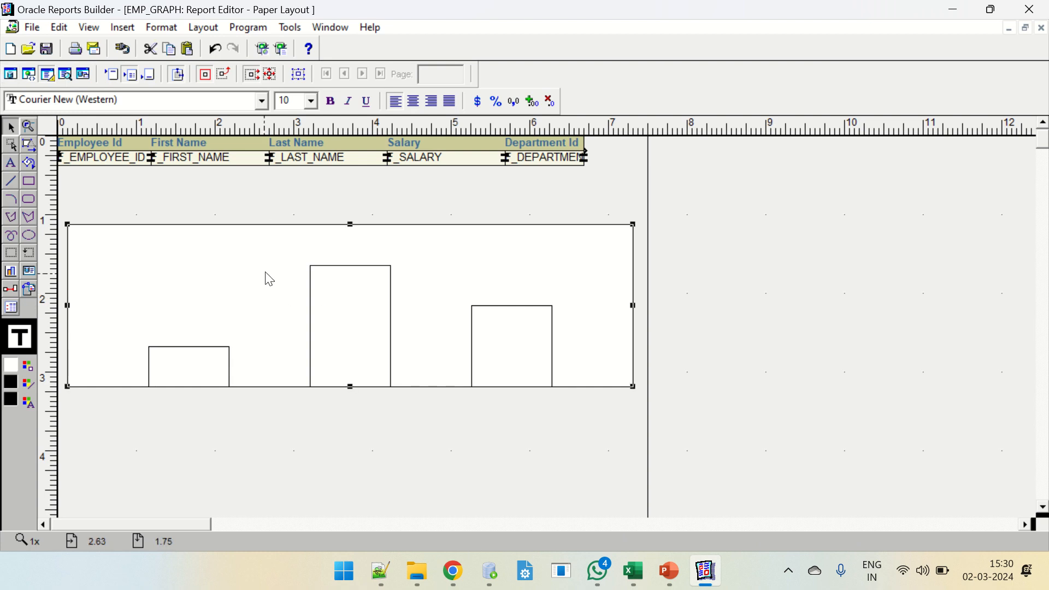
{"action": "key", "text": "Delete"}
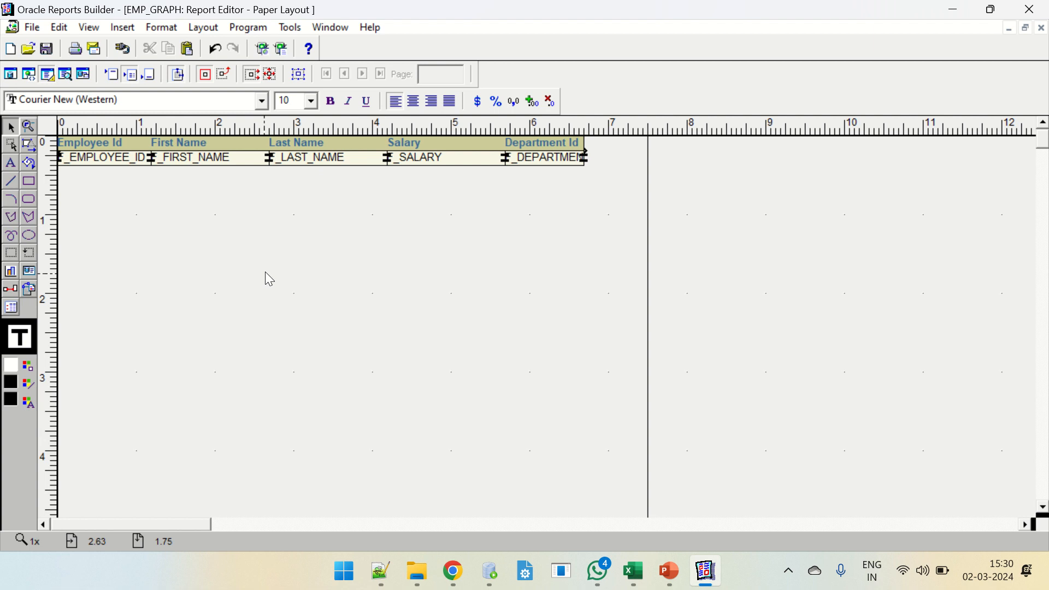
Add a SQL query beside Q_1 in the Data Model selecting Department_ID, Department_Name and ROUND(AVG(emp.Salary),2) AVG_SALARY, grouped by department and ordered by Department_ID
{"action": "left_click", "coordinate": [11, 74]}
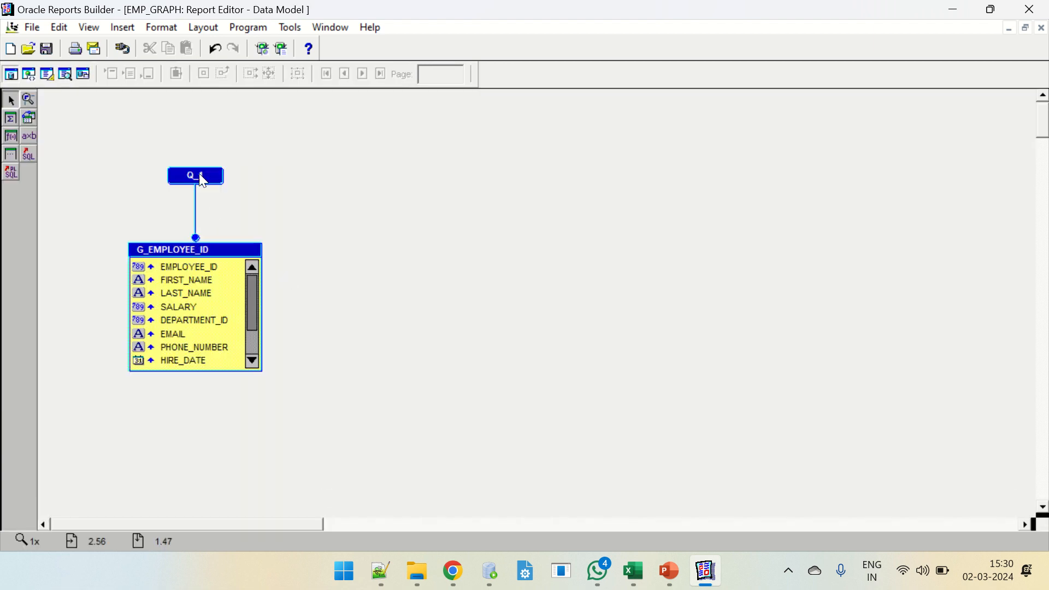
{"action": "left_click", "coordinate": [29, 156]}
{"action": "left_click", "coordinate": [474, 183]}
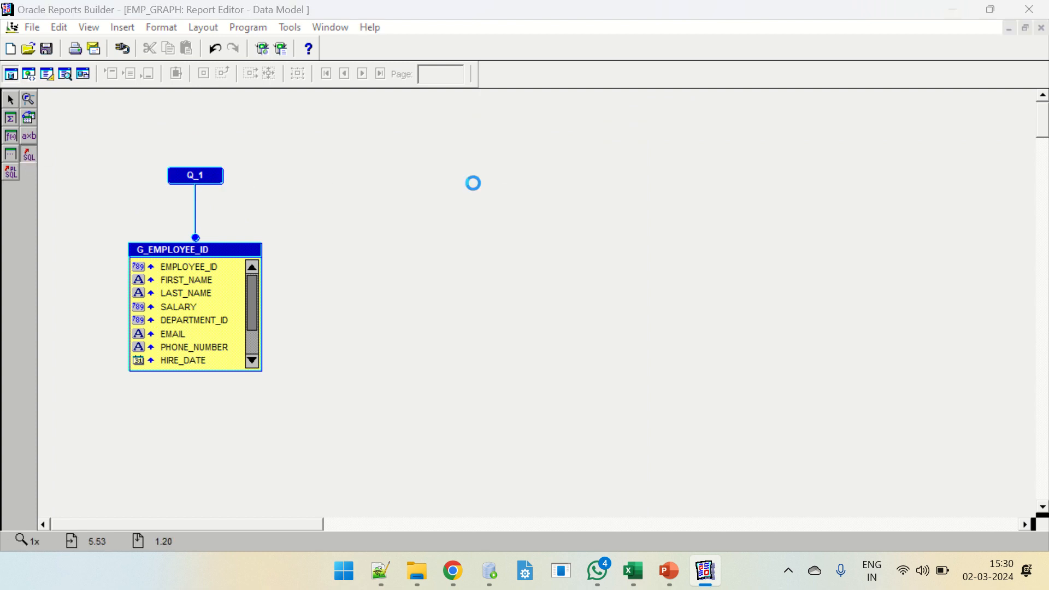
{"action": "type", "text": "Select Dept.Department_ID, dept.Department_Name, ROUND(AVG (emp.Salary),2) AVG_SALARY From Departments dept, Employees emp Where dept.Department_ID = emp.Department_ID Group BY Dept.Department_ID, dept.Department_Name Order By Dept.Department_ID"}
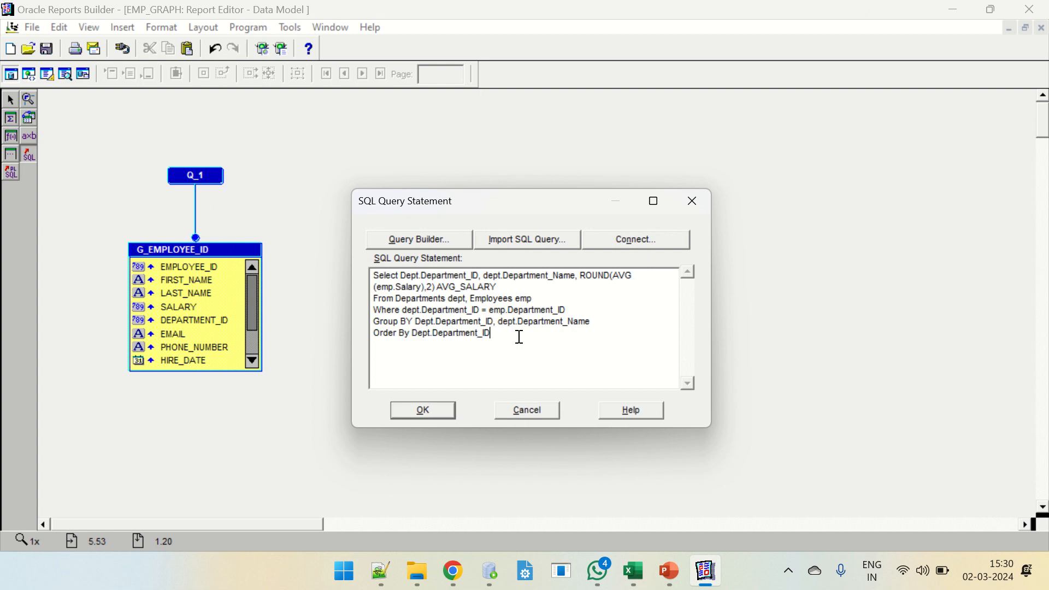
{"action": "key", "text": "ctrl+a"}
{"action": "left_click", "coordinate": [541, 343]}
{"action": "left_click", "coordinate": [418, 409]}
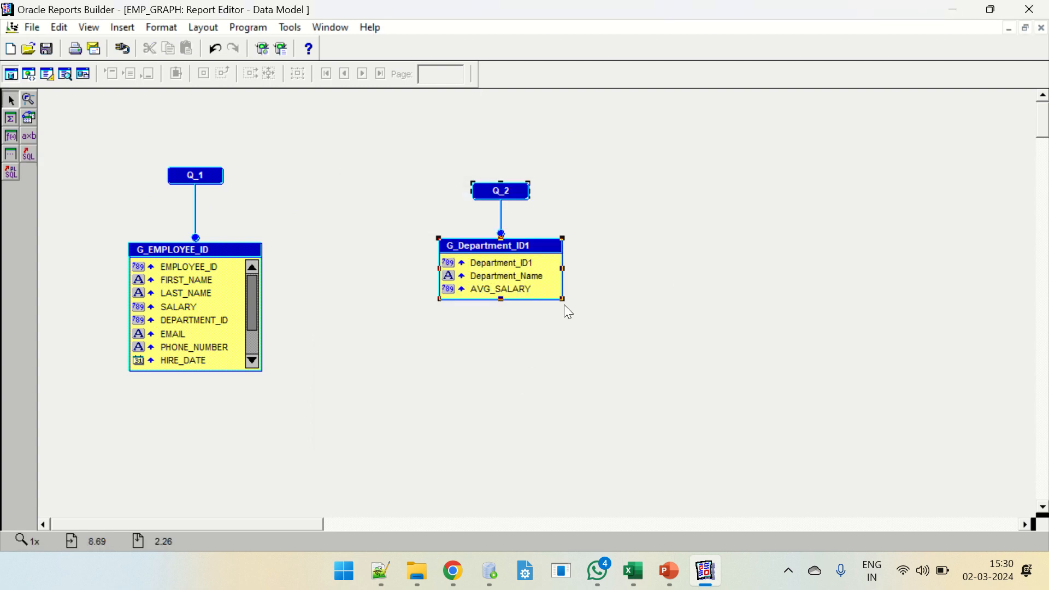
Enlarge the G_Department_ID1 group box in the Data Model to about 1.62 by 1.18 and select its Department_Name and AVG_SALARY columns in turn
{"action": "left_click_drag", "start_coordinate": [564, 298], "coordinate": [567, 326]}
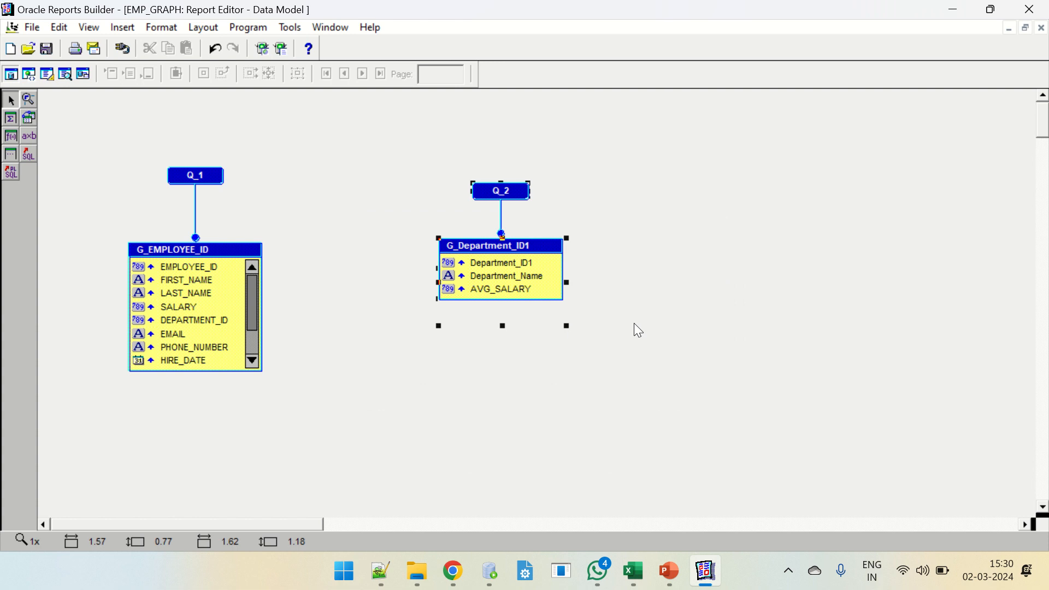
{"action": "left_click", "coordinate": [514, 275]}
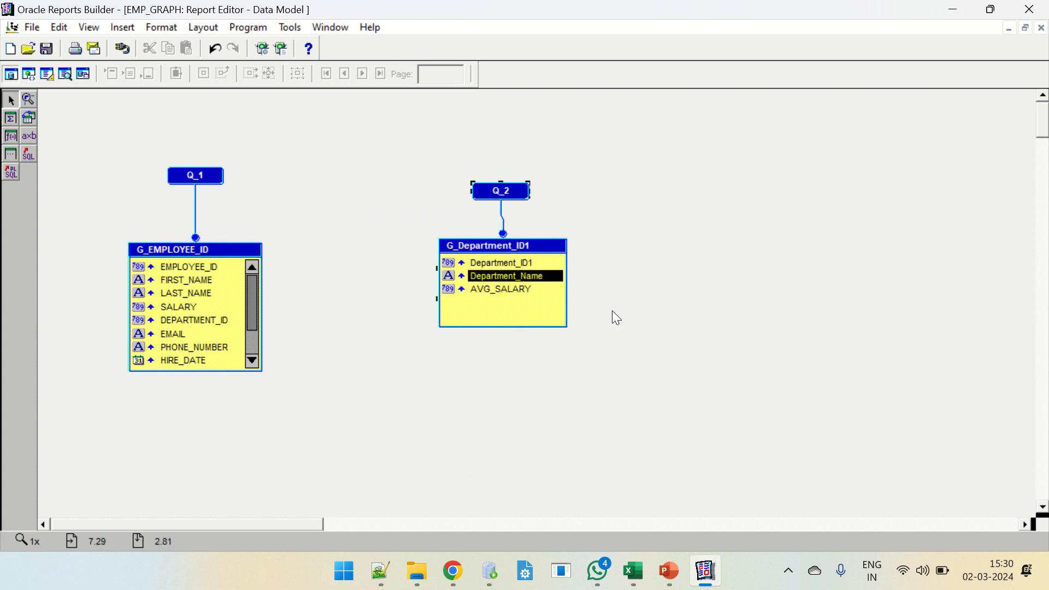
{"action": "left_click", "coordinate": [498, 290]}
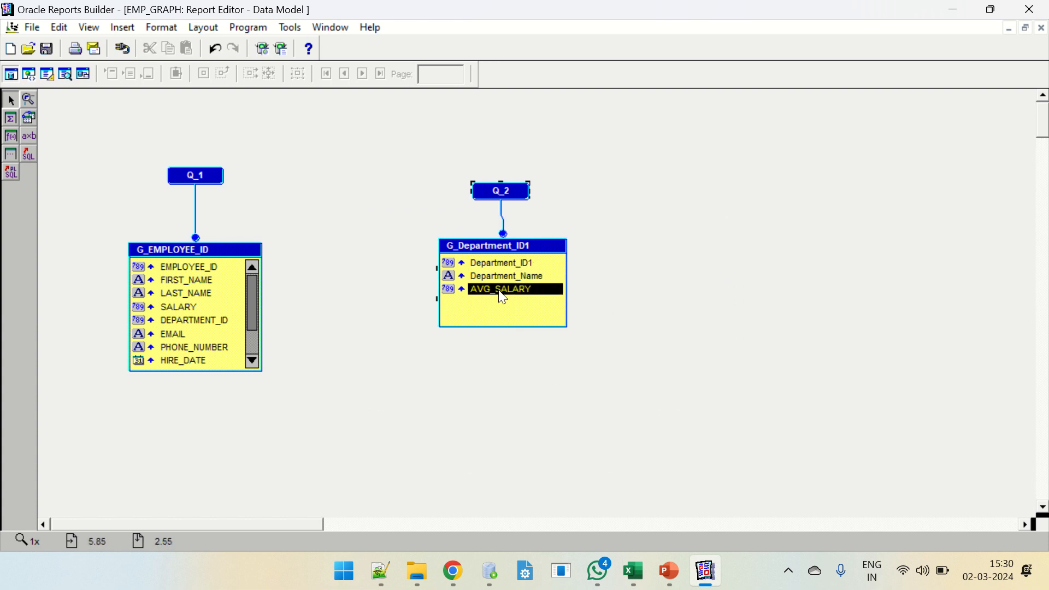
{"action": "left_click", "coordinate": [678, 291]}
Start a new graph below the employee table in the Paper Layout, using the Bar type and the G_Department_ID1 group as its data source
{"action": "left_click", "coordinate": [47, 73]}
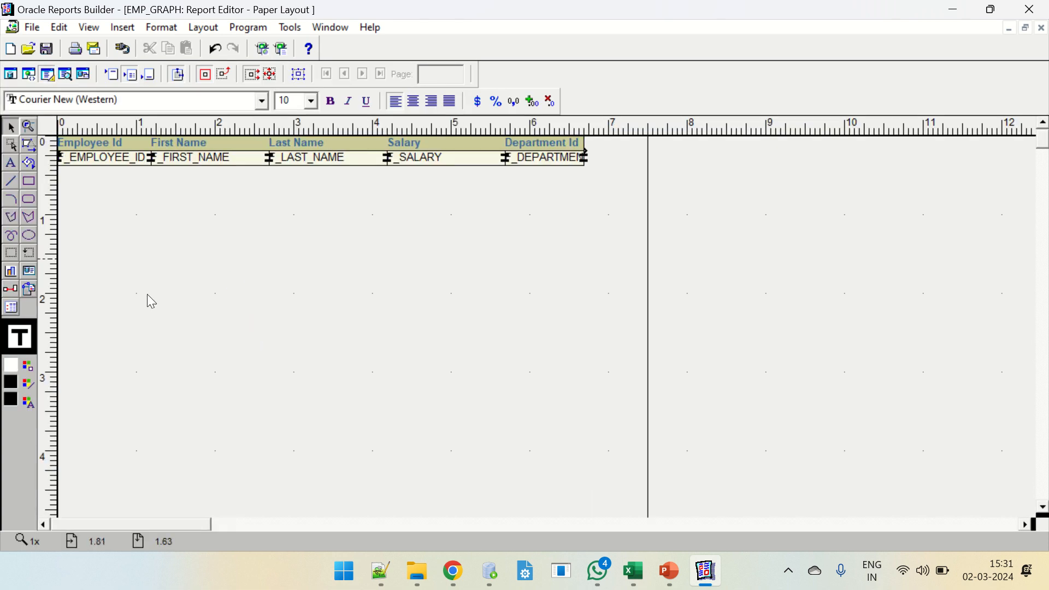
{"action": "left_click", "coordinate": [11, 273]}
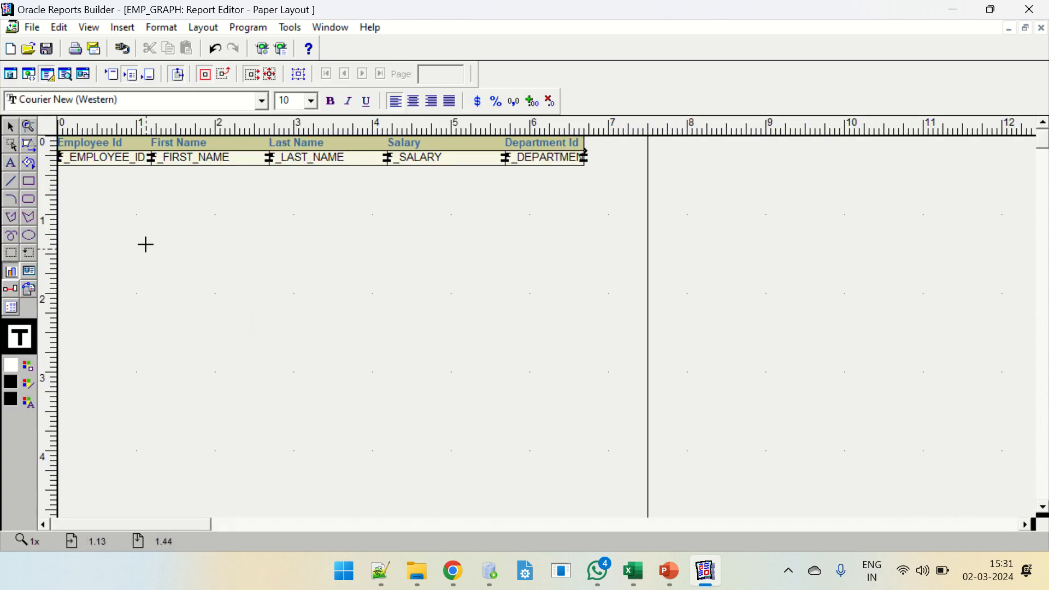
{"action": "left_click_drag", "start_coordinate": [144, 233], "coordinate": [171, 241]}
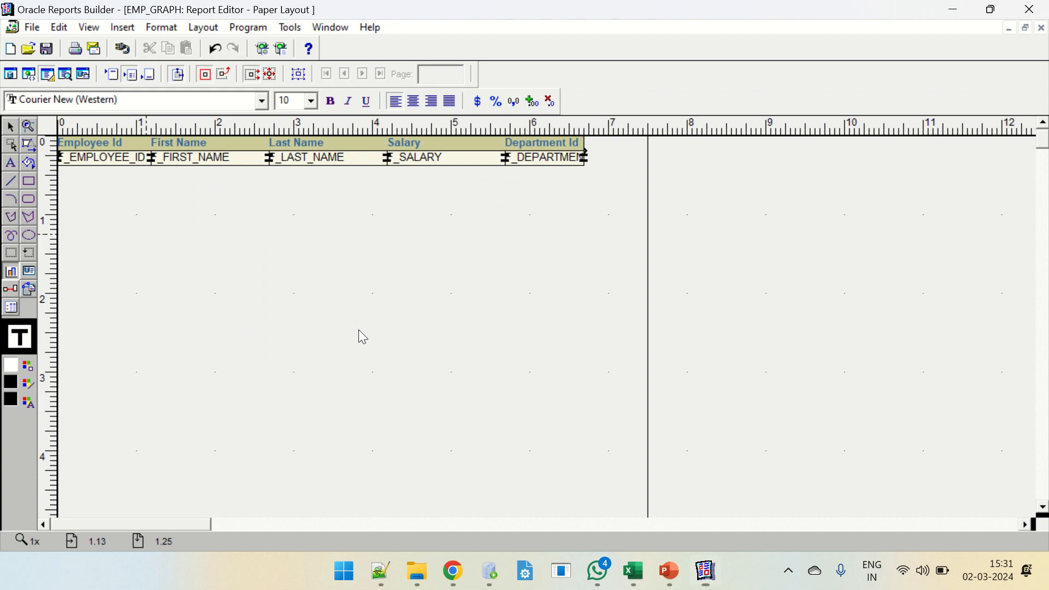
{"action": "left_click", "coordinate": [636, 491]}
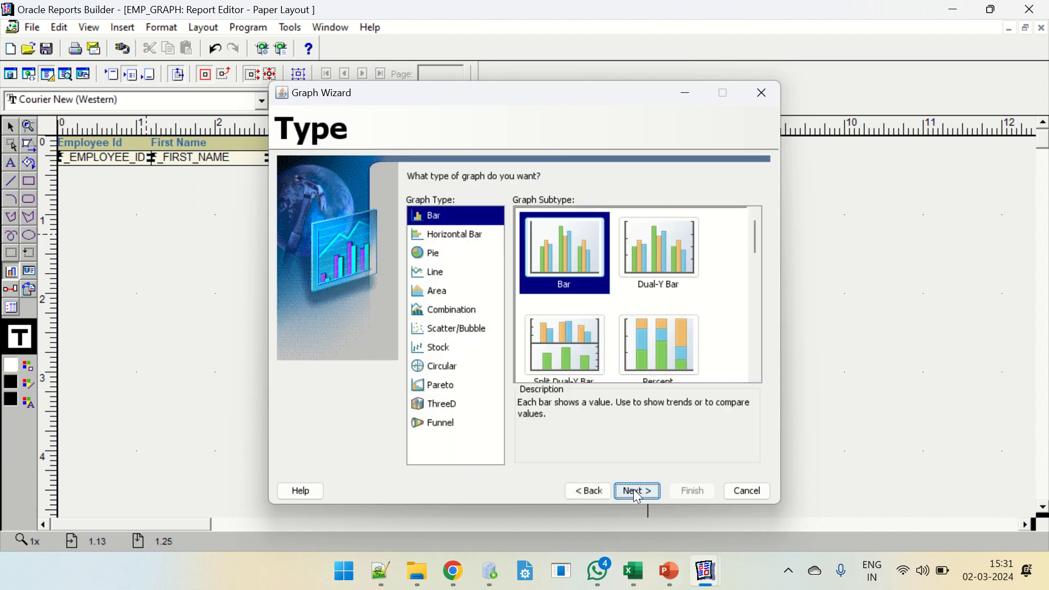
{"action": "left_click", "coordinate": [637, 492]}
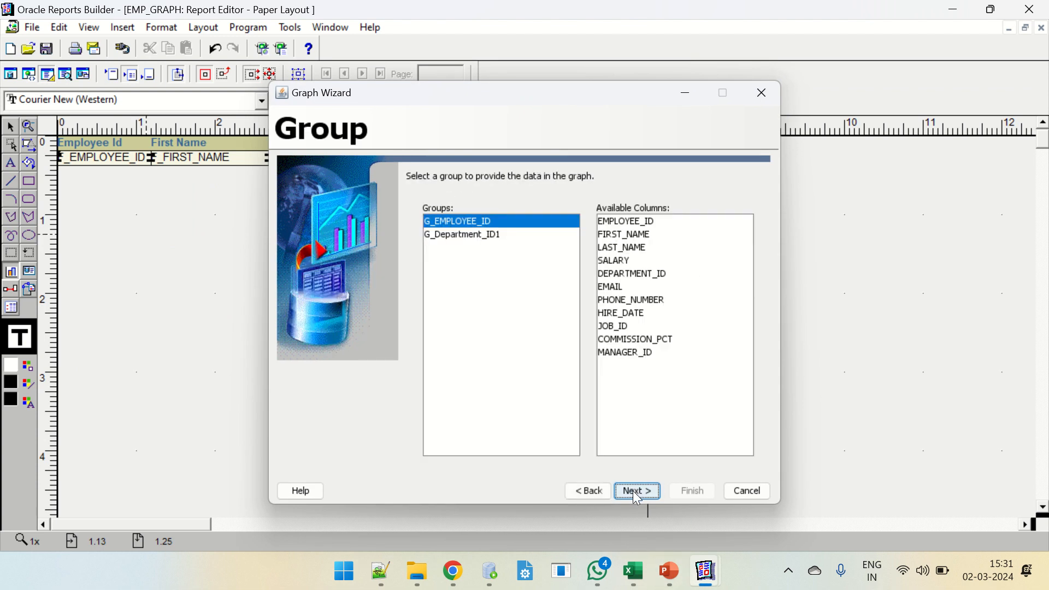
{"action": "left_click", "coordinate": [589, 491]}
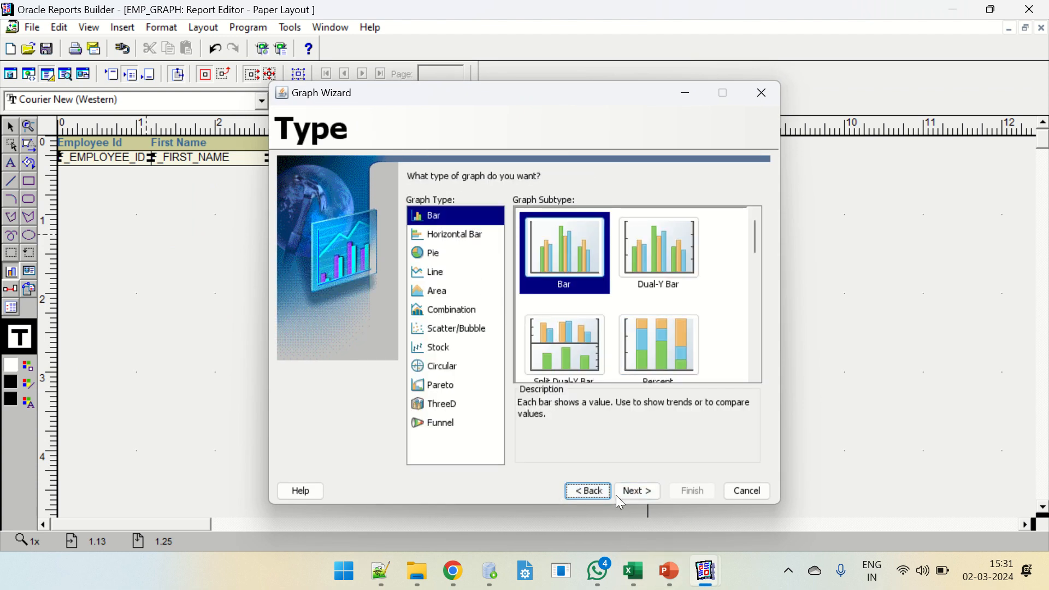
{"action": "left_click", "coordinate": [635, 492]}
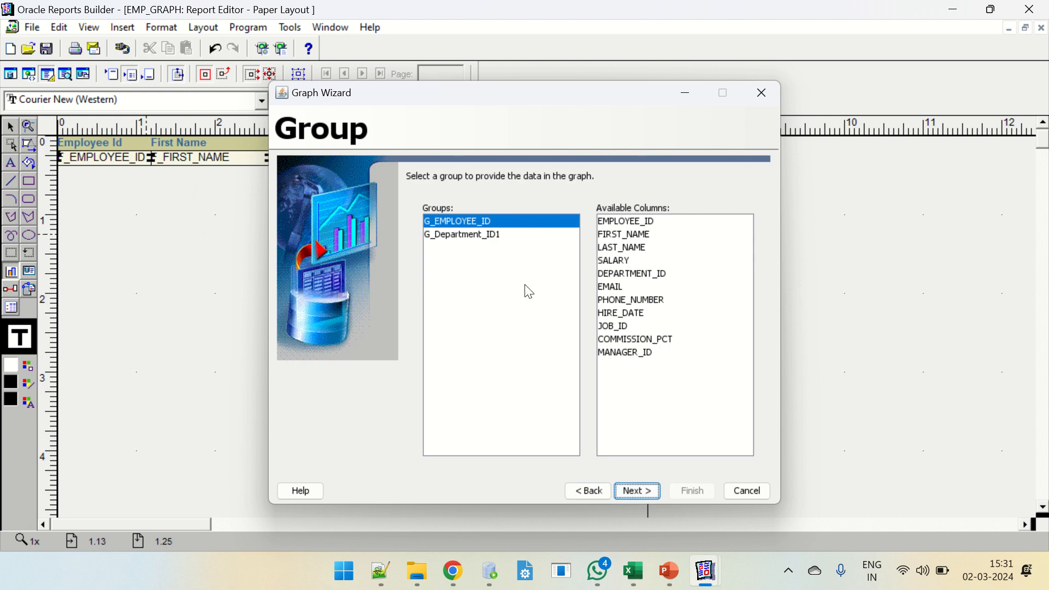
{"action": "left_click", "coordinate": [488, 236]}
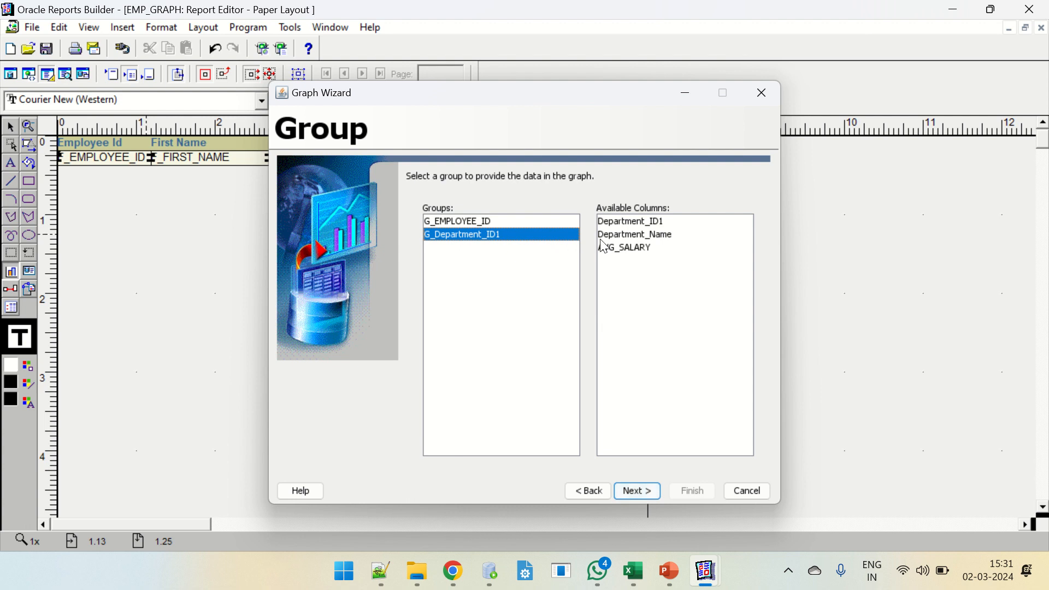
{"action": "left_click", "coordinate": [640, 490]}
Assign Department_Name as the graph's X-axis category and AVG_SALARY as its Y-axis data
{"action": "left_click", "coordinate": [462, 235]}
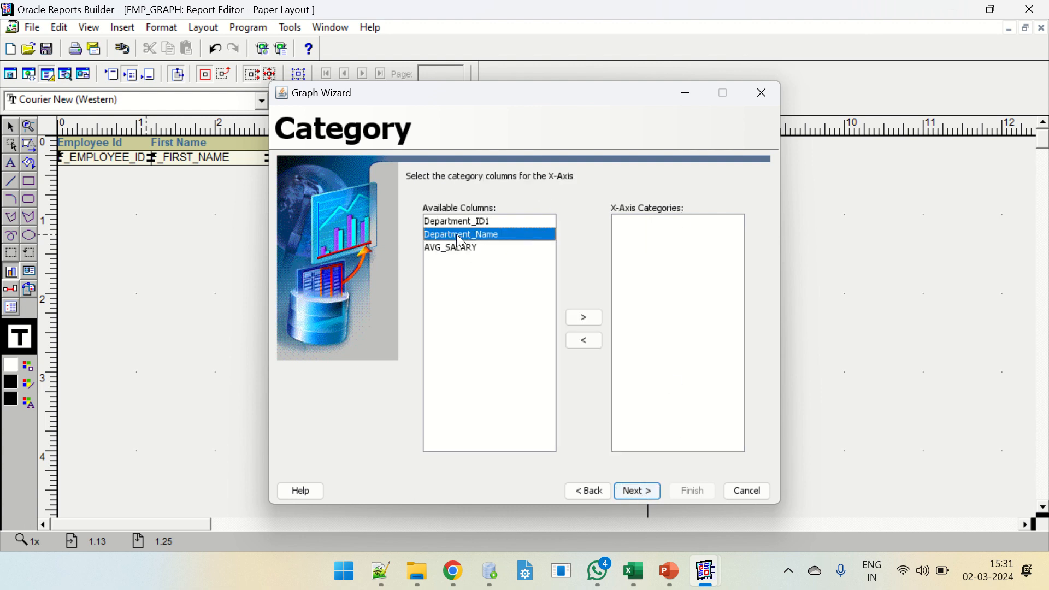
{"action": "left_click", "coordinate": [594, 318]}
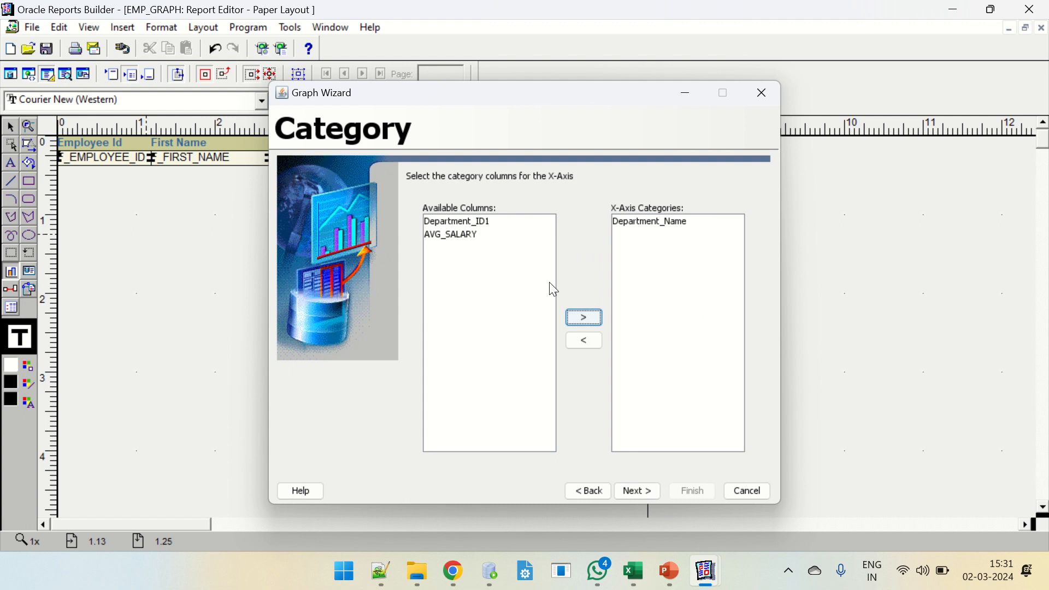
{"action": "left_click", "coordinate": [637, 490]}
{"action": "left_click", "coordinate": [468, 236]}
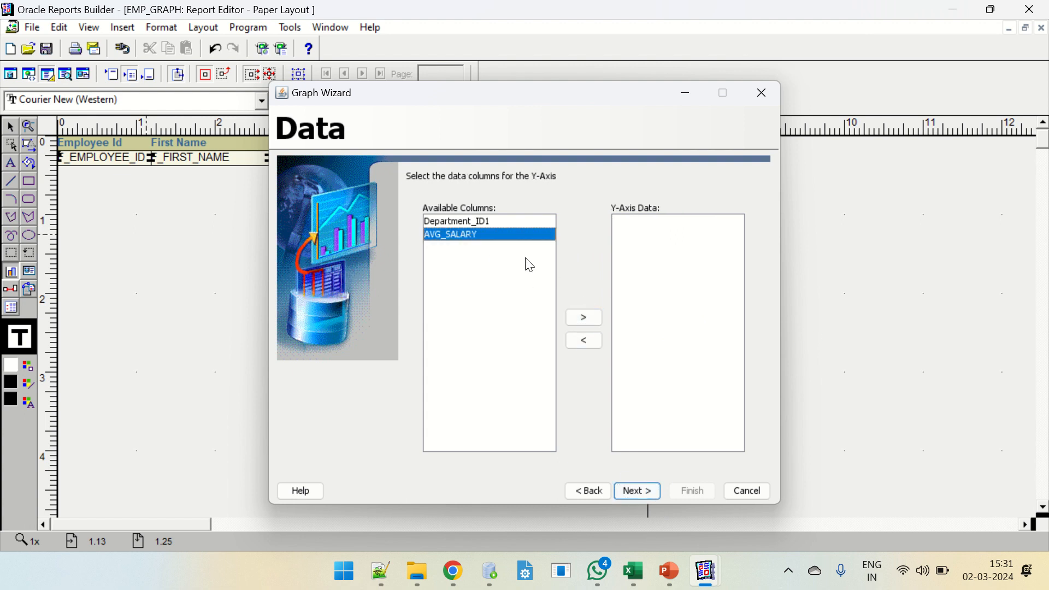
{"action": "left_click", "coordinate": [584, 317]}
{"action": "left_click", "coordinate": [639, 491]}
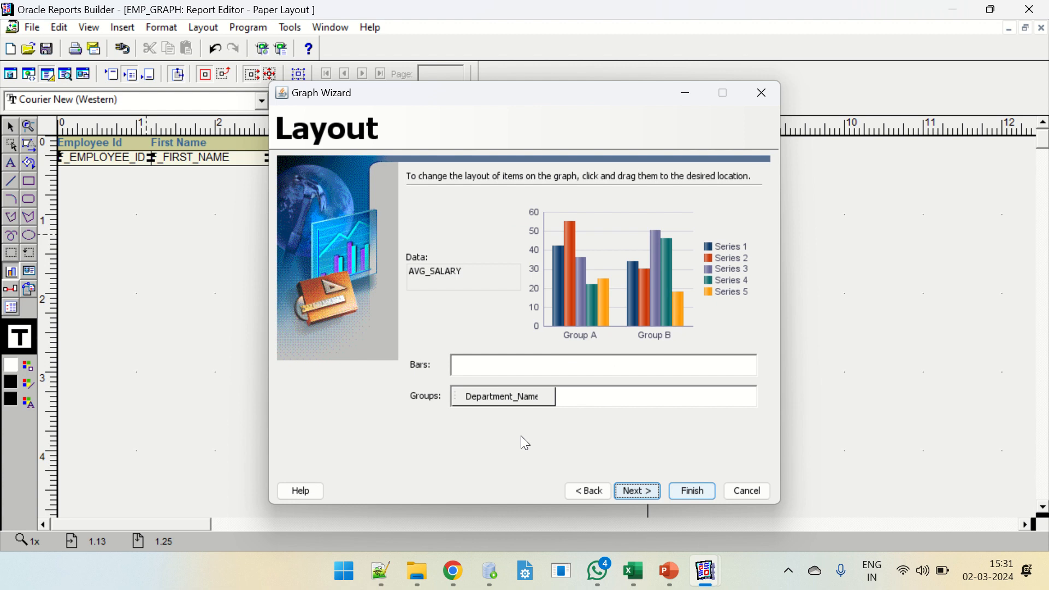
Keep the default layout, title, legend, style, axis and plot area options, and complete the graph
{"action": "left_click", "coordinate": [640, 491]}
{"action": "left_click", "coordinate": [639, 491]}
{"action": "left_click", "coordinate": [645, 492]}
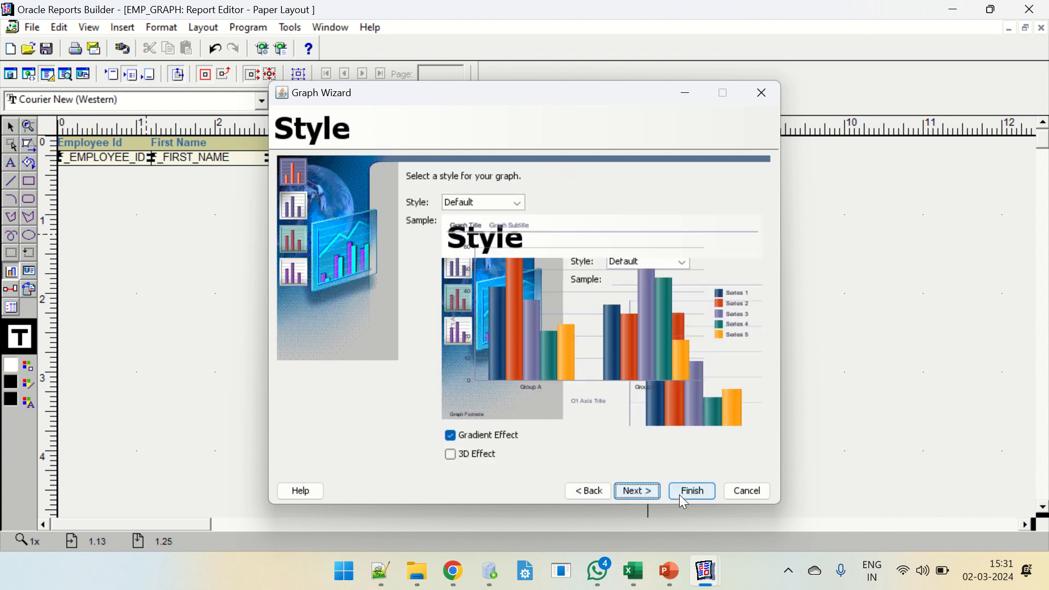
{"action": "left_click", "coordinate": [648, 492]}
{"action": "left_click", "coordinate": [654, 491]}
{"action": "left_click", "coordinate": [645, 493]}
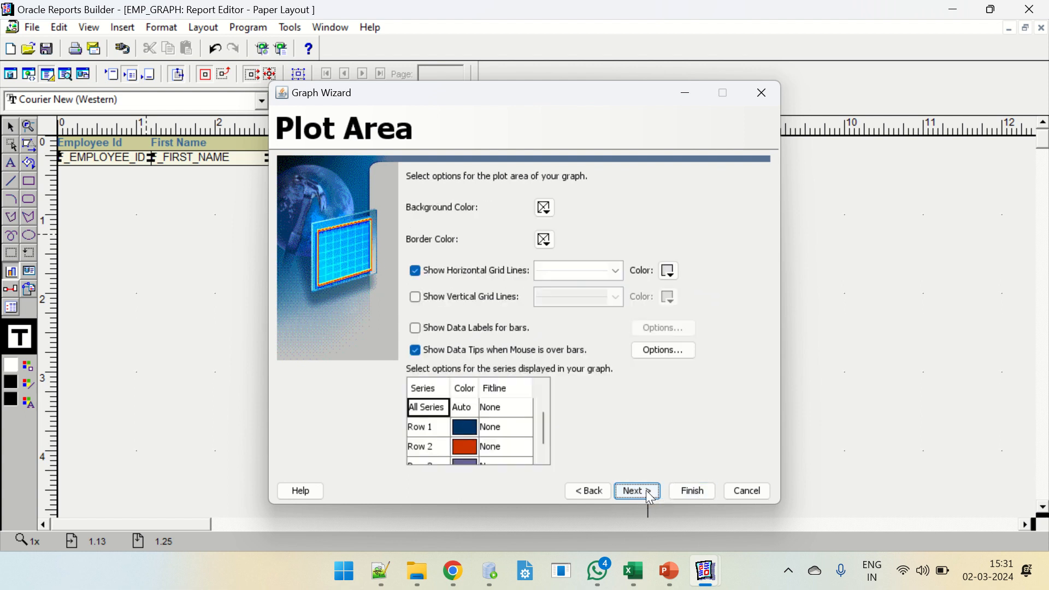
{"action": "left_click", "coordinate": [647, 492]}
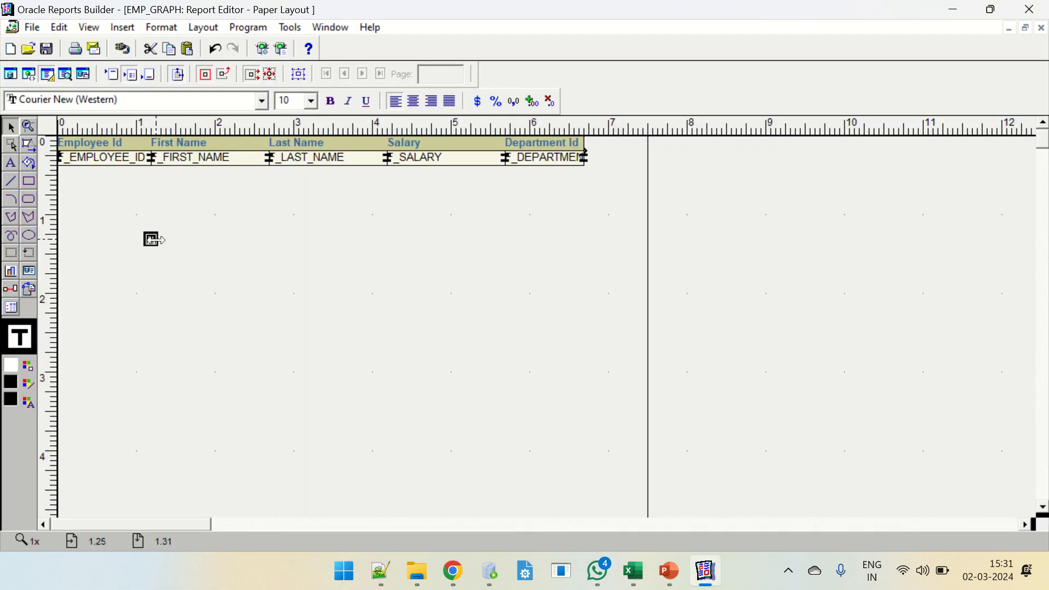
Enlarge the placed graph to about 6.7 wide by 2.2 high on the rulers, positioned under the employee table
{"action": "left_click_drag", "start_coordinate": [146, 235], "coordinate": [629, 407]}
{"action": "left_click_drag", "start_coordinate": [224, 316], "coordinate": [191, 319]}
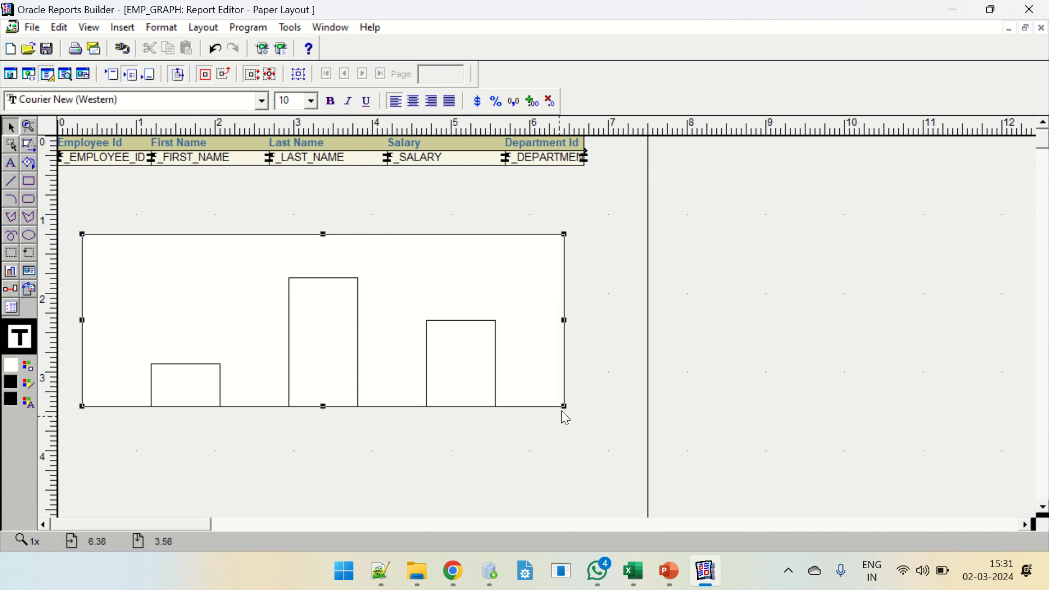
{"action": "left_click_drag", "start_coordinate": [564, 406], "coordinate": [614, 411]}
{"action": "left_click", "coordinate": [435, 447]}
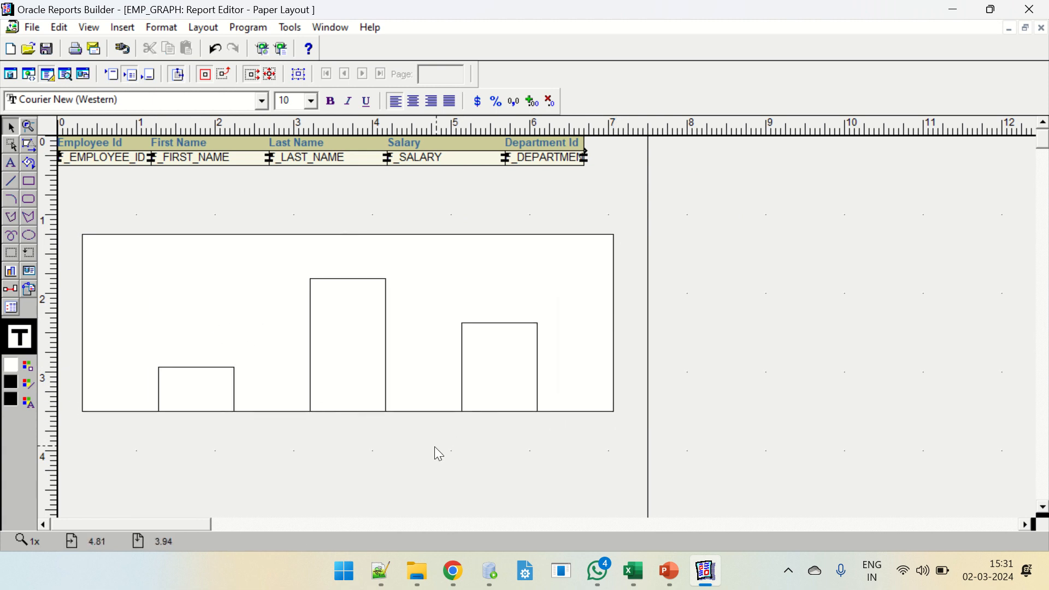
Run the report in Paper Design and examine the last page's graph, including its department labels, average salary bars and legend
{"action": "left_click", "coordinate": [65, 73]}
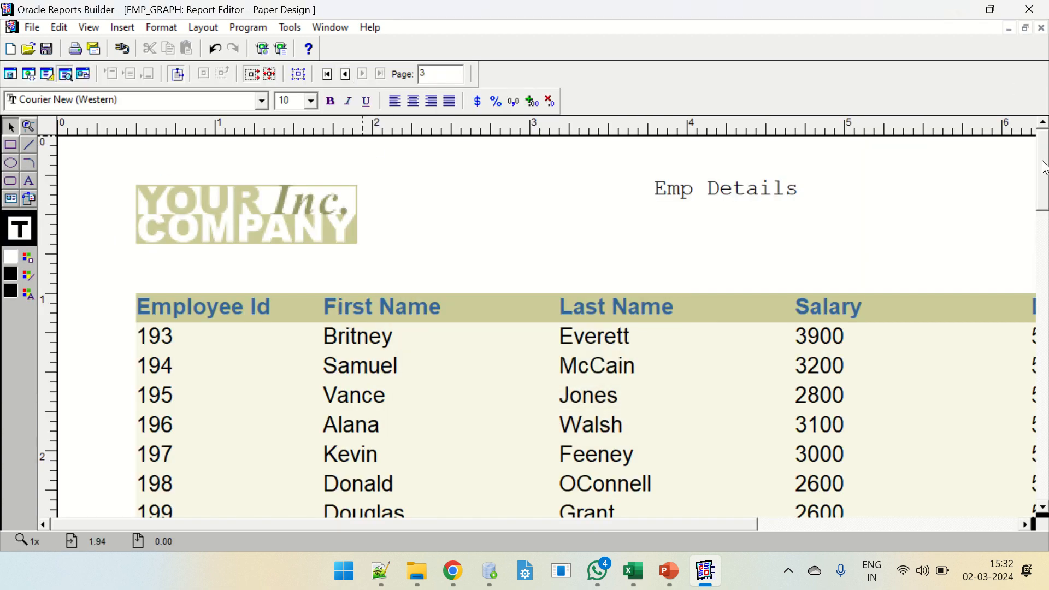
{"action": "left_click_drag", "start_coordinate": [1047, 176], "coordinate": [1048, 330]}
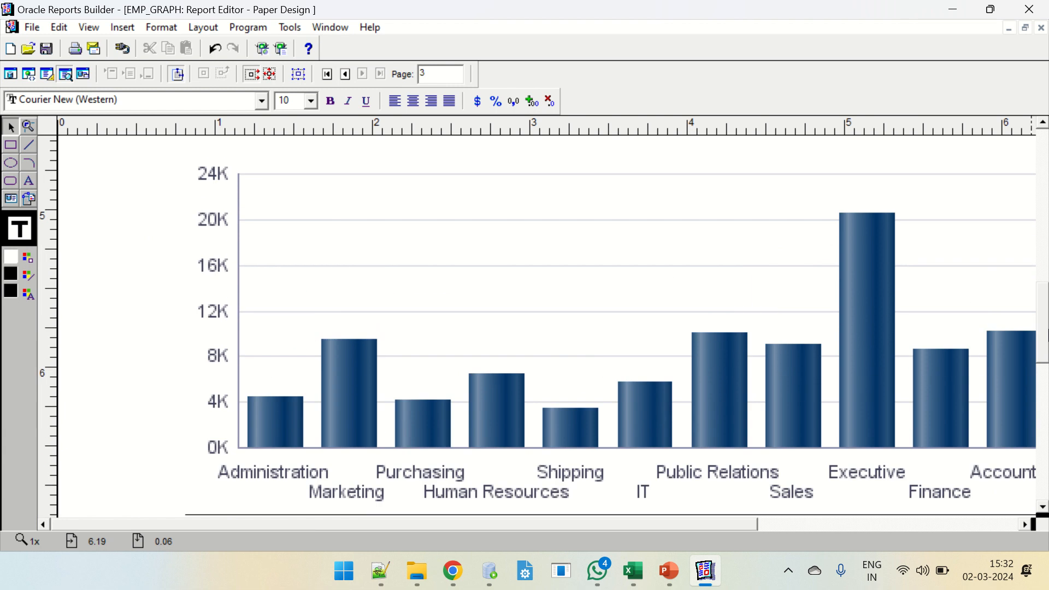
{"action": "left_click_drag", "start_coordinate": [537, 529], "coordinate": [632, 521]}
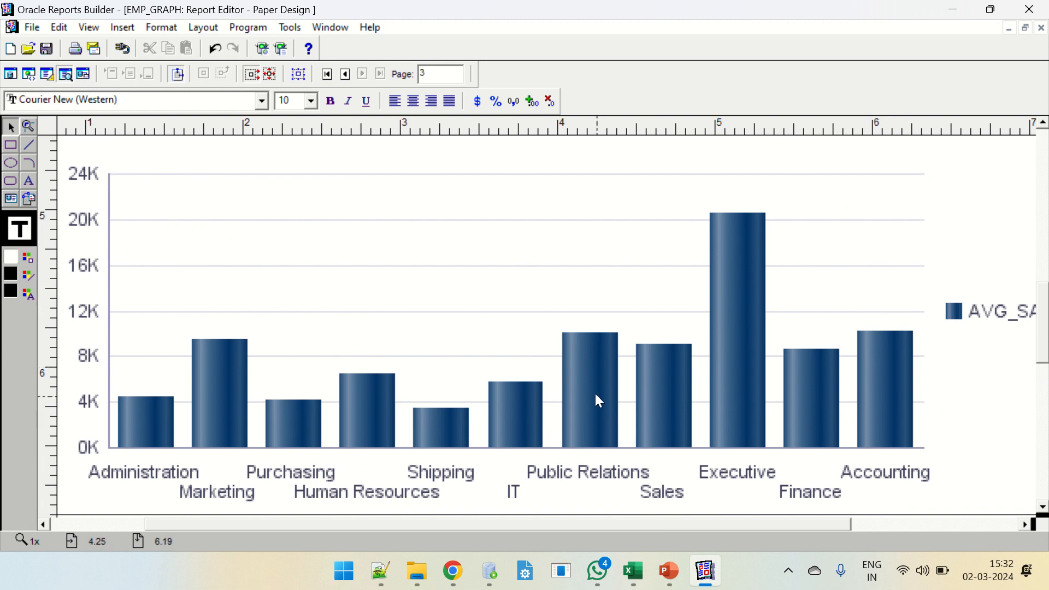
{"action": "left_click_drag", "start_coordinate": [619, 526], "coordinate": [696, 523]}
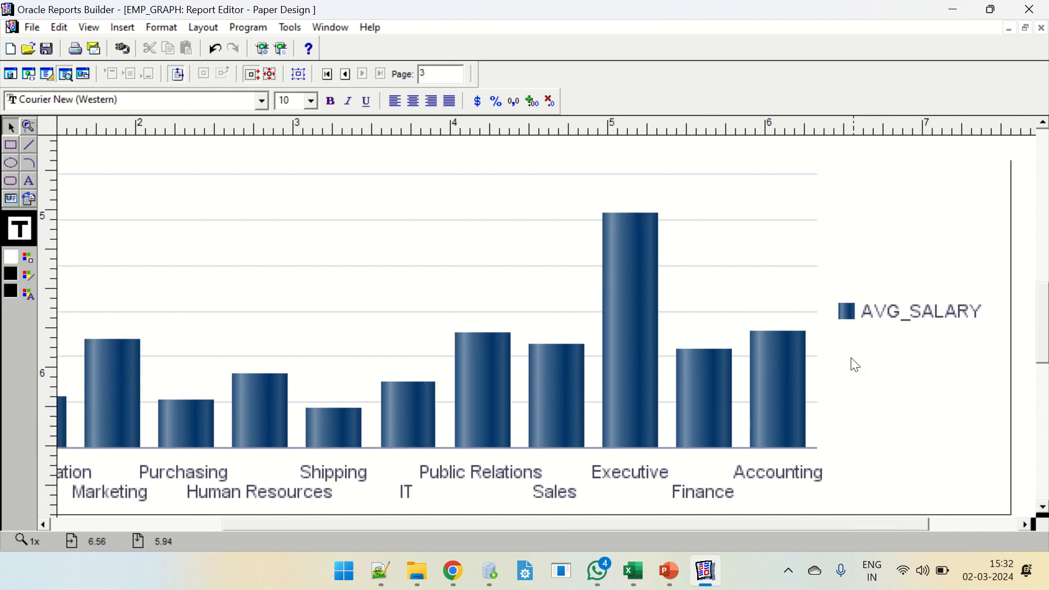
{"action": "left_click_drag", "start_coordinate": [693, 525], "coordinate": [597, 523]}
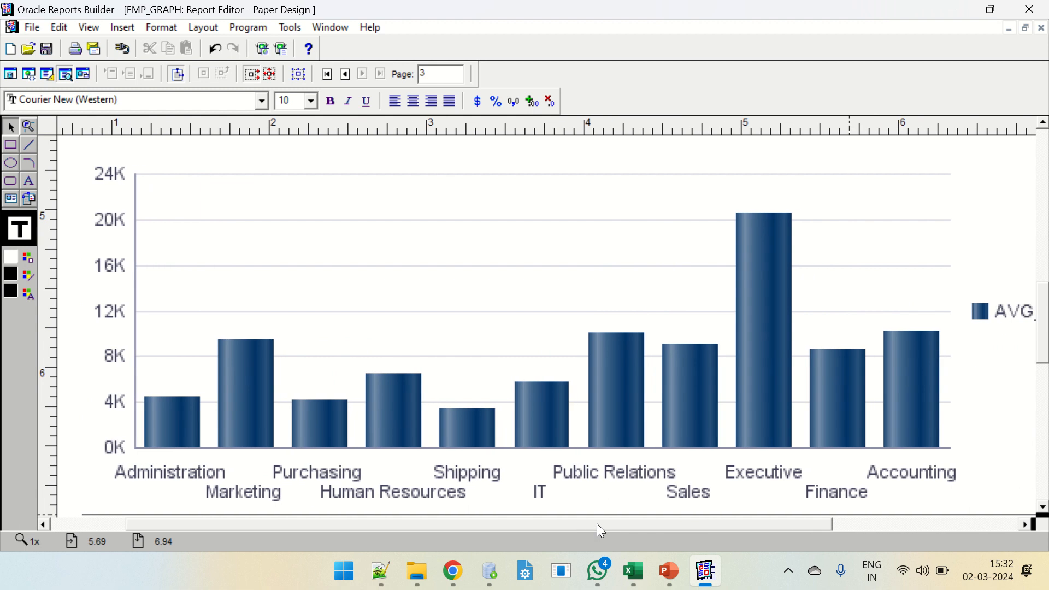
Check the graph in the Paper Layout, rerun the report and view the whole graph on the last page at reduced magnification
{"action": "left_click", "coordinate": [47, 76]}
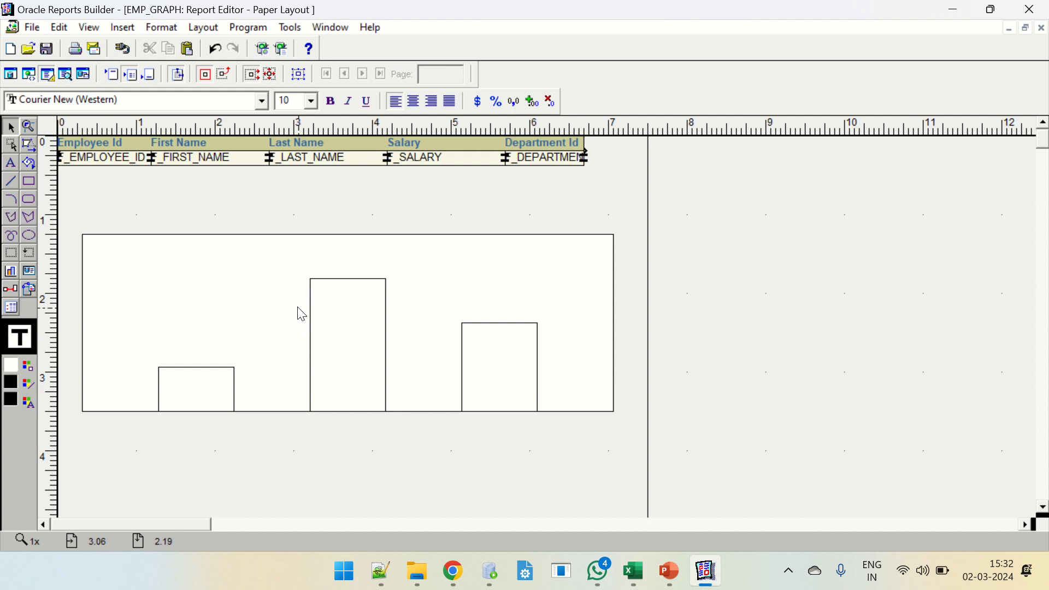
{"action": "left_click", "coordinate": [65, 73]}
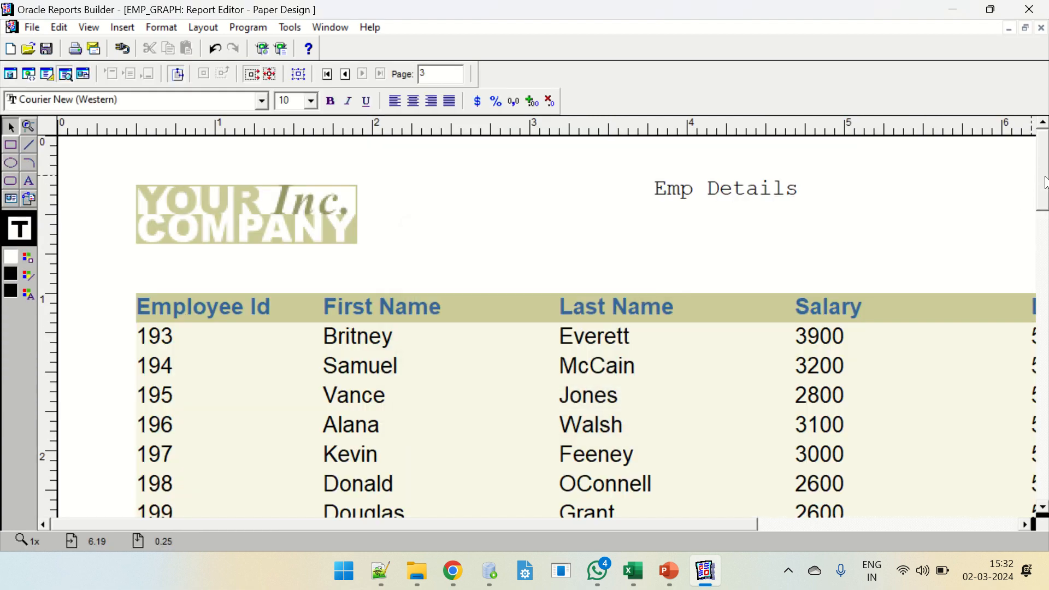
{"action": "left_click_drag", "start_coordinate": [1046, 178], "coordinate": [1048, 341]}
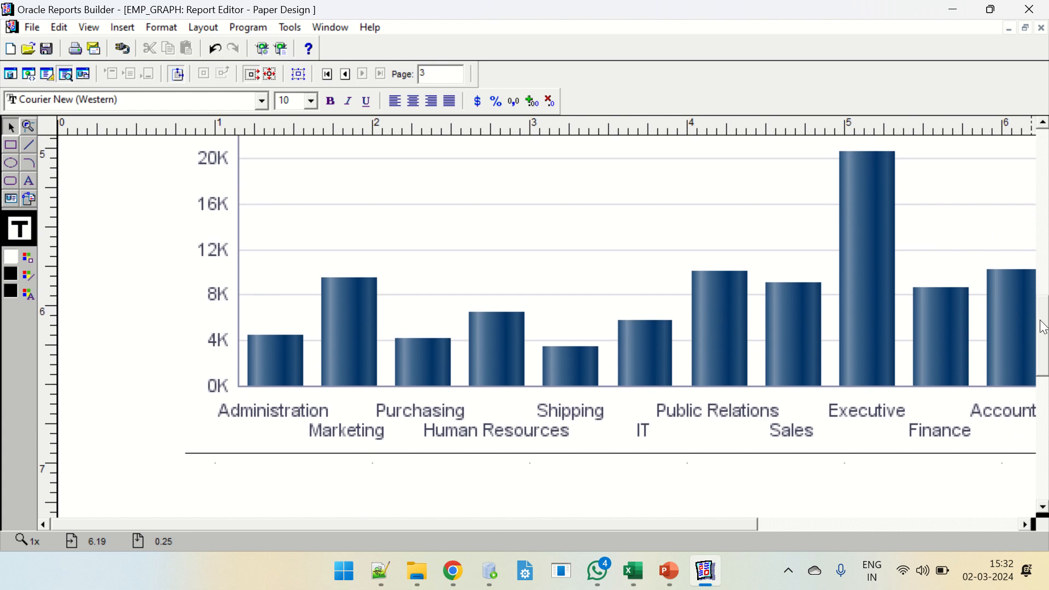
{"action": "key", "text": "Down"}
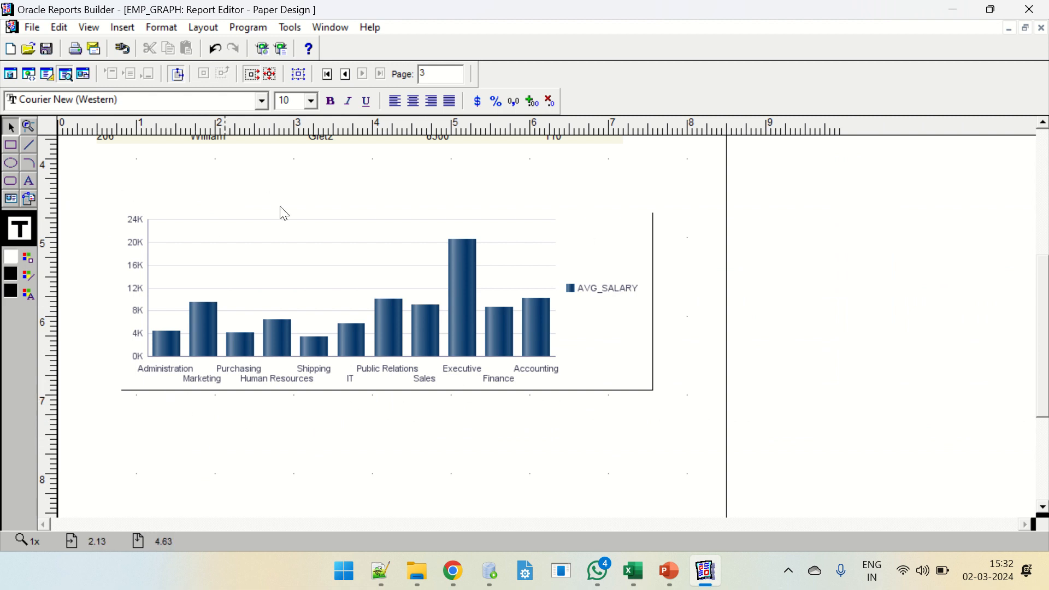
{"action": "left_click", "coordinate": [312, 290]}
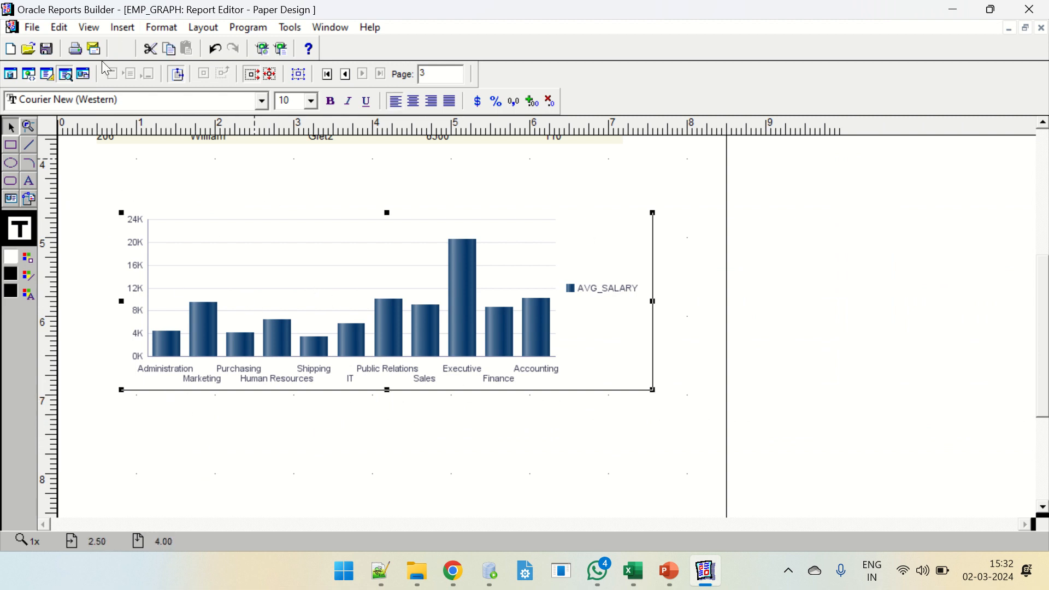
Reopen the graph in the Graph Wizard and keep its type, G_Department_ID1 group, category, data and layout settings up to the title options
{"action": "left_click", "coordinate": [47, 75]}
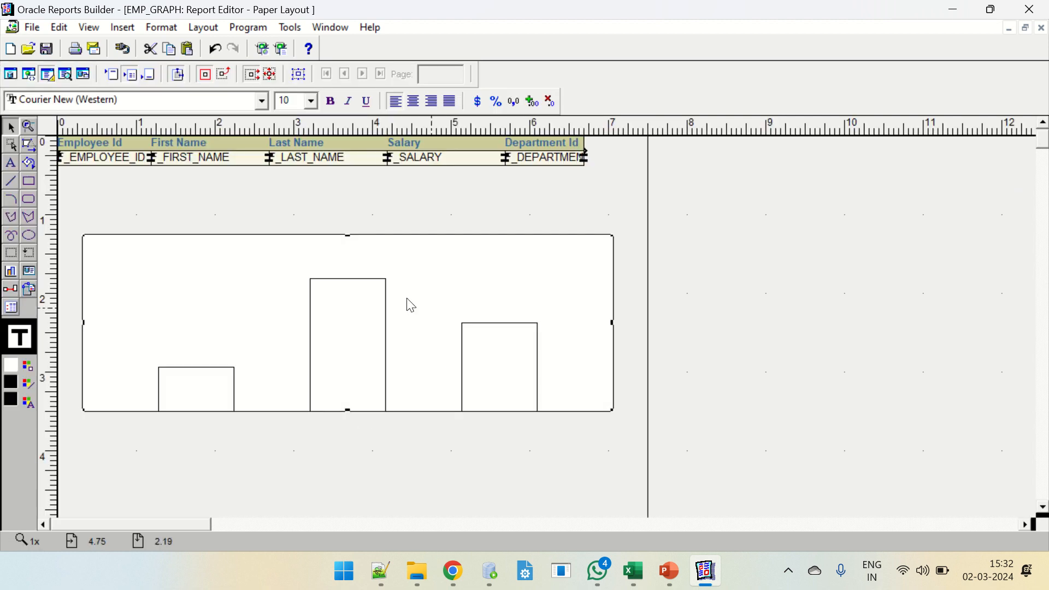
{"action": "right_click", "coordinate": [354, 294]}
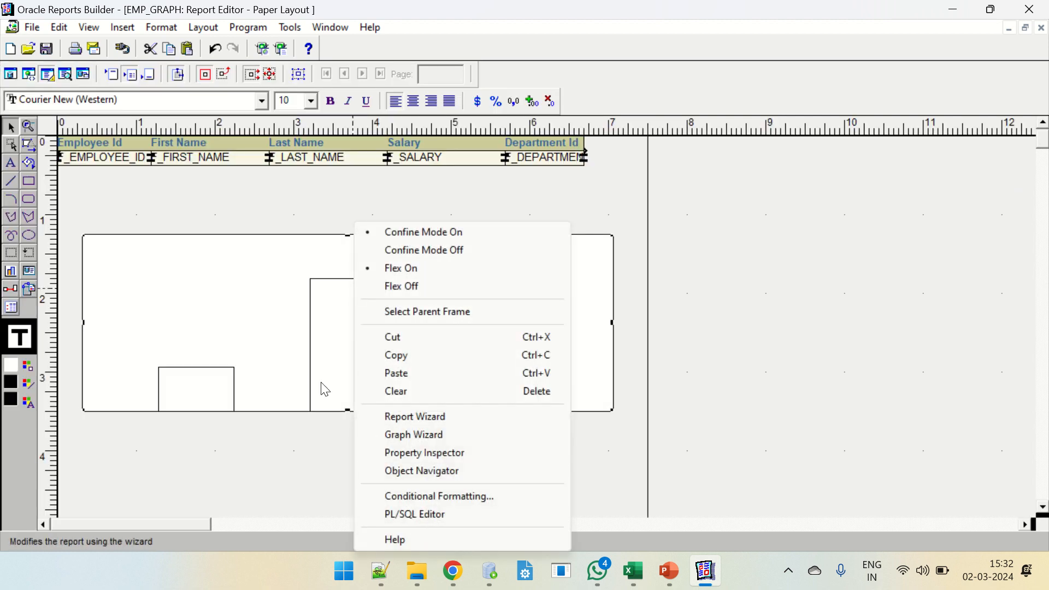
{"action": "left_click", "coordinate": [281, 297]}
{"action": "right_click", "coordinate": [280, 297]}
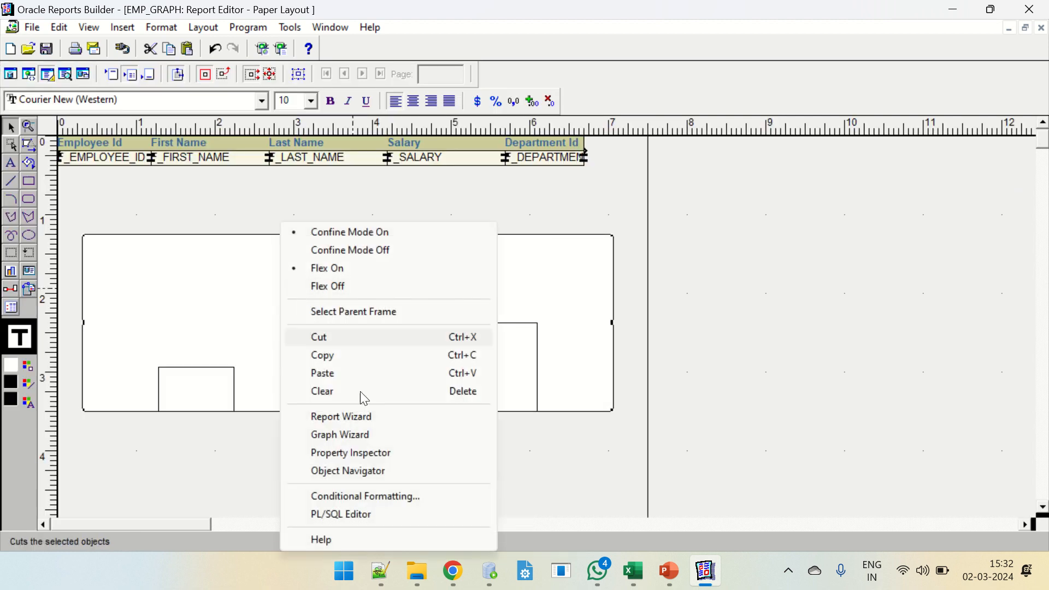
{"action": "left_click", "coordinate": [334, 435]}
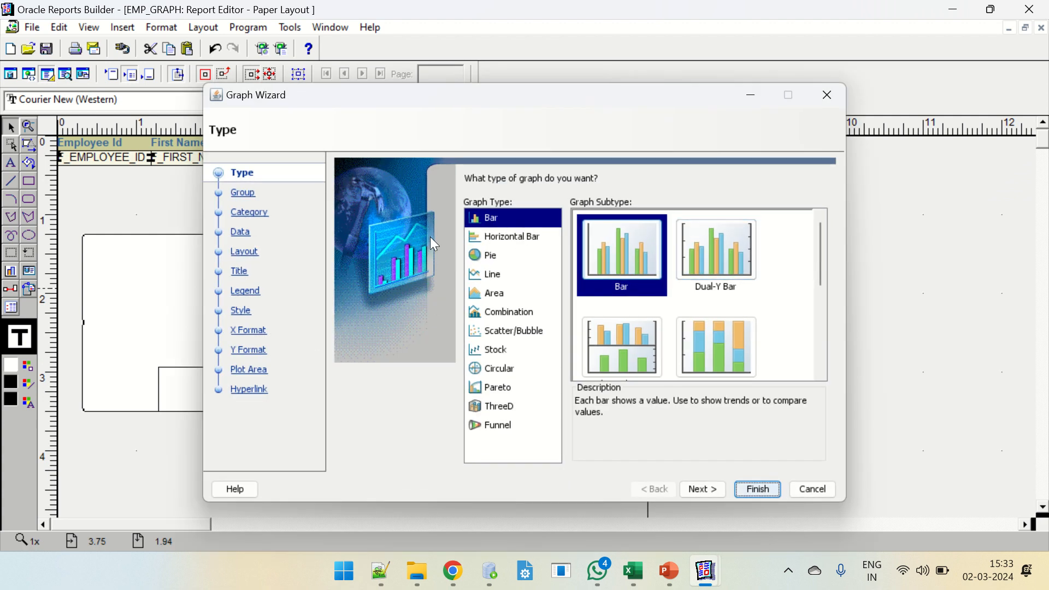
{"action": "left_click", "coordinate": [713, 492]}
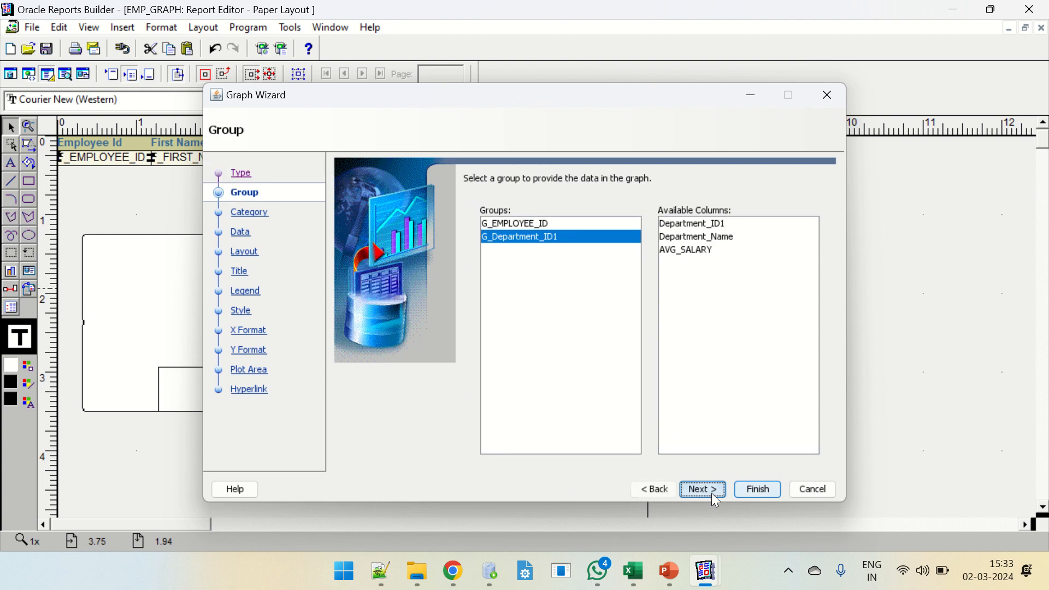
{"action": "left_click", "coordinate": [712, 494]}
{"action": "left_click", "coordinate": [712, 494]}
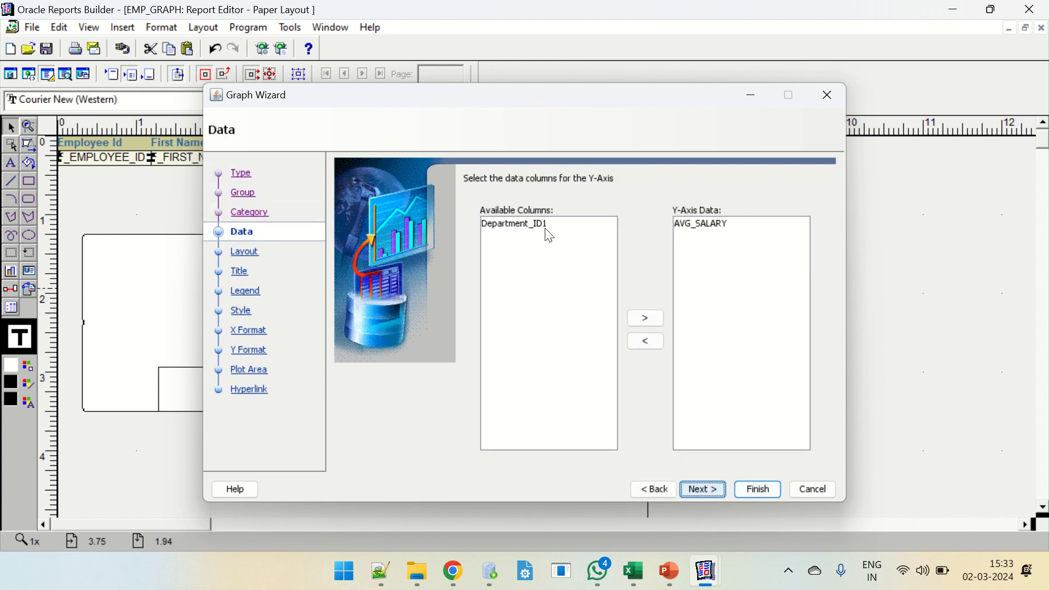
{"action": "left_click", "coordinate": [710, 493]}
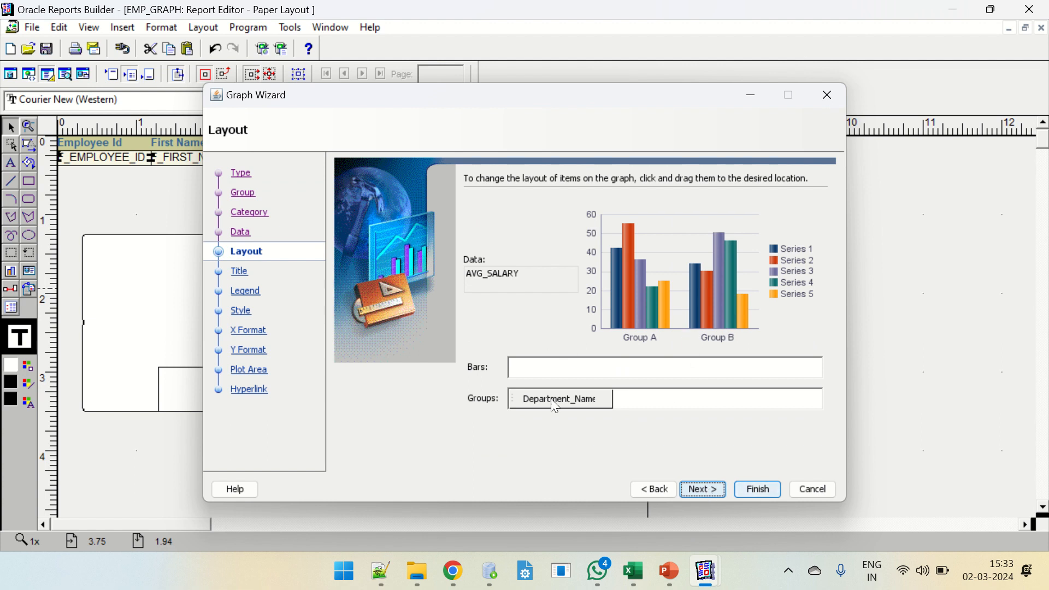
{"action": "left_click", "coordinate": [712, 494]}
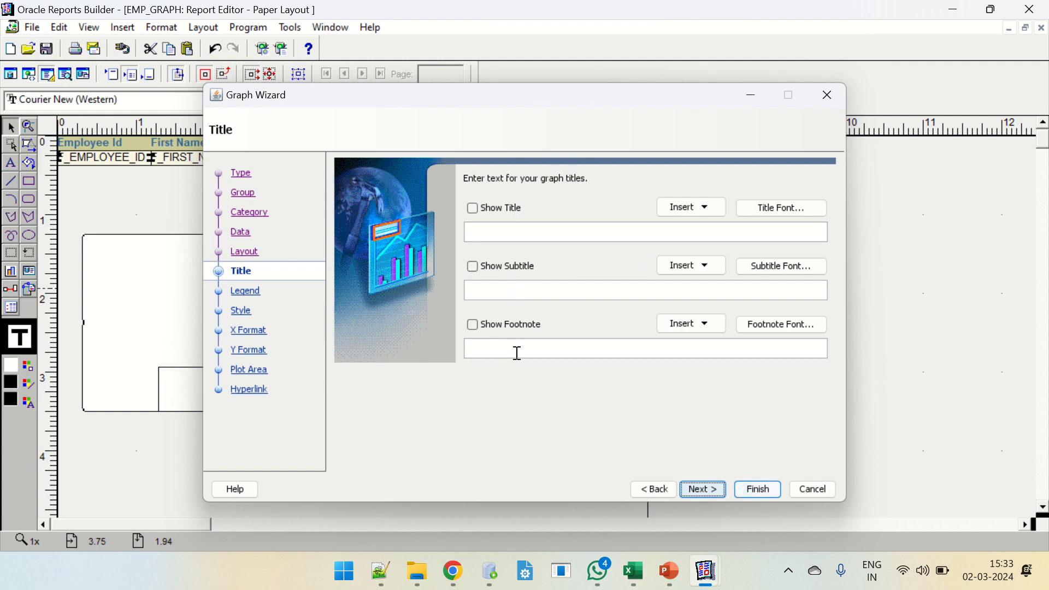
Enter "Department wise Average Salary" as the graph title
{"action": "left_click_drag", "start_coordinate": [518, 100], "coordinate": [651, 88]}
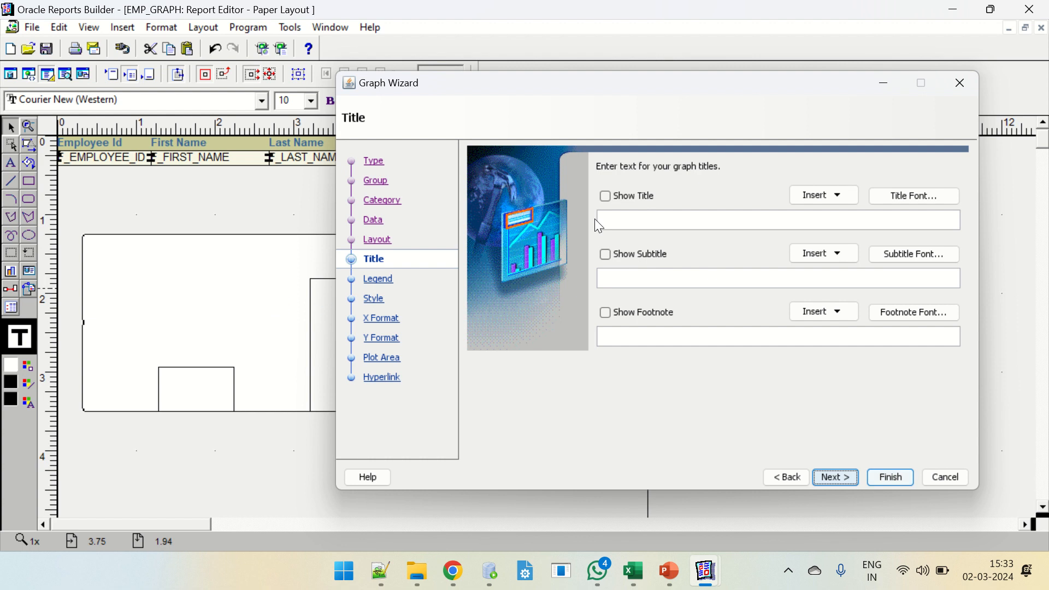
{"action": "left_click", "coordinate": [715, 218]}
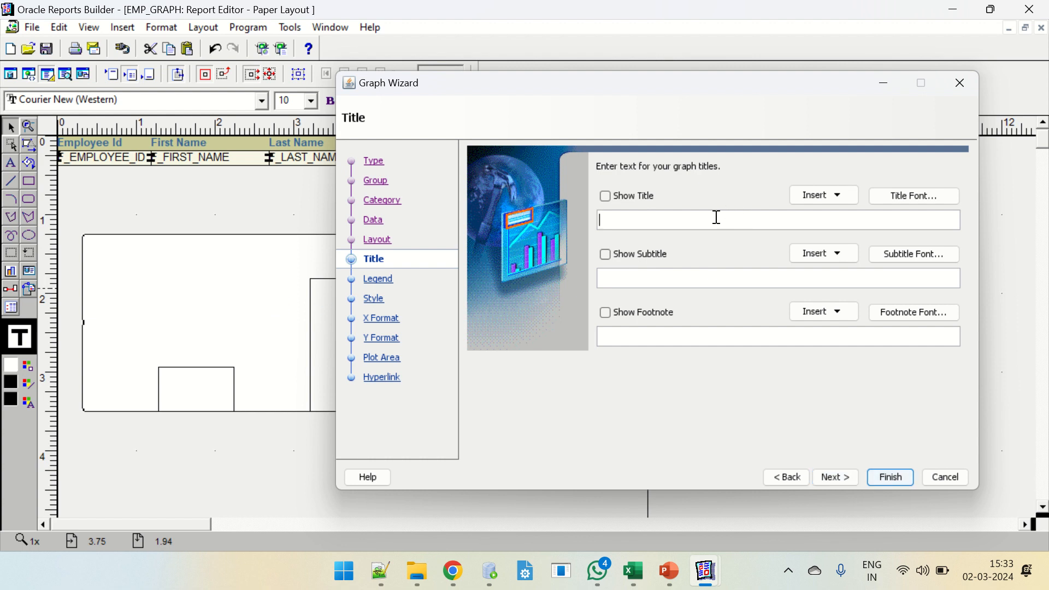
{"action": "type", "text": "Dept wise"}
{"action": "key", "text": "BackSpace"}
{"action": "key", "text": "BackSpace"}
{"action": "key", "text": "BackSpace"}
{"action": "key", "text": "BackSpace"}
{"action": "key", "text": "BackSpace"}
{"action": "key", "text": "BackSpace"}
{"action": "type", "text": "part,ent"}
{"action": "key", "text": "BackSpace"}
{"action": "key", "text": "BackSpace"}
{"action": "key", "text": "BackSpace"}
{"action": "type", "text": "ment wise Average Salary"}
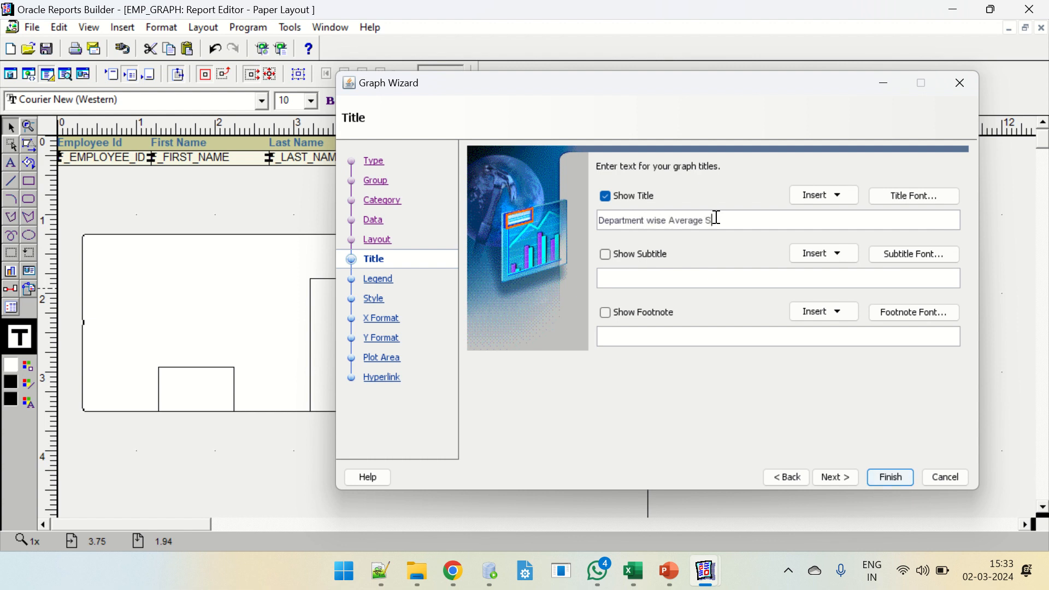
Add the subtitle "ABC" and the footnote "This is foot note" to the graph
{"action": "left_click", "coordinate": [650, 273]}
{"action": "type", "text": "ABC"}
{"action": "left_click", "coordinate": [623, 335]}
{"action": "type", "text": "This is foot note"}
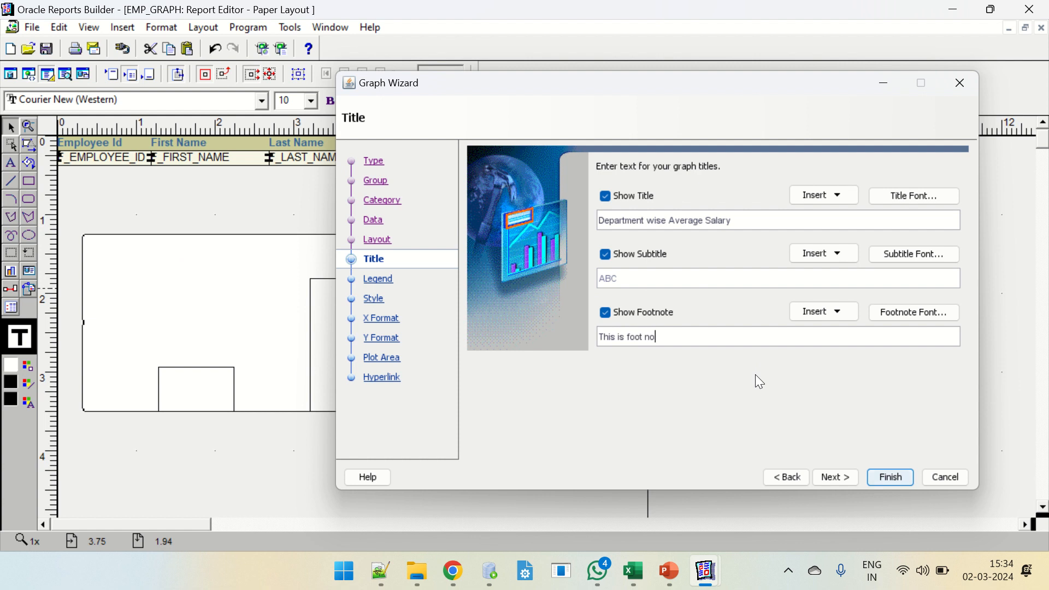
Turn the graph's legend off and back on in the legend options
{"action": "left_click", "coordinate": [835, 483]}
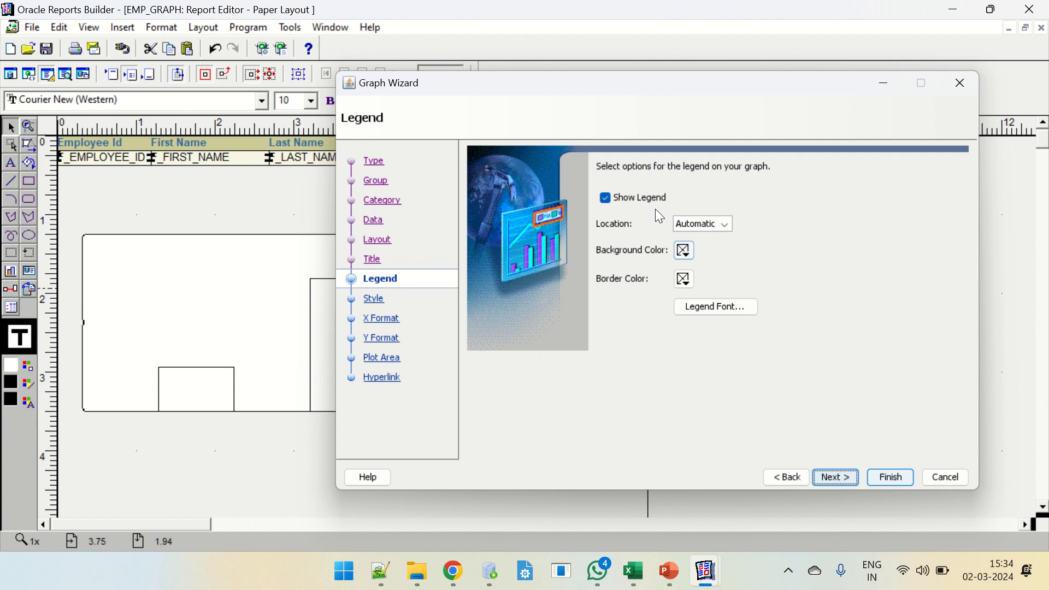
{"action": "left_click", "coordinate": [616, 200]}
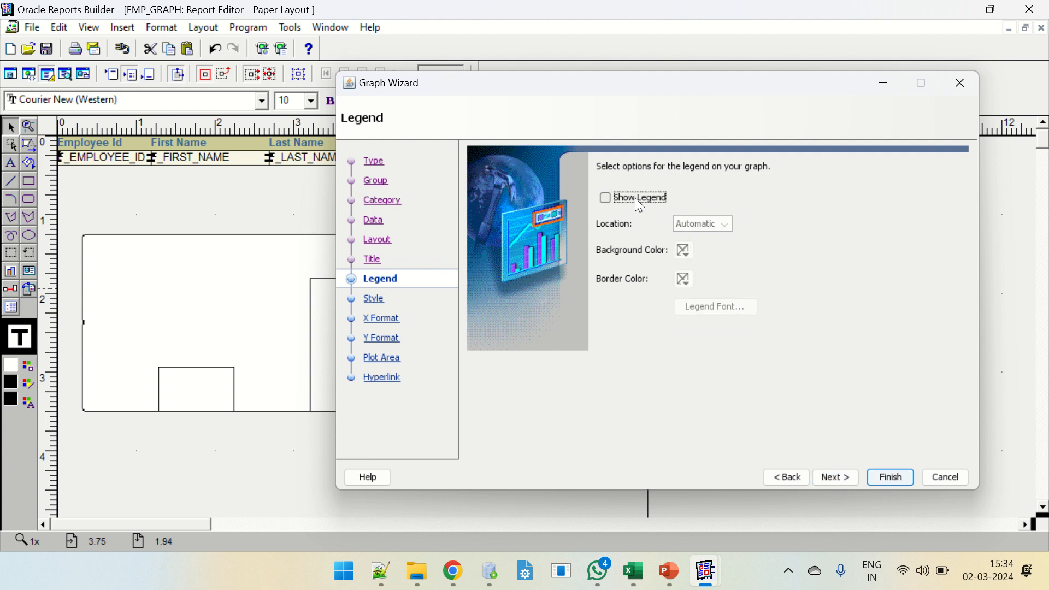
{"action": "mouse_move", "coordinate": [680, 92]}
{"action": "left_mouse_down"}
{"action": "mouse_move", "coordinate": [584, 358]}
{"action": "mouse_move", "coordinate": [722, 432]}
{"action": "mouse_move", "coordinate": [853, 378]}
{"action": "mouse_move", "coordinate": [749, 356]}
{"action": "mouse_move", "coordinate": [672, 108]}
{"action": "mouse_move", "coordinate": [699, 94]}
{"action": "left_mouse_up"}
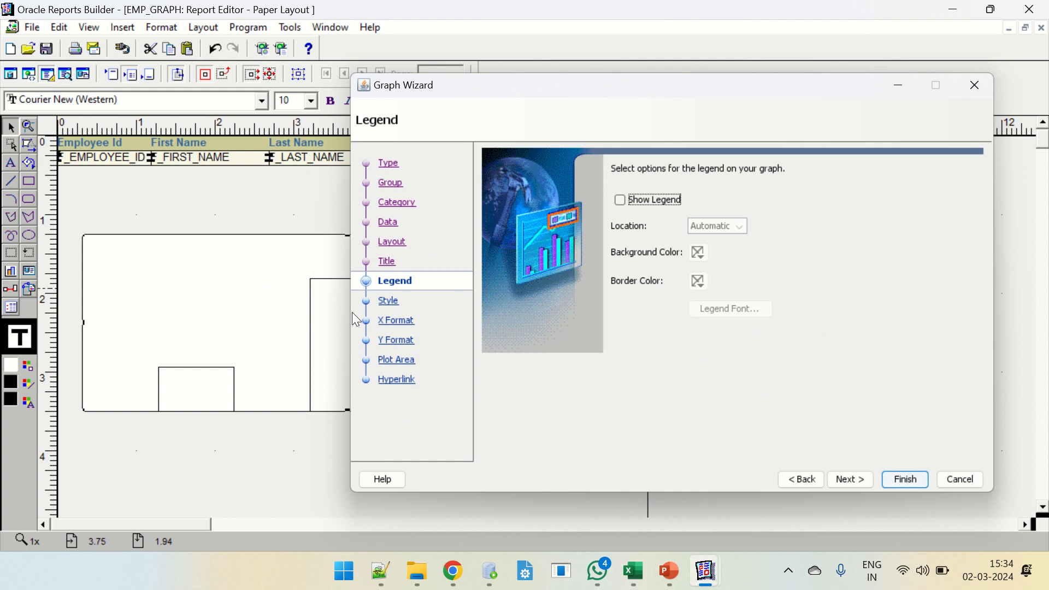
{"action": "left_click", "coordinate": [650, 200]}
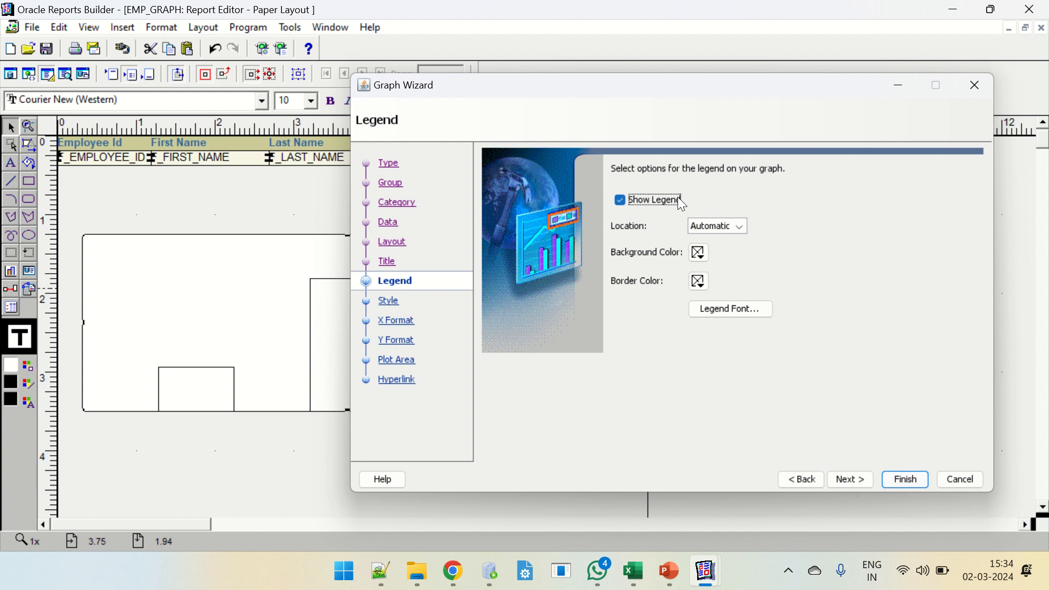
Go back to the graph's X-axis category settings, keep Department_Name, and finish the wizard to apply the changes
{"action": "left_click", "coordinate": [805, 480]}
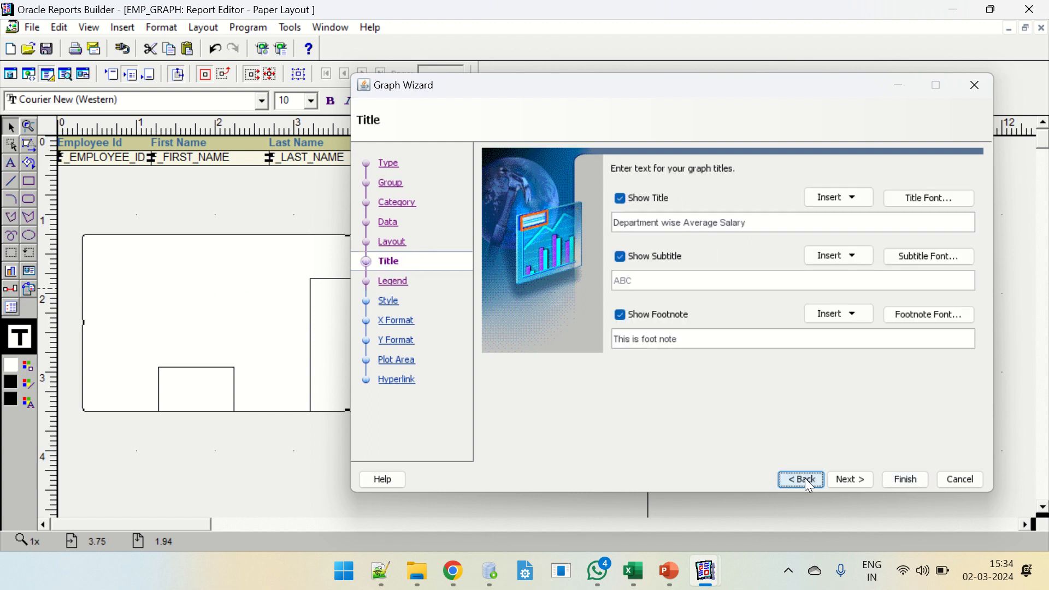
{"action": "left_click", "coordinate": [805, 480]}
{"action": "left_click", "coordinate": [805, 479]}
{"action": "left_click", "coordinate": [805, 480]}
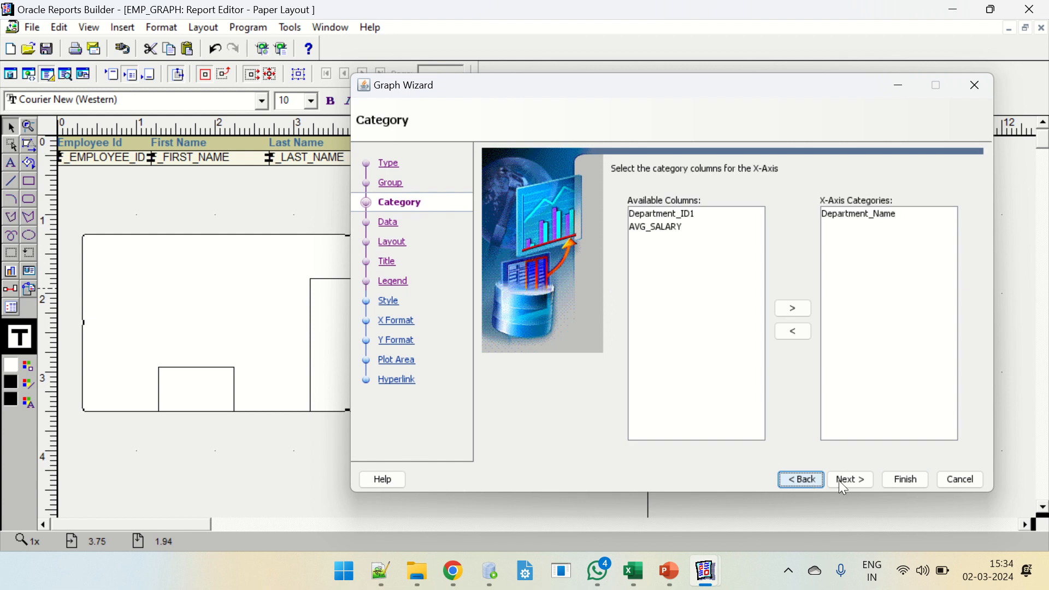
{"action": "left_click", "coordinate": [907, 479]}
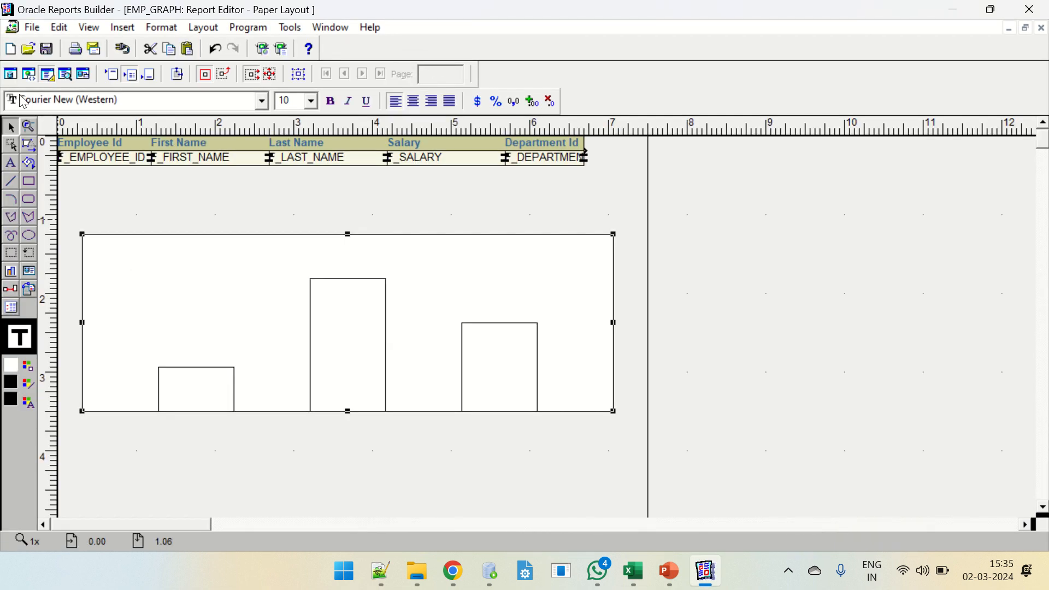
Open query Q_2 from the Data Model and append a copy of "ROUND(AVG(emp.Salary),2) AVG_SALARY" to its select list
{"action": "left_click", "coordinate": [12, 77]}
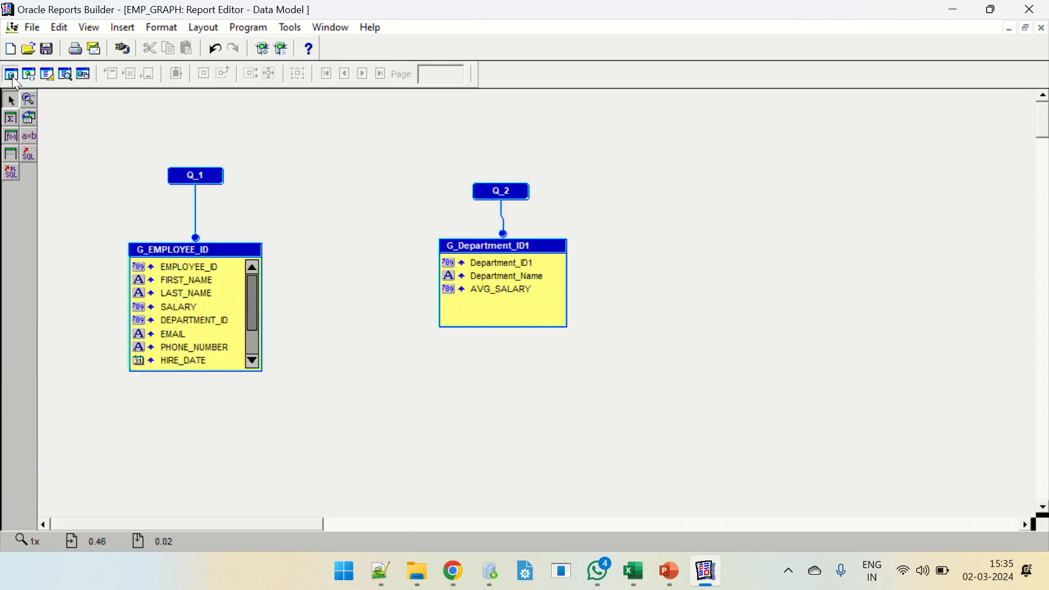
{"action": "left_click", "coordinate": [507, 191]}
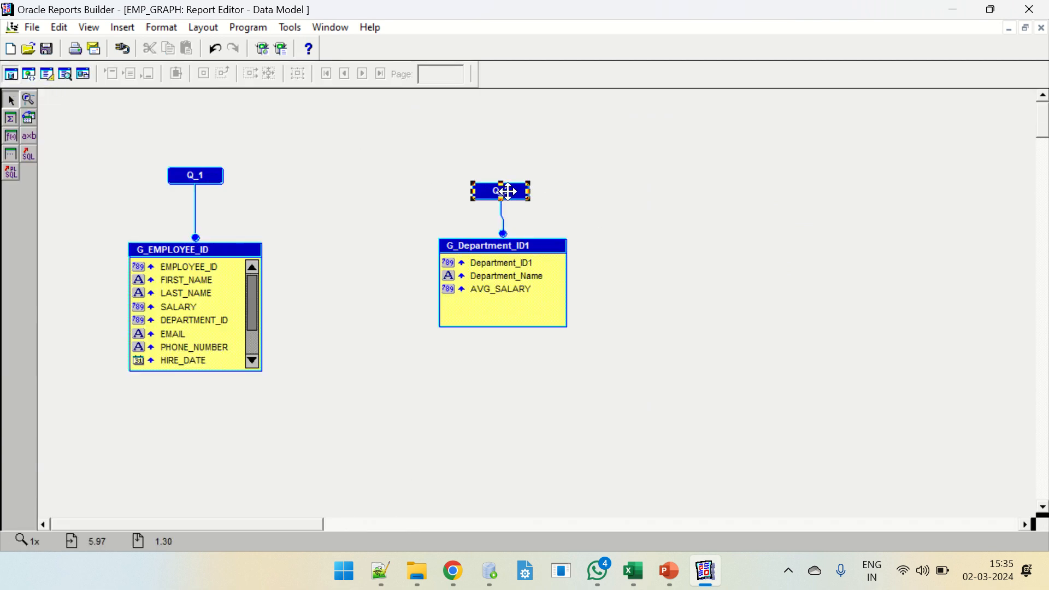
{"action": "double_click", "coordinate": [507, 191]}
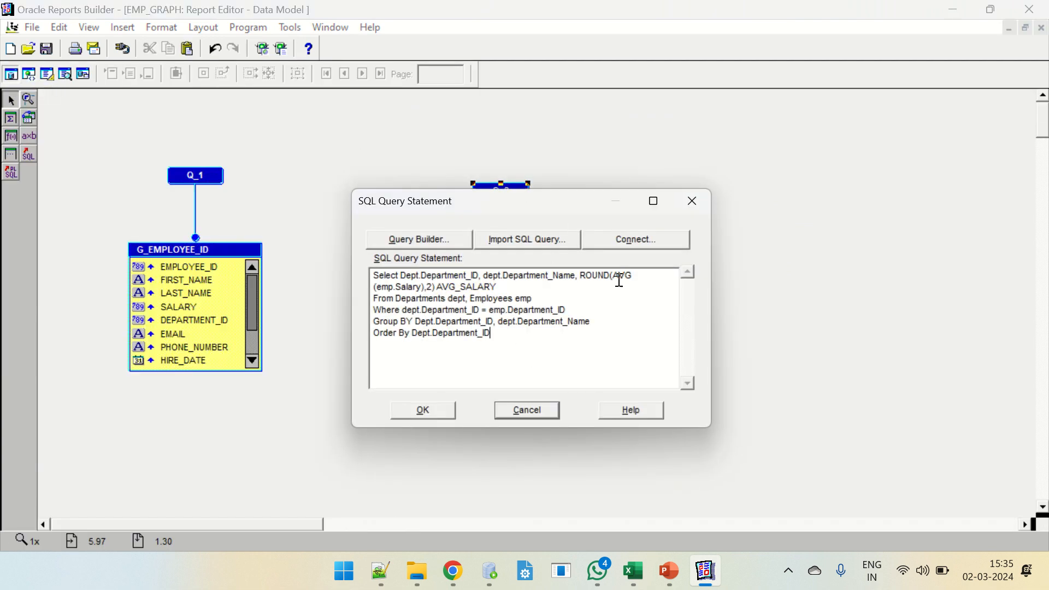
{"action": "left_click_drag", "start_coordinate": [581, 275], "coordinate": [506, 288]}
{"action": "left_click", "coordinate": [520, 284]}
{"action": "type", "text": ","}
{"action": "type", "text": "ROUND(AVG(emp.Salary),2) AVG_SALARY"}
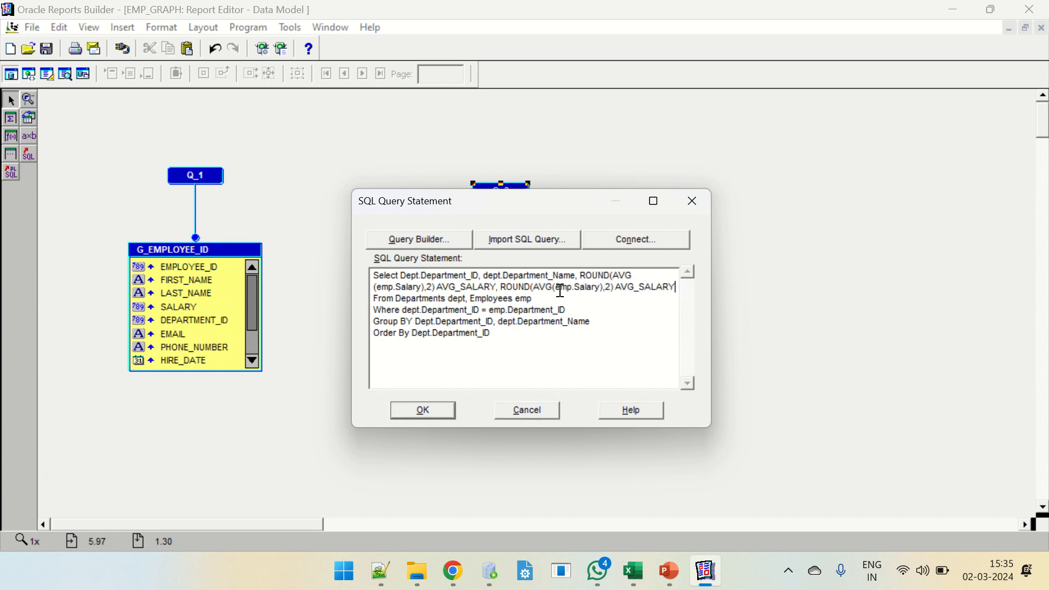
Change the copied expression to average emp.COMMISSION_PCT with the alias AVG_COMM, apply the query, and check the G_Department_ID1 columns
{"action": "left_click_drag", "start_coordinate": [574, 286], "coordinate": [603, 288]}
{"action": "type", "text": "COMMISSION"}
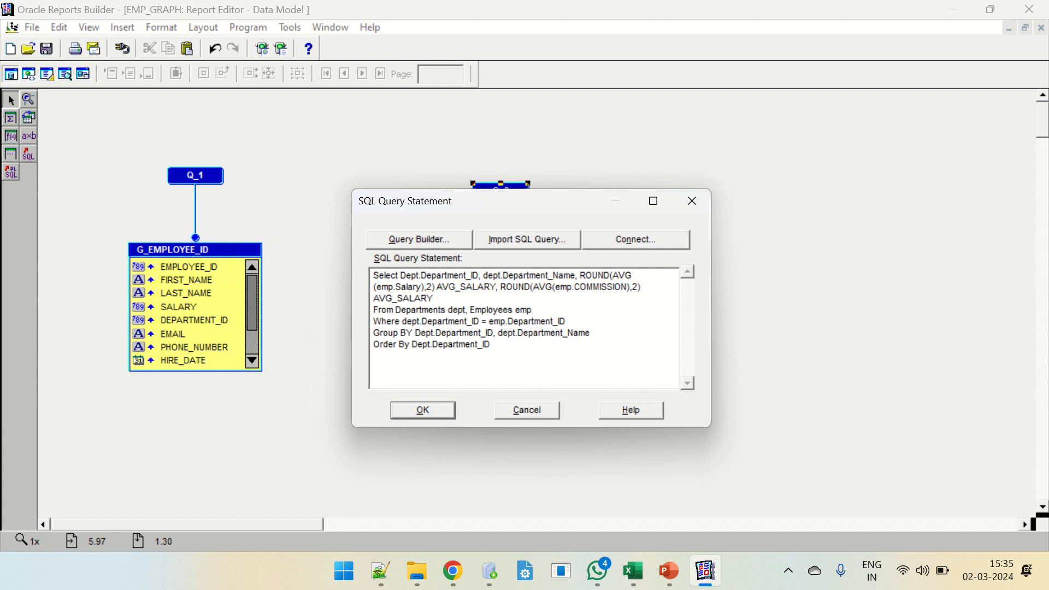
{"action": "type", "text": "_PCT"}
{"action": "left_click_drag", "start_coordinate": [397, 298], "coordinate": [443, 301]}
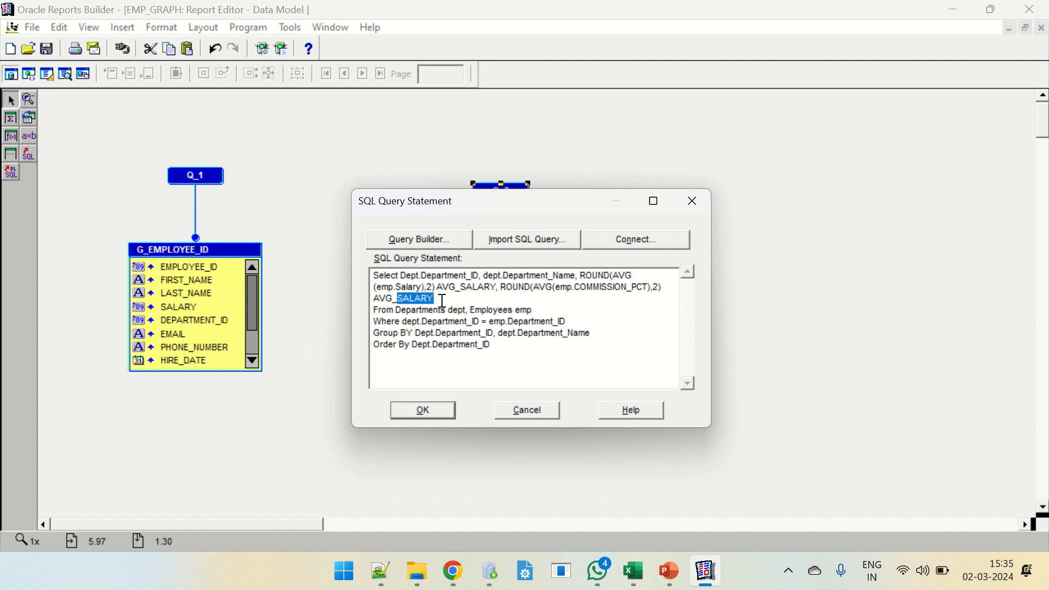
{"action": "type", "text": "COMM"}
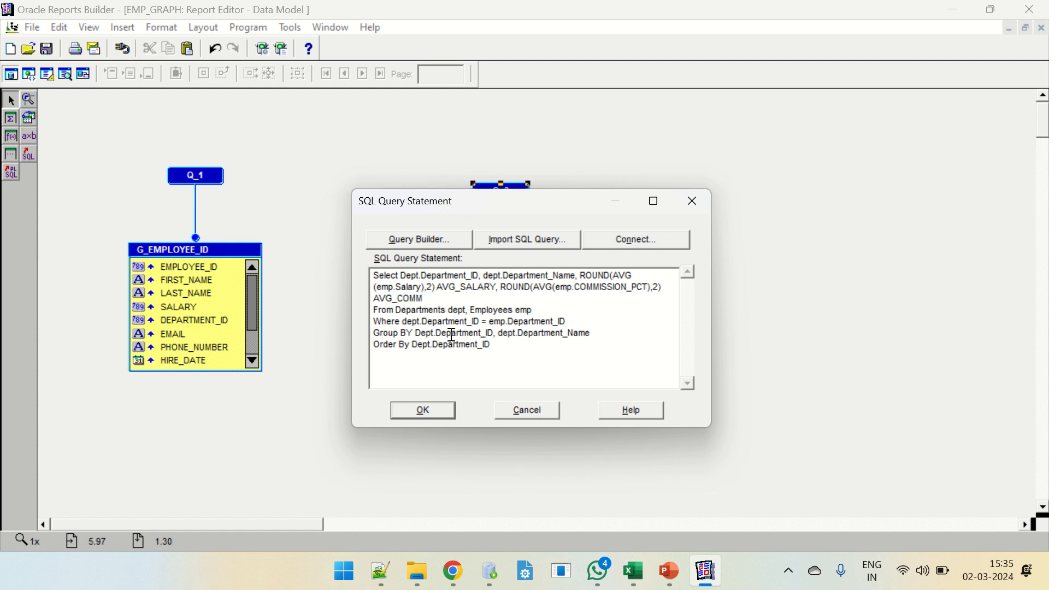
{"action": "left_click", "coordinate": [438, 410]}
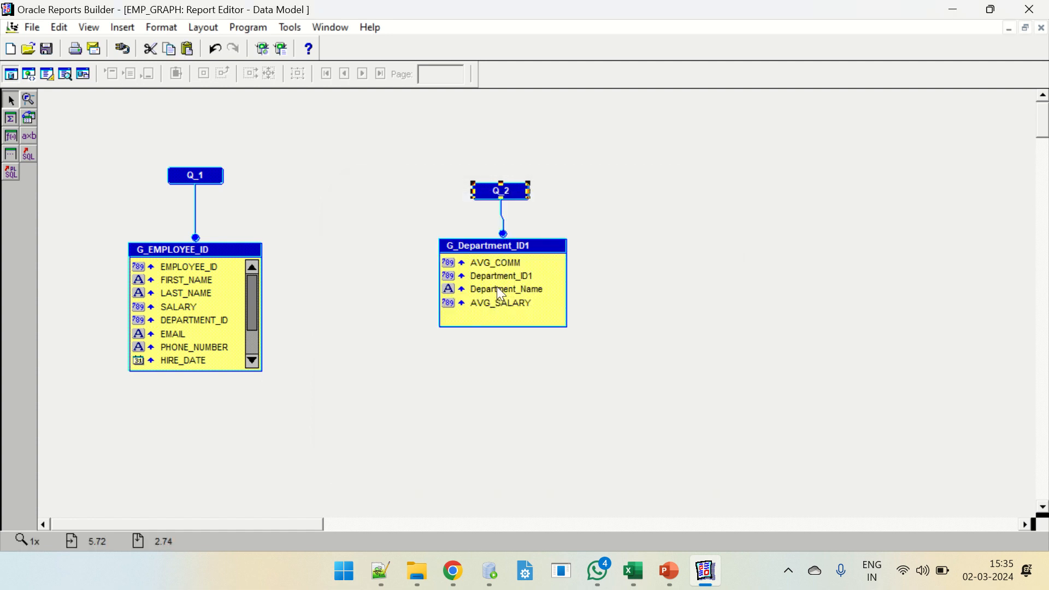
{"action": "left_click", "coordinate": [503, 263]}
{"action": "left_click", "coordinate": [509, 280]}
{"action": "left_click", "coordinate": [512, 299]}
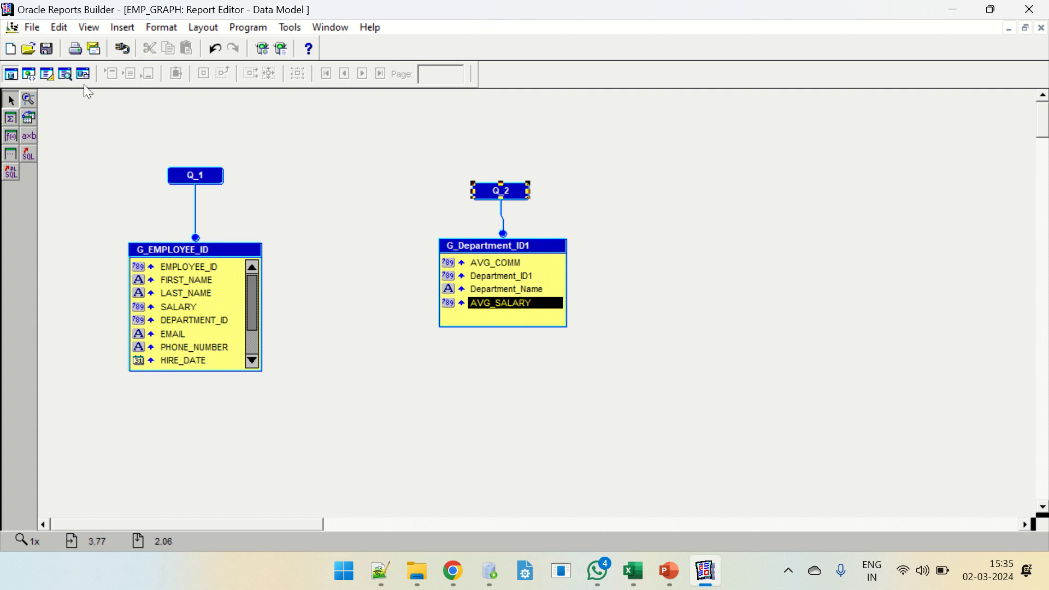
Open the Graph Wizard for the Paper Layout graph, keep the group and category, and add AVG_COMM to the Y-axis data
{"action": "left_click", "coordinate": [47, 73]}
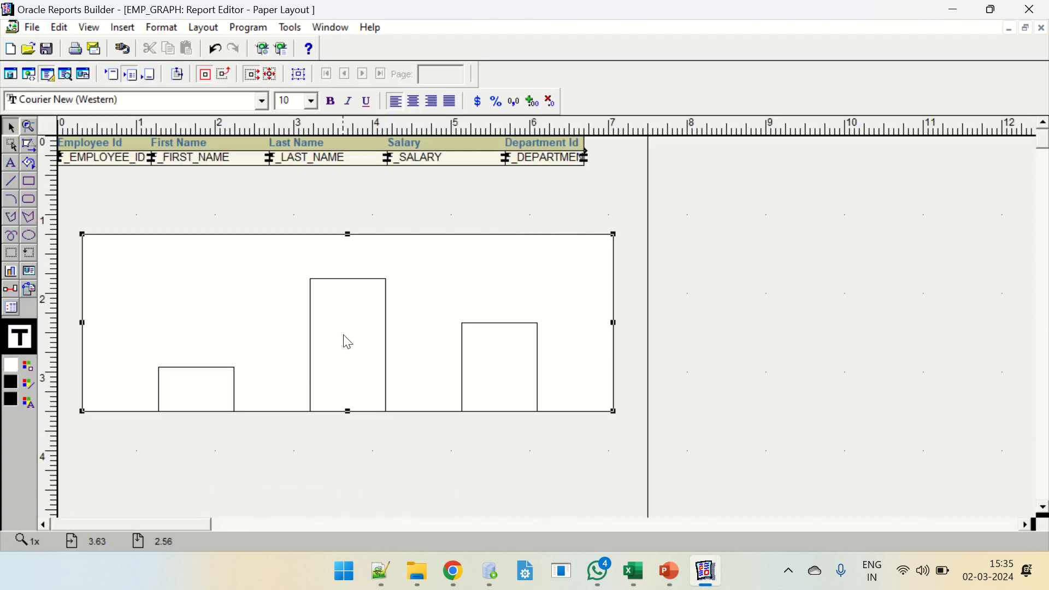
{"action": "right_click", "coordinate": [378, 287]}
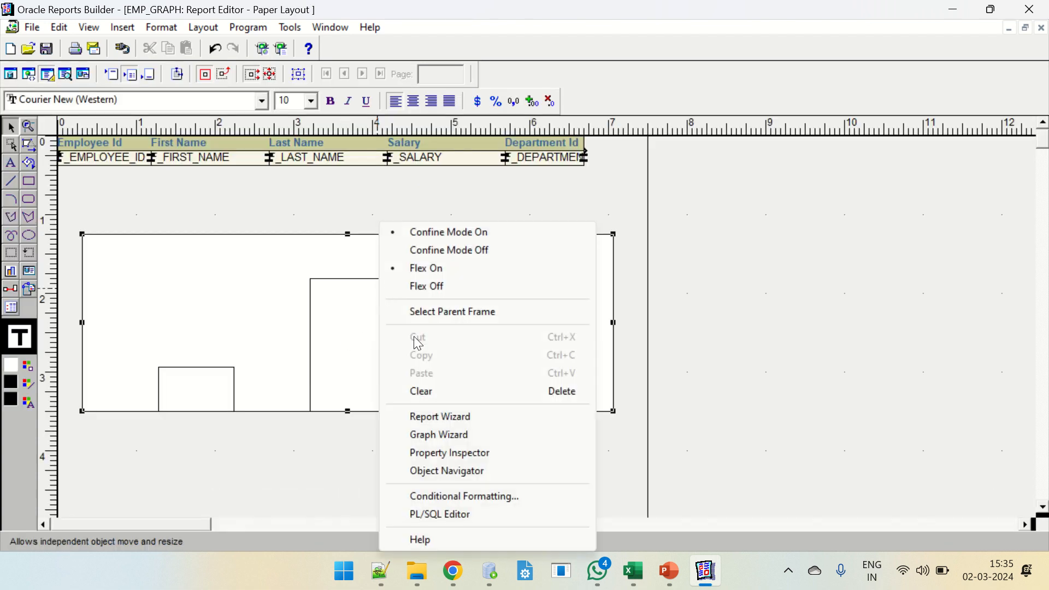
{"action": "left_click", "coordinate": [437, 434]}
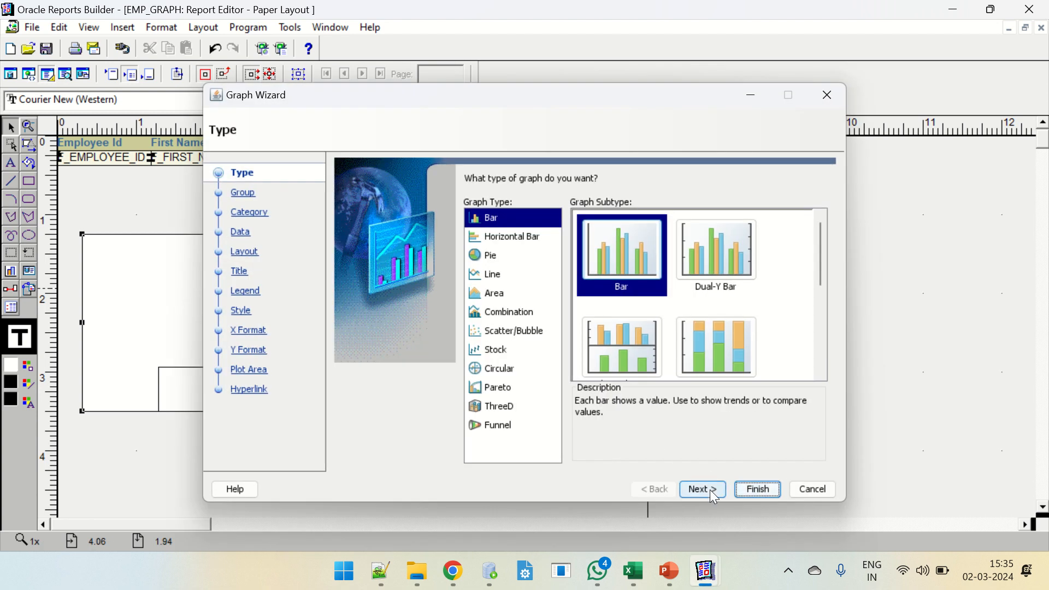
{"action": "left_click", "coordinate": [703, 489]}
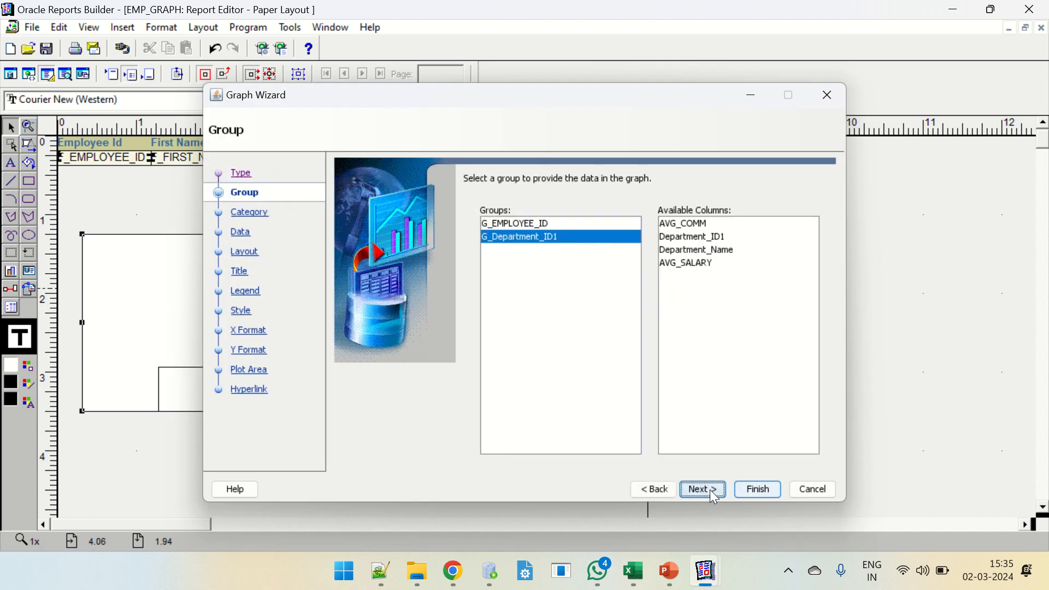
{"action": "left_click", "coordinate": [699, 490]}
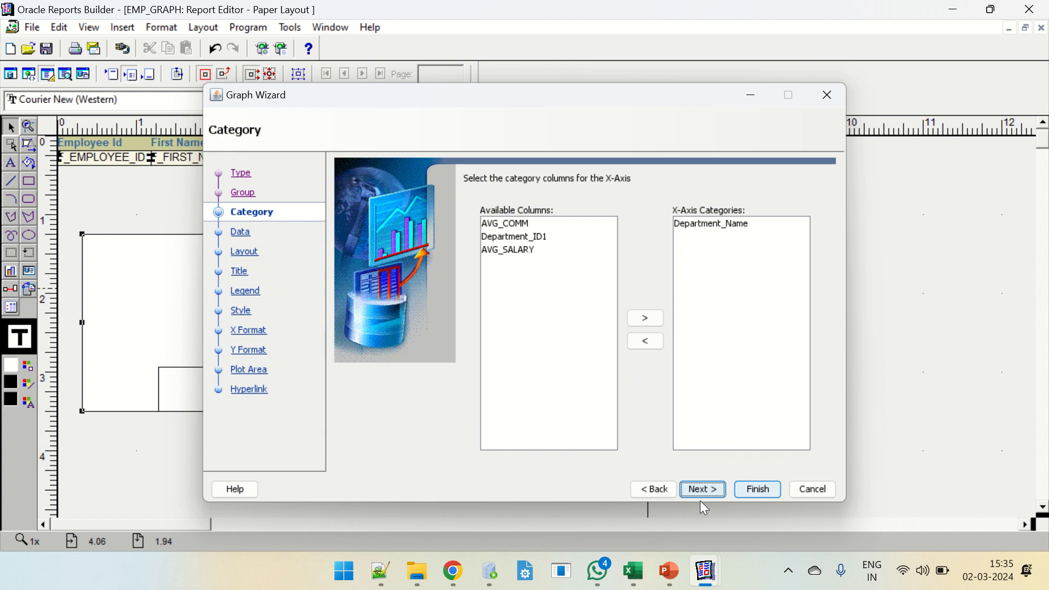
{"action": "left_click", "coordinate": [707, 489]}
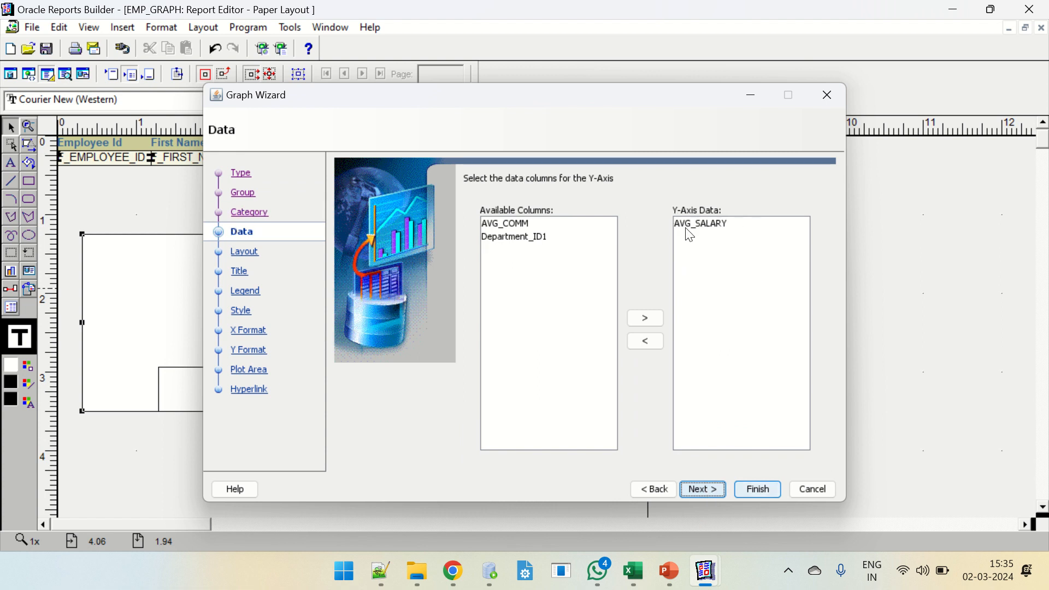
{"action": "left_click", "coordinate": [506, 224]}
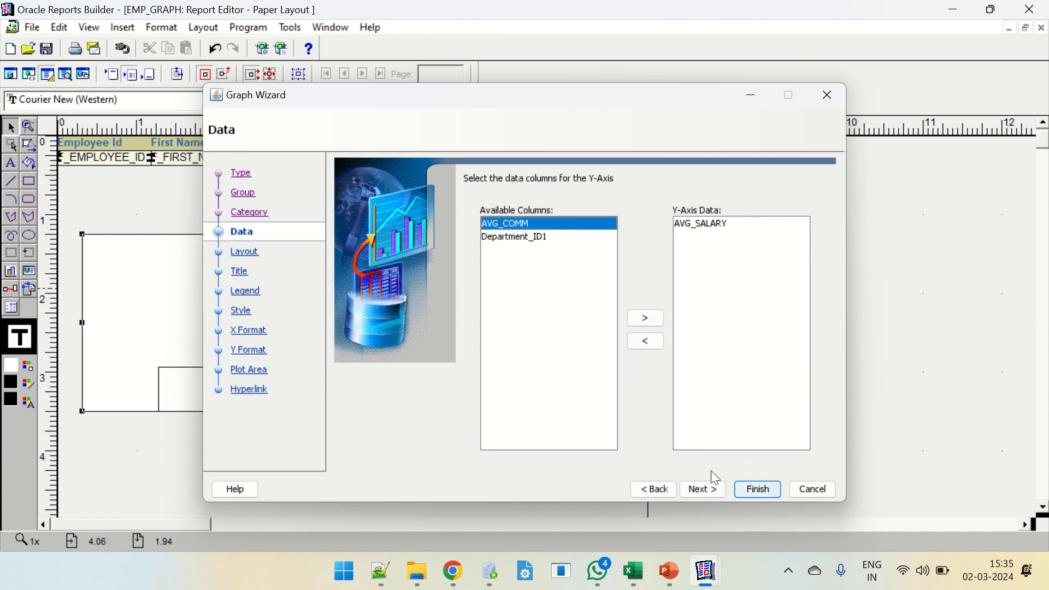
{"action": "left_click", "coordinate": [646, 323]}
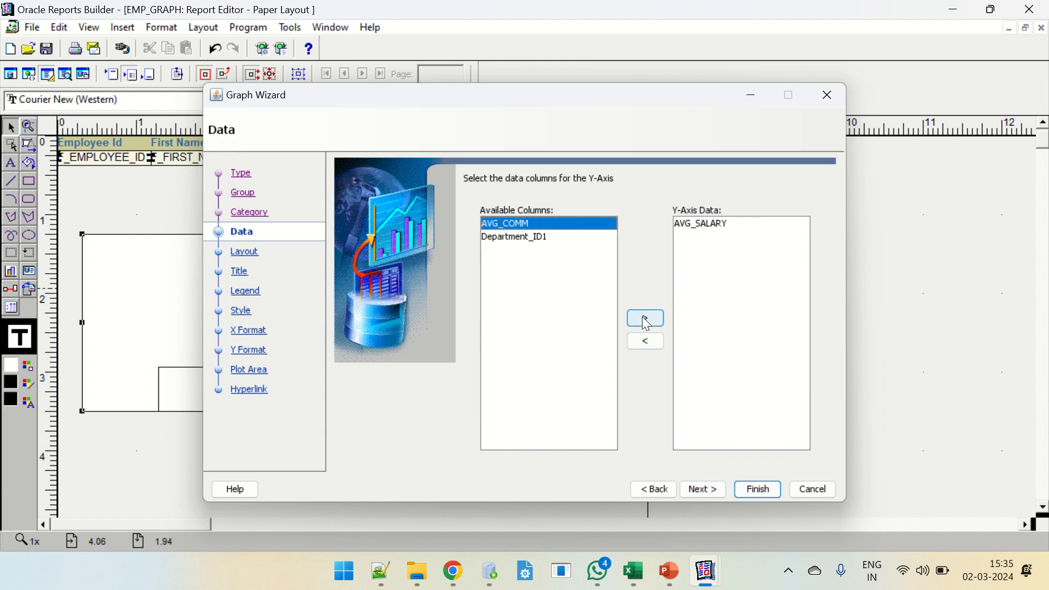
Try Department_Name as the bars in the graph's layout settings and return it to the groups
{"action": "left_click", "coordinate": [718, 493]}
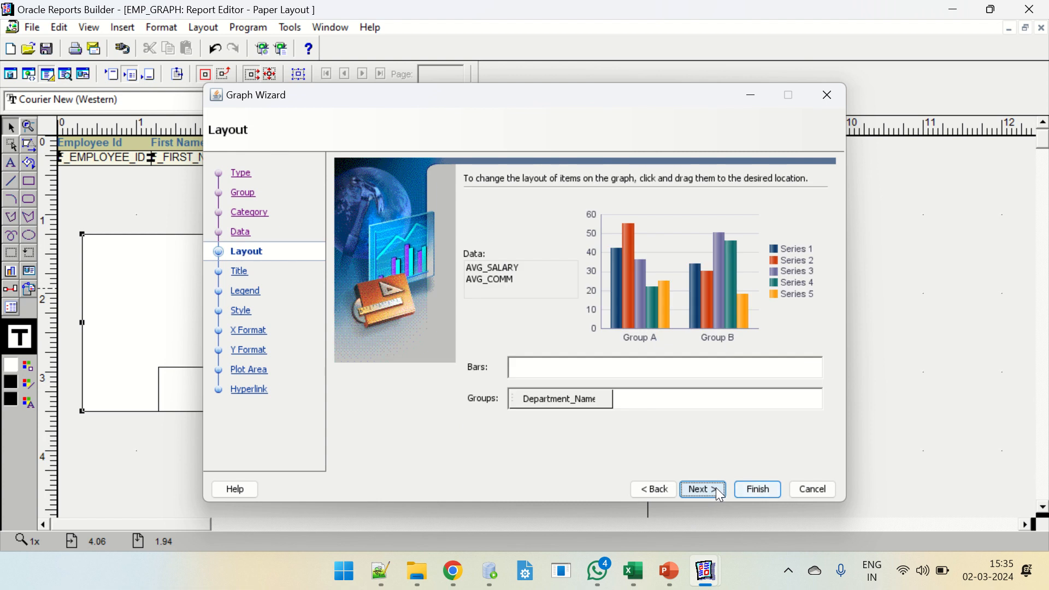
{"action": "left_click_drag", "start_coordinate": [559, 401], "coordinate": [553, 366]}
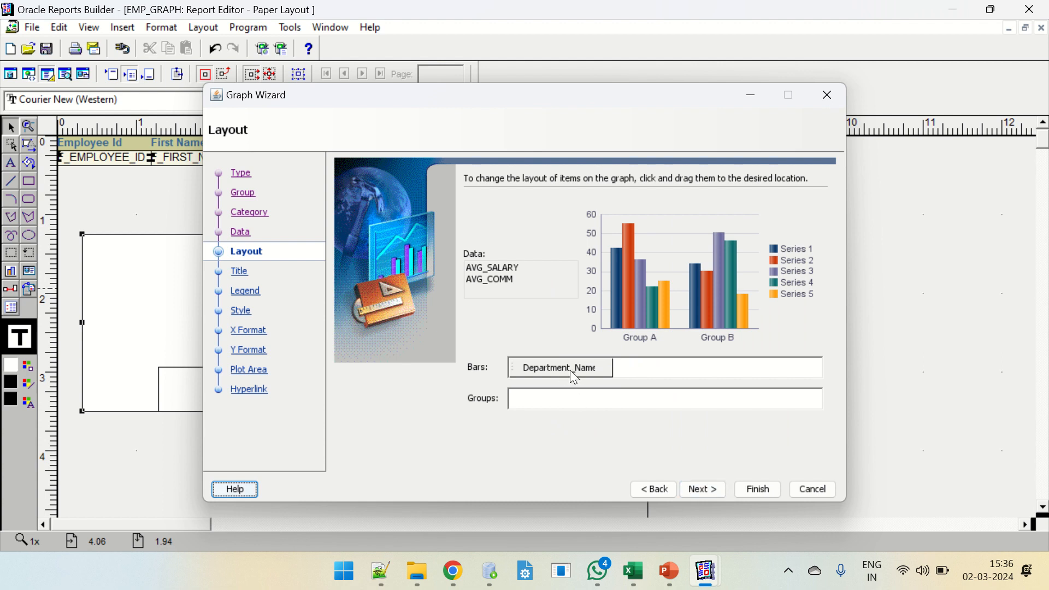
{"action": "left_click_drag", "start_coordinate": [546, 370], "coordinate": [549, 400]}
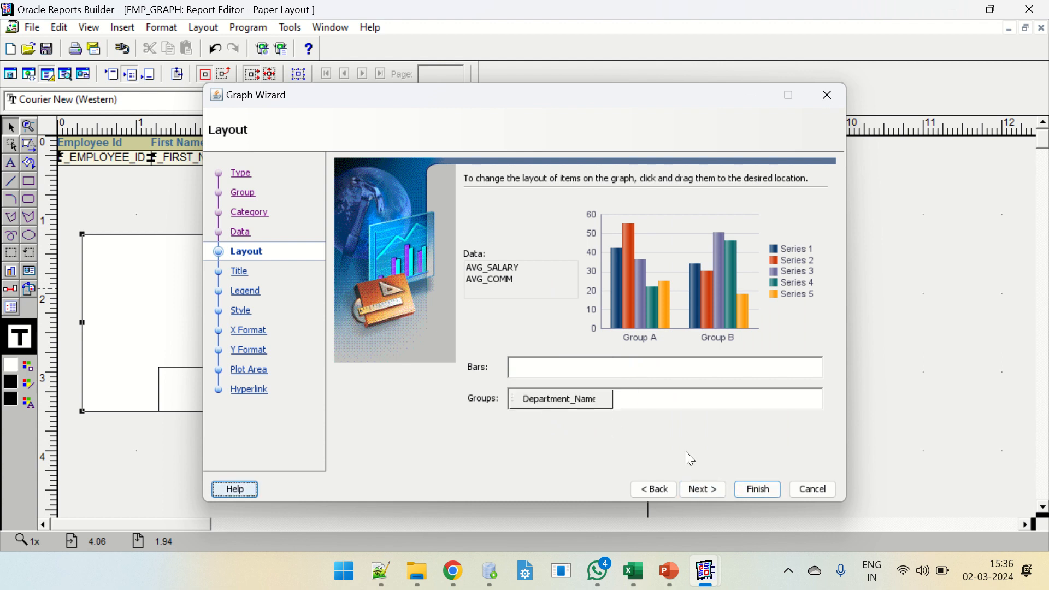
Go past the title and legend settings to the graph style and try the April and Black And White styles
{"action": "left_click", "coordinate": [705, 491]}
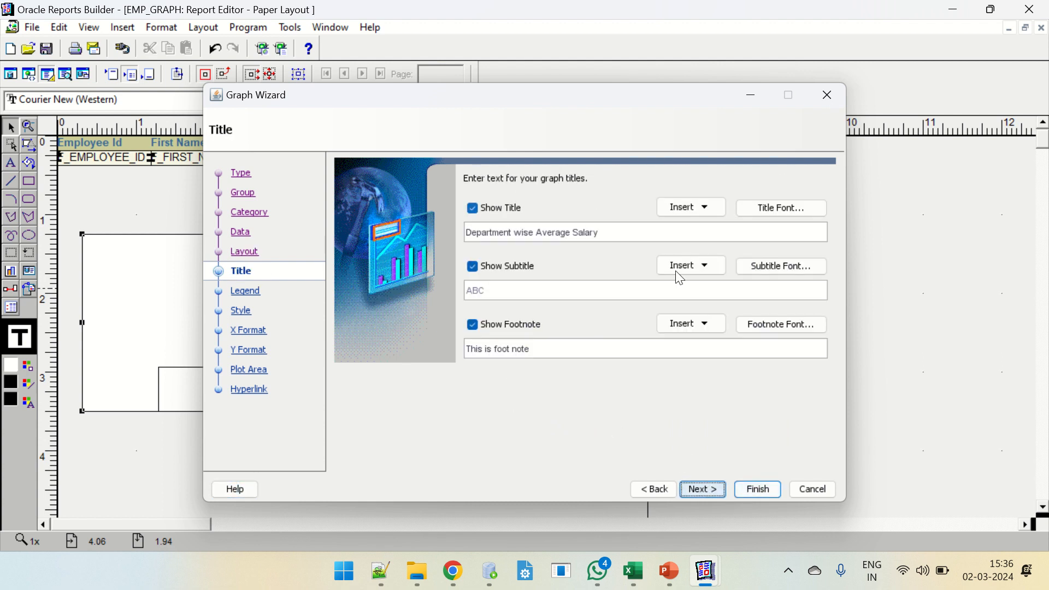
{"action": "left_click", "coordinate": [704, 489]}
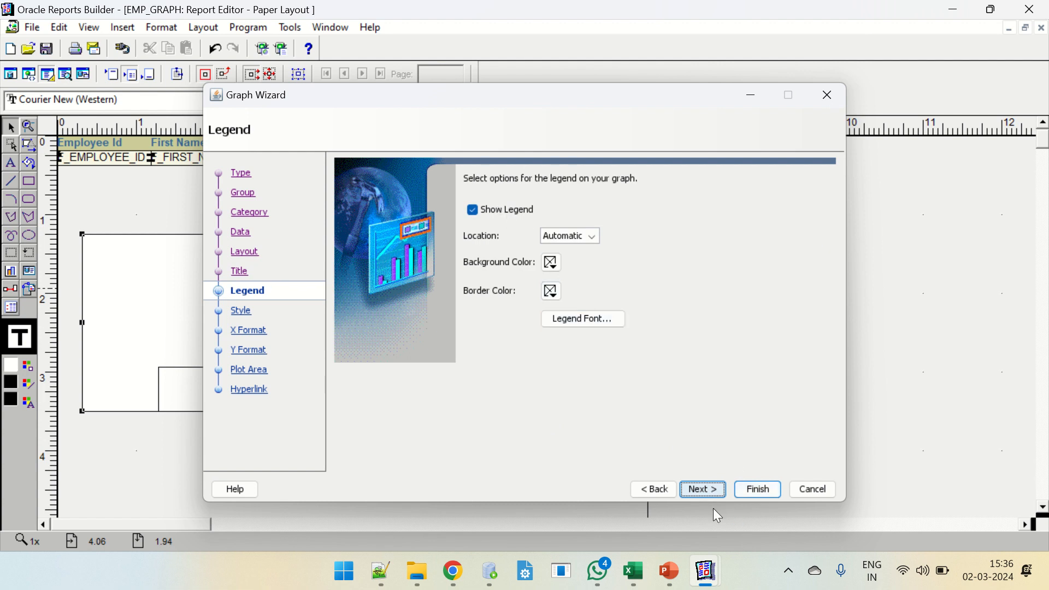
{"action": "left_click", "coordinate": [702, 490]}
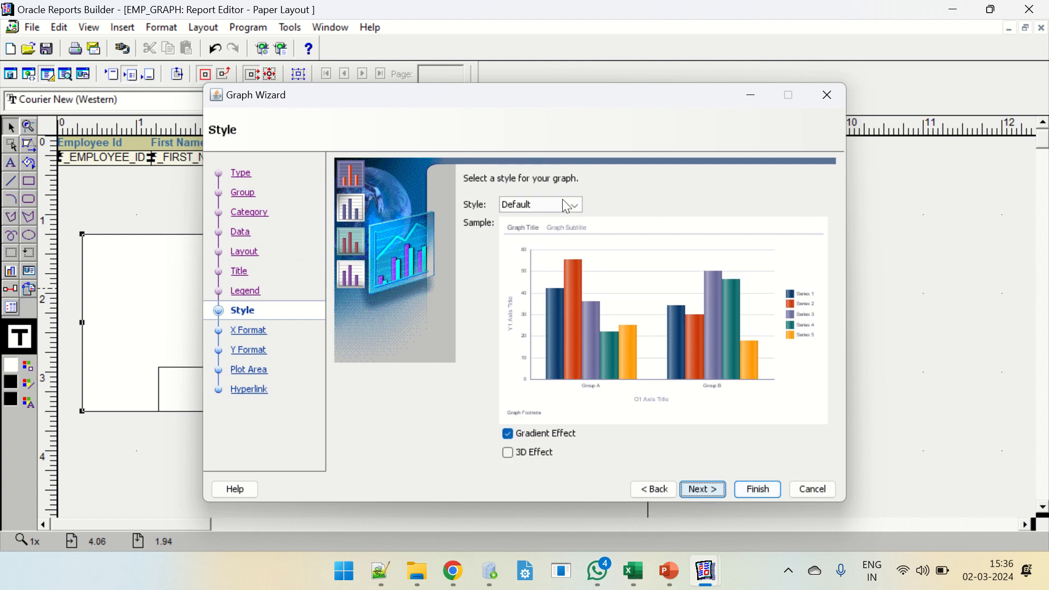
{"action": "left_click", "coordinate": [577, 208]}
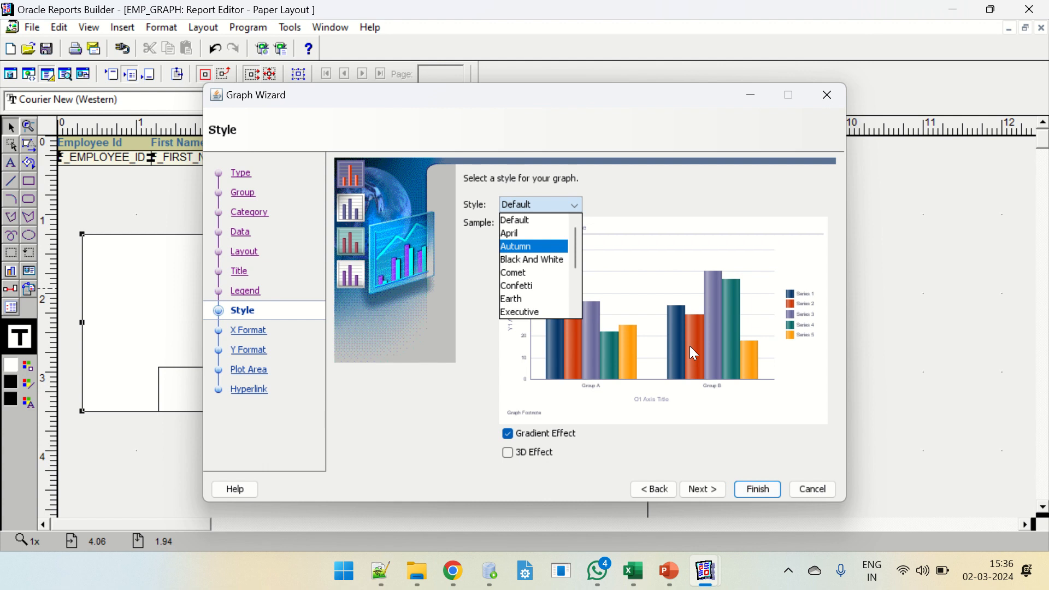
{"action": "left_click", "coordinate": [517, 235]}
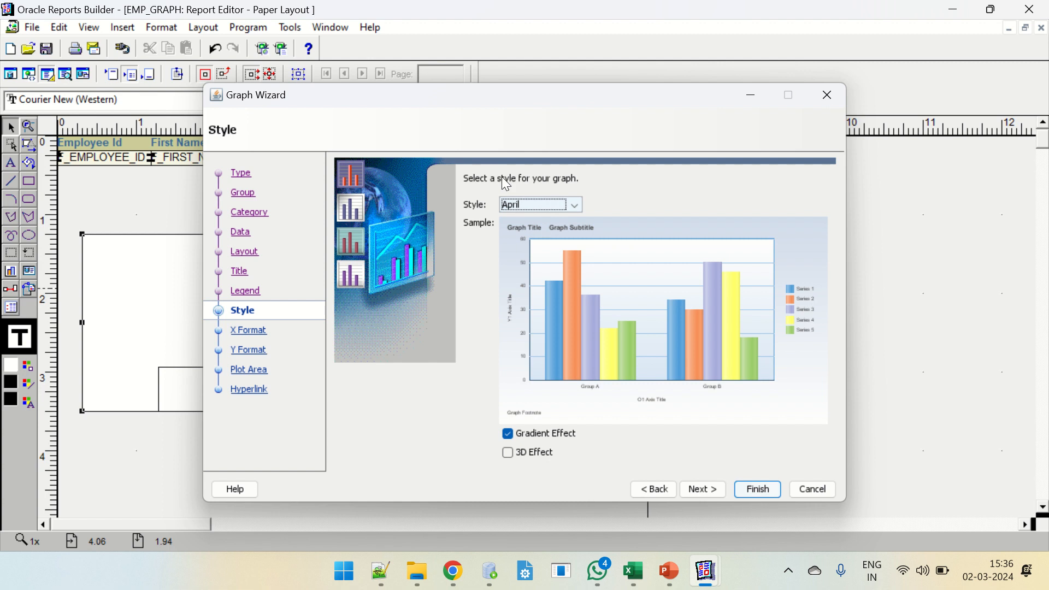
{"action": "left_click", "coordinate": [549, 205]}
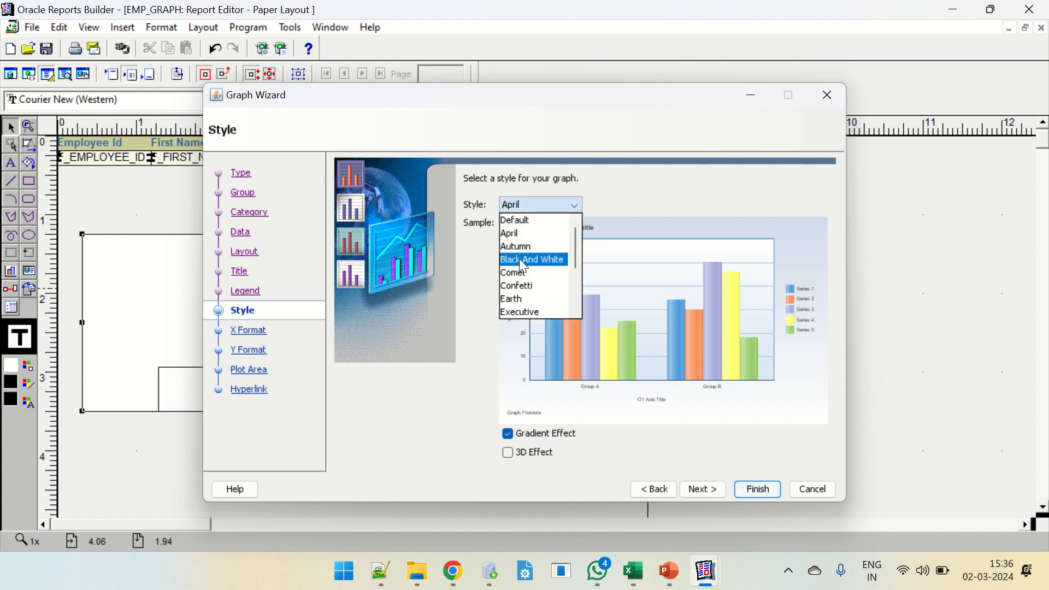
{"action": "left_click", "coordinate": [519, 259]}
Try the Earth and Executive graph styles and restore the Default style
{"action": "left_click", "coordinate": [541, 205]}
{"action": "left_click", "coordinate": [520, 300]}
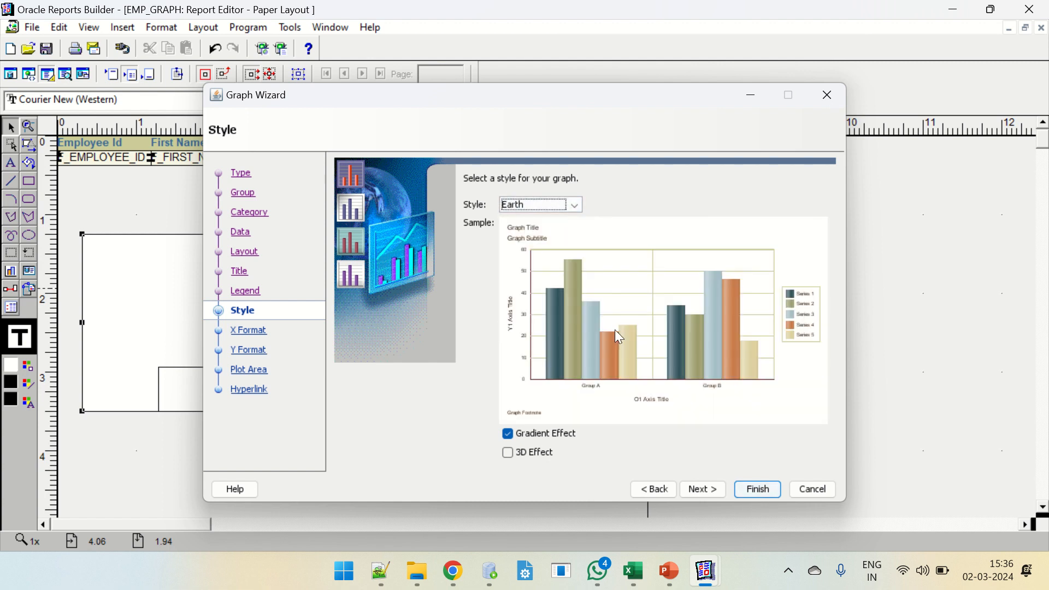
{"action": "left_click", "coordinate": [519, 205]}
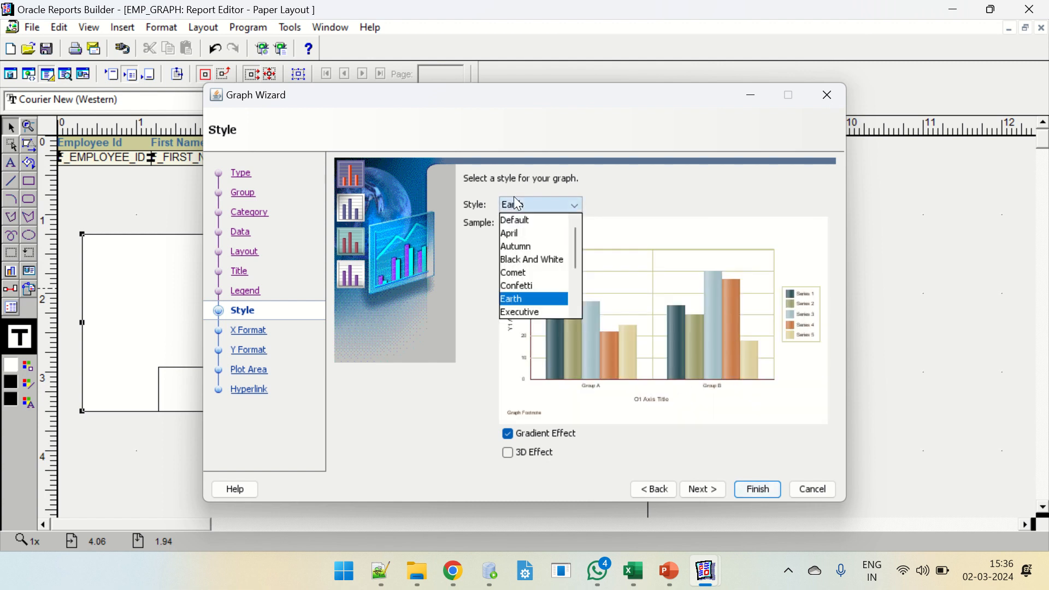
{"action": "left_click", "coordinate": [519, 313]}
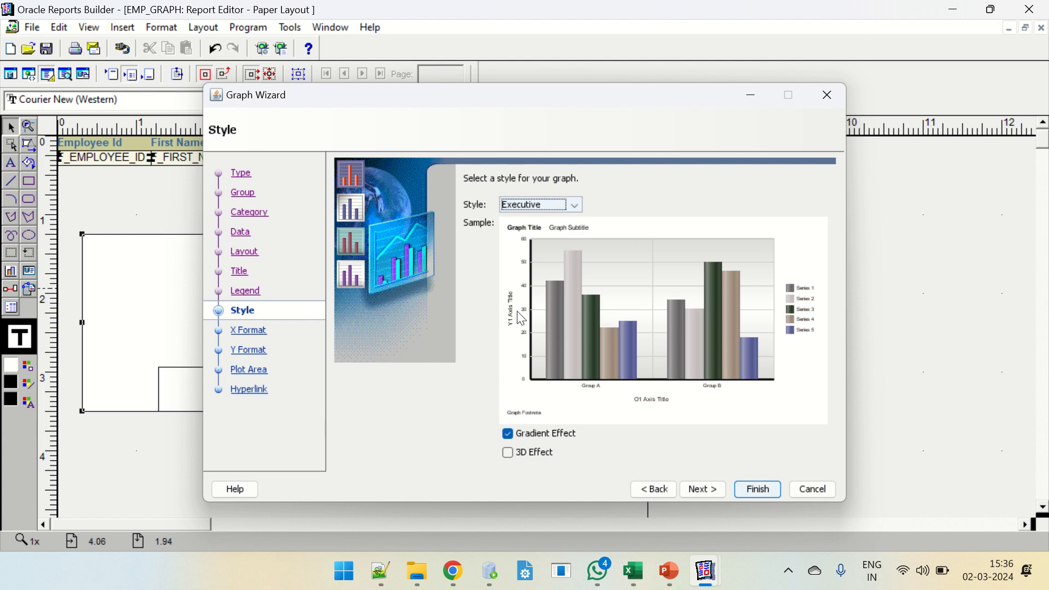
{"action": "left_click", "coordinate": [543, 205]}
{"action": "left_click", "coordinate": [535, 221]}
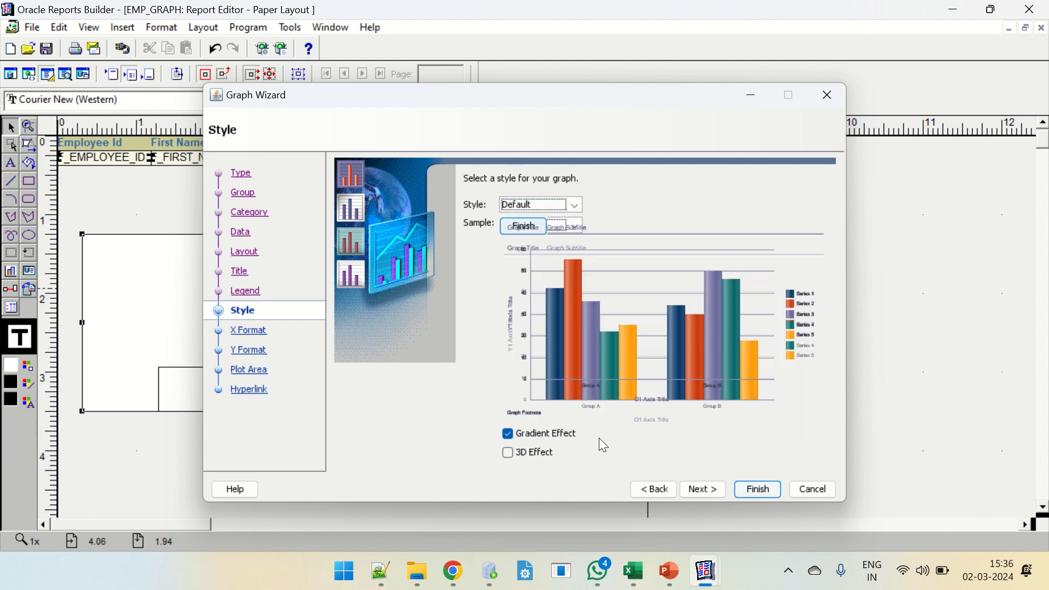
Turn the 3D effect on and off again, keep the Default style, and finish the wizard to apply the changes
{"action": "left_click", "coordinate": [508, 454]}
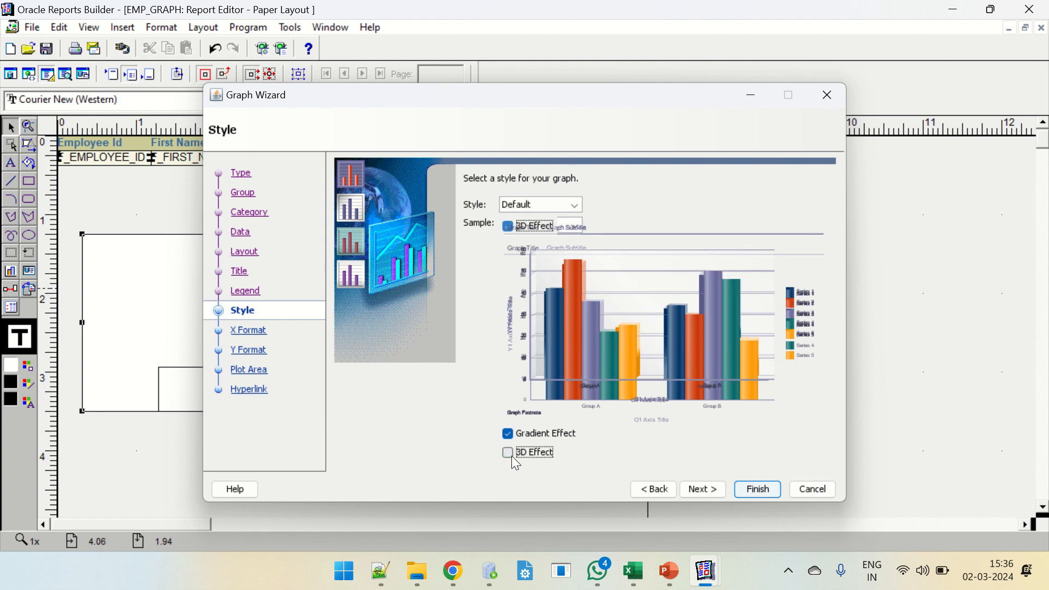
{"action": "left_click", "coordinate": [508, 454]}
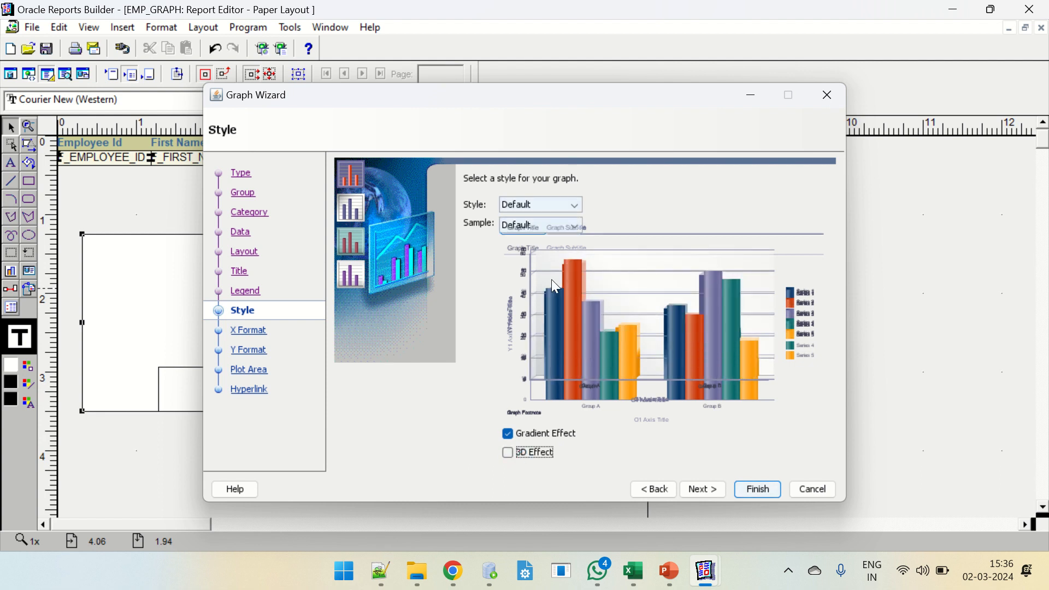
{"action": "left_click", "coordinate": [671, 489]}
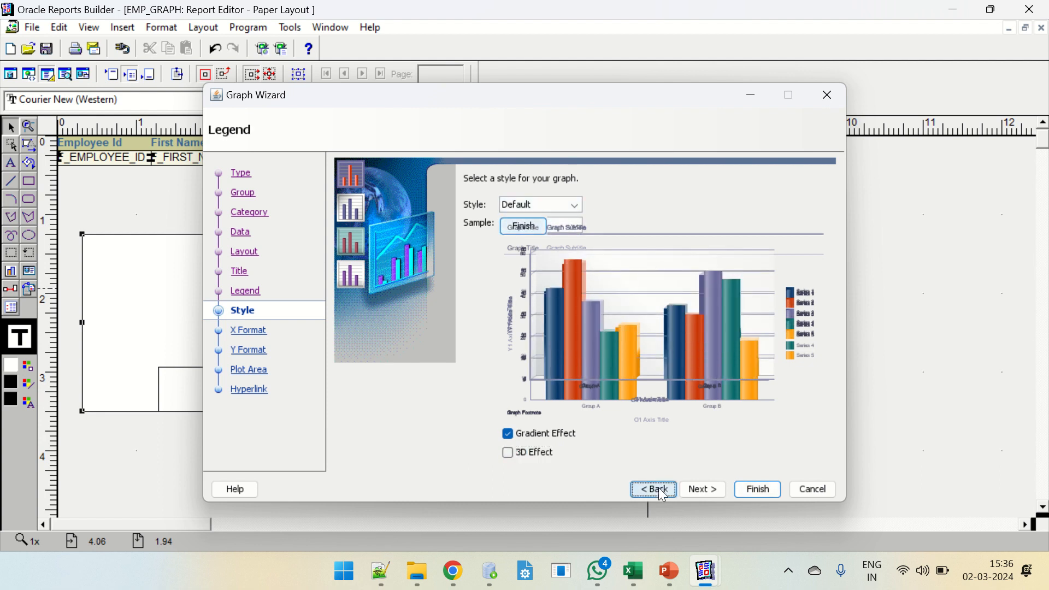
{"action": "left_click", "coordinate": [702, 491]}
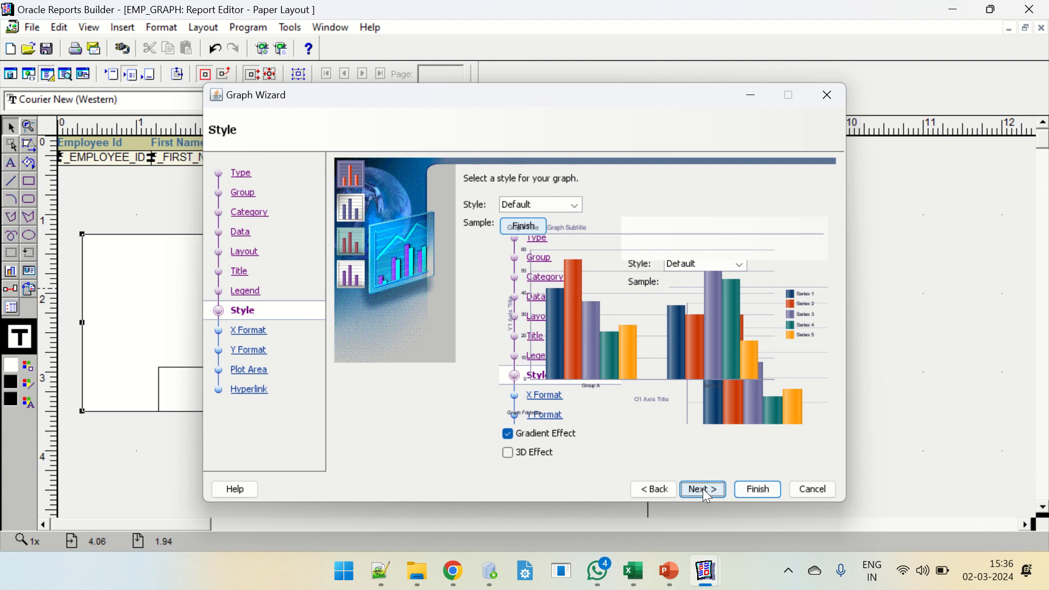
{"action": "left_click", "coordinate": [757, 488]}
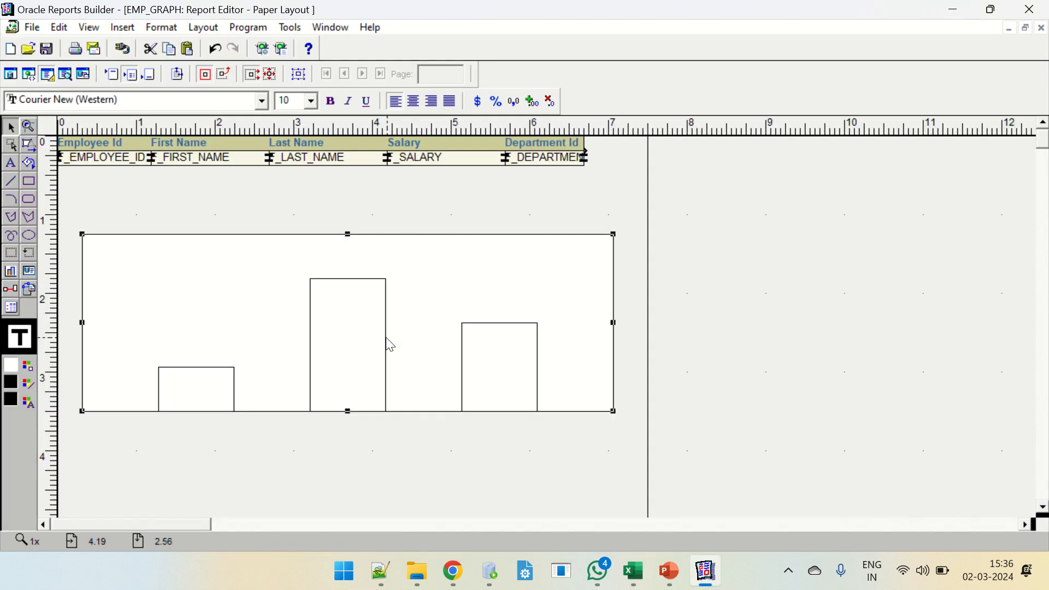
Reopen the graph in the Graph Wizard and go to its style settings, keeping all earlier settings
{"action": "right_click", "coordinate": [370, 291]}
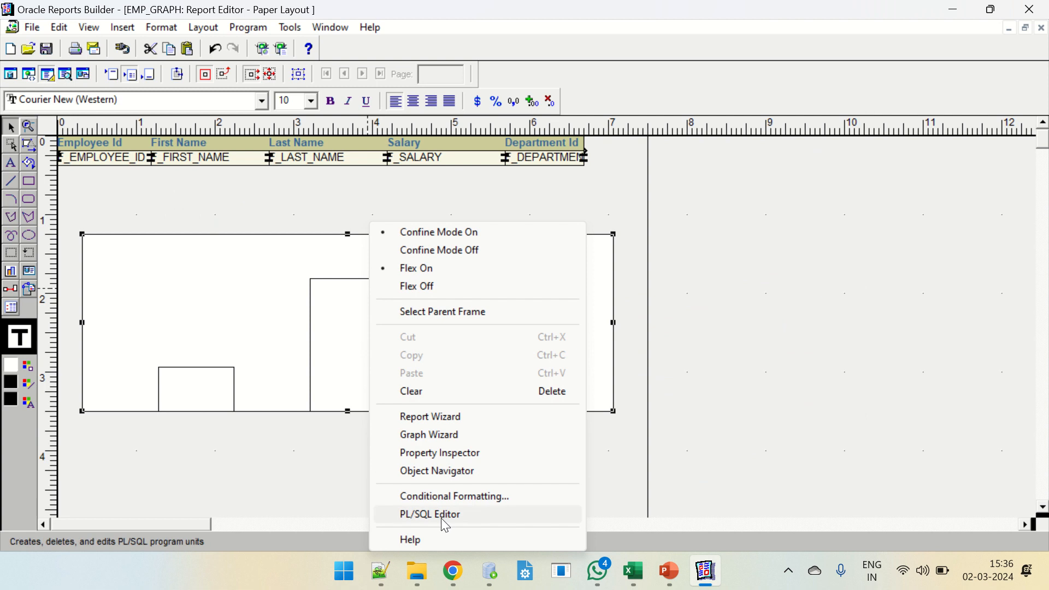
{"action": "left_click", "coordinate": [434, 436]}
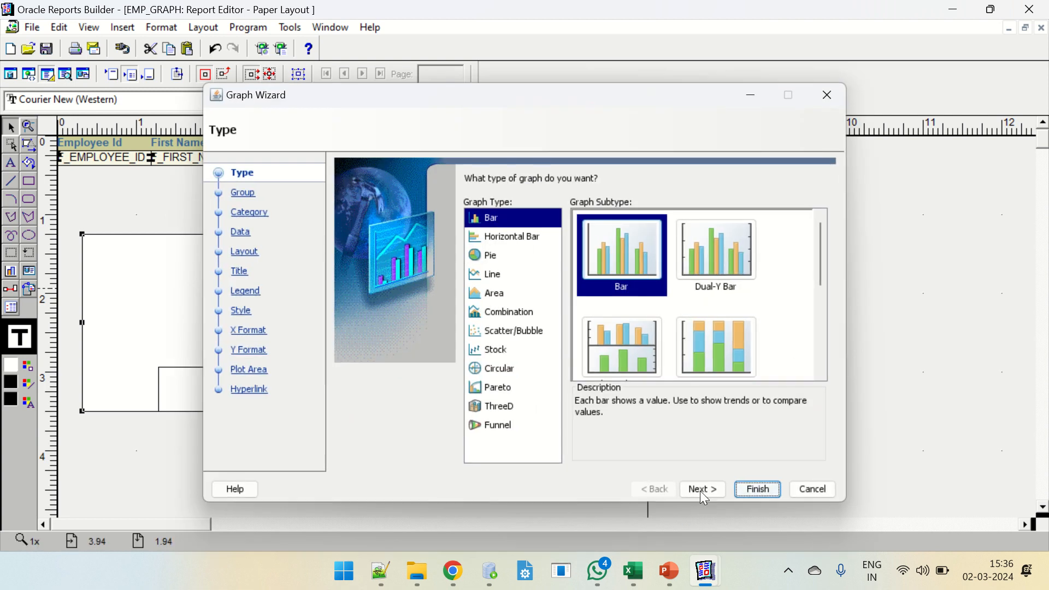
{"action": "left_click", "coordinate": [704, 495]}
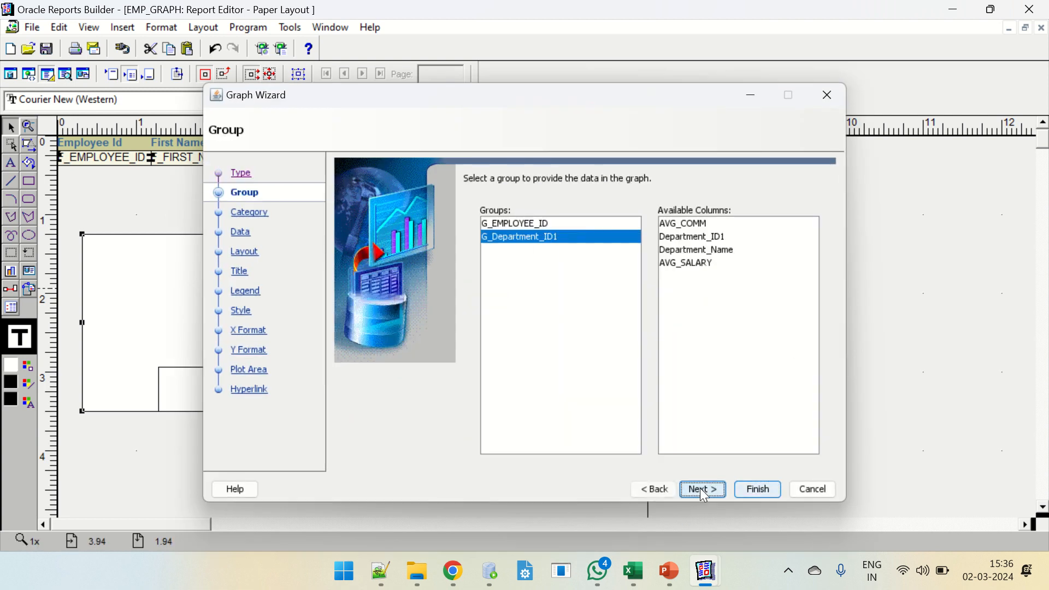
{"action": "left_click", "coordinate": [704, 495]}
{"action": "left_click", "coordinate": [704, 495]}
{"action": "left_click", "coordinate": [704, 495]}
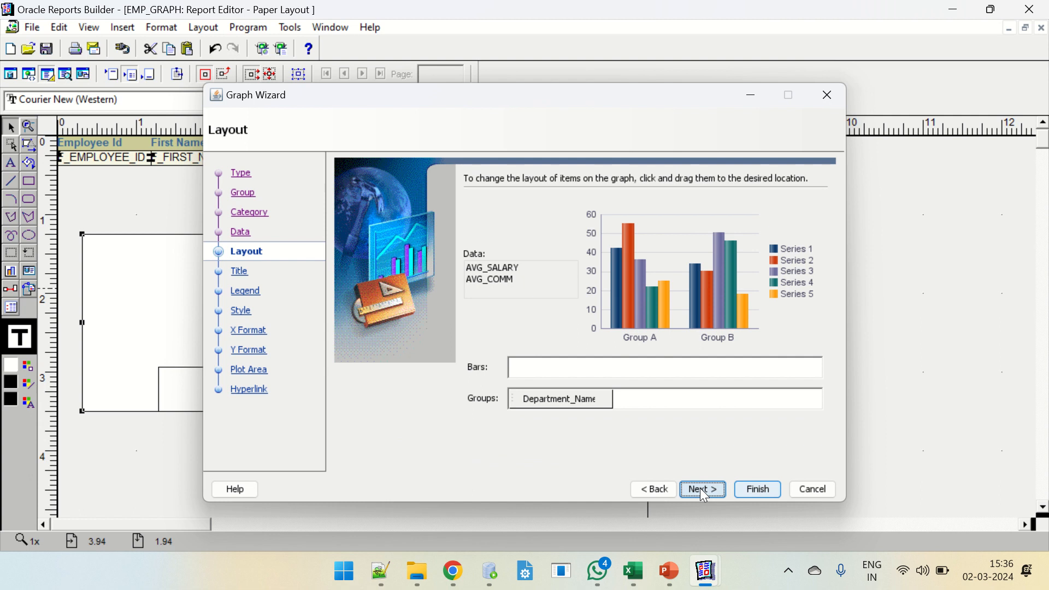
{"action": "left_click", "coordinate": [704, 489]}
{"action": "left_click", "coordinate": [704, 490]}
{"action": "left_click", "coordinate": [703, 495]}
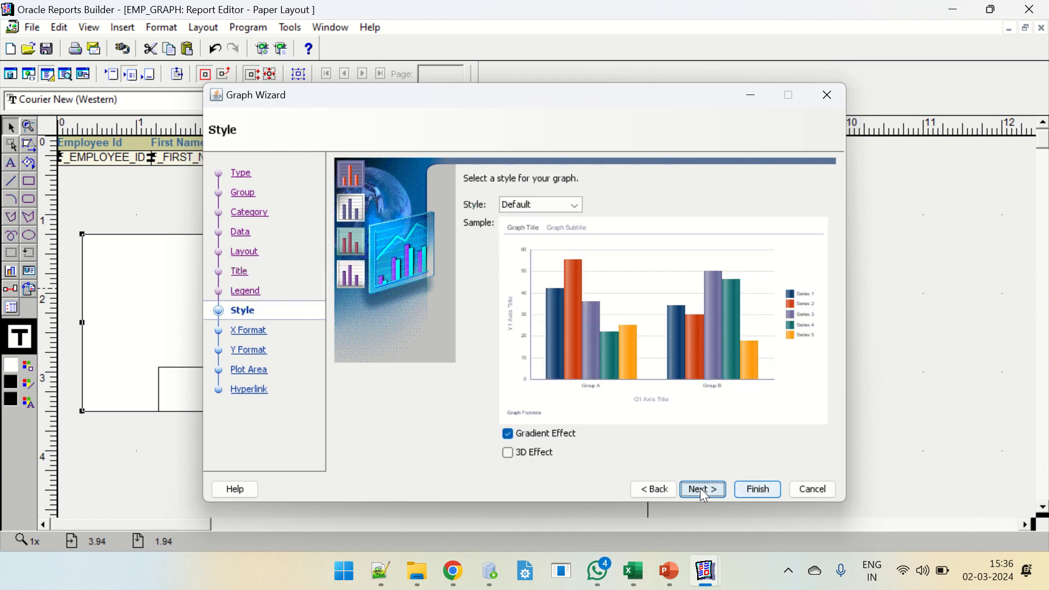
Toggle the 3D effect repeatedly to compare the sample graph with and without it
{"action": "left_click", "coordinate": [523, 453]}
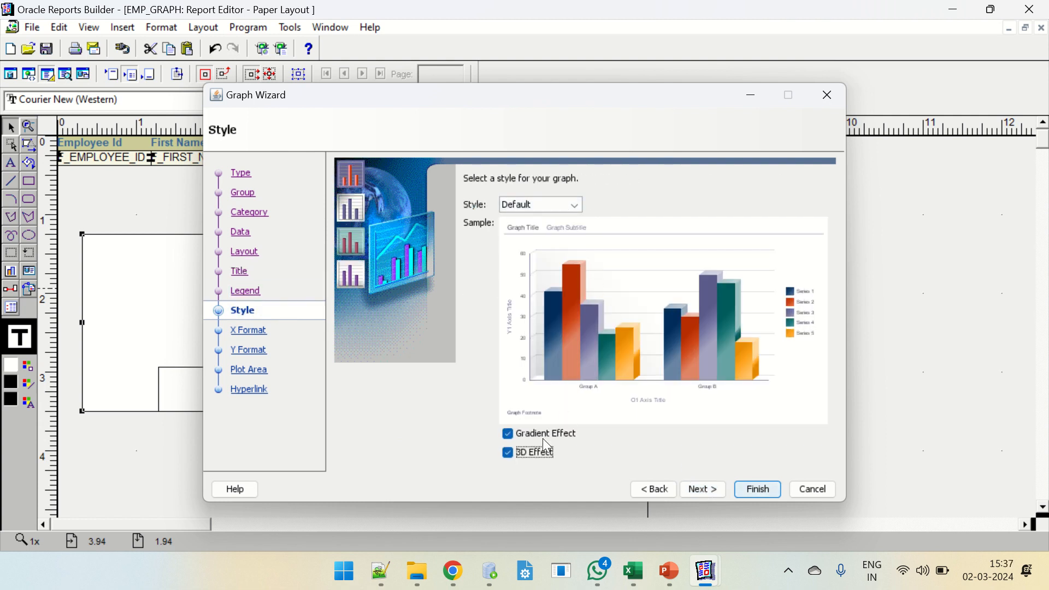
{"action": "left_click", "coordinate": [535, 452]}
{"action": "left_click", "coordinate": [537, 453]}
{"action": "left_click", "coordinate": [537, 453]}
{"action": "left_click", "coordinate": [538, 454]}
Set the graph's X-axis title to Departments and proceed to the Y-axis format settings
{"action": "left_click", "coordinate": [700, 491]}
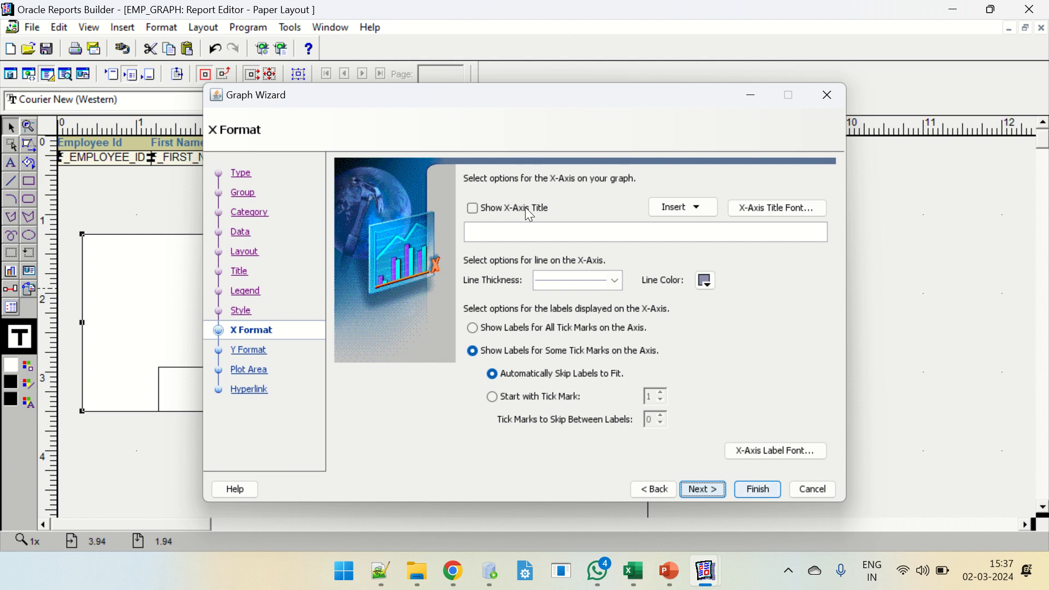
{"action": "left_click_drag", "start_coordinate": [541, 101], "coordinate": [616, 102]}
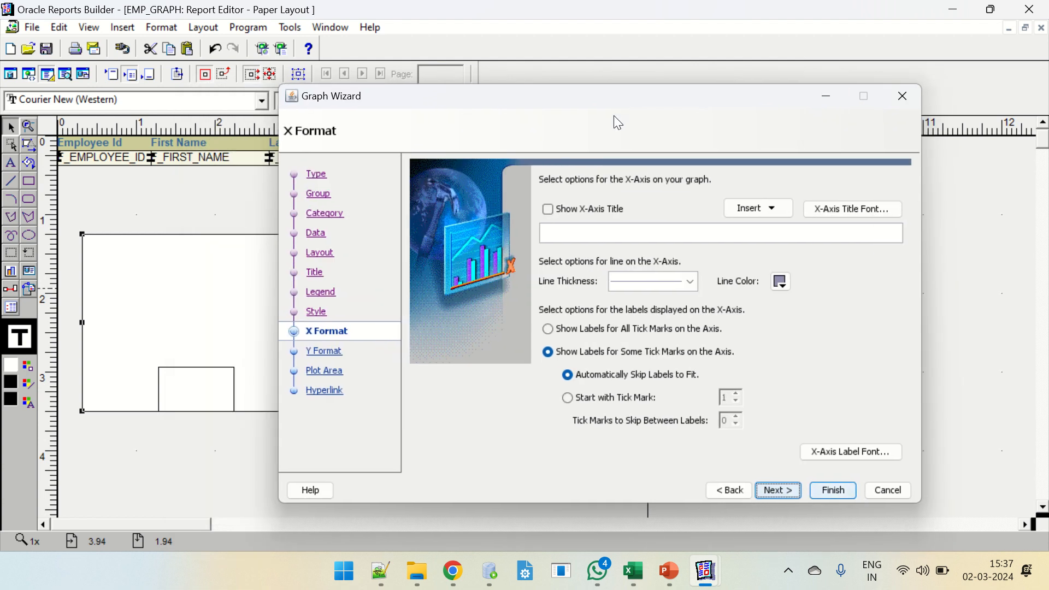
{"action": "left_click", "coordinate": [595, 233]}
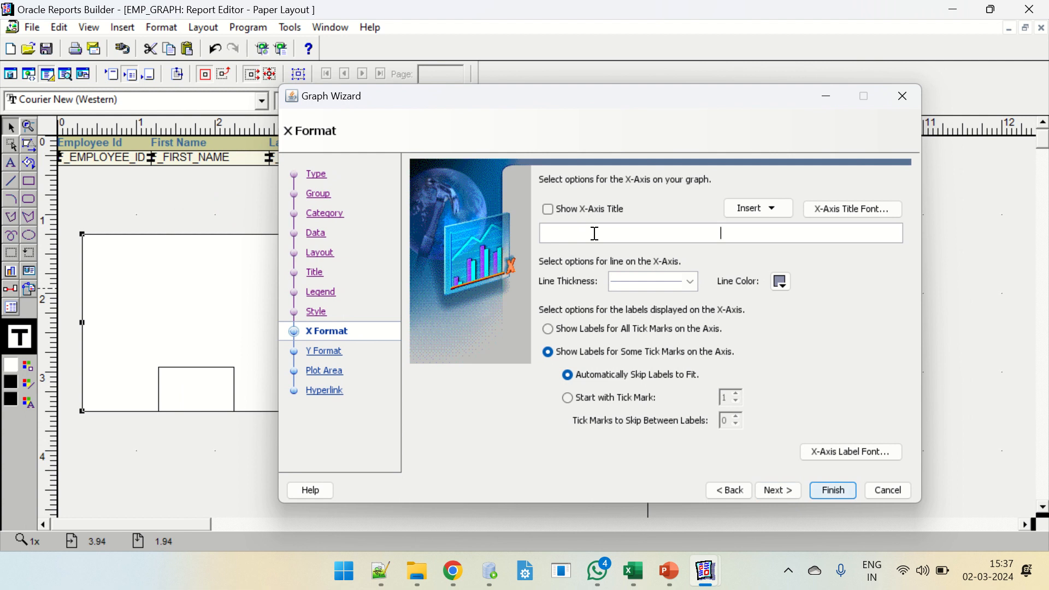
{"action": "type", "text": "Departr"}
{"action": "key", "text": "BackSpace"}
{"action": "type", "text": "tments"}
{"action": "left_click", "coordinate": [779, 489]}
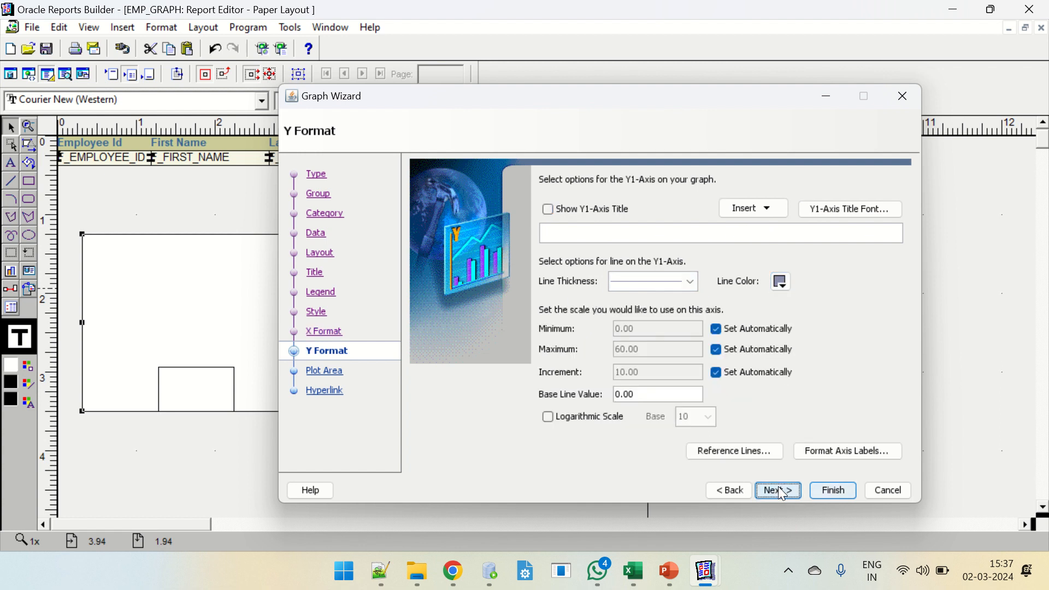
Set the graph's Y1-axis title to Salaries and stay on the Y-axis format settings
{"action": "left_click", "coordinate": [610, 236]}
{"action": "left_click", "coordinate": [778, 491]}
{"action": "left_click", "coordinate": [747, 491]}
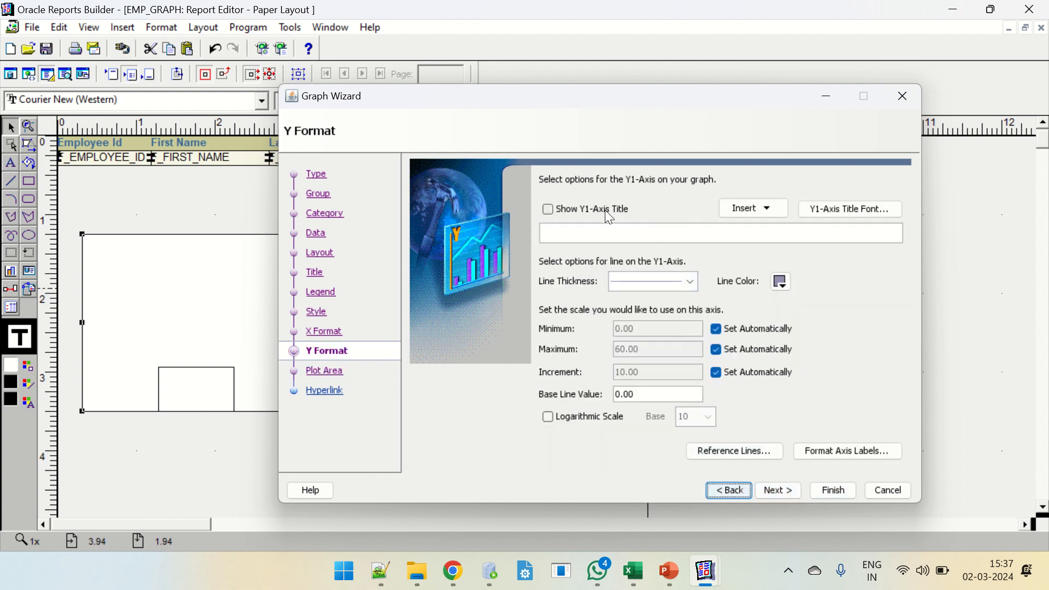
{"action": "left_click", "coordinate": [596, 234]}
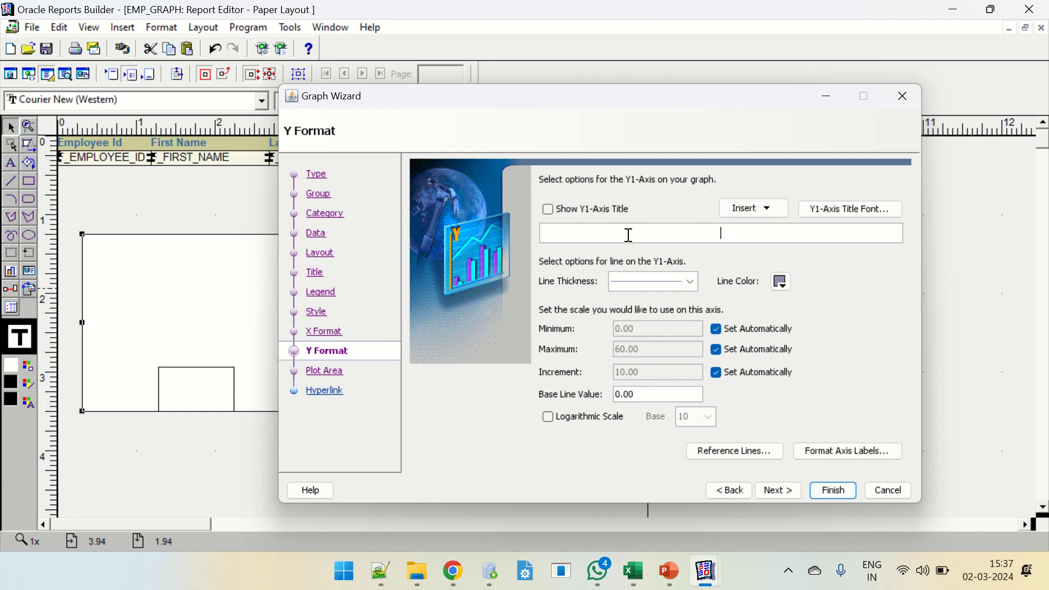
{"action": "type", "text": "Salaries"}
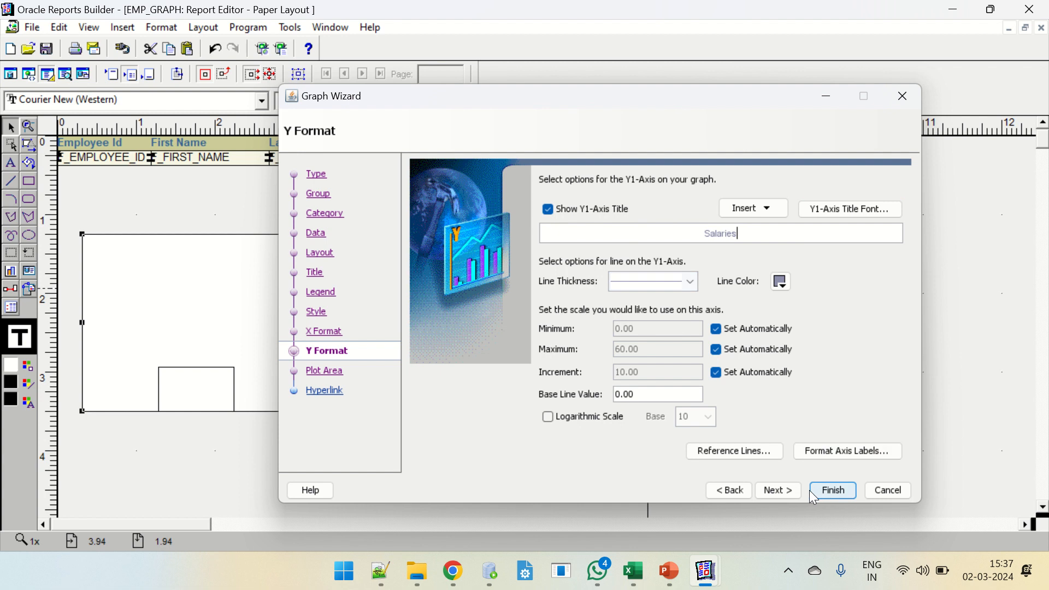
{"action": "left_click", "coordinate": [781, 490]}
{"action": "left_click", "coordinate": [730, 491]}
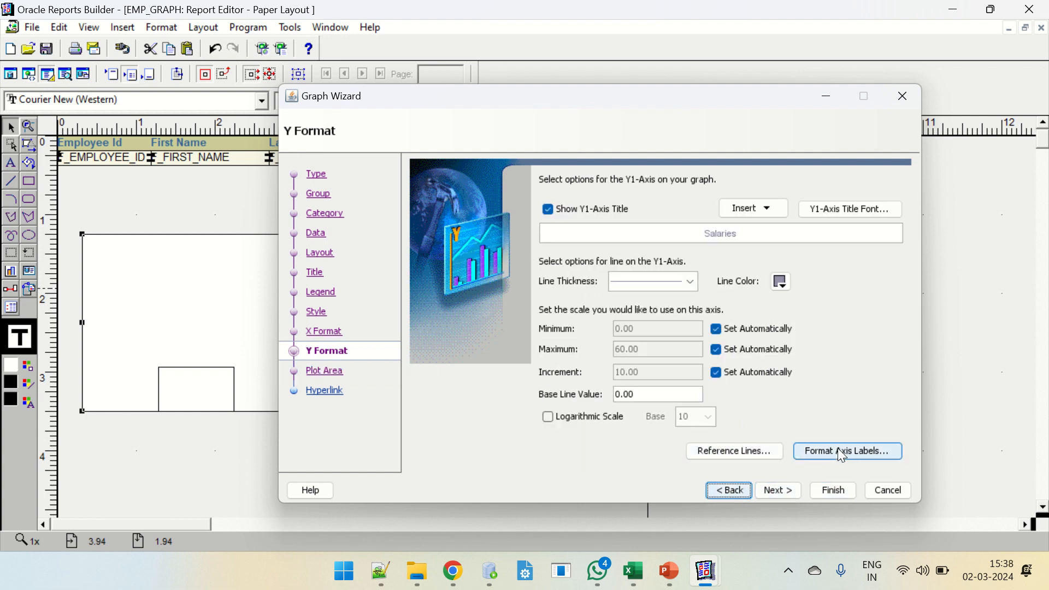
Review the Y1-axis label font and number formats and the axis line thickness choices without changing any of them
{"action": "left_click", "coordinate": [808, 457]}
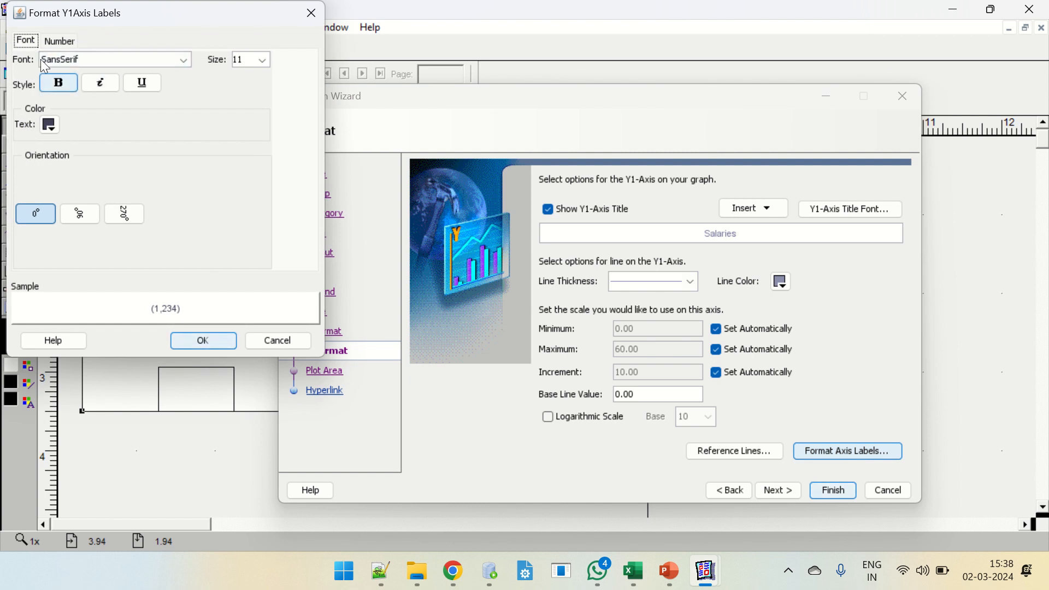
{"action": "left_click", "coordinate": [63, 44]}
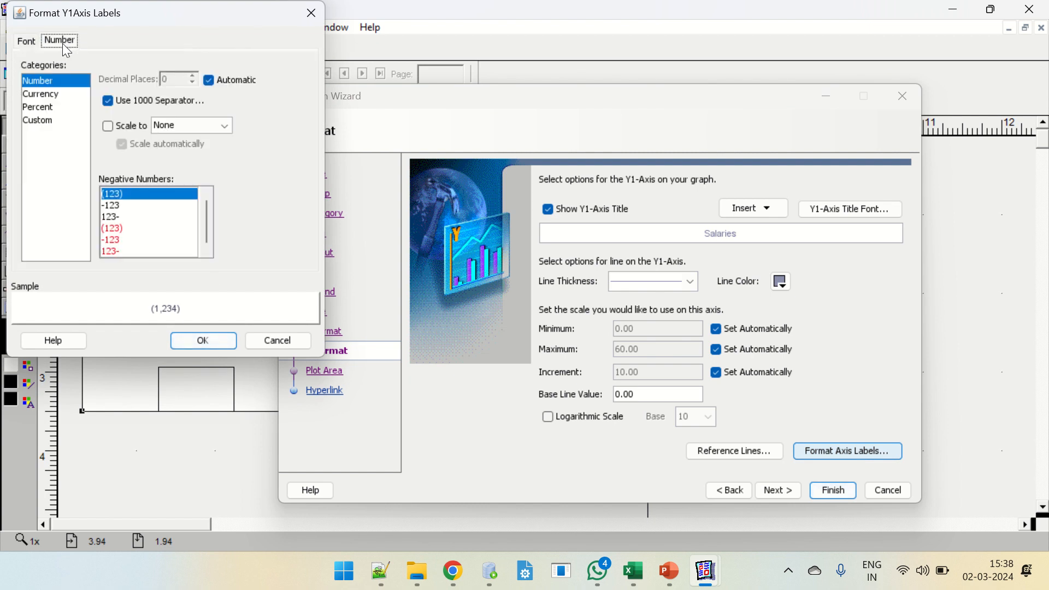
{"action": "left_click", "coordinate": [277, 341]}
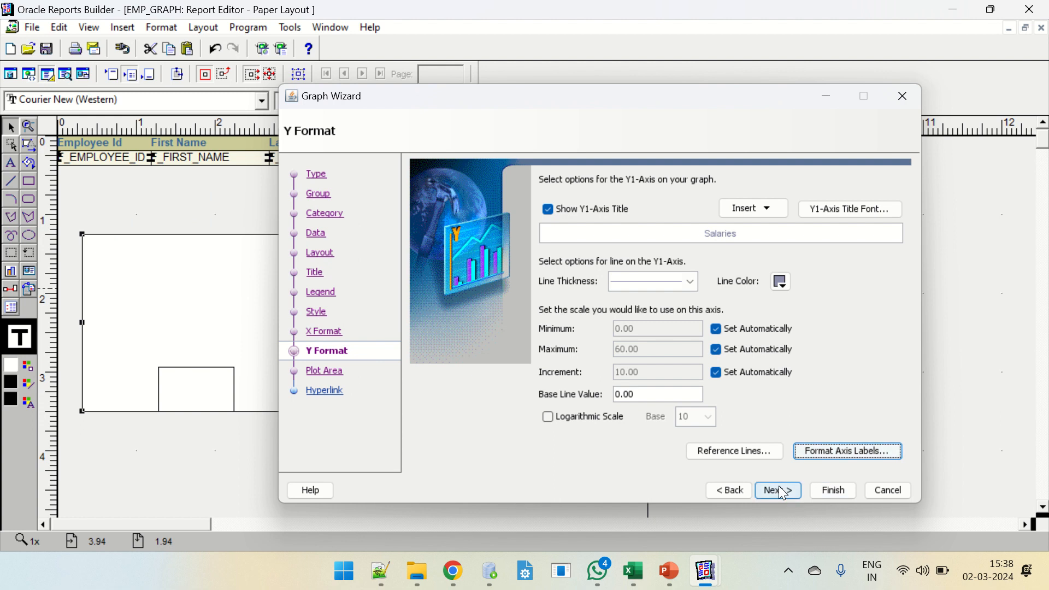
{"action": "left_click", "coordinate": [689, 281]}
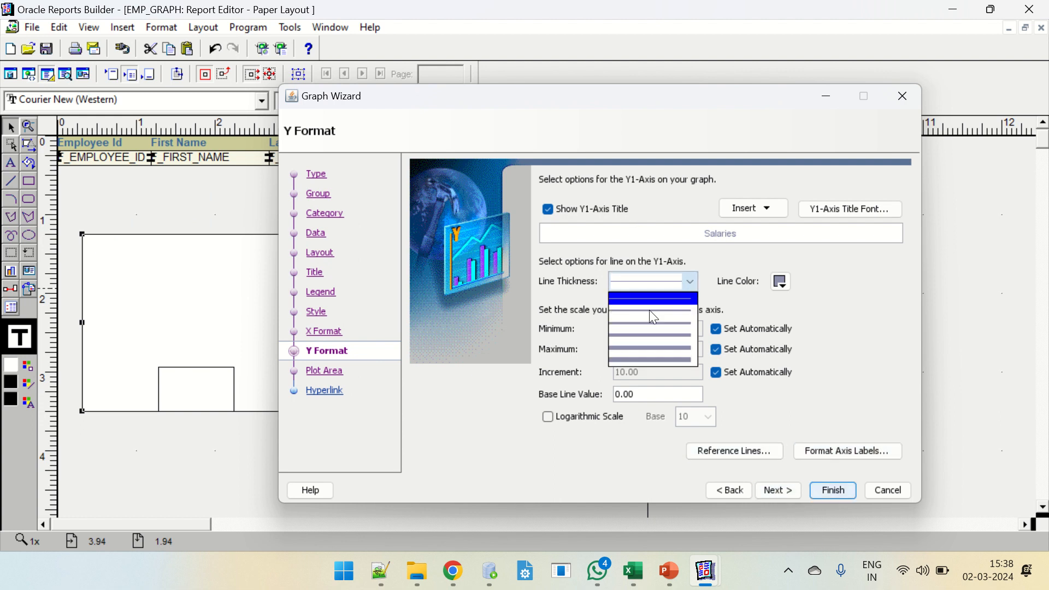
{"action": "left_click", "coordinate": [781, 282]}
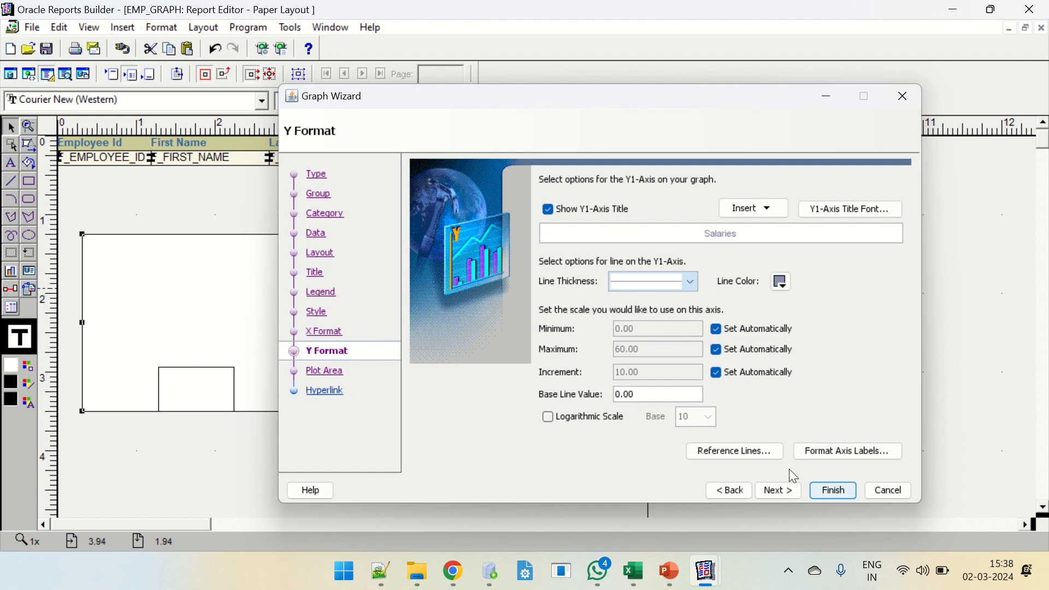
Keep the plot area and hyperlink settings as they are and finish the Graph Wizard
{"action": "left_click", "coordinate": [788, 494]}
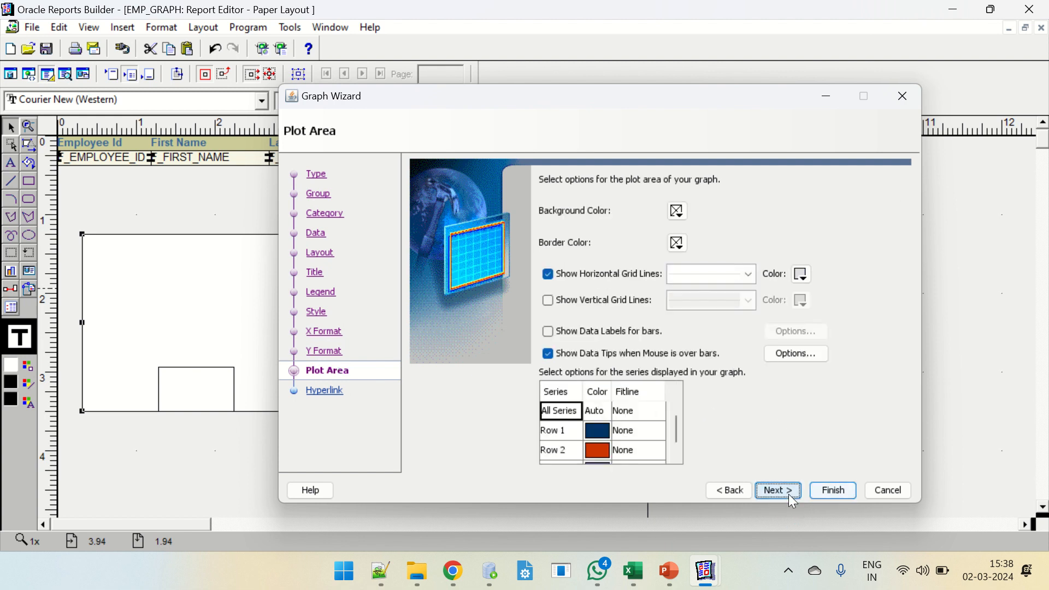
{"action": "left_click", "coordinate": [786, 488]}
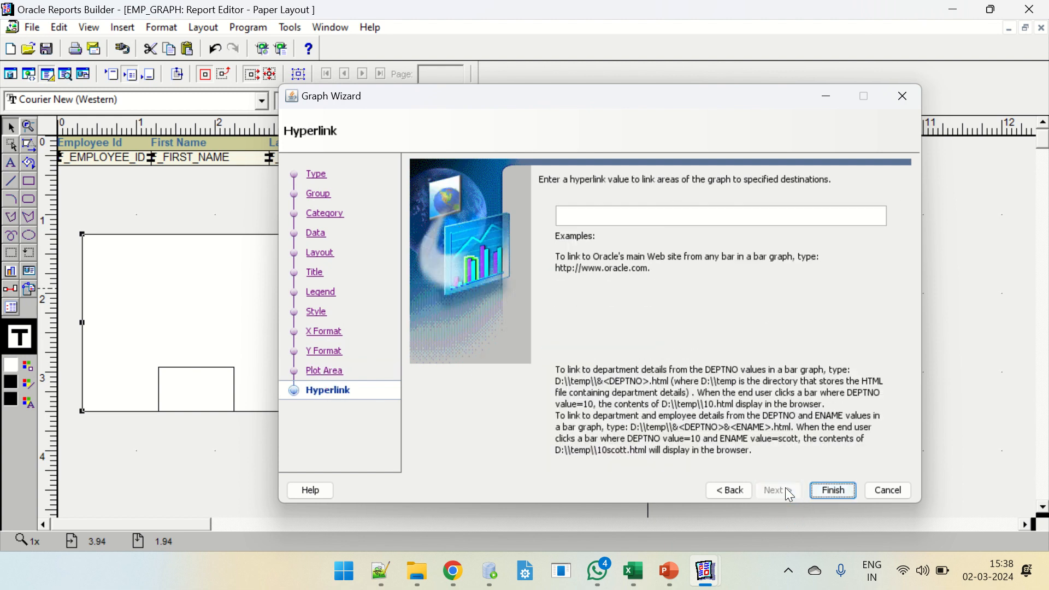
{"action": "left_click", "coordinate": [832, 489]}
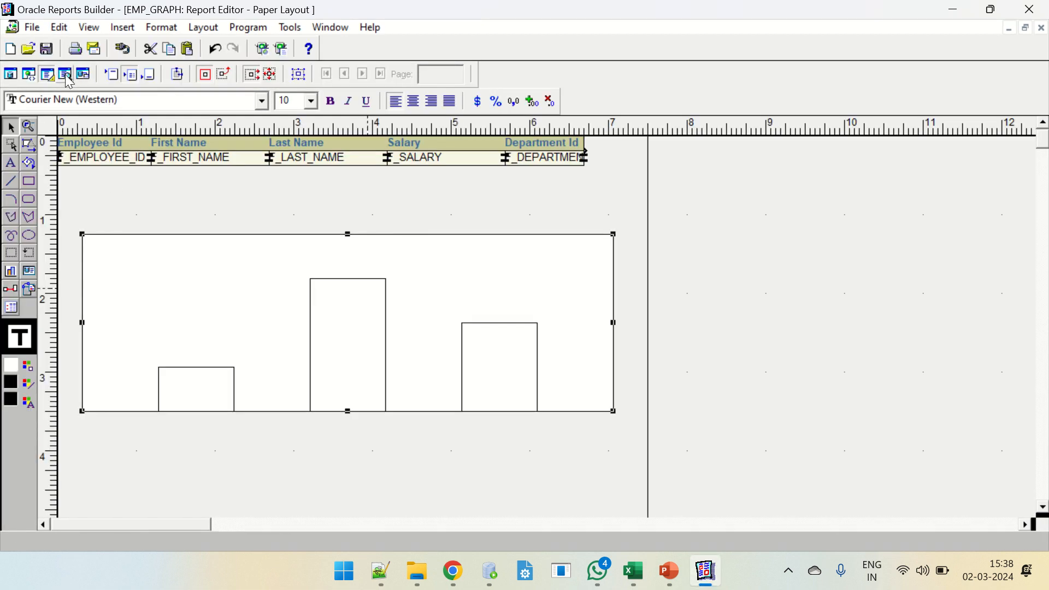
Show the report in Paper Design and examine the axis titles and both series of the department graph
{"action": "left_click", "coordinate": [64, 75]}
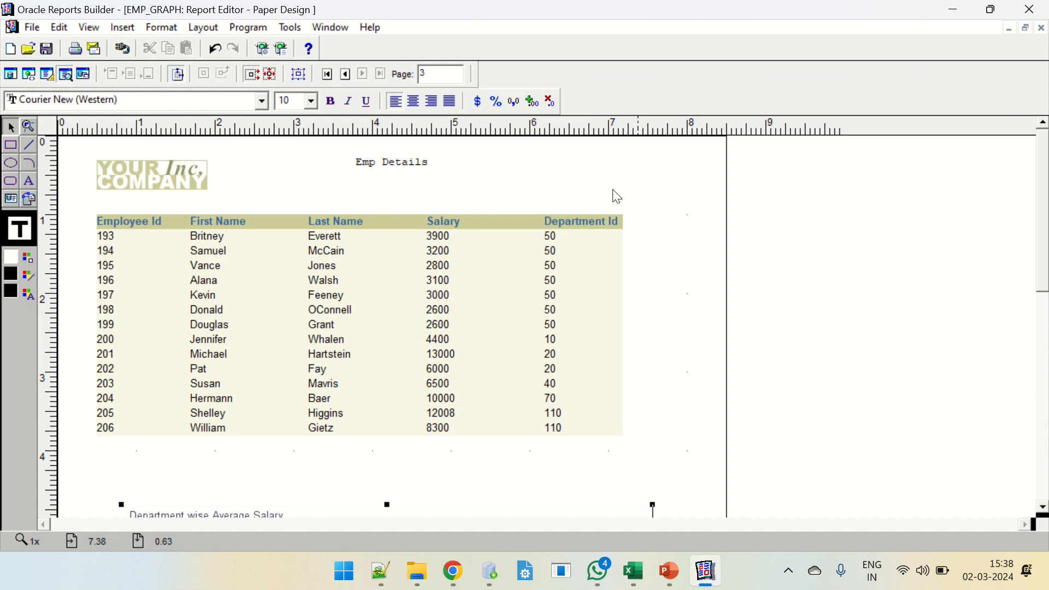
{"action": "left_click", "coordinate": [1043, 299]}
{"action": "left_click_drag", "start_coordinate": [1042, 295], "coordinate": [1045, 317]}
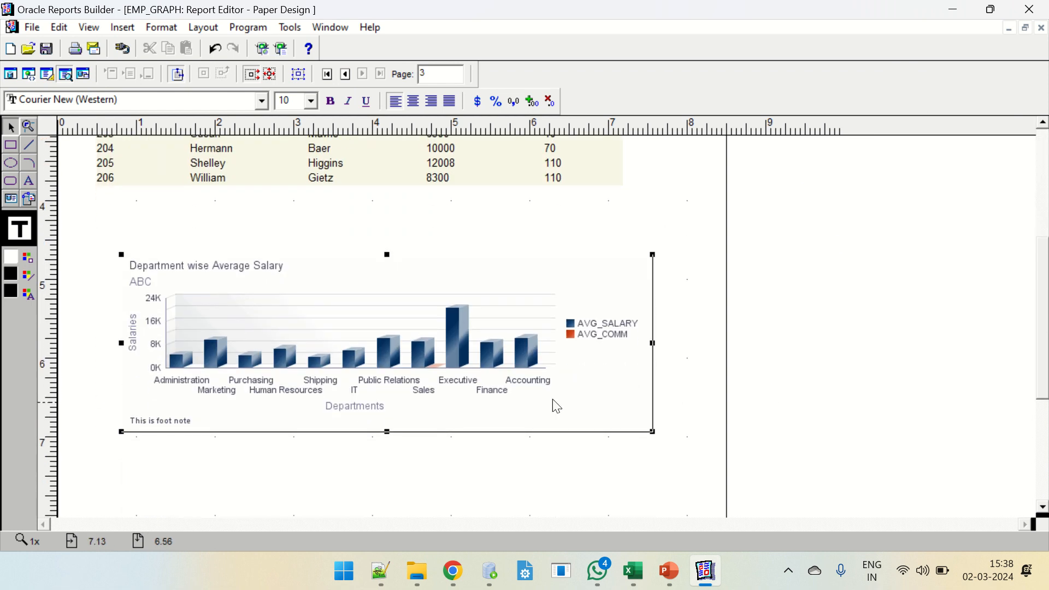
{"action": "left_click", "coordinate": [797, 393]}
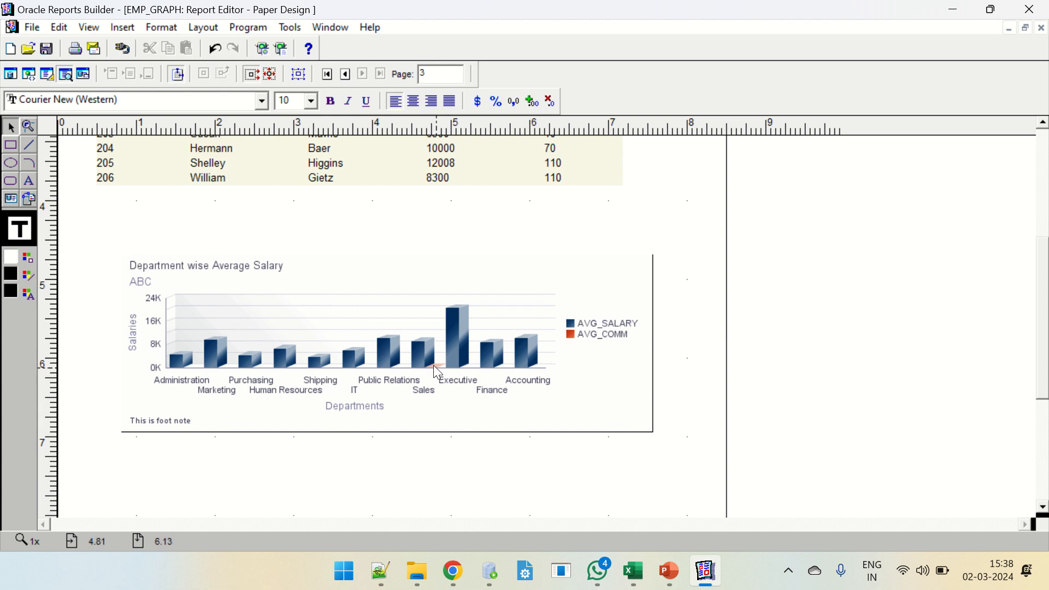
{"action": "left_click", "coordinate": [448, 322]}
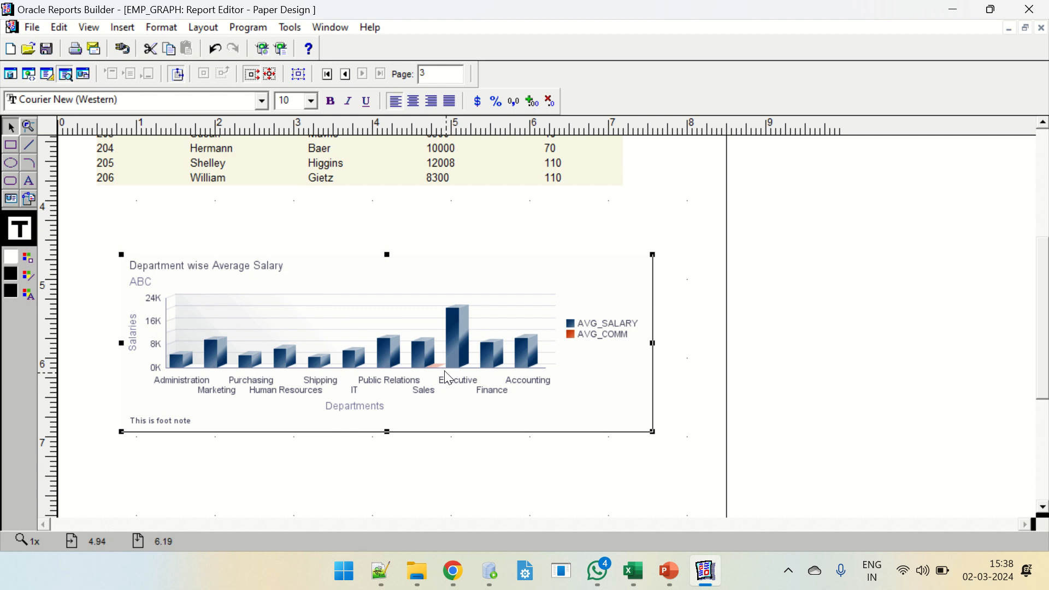
Switch to SQL Developer and append a second ROUND(AVG(emp.Salary),2) expression after AVG_SALARY in the department query
{"action": "left_click", "coordinate": [487, 584]}
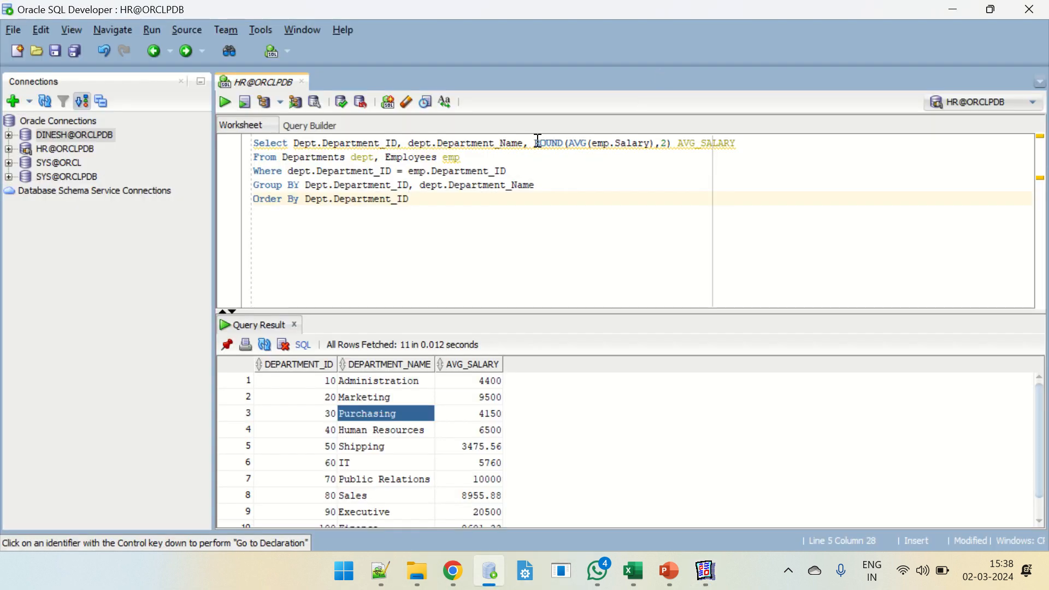
{"action": "left_click_drag", "start_coordinate": [534, 143], "coordinate": [674, 142]}
{"action": "key", "text": "ctrl+c"}
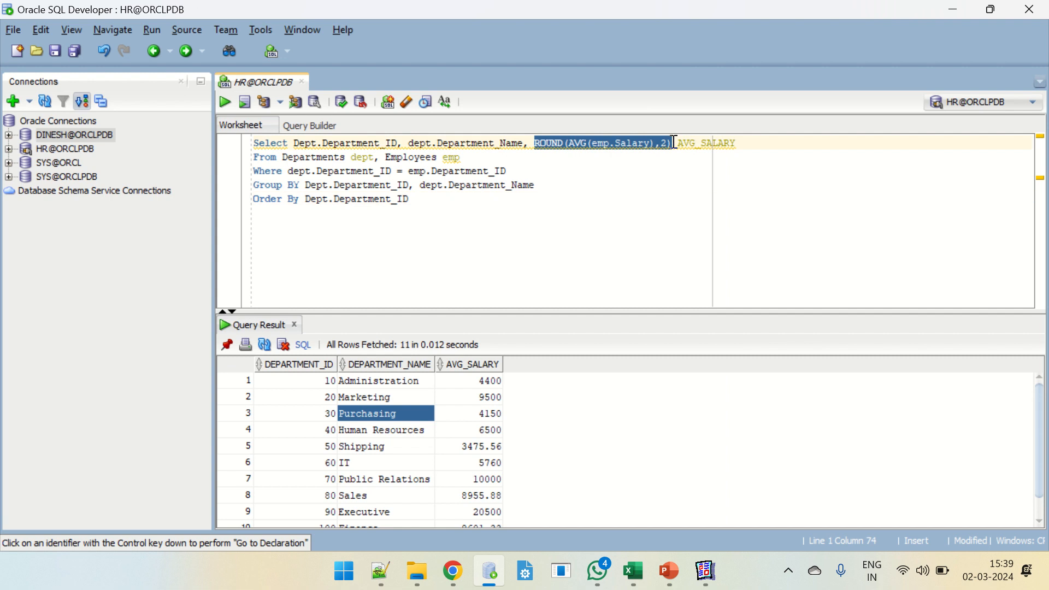
{"action": "left_click", "coordinate": [751, 143]}
{"action": "type", "text": ","}
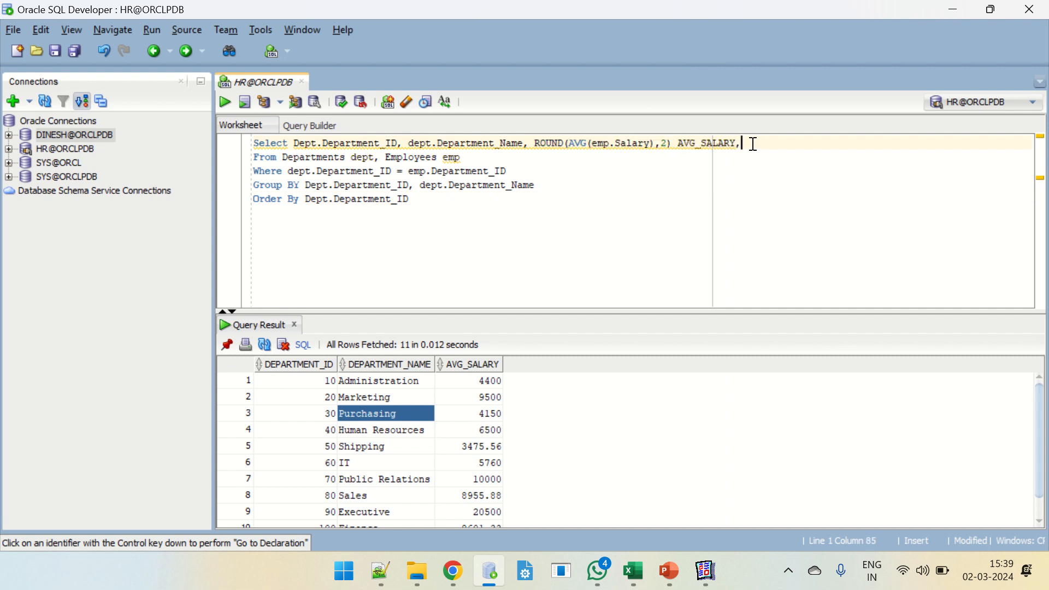
{"action": "key", "text": "ctrl+v"}
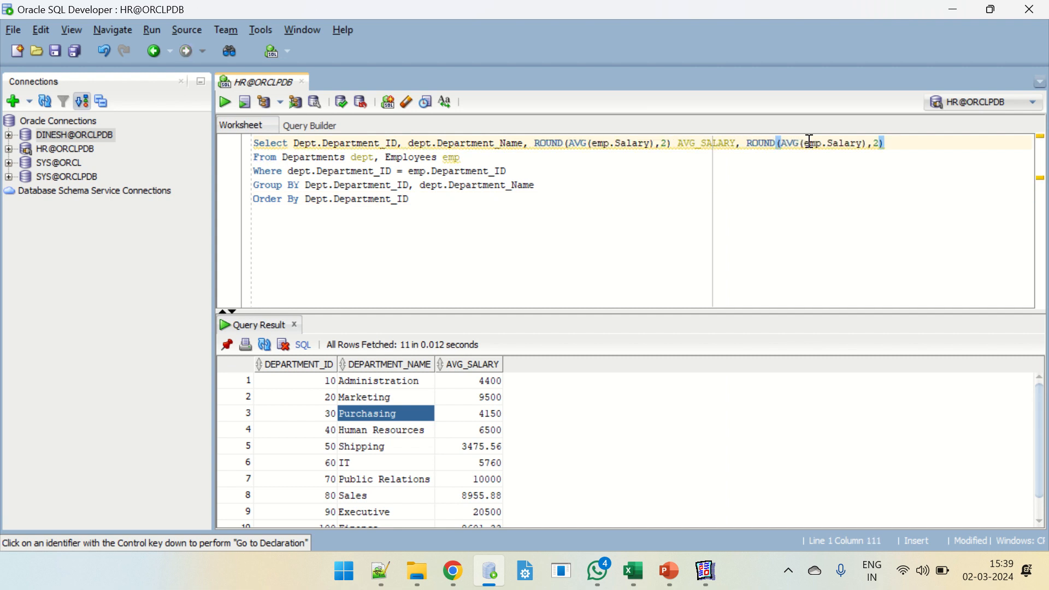
{"action": "double_click", "coordinate": [844, 143]}
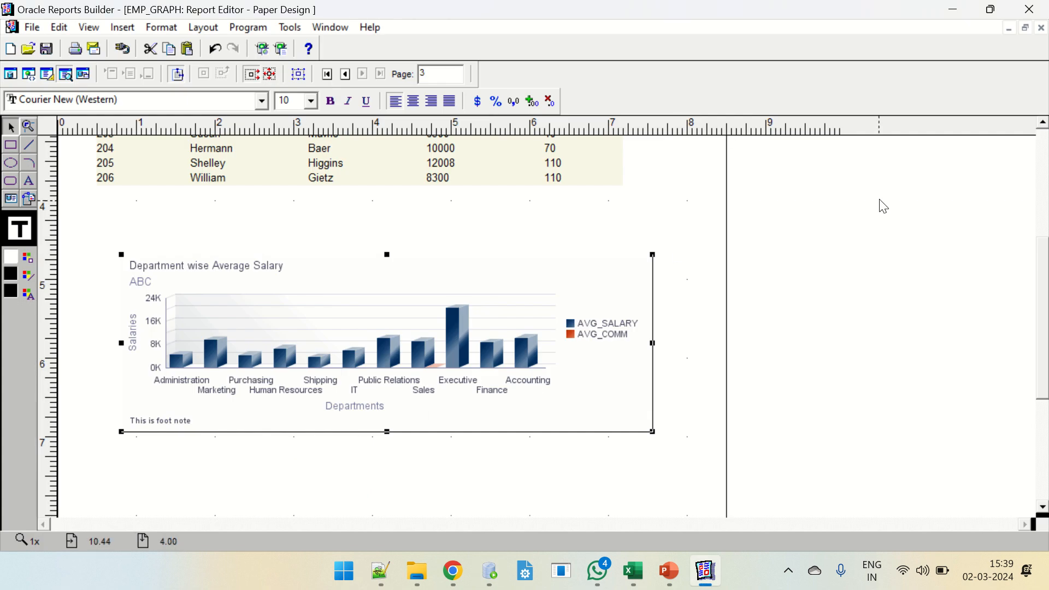
Return to Oracle Reports Builder and examine the Sales department's AVG_COMM bar in the graph up close
{"action": "key", "text": "ctrl+Up"}
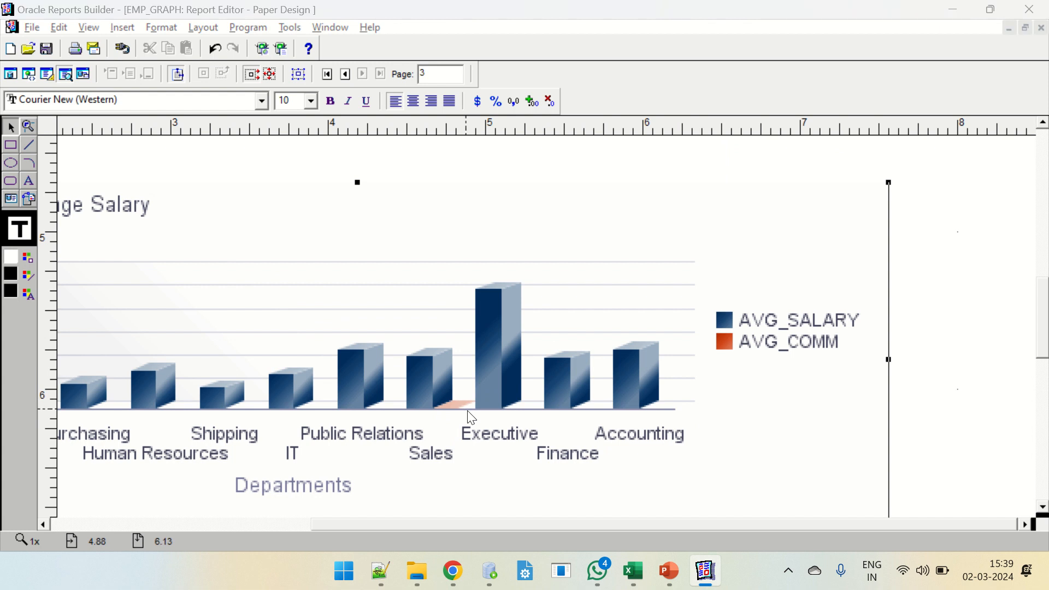
Compare the average salary query in SQL Developer with the department-wise average salary chart in Reports Builder
{"action": "key", "text": "alt+Tab"}
{"action": "key", "text": "alt+Tab"}
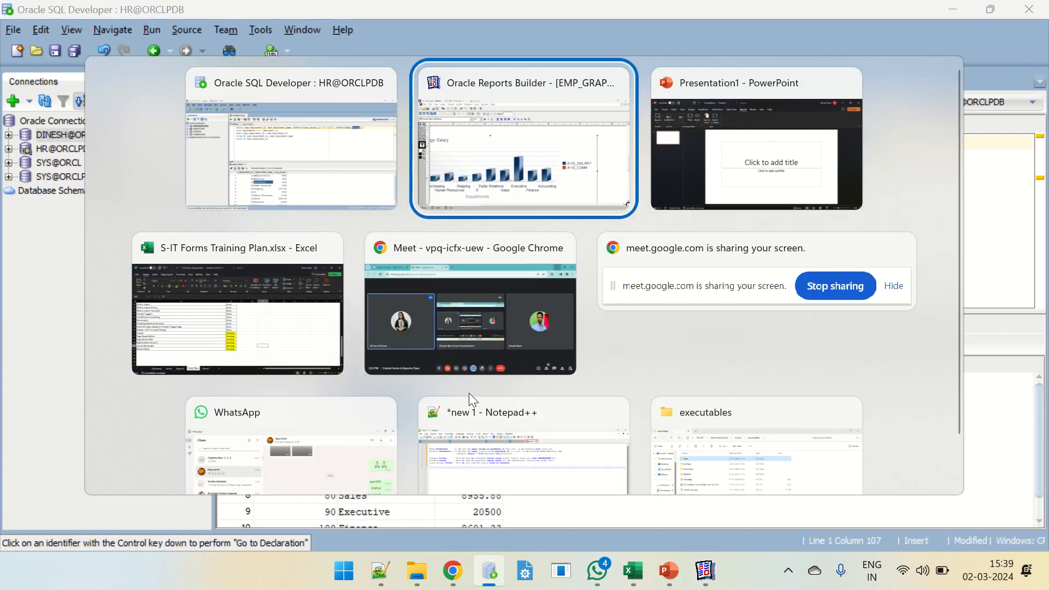
{"action": "key", "text": "alt+Tab"}
{"action": "key", "text": "alt+Tab"}
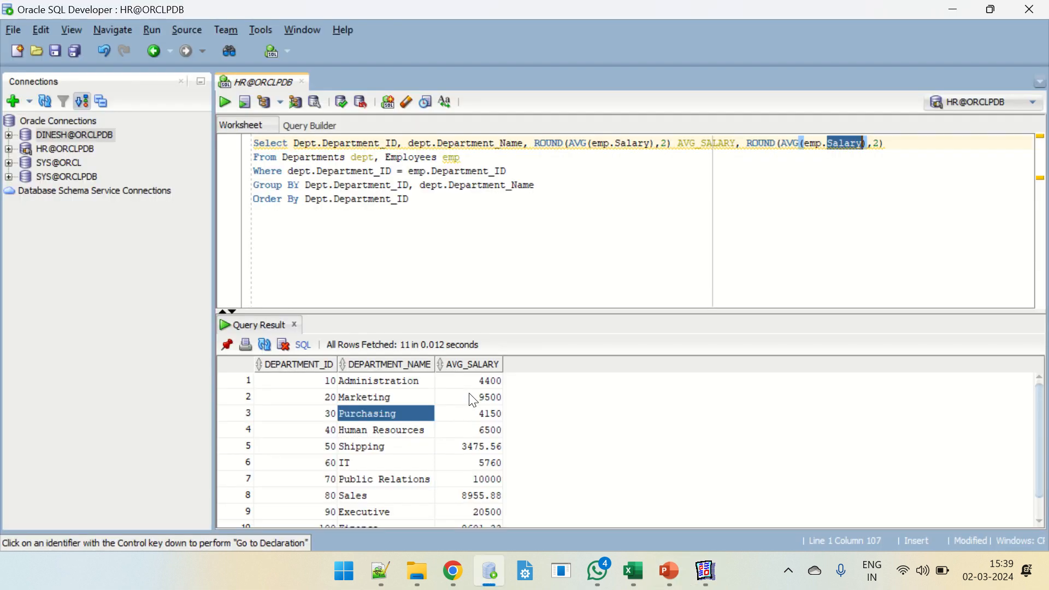
{"action": "key", "text": "alt+Tab"}
{"action": "key", "text": "alt+Tab"}
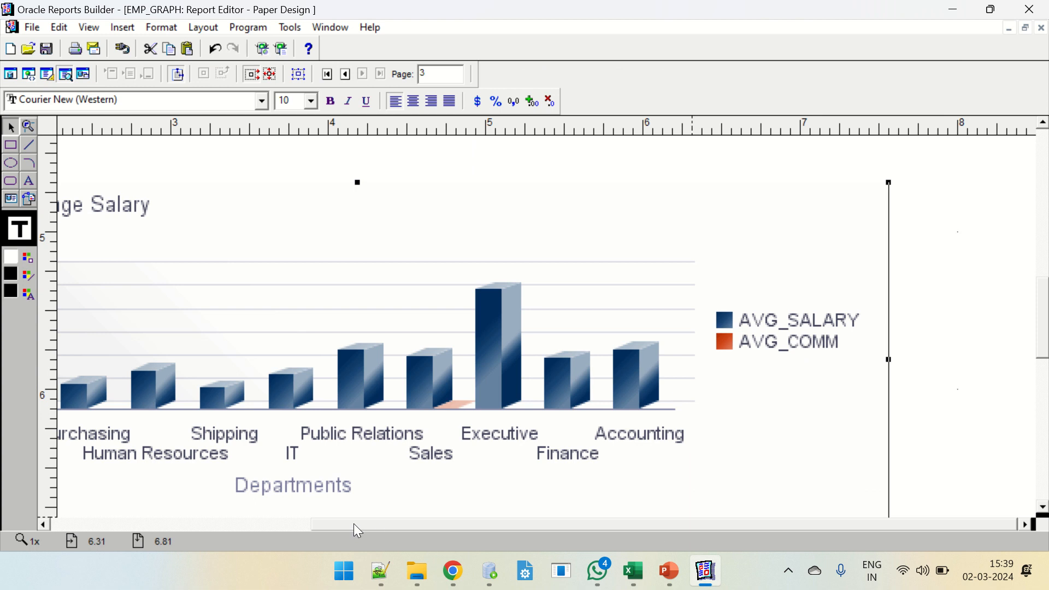
{"action": "left_click_drag", "start_coordinate": [358, 530], "coordinate": [170, 530]}
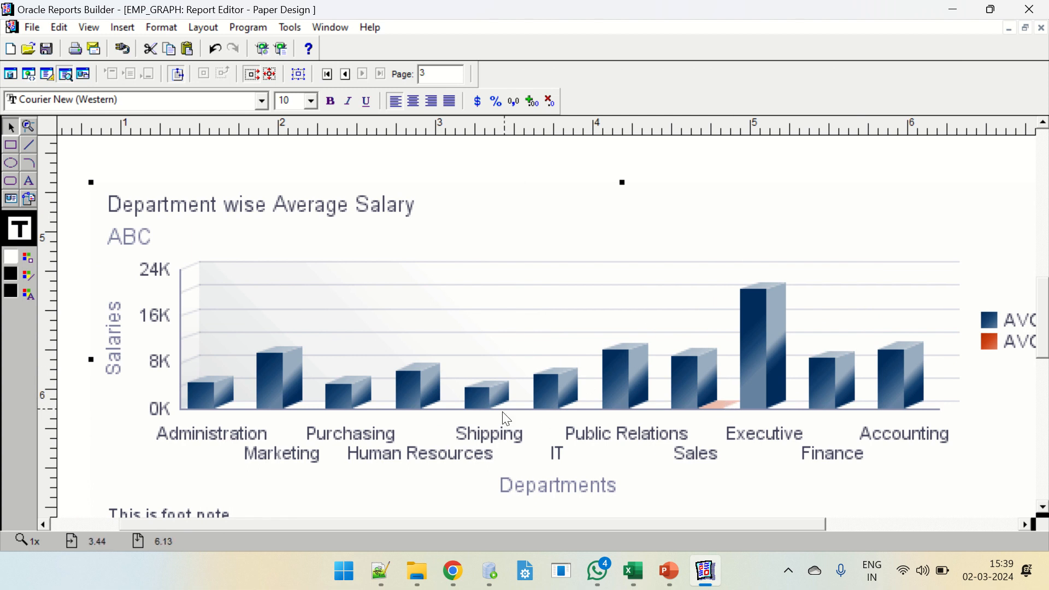
{"action": "mouse_move", "coordinate": [681, 582]}
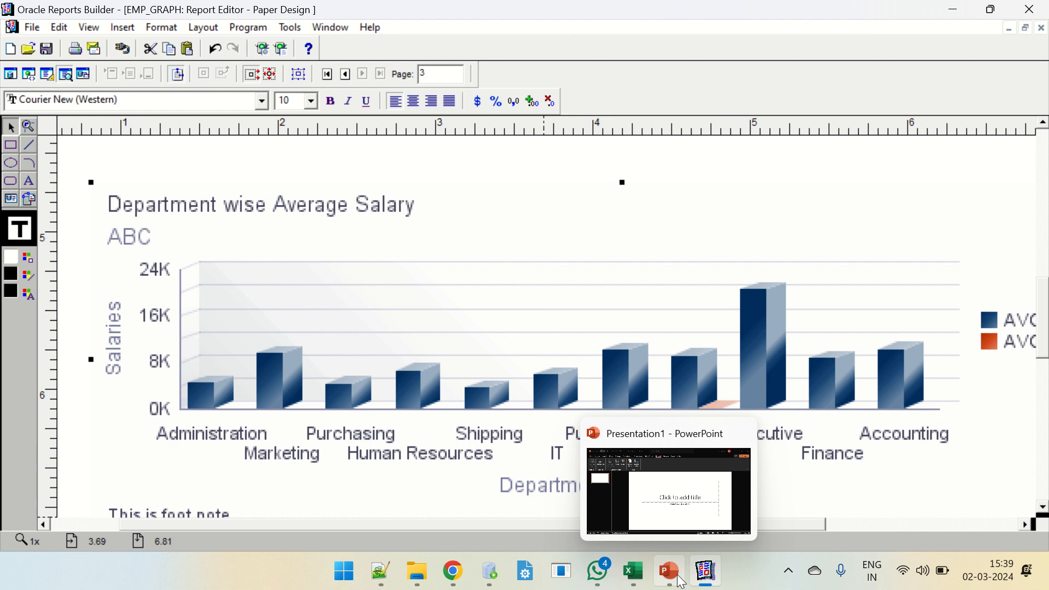
{"action": "mouse_move", "coordinate": [649, 582]}
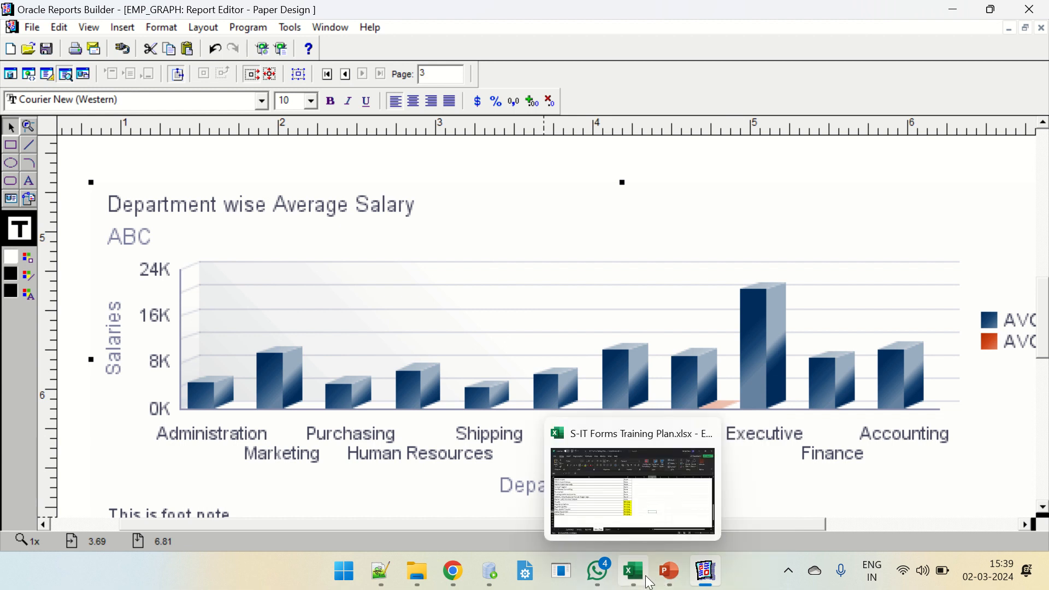
Switch to SQL Developer, change the second average expression's column to emp.Commission_pct and run the query
{"action": "left_click", "coordinate": [490, 571]}
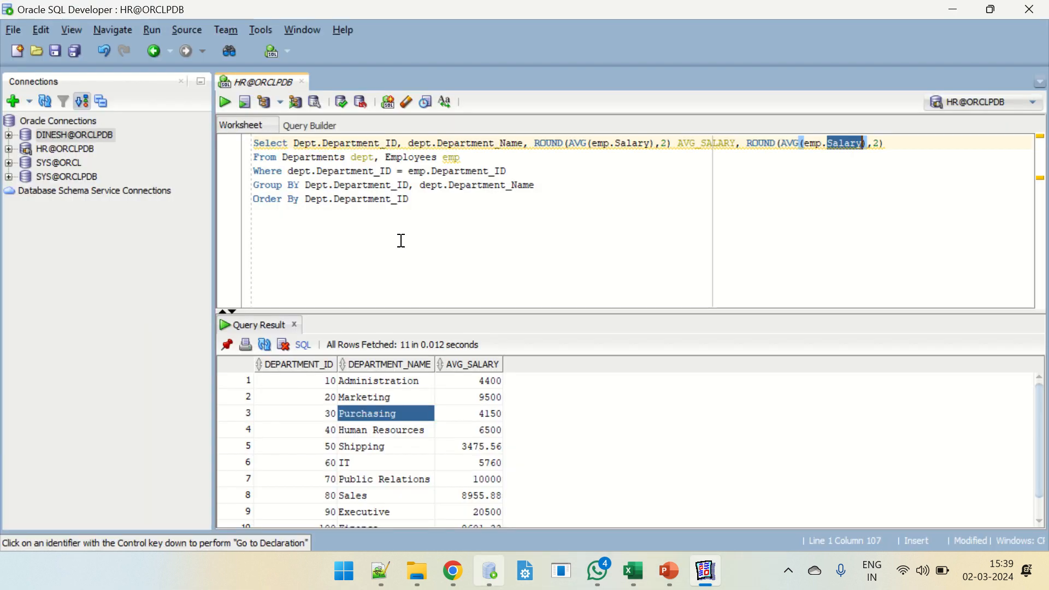
{"action": "triple_click", "coordinate": [418, 158]}
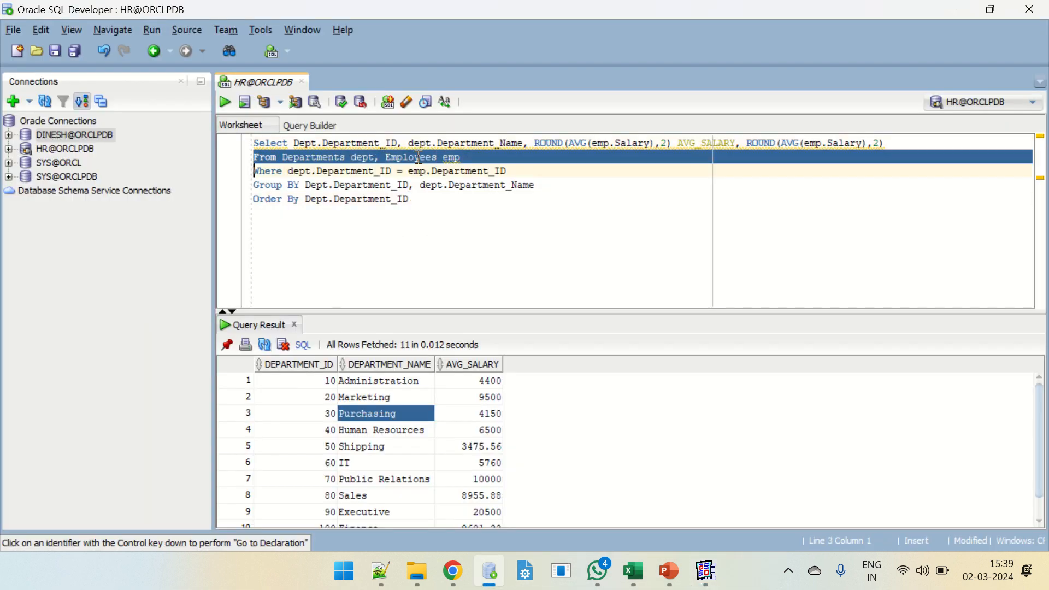
{"action": "double_click", "coordinate": [418, 157]}
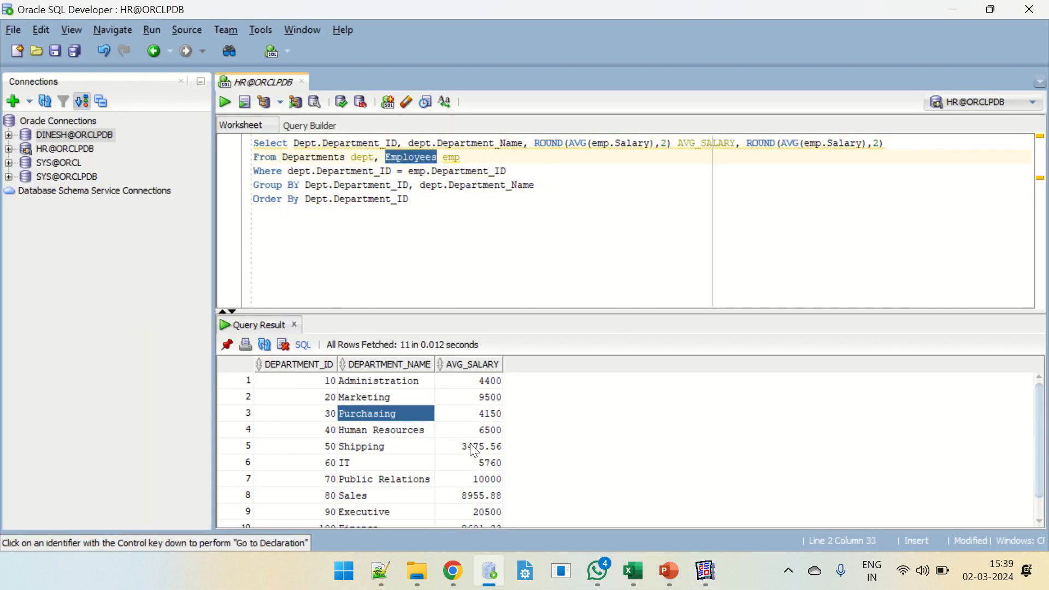
{"action": "left_click_drag", "start_coordinate": [486, 414], "coordinate": [481, 480]}
{"action": "left_click", "coordinate": [632, 234]}
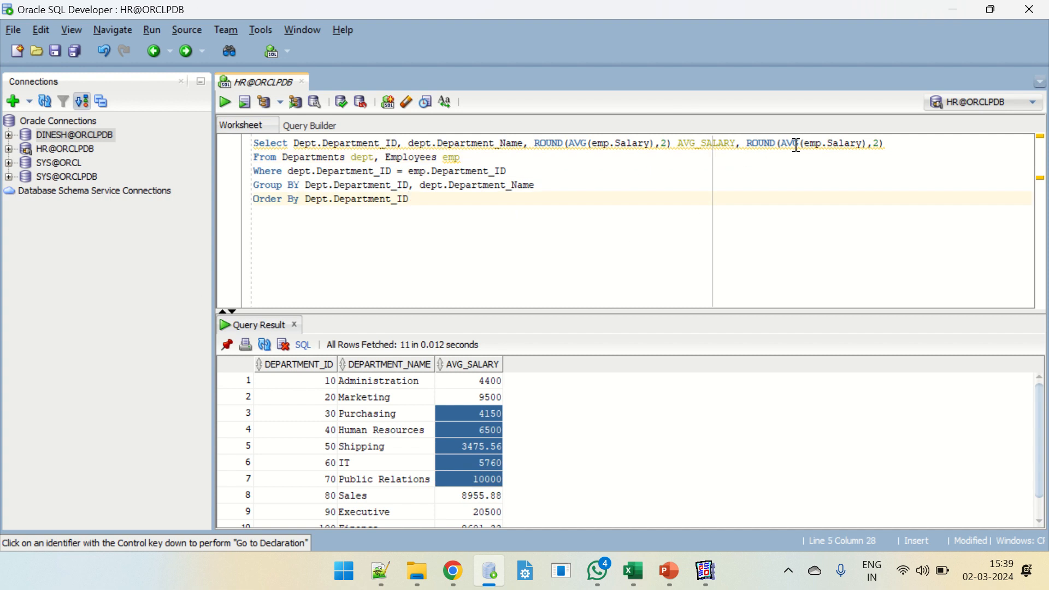
{"action": "double_click", "coordinate": [845, 142]}
{"action": "type", "text": "Commiss"}
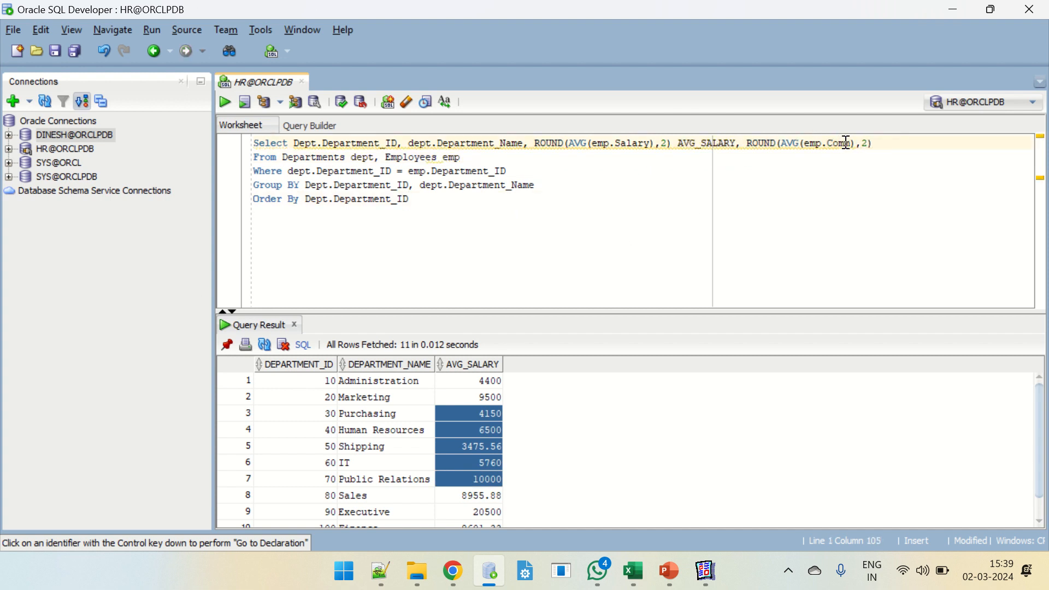
{"action": "type", "text": "ion_pct"}
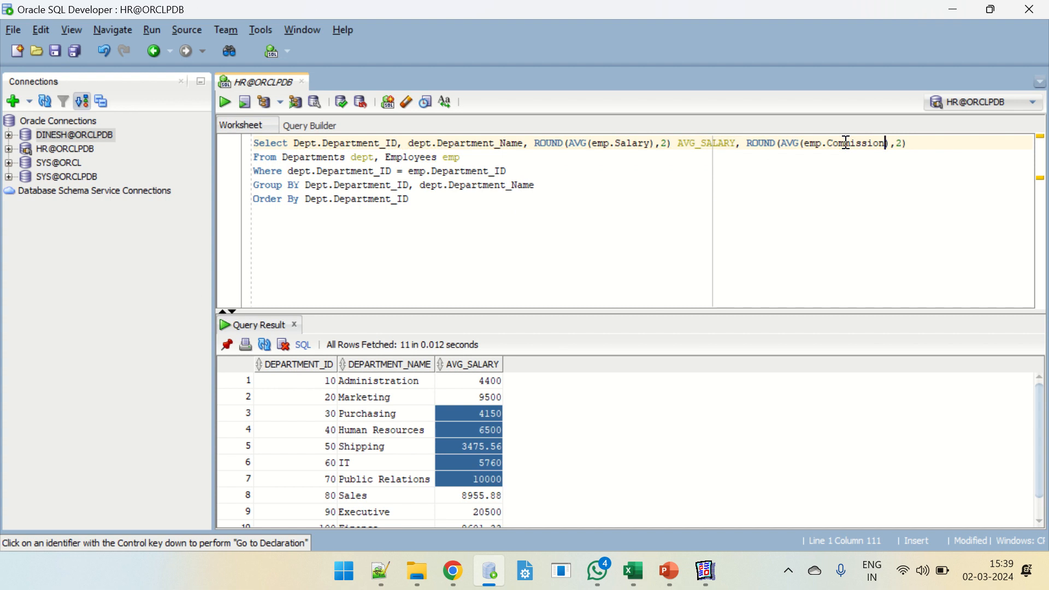
{"action": "left_click", "coordinate": [225, 102]}
Examine the average salary and average commission of each department in the query result, especially the Sales row
{"action": "left_click", "coordinate": [609, 401]}
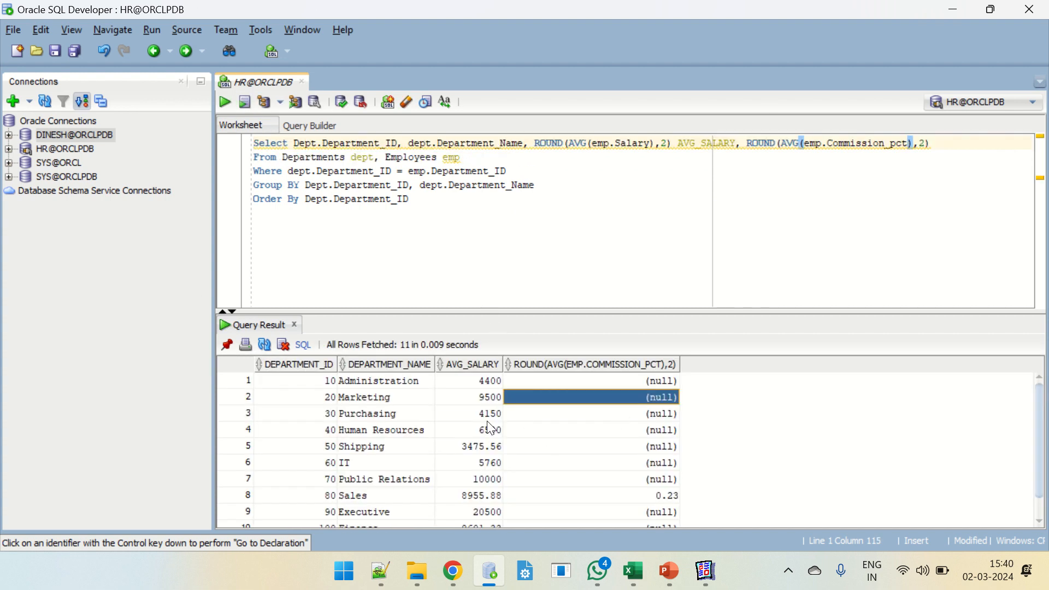
{"action": "left_click_drag", "start_coordinate": [474, 397], "coordinate": [484, 495]}
{"action": "left_click", "coordinate": [656, 502]}
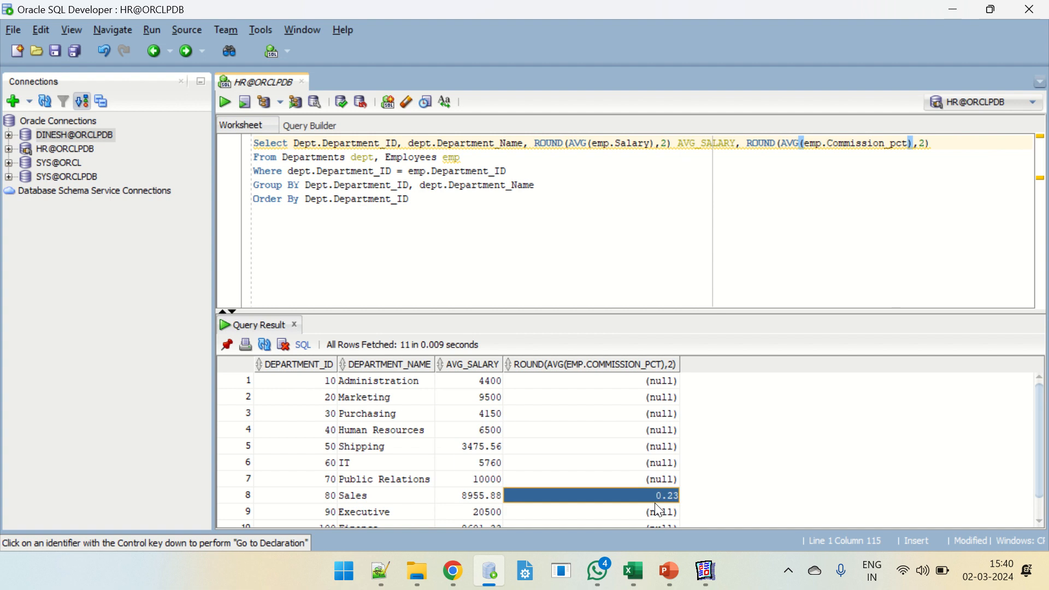
{"action": "scroll", "coordinate": [651, 497], "scroll_direction": "down", "scroll_amount": 2}
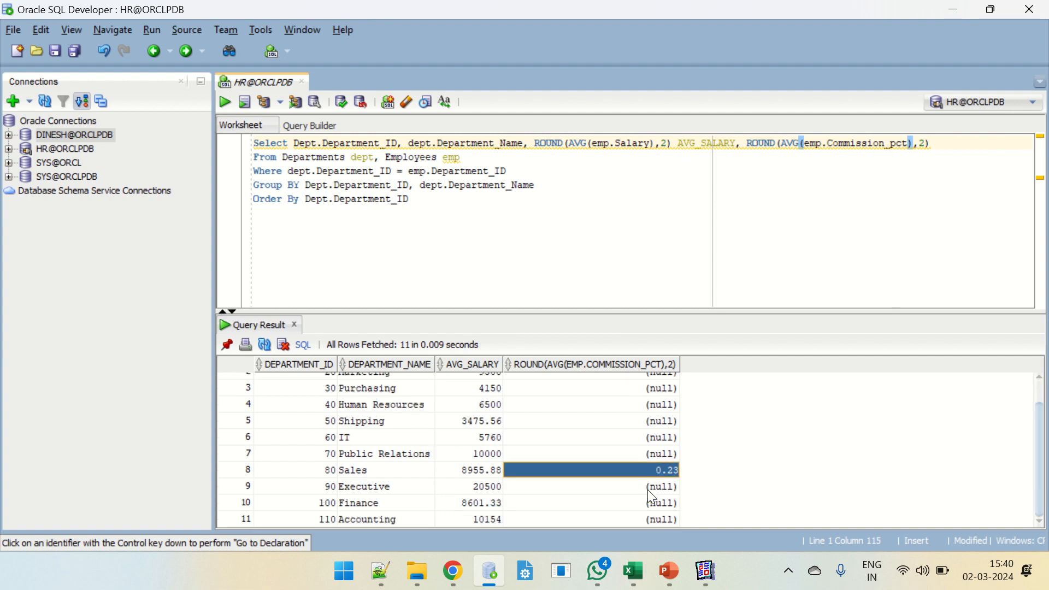
{"action": "mouse_move", "coordinate": [484, 471]}
{"action": "left_mouse_down"}
{"action": "mouse_move", "coordinate": [452, 470]}
{"action": "mouse_move", "coordinate": [532, 471]}
{"action": "mouse_move", "coordinate": [481, 474]}
{"action": "left_mouse_up"}
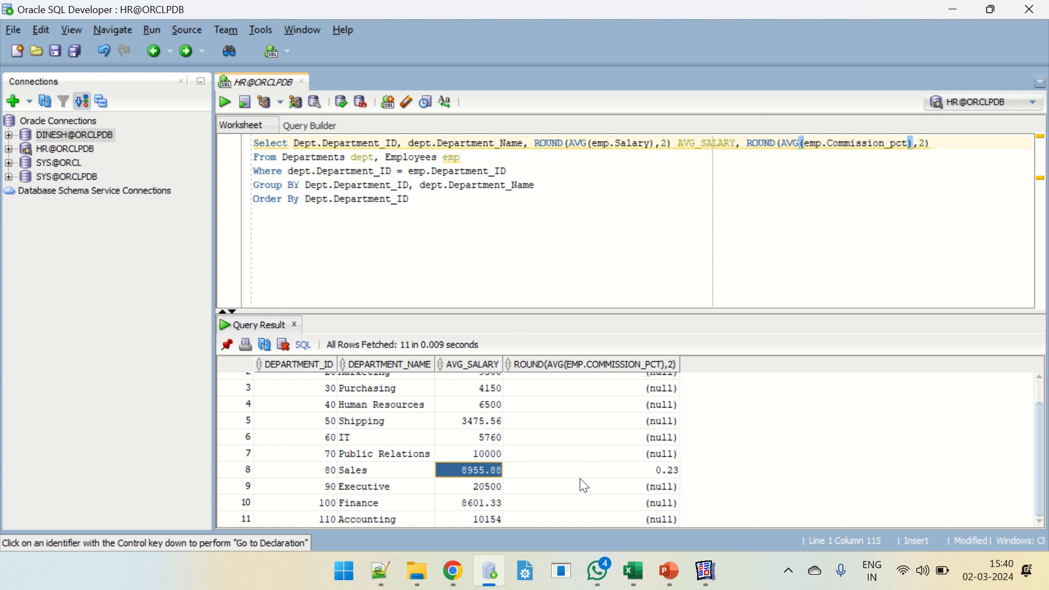
{"action": "scroll", "coordinate": [586, 485], "scroll_direction": "up", "scroll_amount": 2}
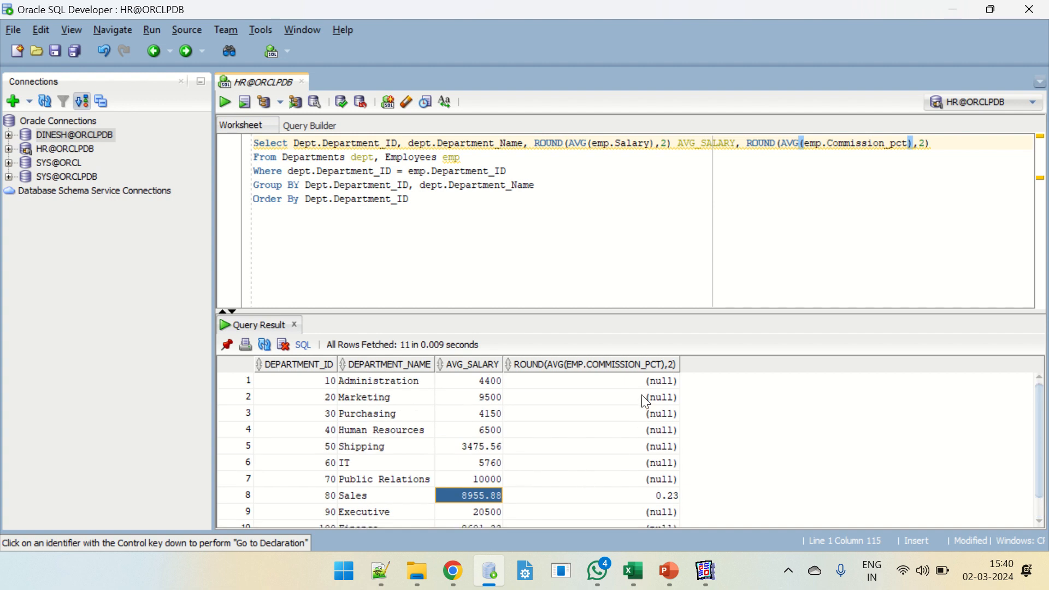
{"action": "left_click_drag", "start_coordinate": [646, 383], "coordinate": [623, 494]}
{"action": "left_click", "coordinate": [642, 496]}
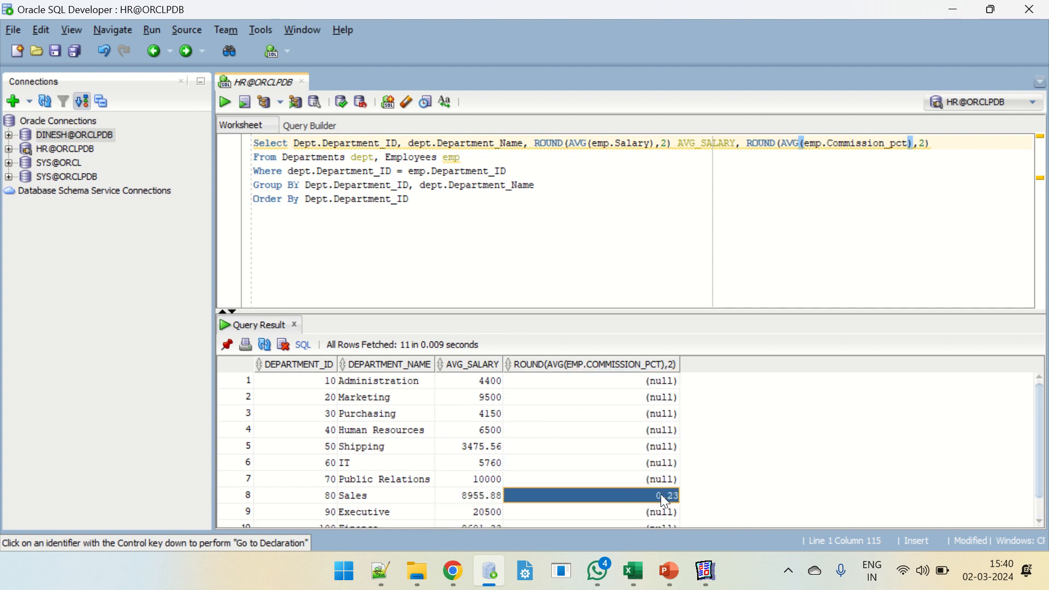
{"action": "left_click", "coordinate": [658, 476]}
{"action": "left_click", "coordinate": [649, 497]}
{"action": "key", "text": "alt+Tab"}
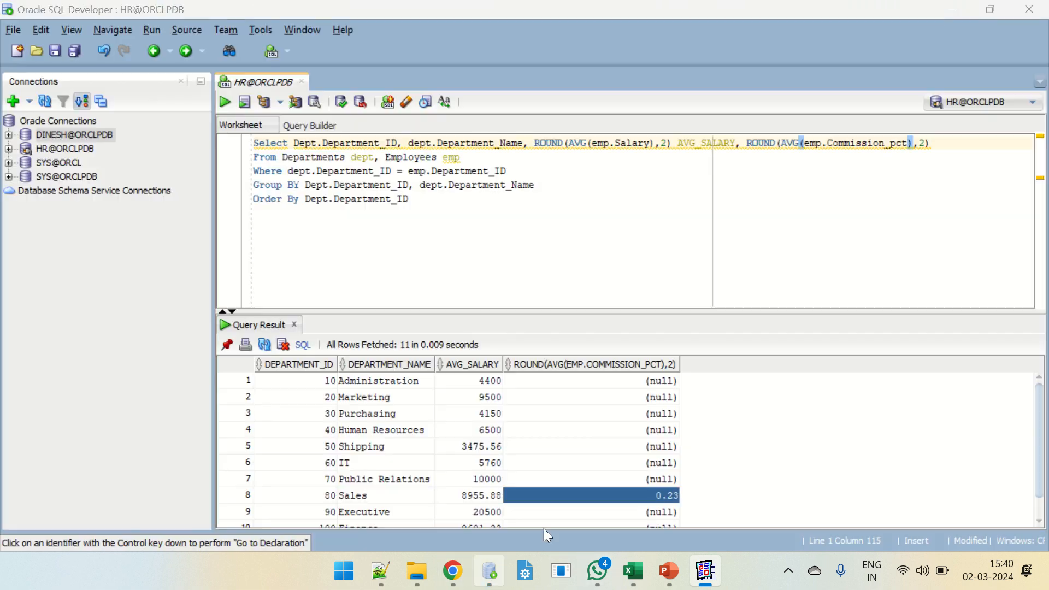
{"action": "left_click", "coordinate": [489, 571]}
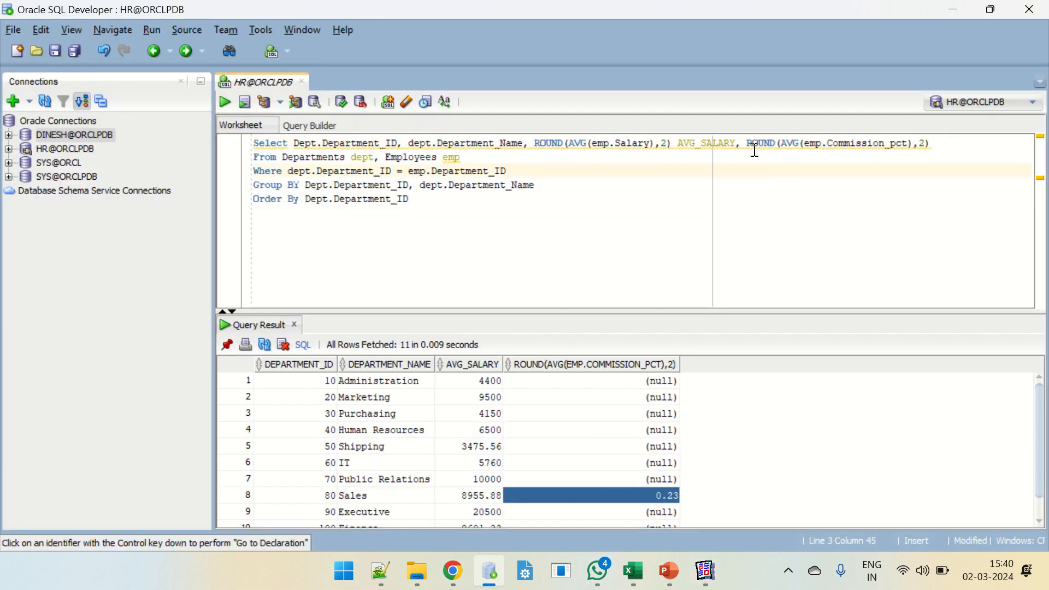
Replace the commission average expression in the Select list with a copy of ROUND(AVG(emp.Salary),2)
{"action": "left_click_drag", "start_coordinate": [534, 143], "coordinate": [672, 146]}
{"action": "key", "text": "ctrl+c"}
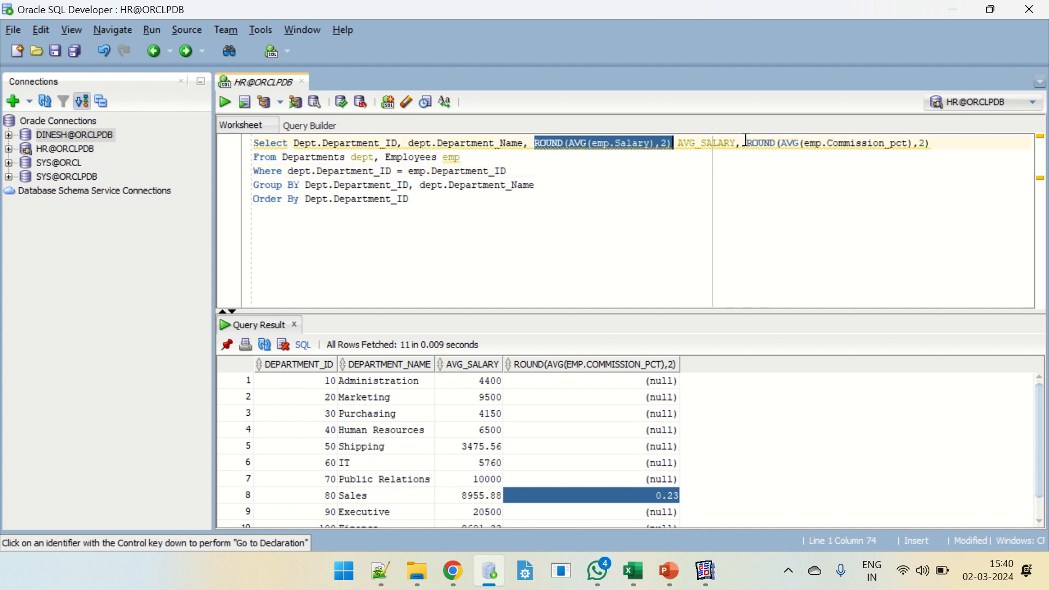
{"action": "left_click_drag", "start_coordinate": [744, 141], "coordinate": [915, 146]}
{"action": "left_click", "coordinate": [800, 157]}
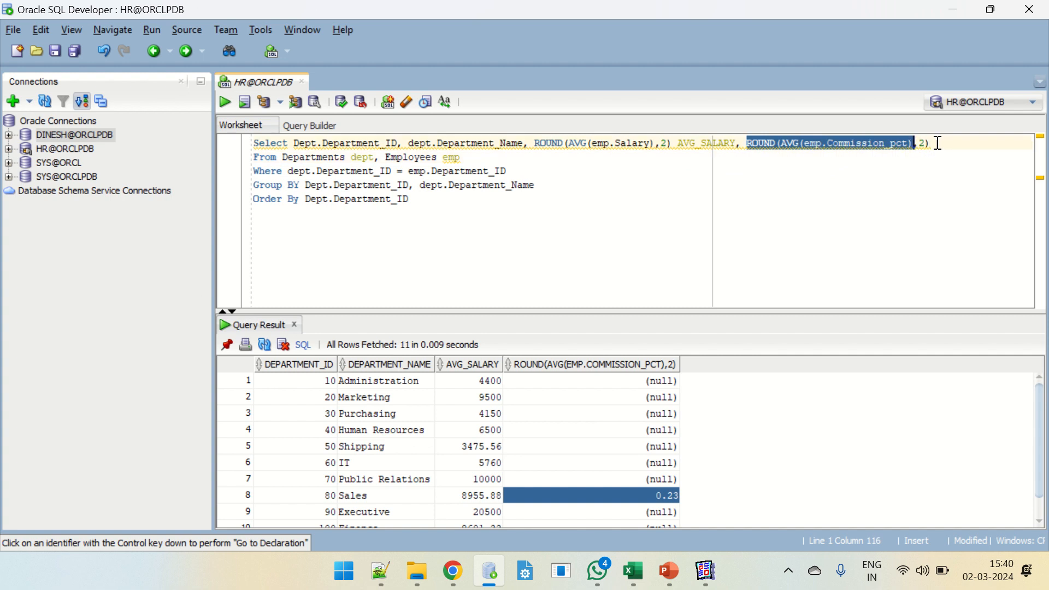
{"action": "key", "text": "ctrl+v"}
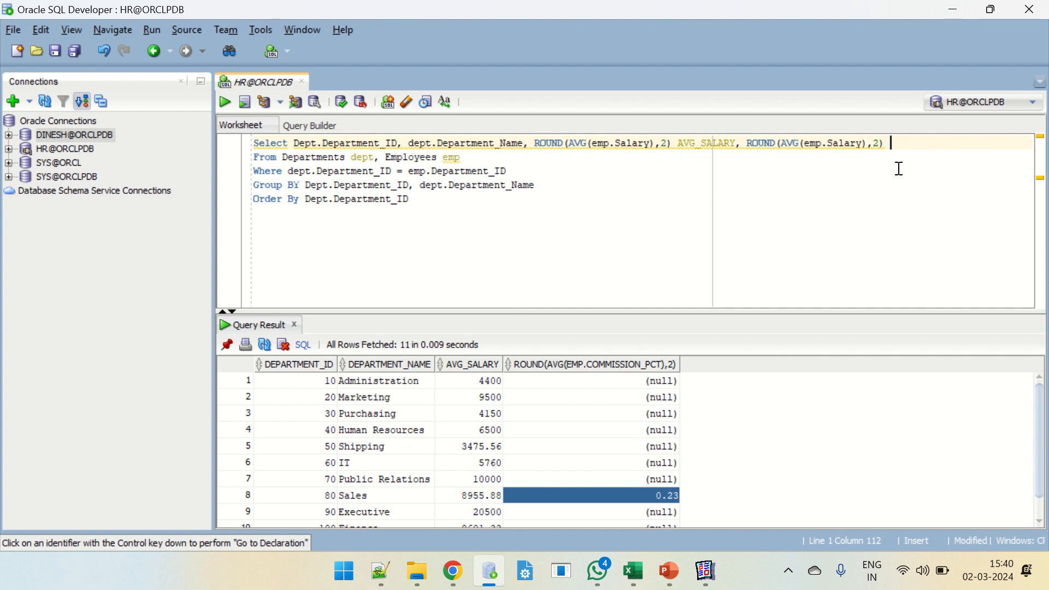
{"action": "type", "text": "Max"}
{"action": "mouse_move", "coordinate": [751, 147]}
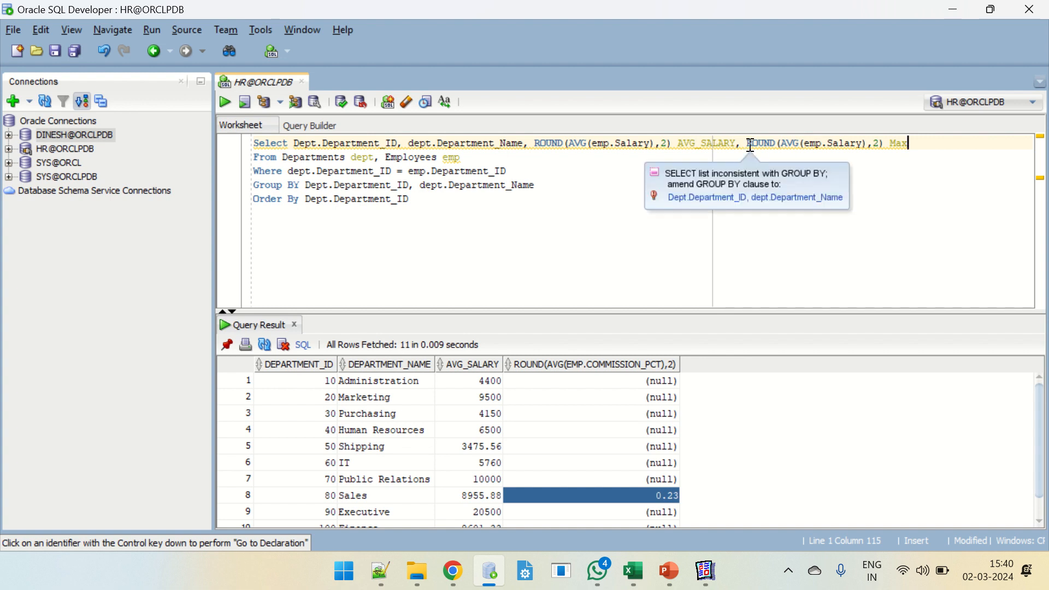
{"action": "left_click", "coordinate": [750, 147]}
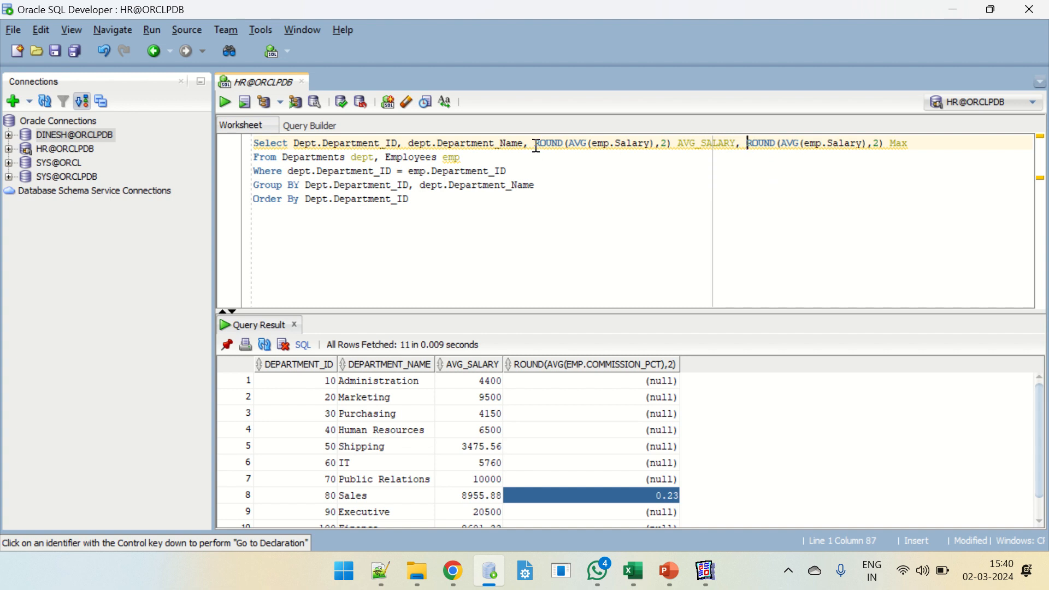
{"action": "left_click_drag", "start_coordinate": [534, 143], "coordinate": [736, 145]}
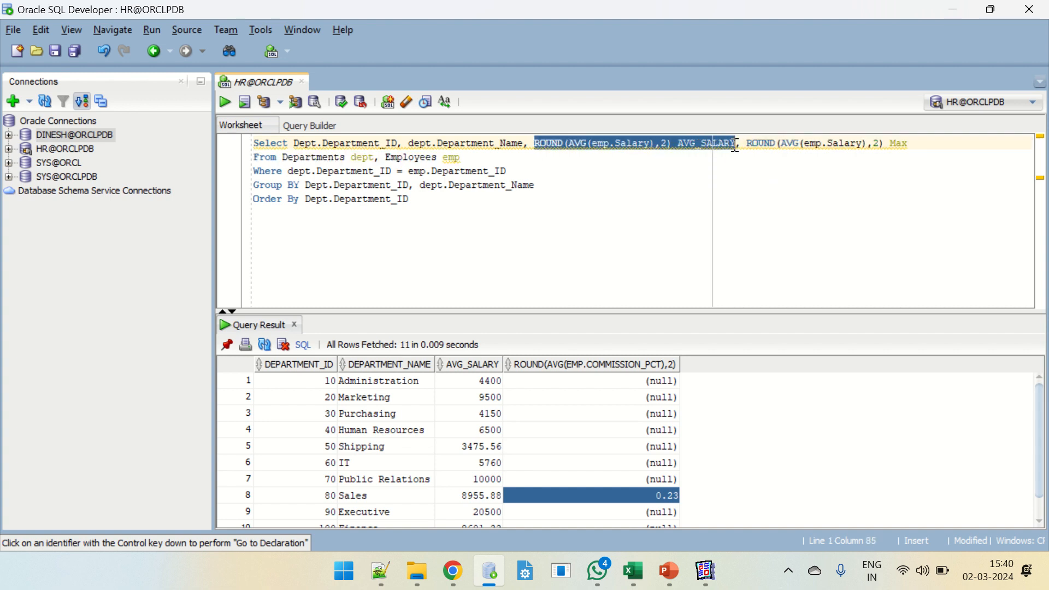
{"action": "left_click", "coordinate": [749, 144]}
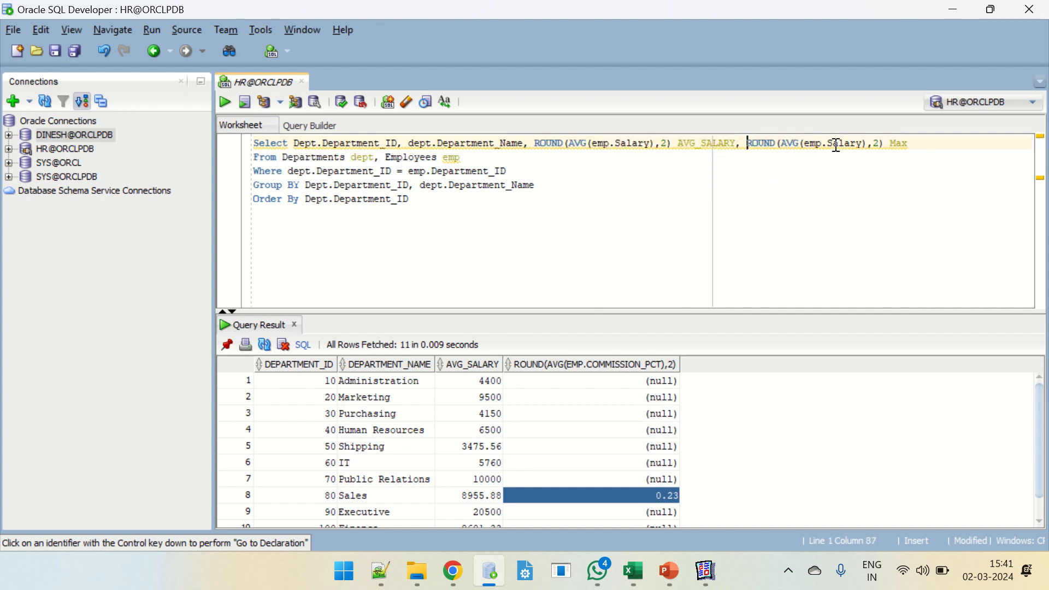
{"action": "left_click", "coordinate": [916, 144]}
{"action": "key", "text": "BackSpace"}
{"action": "key", "text": "BackSpace"}
{"action": "key", "text": "BackSpace"}
{"action": "key", "text": "BackSpace"}
Put each of the two ROUND(AVG(emp.Salary),2) expressions on its own line in the Select list
{"action": "left_click_drag", "start_coordinate": [604, 143], "coordinate": [628, 143]}
{"action": "left_click", "coordinate": [778, 144]}
{"action": "left_click_drag", "start_coordinate": [747, 145], "coordinate": [910, 145]}
{"action": "key", "text": "Left"}
{"action": "key", "text": "Return"}
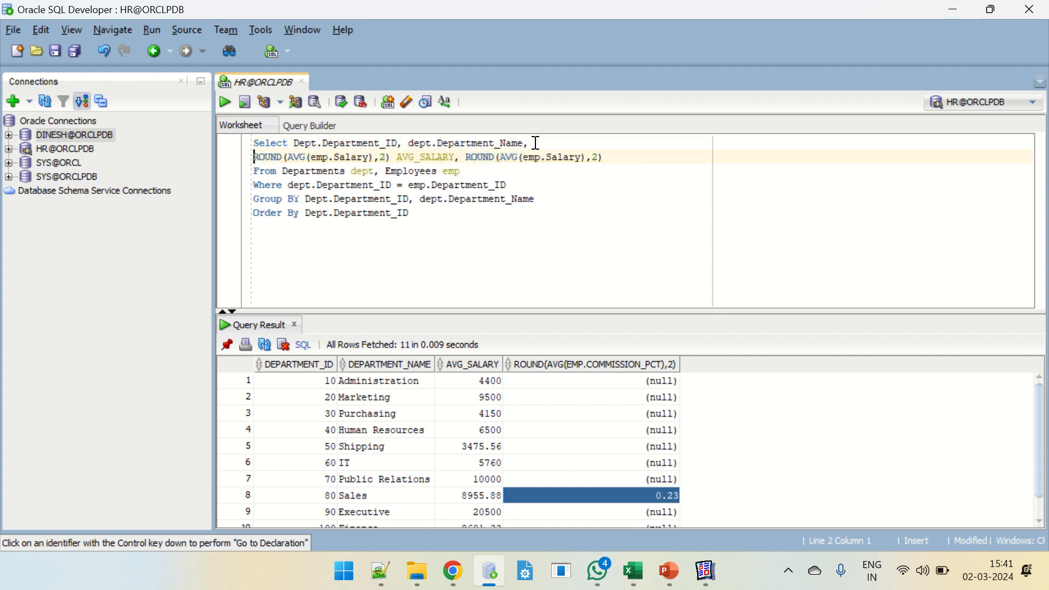
{"action": "key", "text": "Return"}
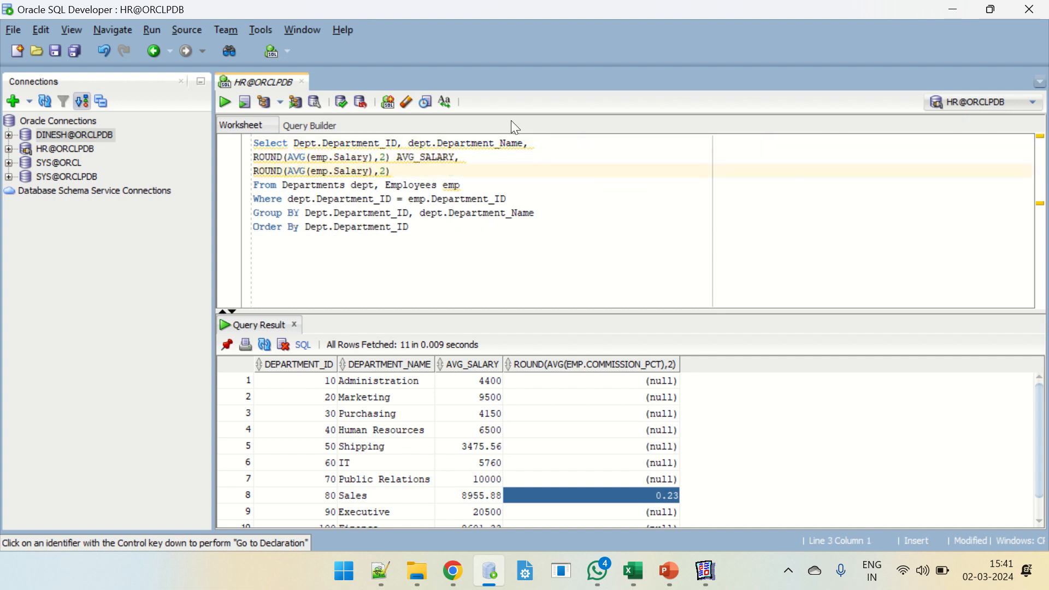
Give the second salary expression the alias Max_Salary with a trailing comma, and duplicate that line directly below it
{"action": "left_click", "coordinate": [414, 173]}
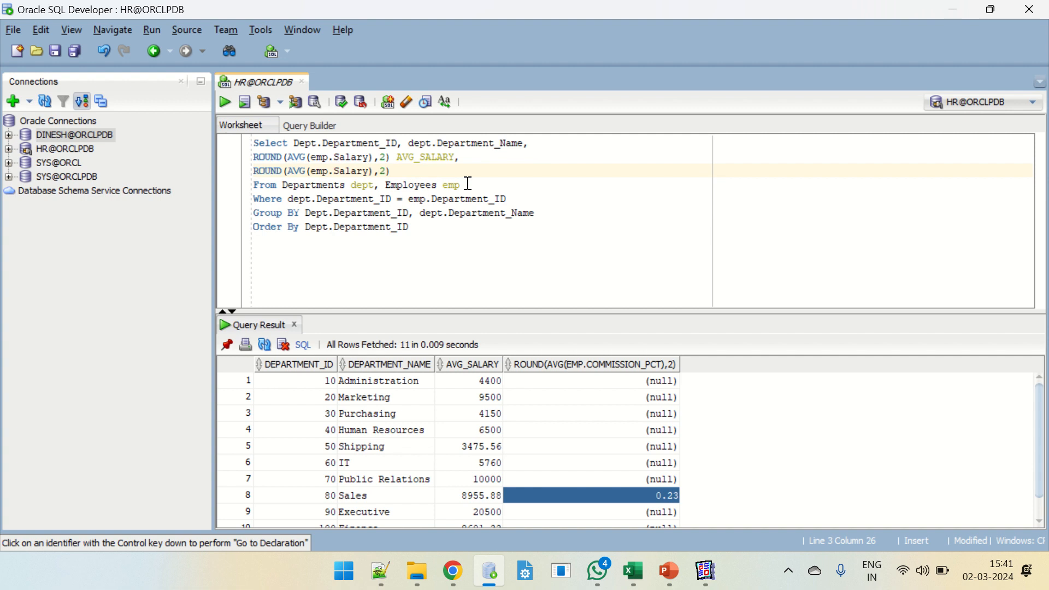
{"action": "type", "text": "Max_Salary"}
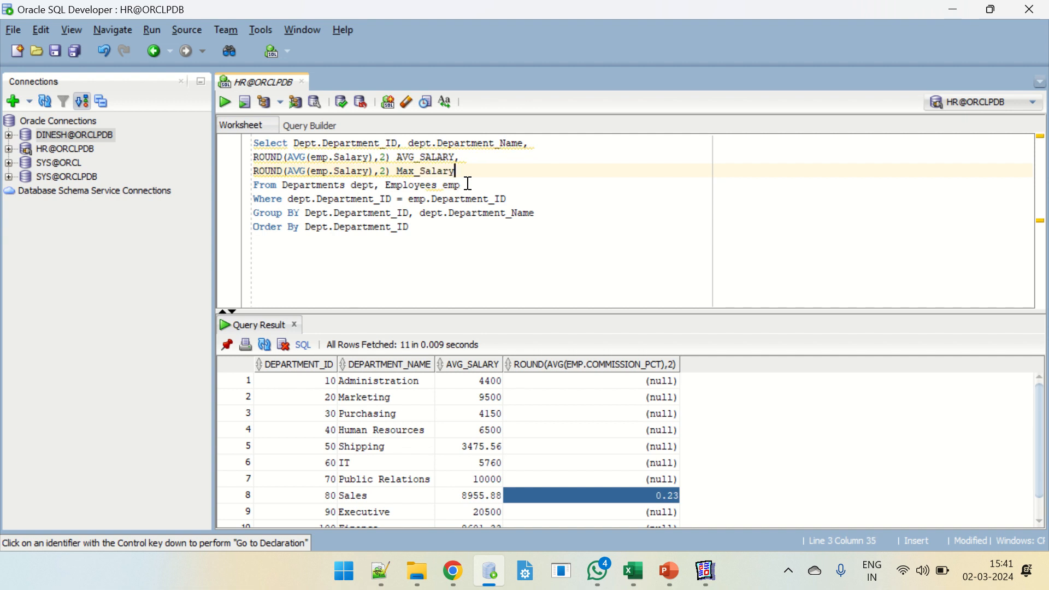
{"action": "type", "text": ","}
{"action": "key", "text": "shift+Home"}
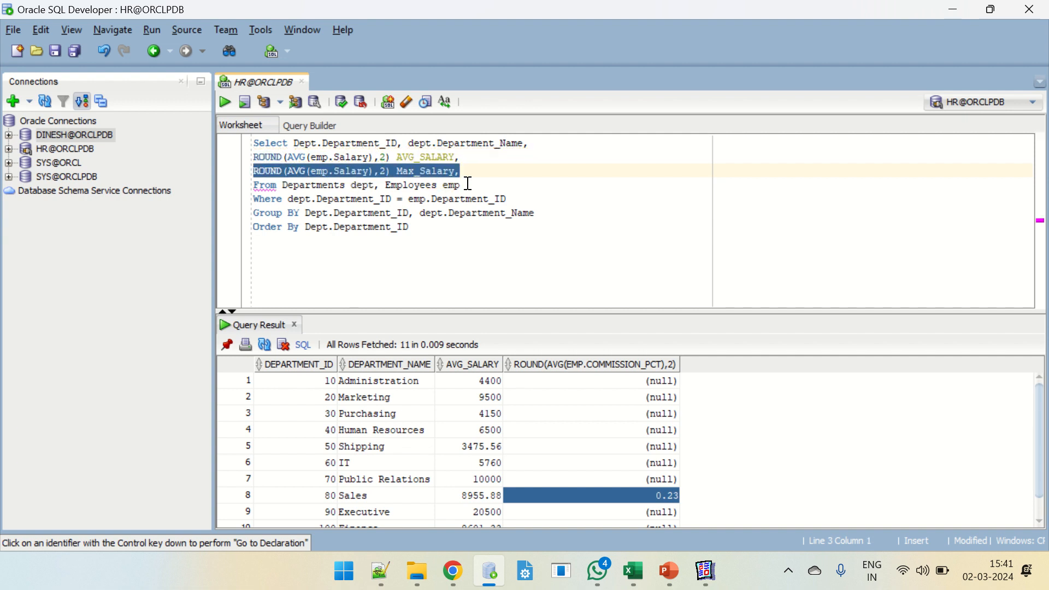
{"action": "key", "text": "ctrl+c"}
{"action": "key", "text": "End"}
{"action": "key", "text": "Return"}
{"action": "key", "text": "ctrl+v"}
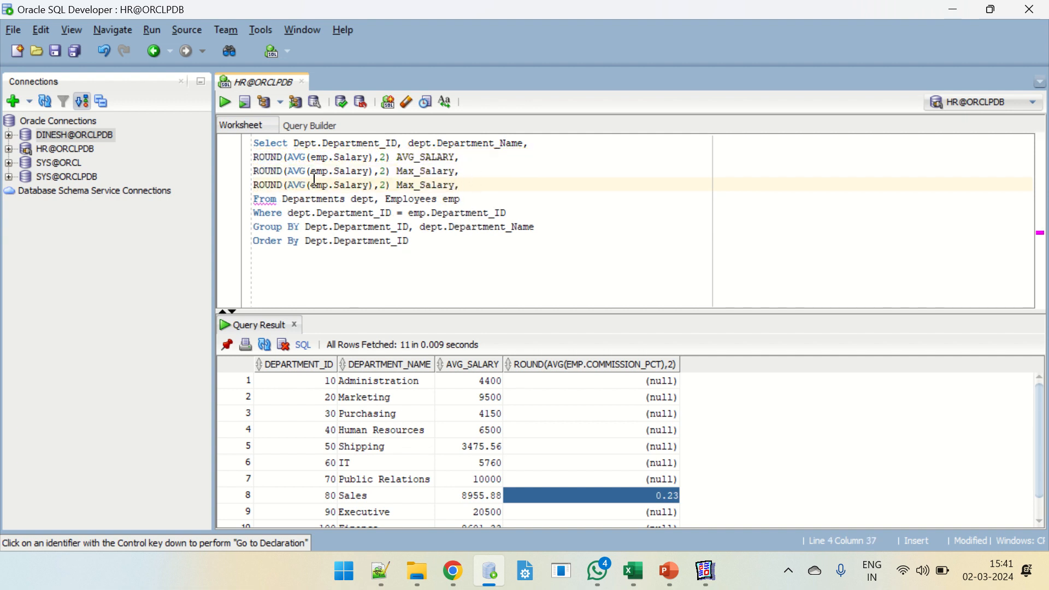
Change the aggregate function to MAX in the first Max_Salary line and to MIN in its duplicate
{"action": "double_click", "coordinate": [289, 172]}
{"action": "type", "text": "MAX"}
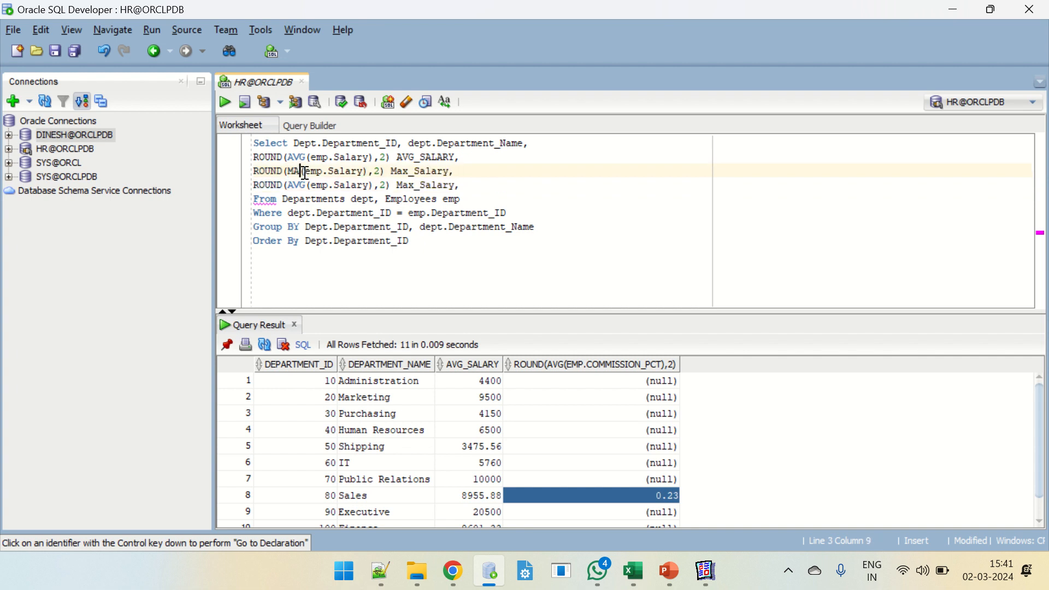
{"action": "double_click", "coordinate": [290, 186]}
{"action": "type", "text": "MIN"}
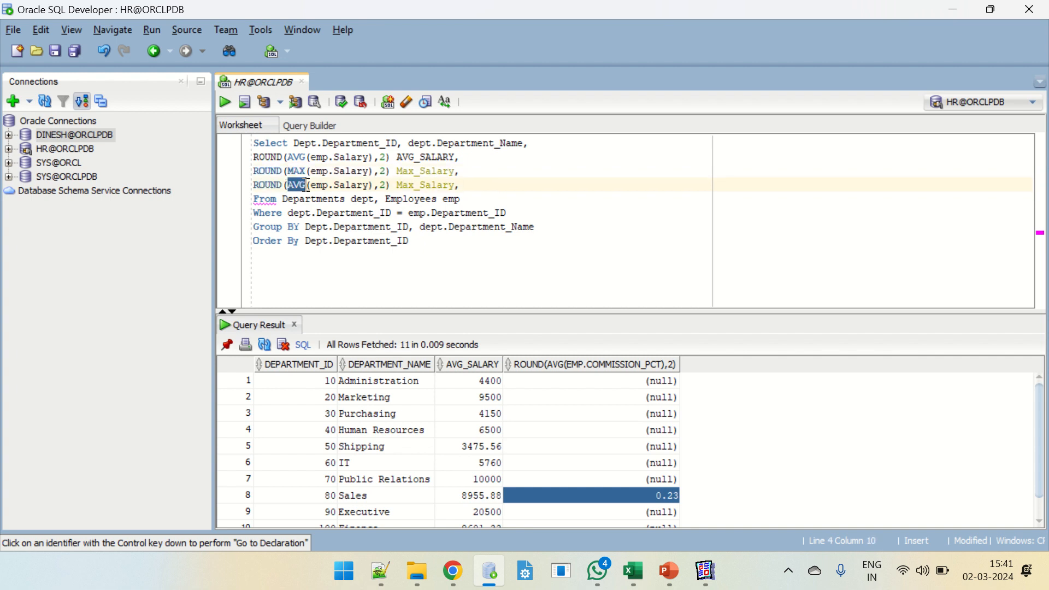
Give the MIN expression the alias Min_Salary without a trailing comma and run the query
{"action": "mouse_move", "coordinate": [394, 185]}
{"action": "left_mouse_down"}
{"action": "mouse_move", "coordinate": [420, 185]}
{"action": "mouse_move", "coordinate": [411, 186]}
{"action": "left_mouse_up"}
{"action": "type", "text": "Min"}
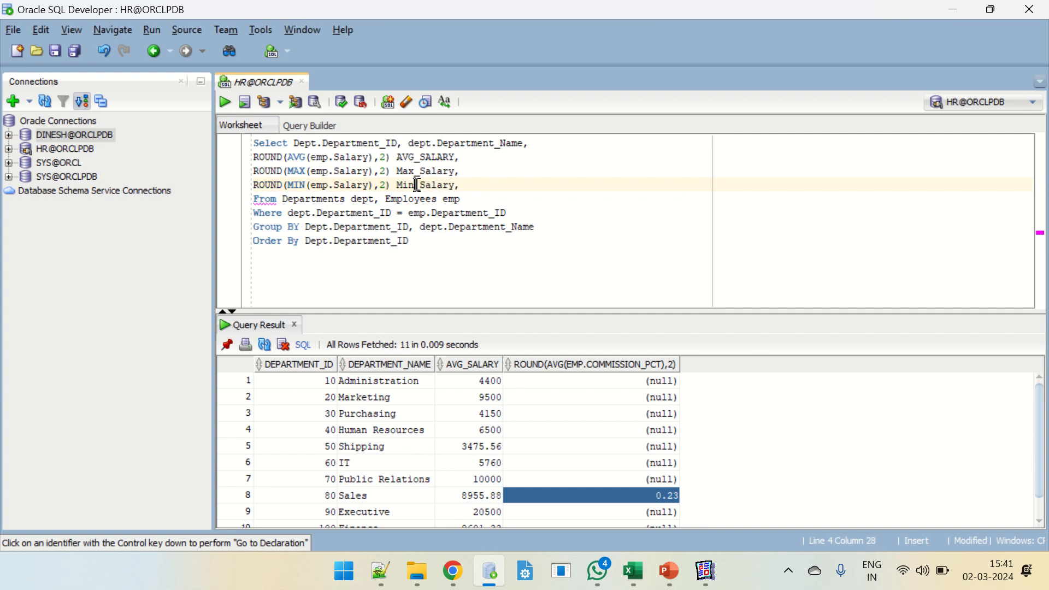
{"action": "left_click", "coordinate": [480, 187]}
{"action": "key", "text": "BackSpace"}
{"action": "left_click", "coordinate": [225, 102]}
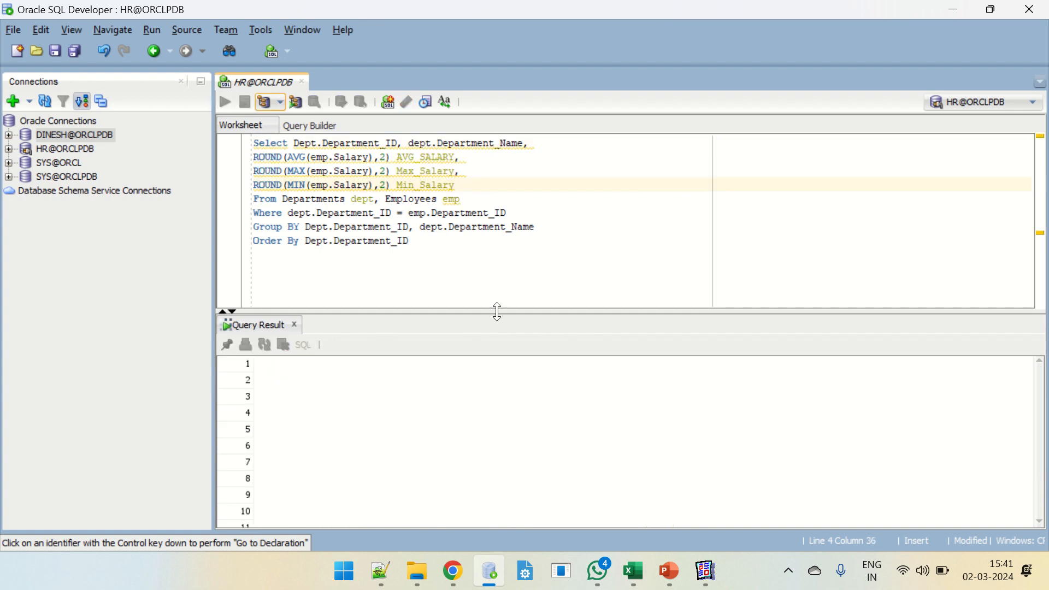
Examine the average, maximum and minimum salary columns of the departments in the query result
{"action": "left_click_drag", "start_coordinate": [488, 402], "coordinate": [601, 523]}
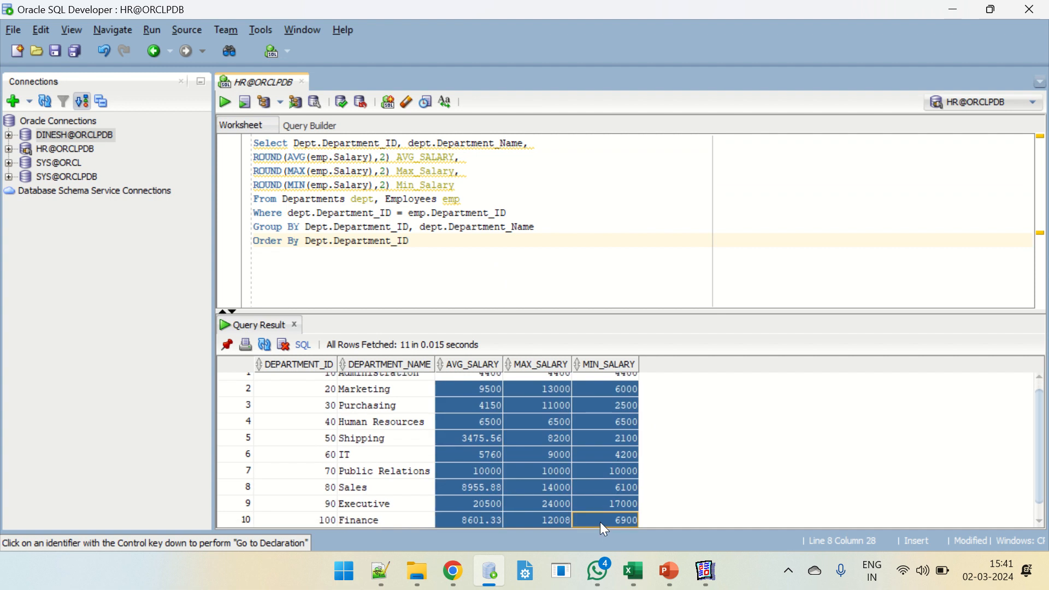
{"action": "left_click", "coordinate": [463, 489]}
{"action": "scroll", "coordinate": [428, 491], "scroll_direction": "up", "scroll_amount": 1}
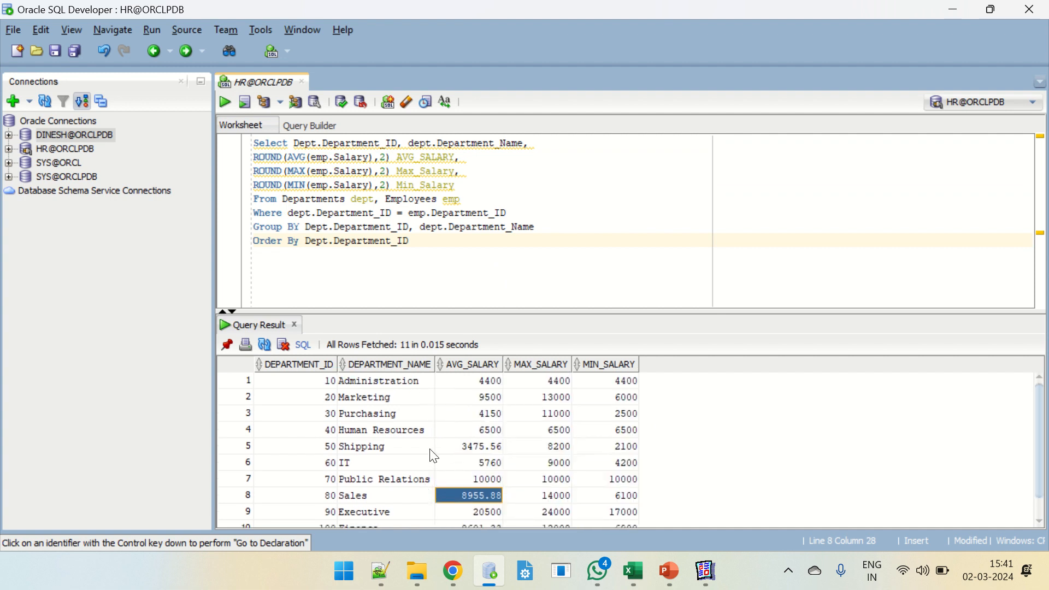
{"action": "left_click_drag", "start_coordinate": [392, 385], "coordinate": [575, 382]}
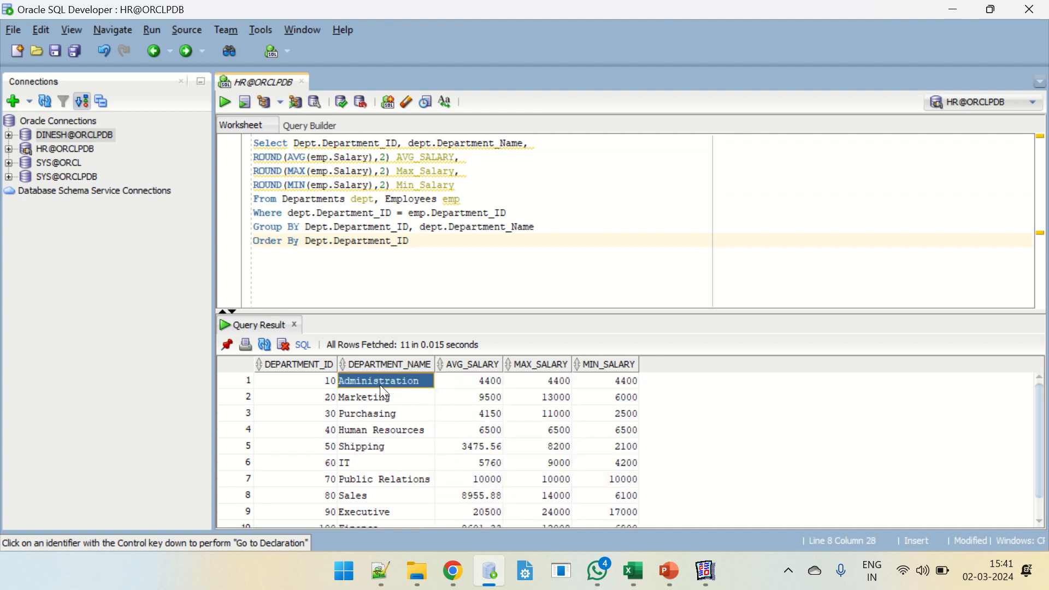
{"action": "left_click_drag", "start_coordinate": [380, 385], "coordinate": [605, 387]}
{"action": "left_click_drag", "start_coordinate": [377, 397], "coordinate": [625, 404]}
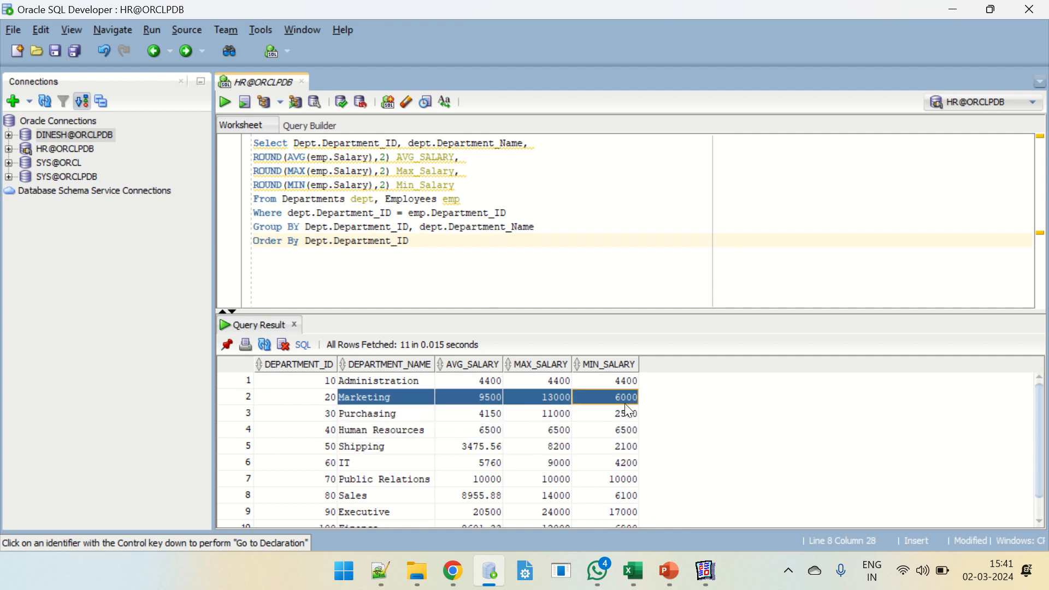
Copy the whole query and, in Oracle Reports Builder's Data Model, replace the SQL statement of Q_2 with it
{"action": "left_click", "coordinate": [363, 241]}
{"action": "left_click_drag", "start_coordinate": [418, 241], "coordinate": [179, 146]}
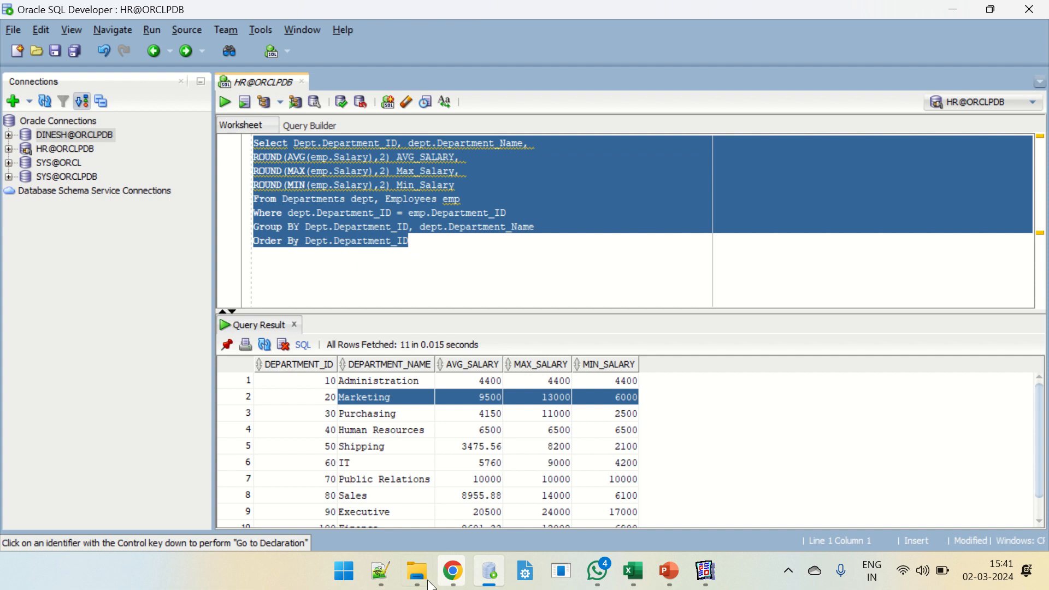
{"action": "left_click", "coordinate": [706, 571]}
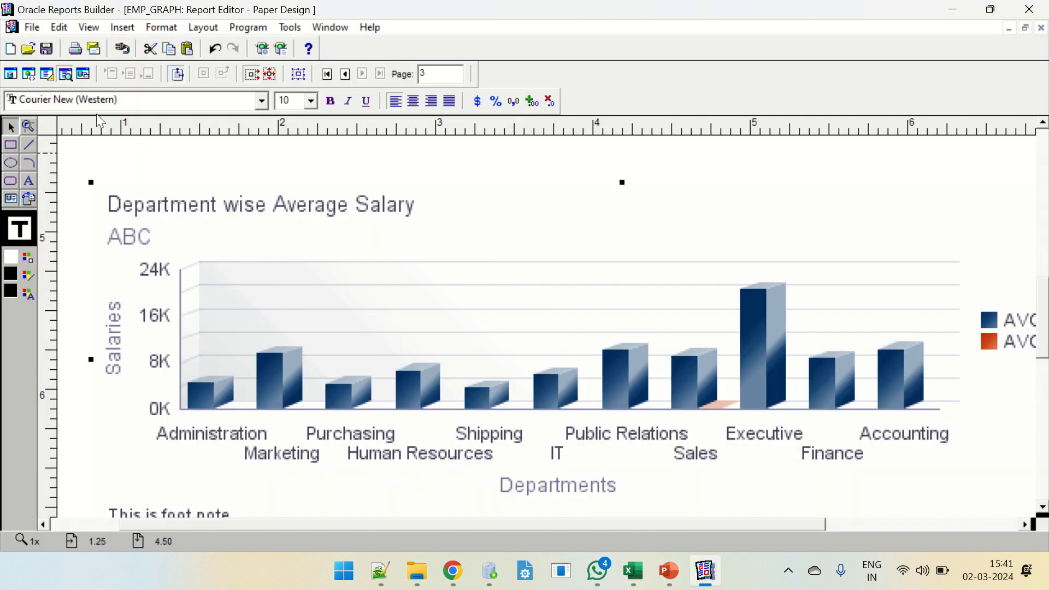
{"action": "left_click", "coordinate": [10, 74]}
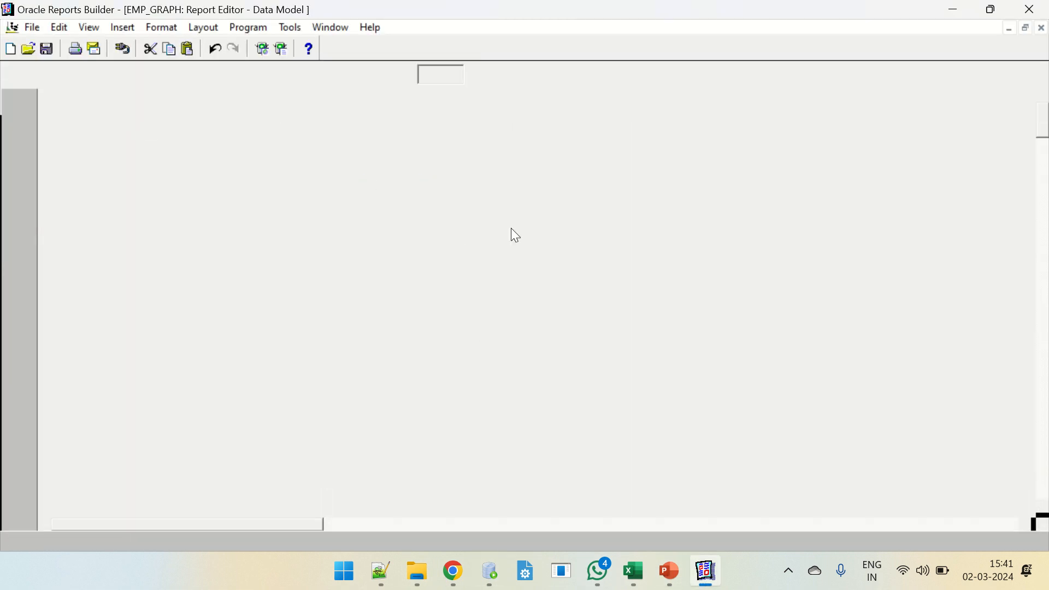
{"action": "double_click", "coordinate": [495, 189]}
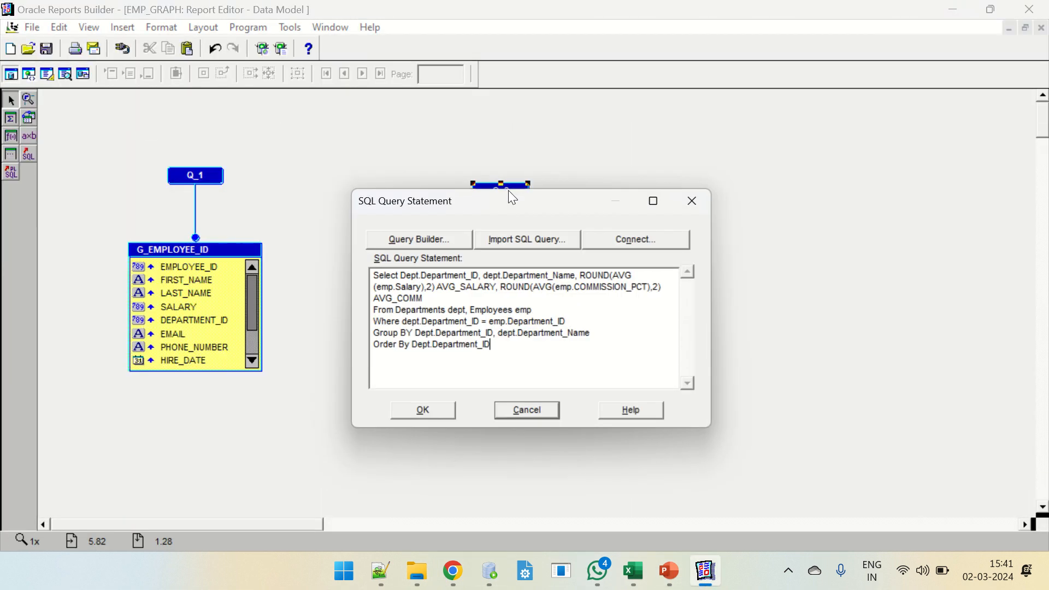
{"action": "left_click_drag", "start_coordinate": [504, 353], "coordinate": [339, 269]}
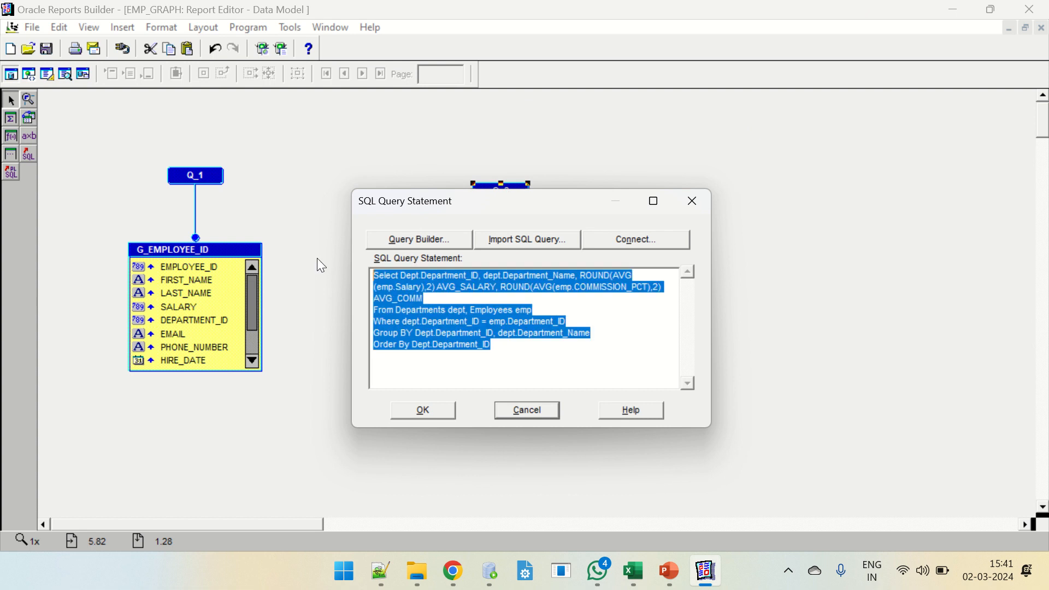
{"action": "key", "text": "ctrl+v"}
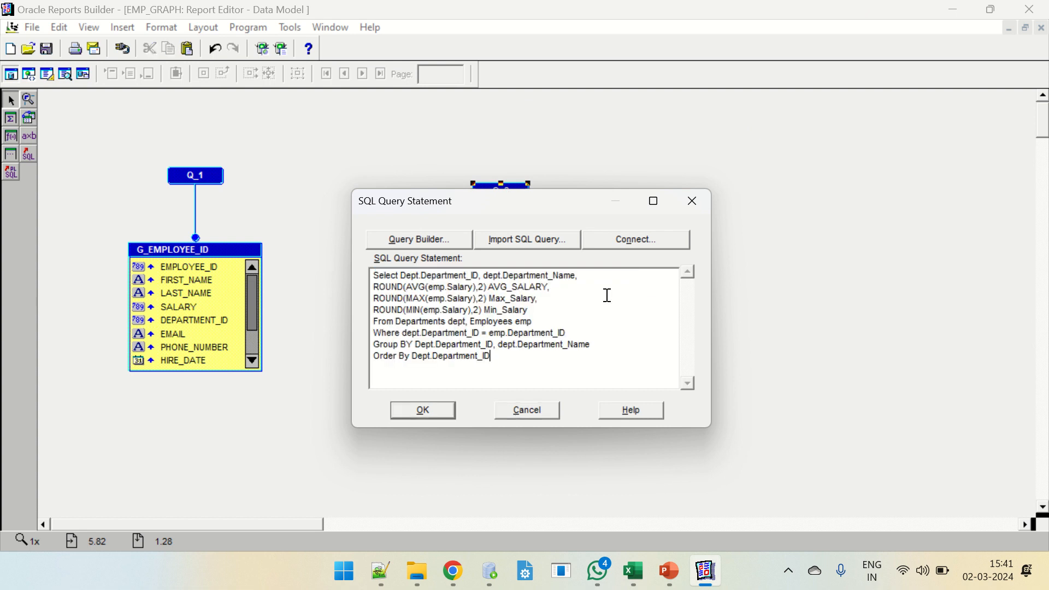
{"action": "left_click", "coordinate": [438, 411]}
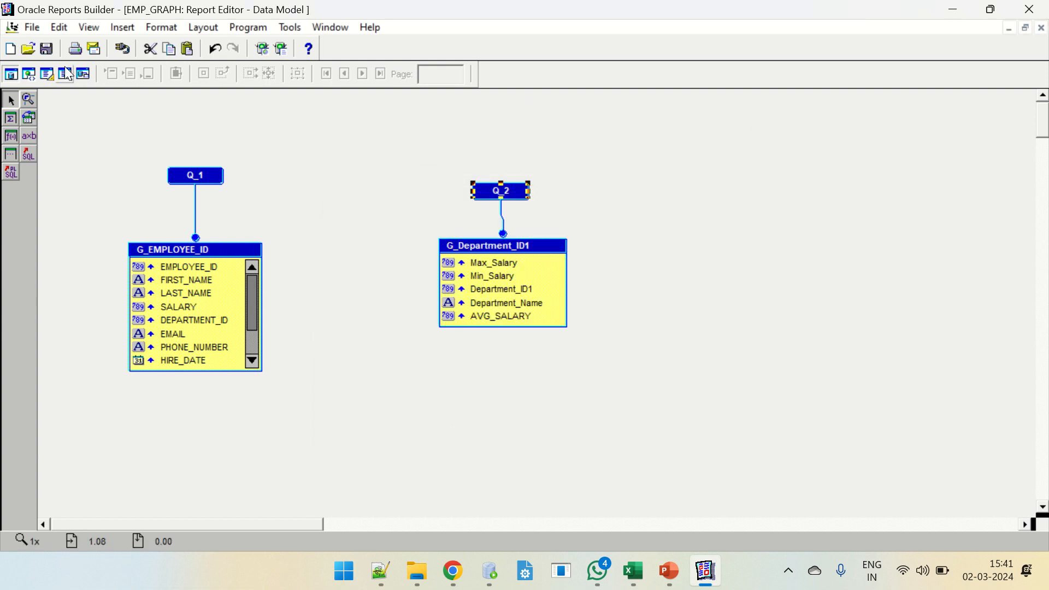
{"action": "left_click", "coordinate": [498, 276]}
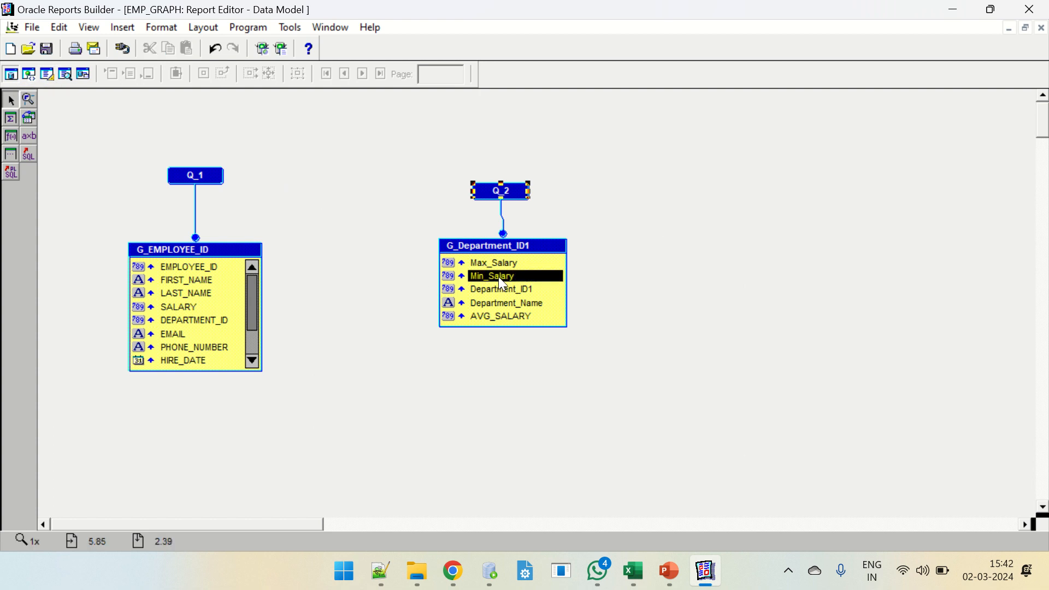
Reopen the Paper Layout graph in the Graph Wizard and choose G_Department_ID1 as its data group
{"action": "left_click", "coordinate": [48, 72]}
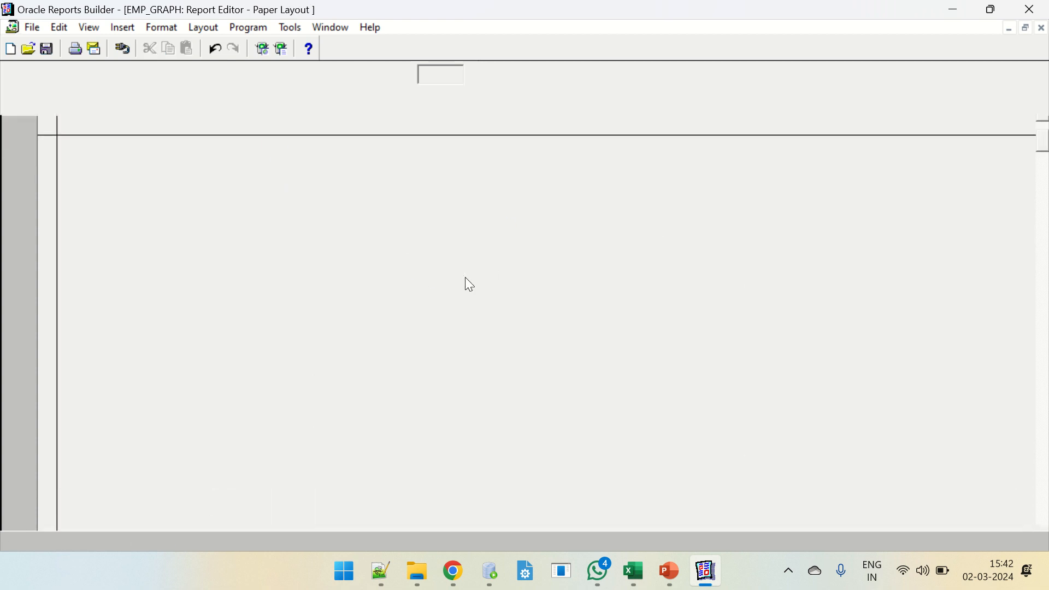
{"action": "right_click", "coordinate": [328, 300]}
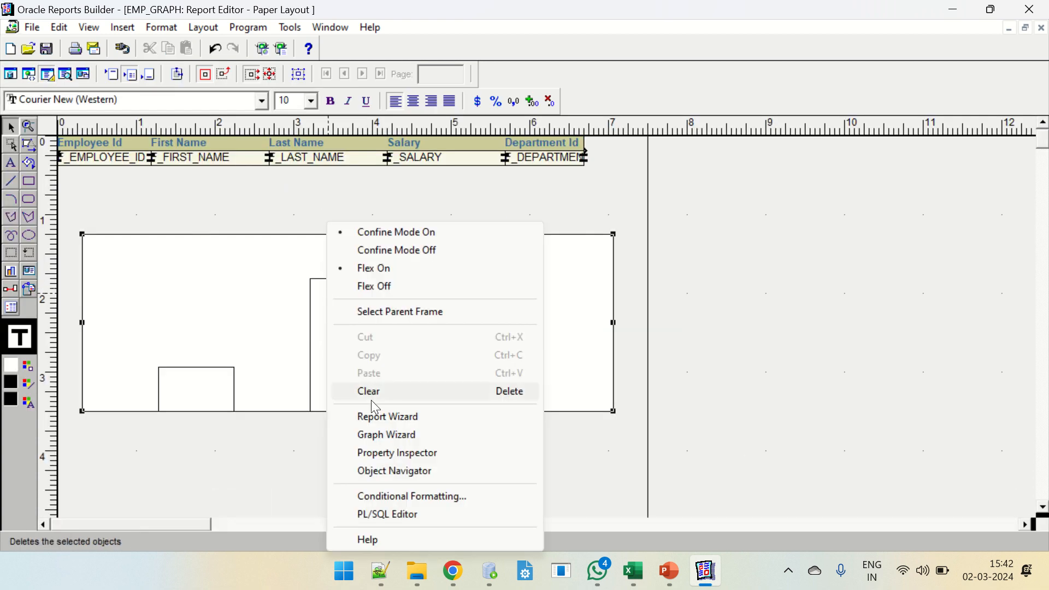
{"action": "left_click", "coordinate": [388, 436]}
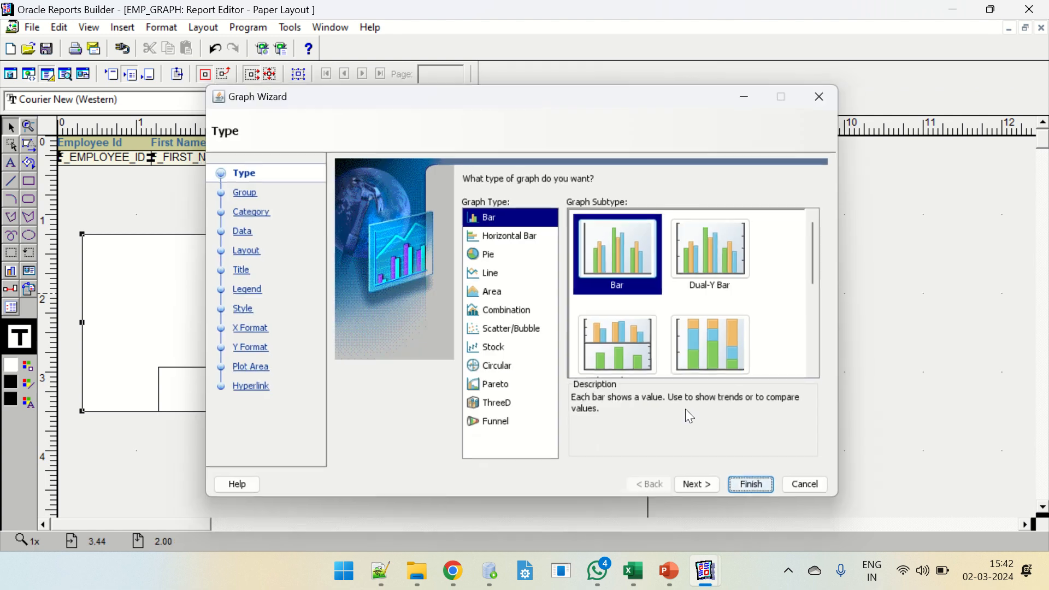
{"action": "left_click", "coordinate": [710, 490]}
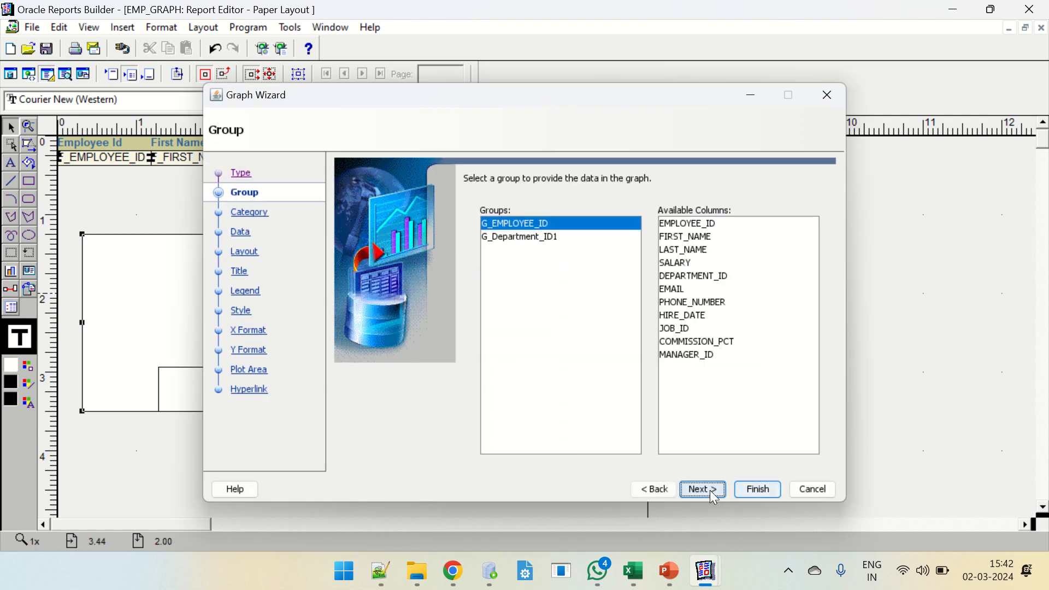
{"action": "left_click", "coordinate": [710, 490]}
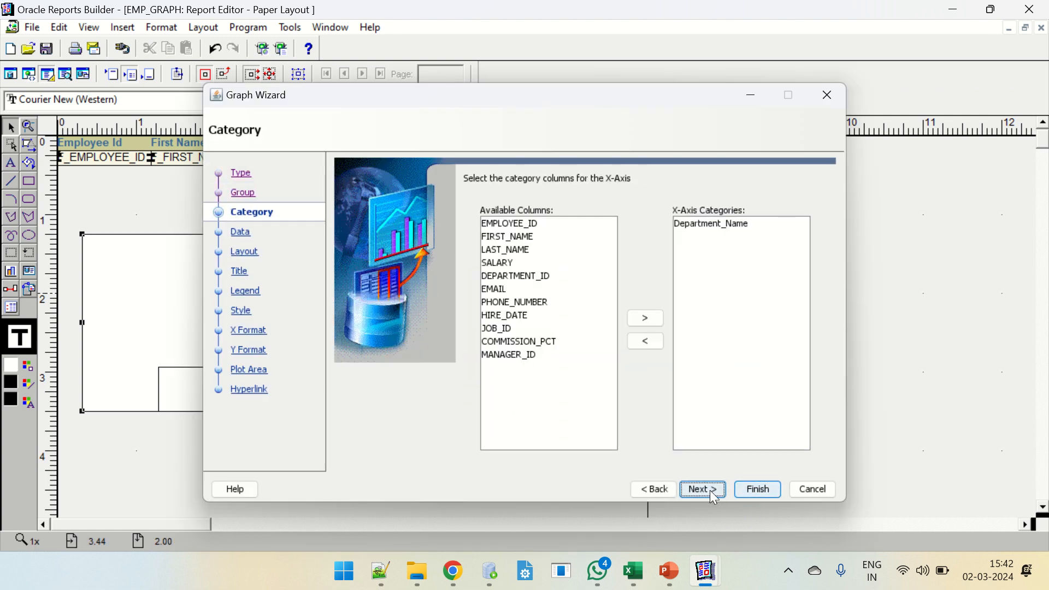
{"action": "left_click", "coordinate": [666, 495]}
{"action": "left_click", "coordinate": [578, 238]}
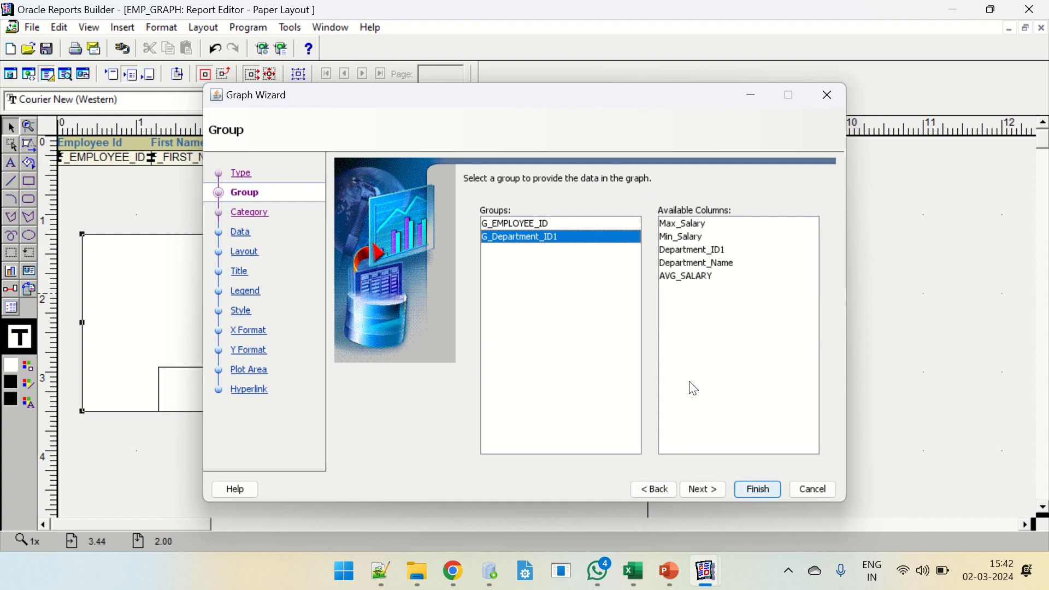
{"action": "left_click", "coordinate": [704, 489]}
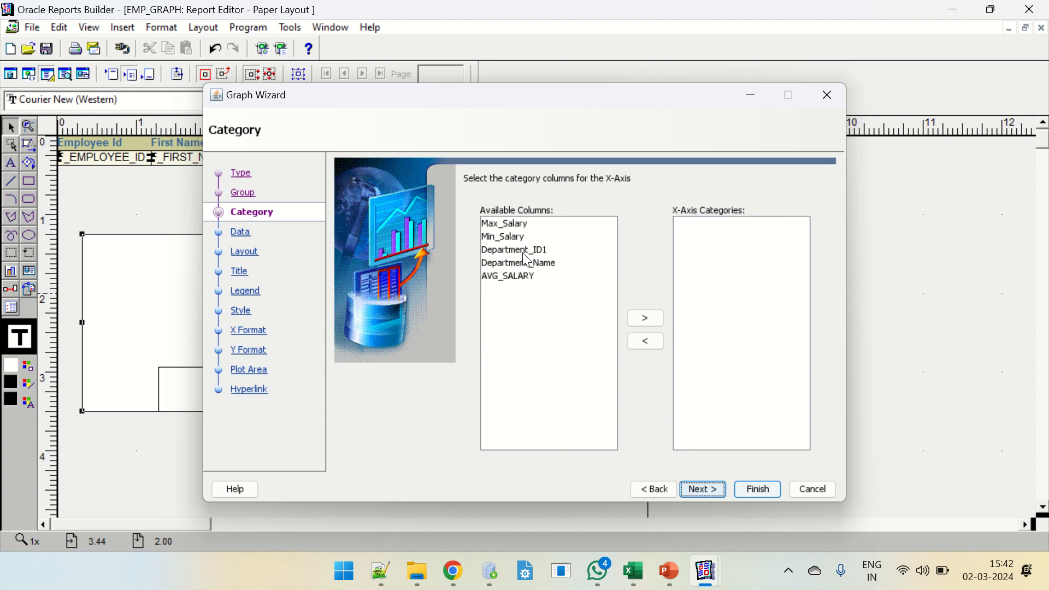
Add Department_Name as the graph's X-axis category
{"action": "left_click", "coordinate": [525, 263]}
{"action": "left_click", "coordinate": [646, 318]}
{"action": "left_click", "coordinate": [704, 490]}
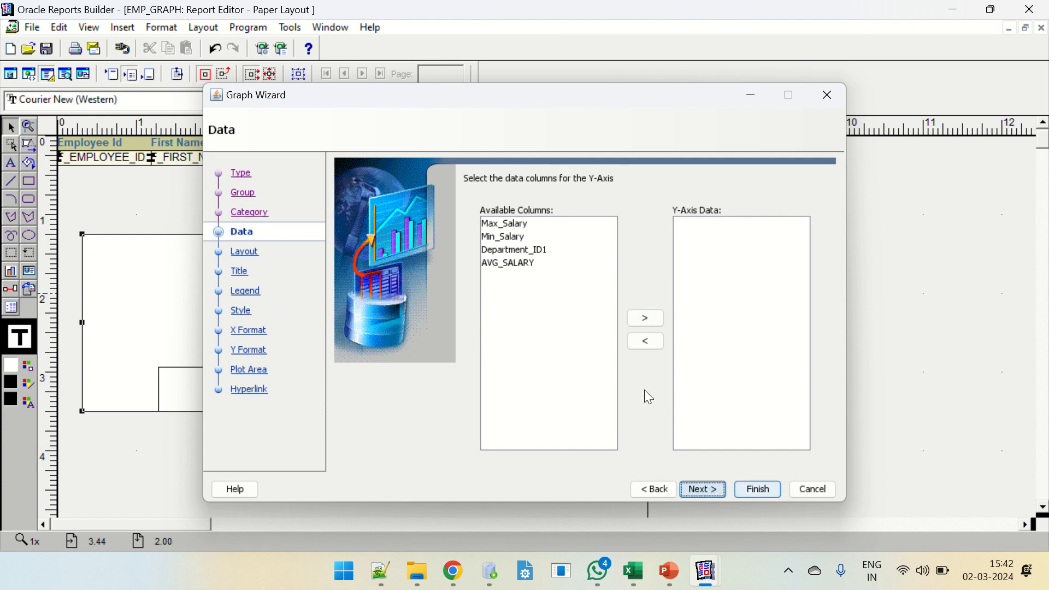
Add Max_Salary, Min_Salary and AVG_SALARY, in that order, as the graph's Y-axis data
{"action": "left_click", "coordinate": [512, 224]}
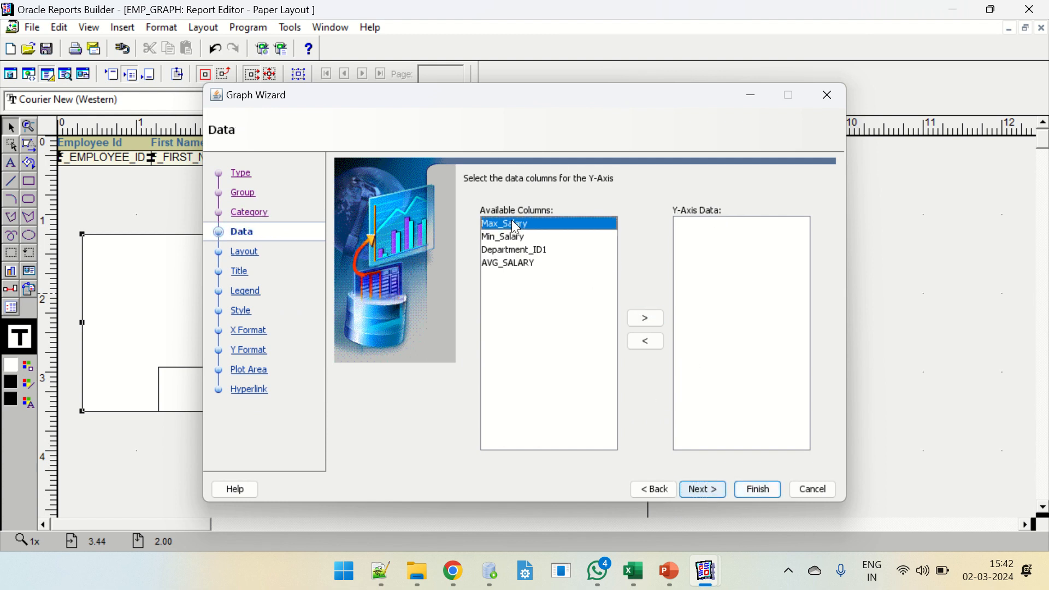
{"action": "left_click", "coordinate": [657, 319]}
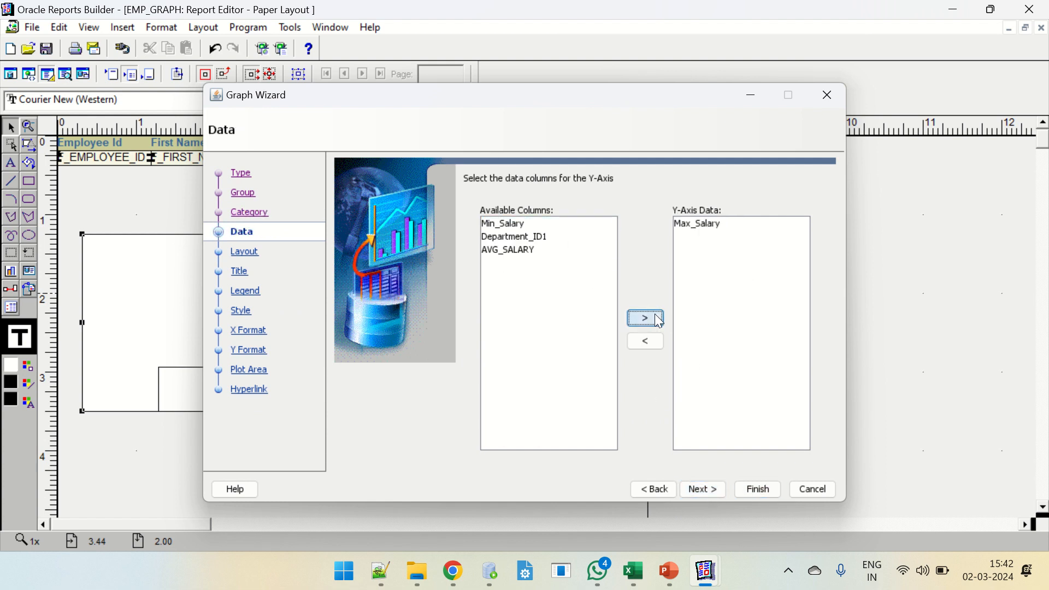
{"action": "left_click", "coordinate": [515, 224]}
{"action": "left_click", "coordinate": [646, 319]}
{"action": "left_click", "coordinate": [520, 237]}
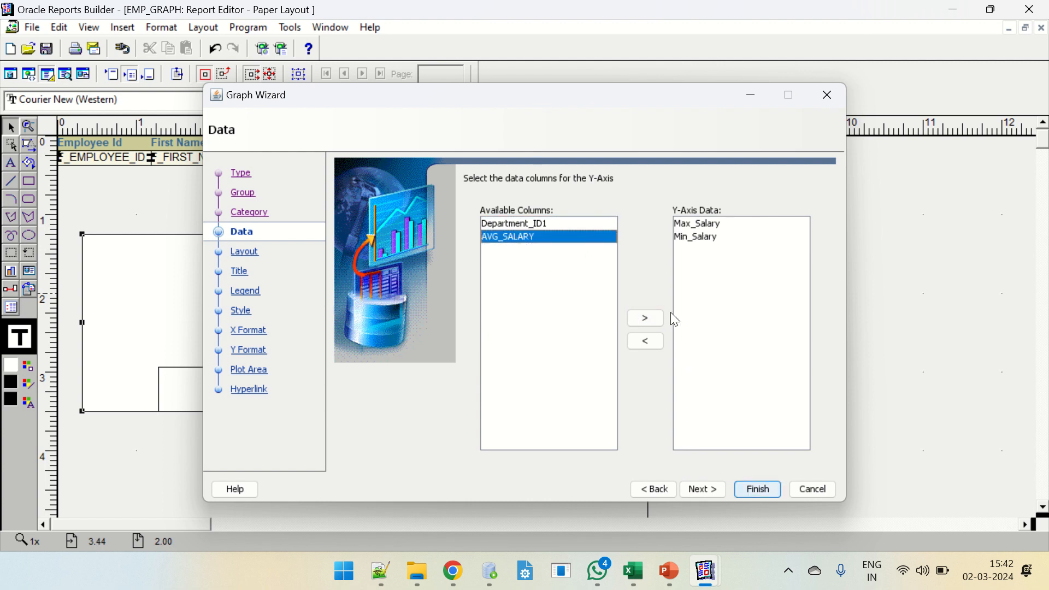
{"action": "left_click", "coordinate": [646, 318]}
{"action": "left_click", "coordinate": [707, 492]}
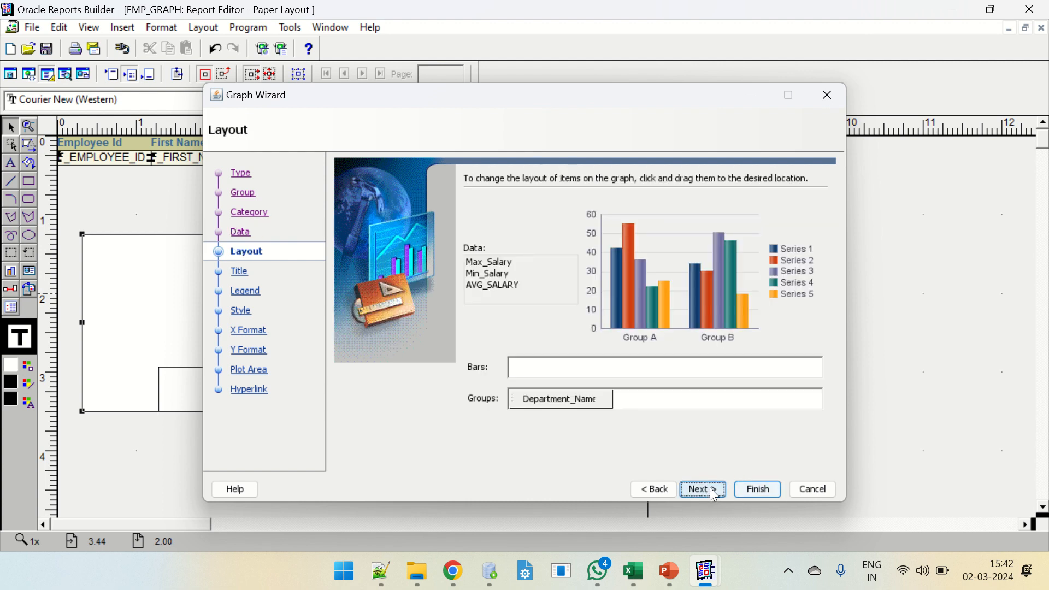
Keep the existing layout, title, legend, style, axis, plot area and hyperlink settings and finish the Graph Wizard
{"action": "left_click", "coordinate": [714, 495]}
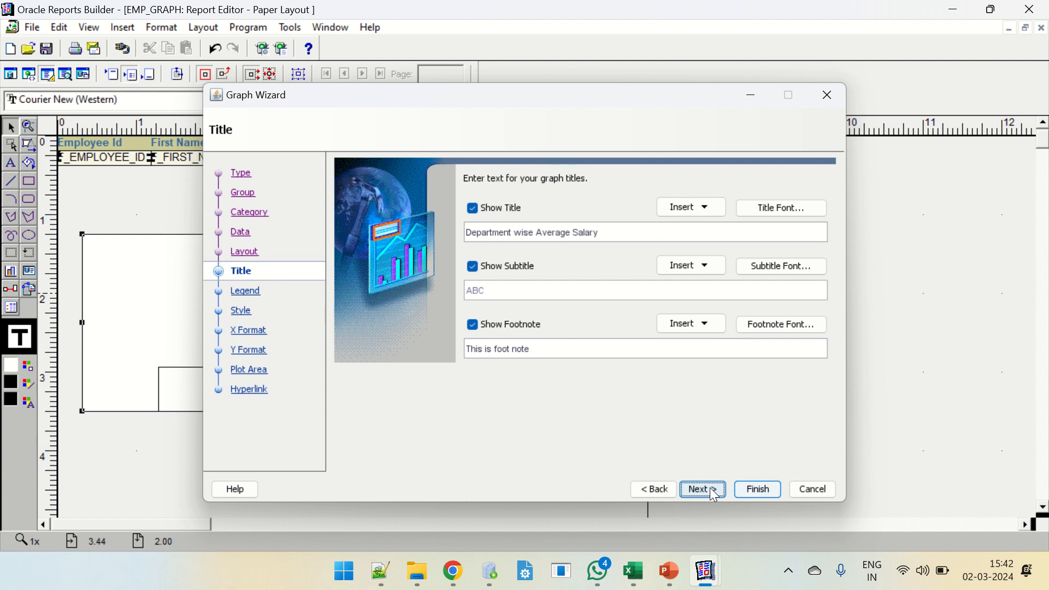
{"action": "left_click", "coordinate": [714, 495]}
{"action": "left_click", "coordinate": [714, 495]}
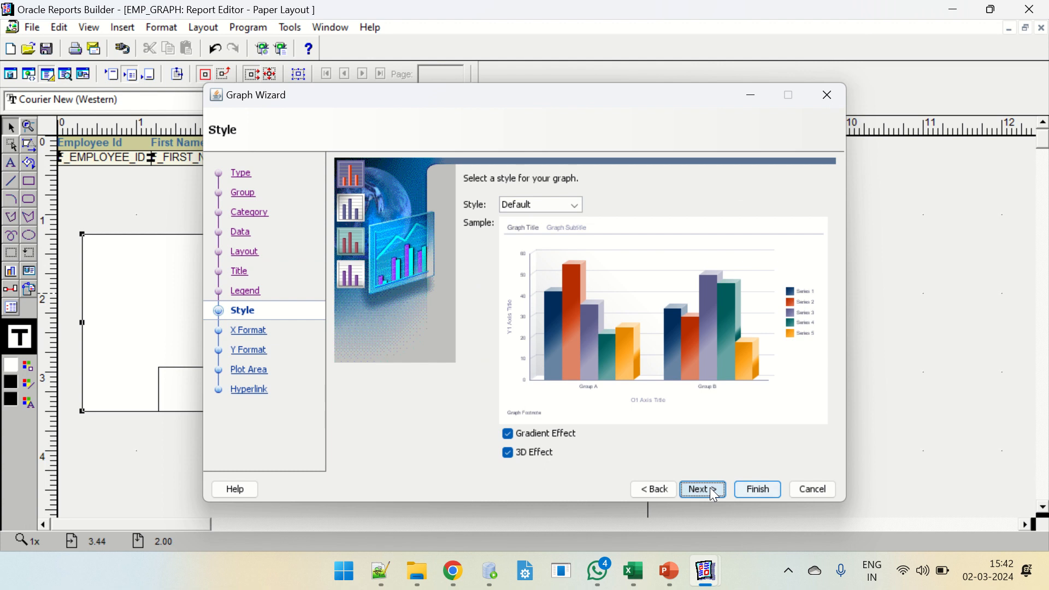
{"action": "left_click", "coordinate": [714, 495]}
{"action": "left_click", "coordinate": [714, 495]}
{"action": "left_click", "coordinate": [715, 495]}
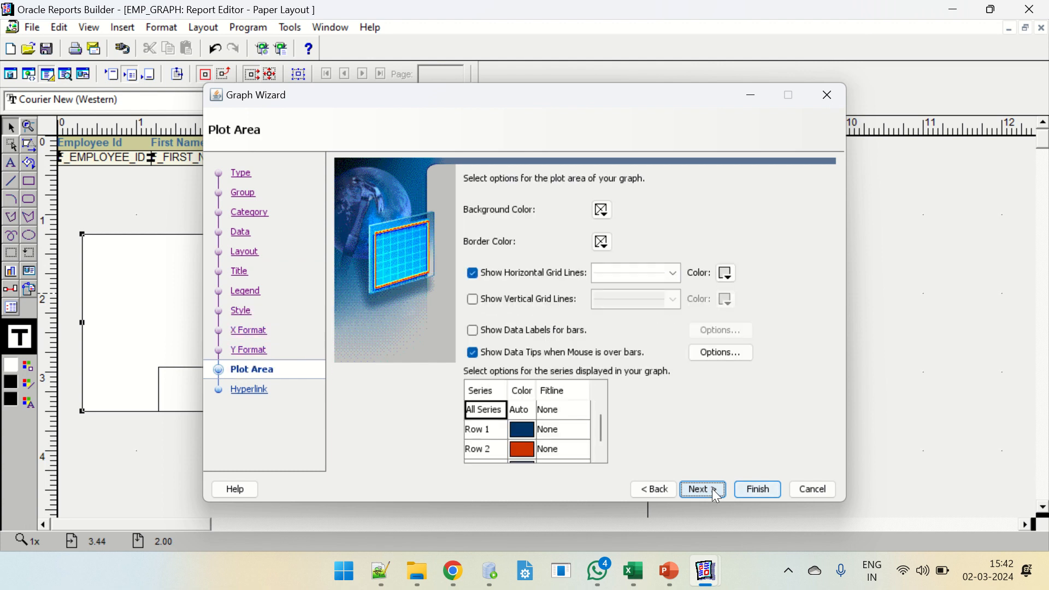
{"action": "left_click", "coordinate": [715, 495]}
{"action": "left_click", "coordinate": [761, 491]}
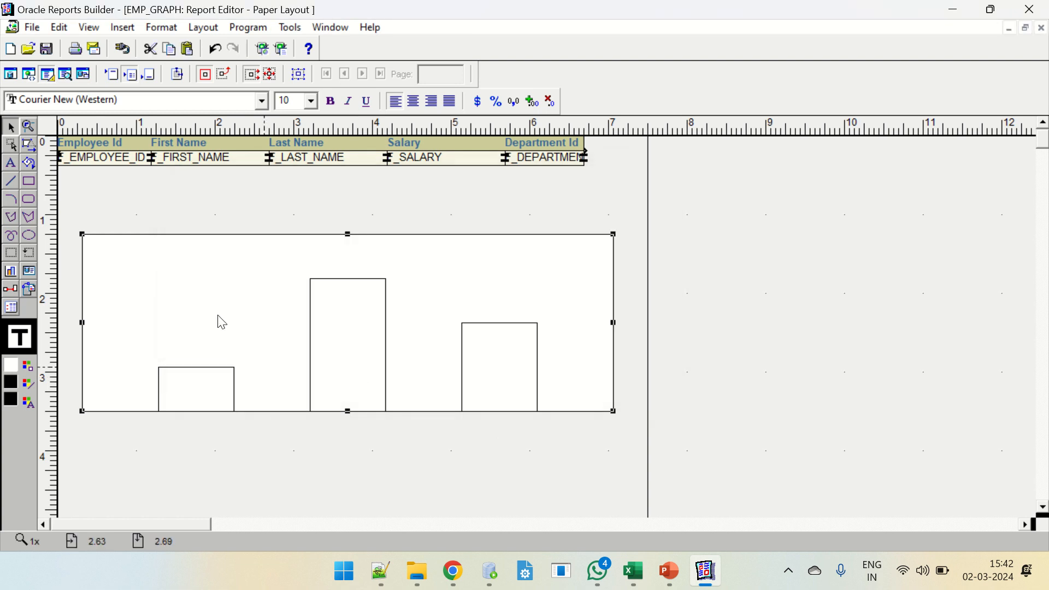
Preview the report in Paper Design and examine the bars and legend of the department salary graph
{"action": "left_click", "coordinate": [65, 74]}
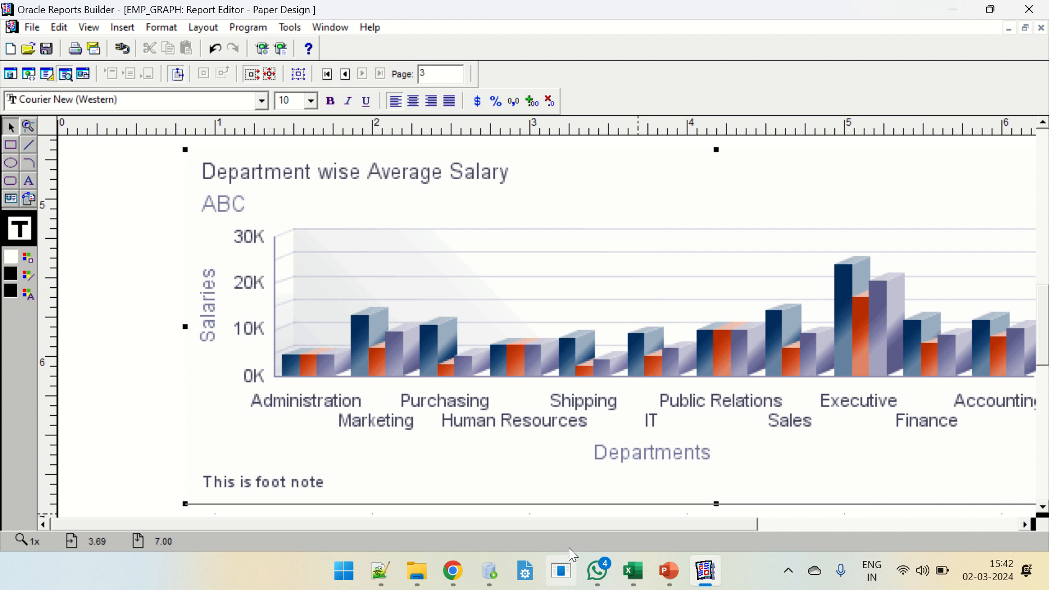
{"action": "left_click_drag", "start_coordinate": [583, 525], "coordinate": [714, 533]}
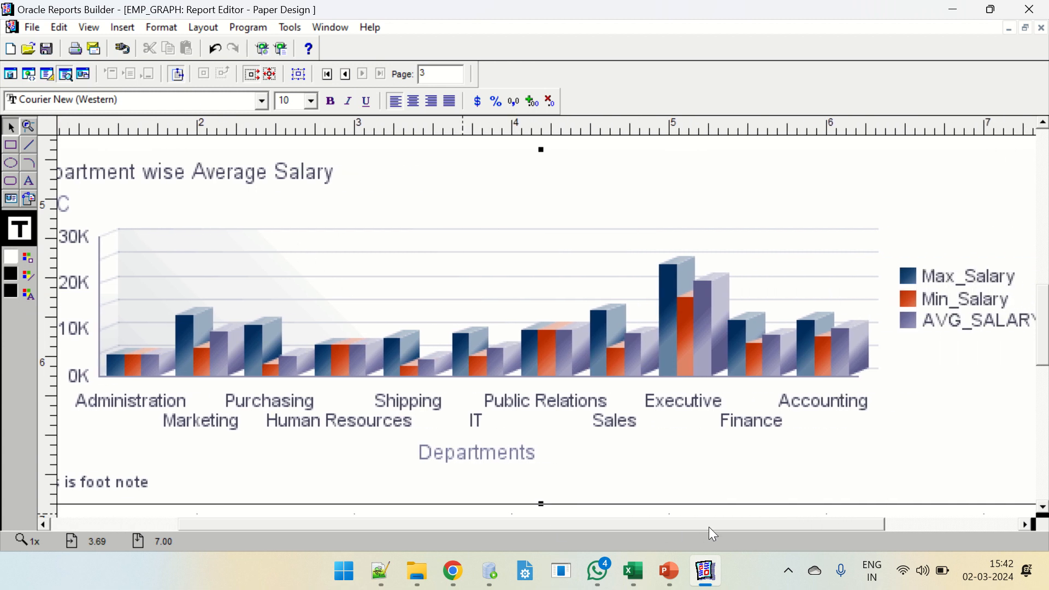
{"action": "left_click_drag", "start_coordinate": [709, 527], "coordinate": [681, 518]}
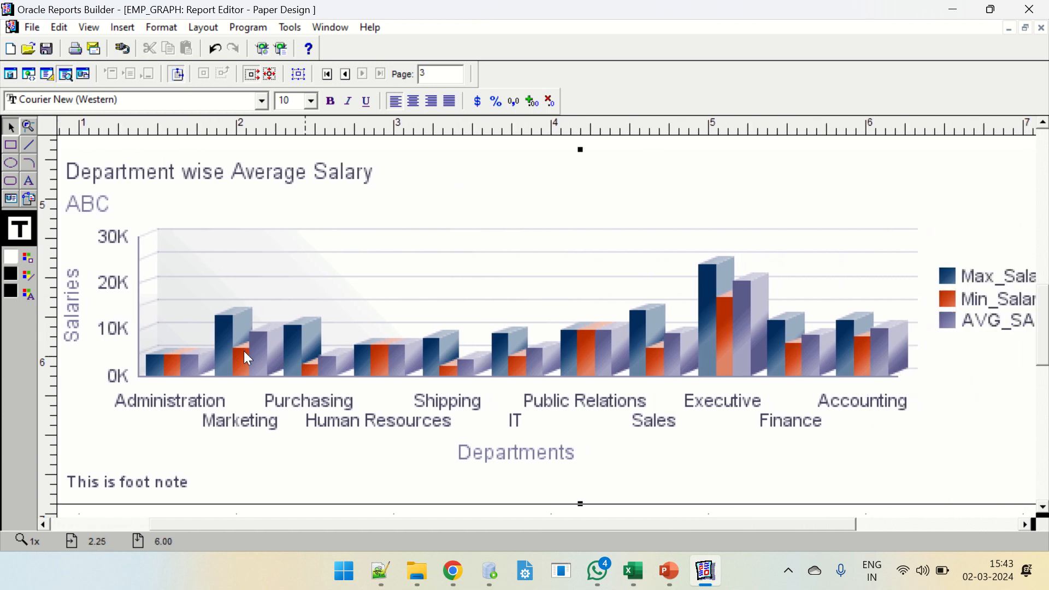
Reopen the salary graph in the Graph Wizard from the Paper Layout, turn off its 3D Effect and finish the wizard
{"action": "right_click", "coordinate": [409, 347]}
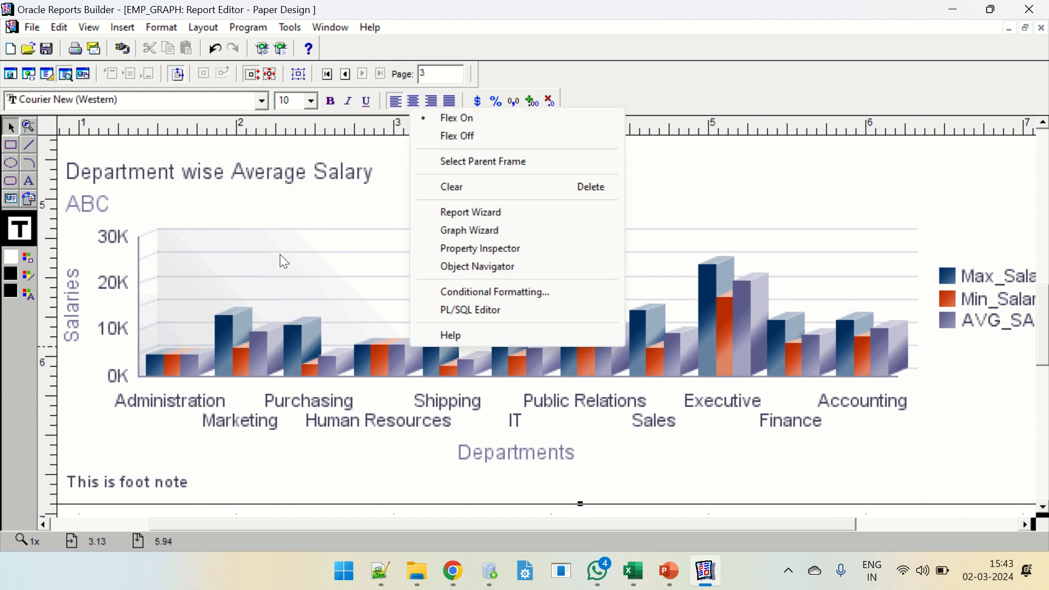
{"action": "left_click", "coordinate": [44, 73]}
{"action": "left_click", "coordinate": [48, 74]}
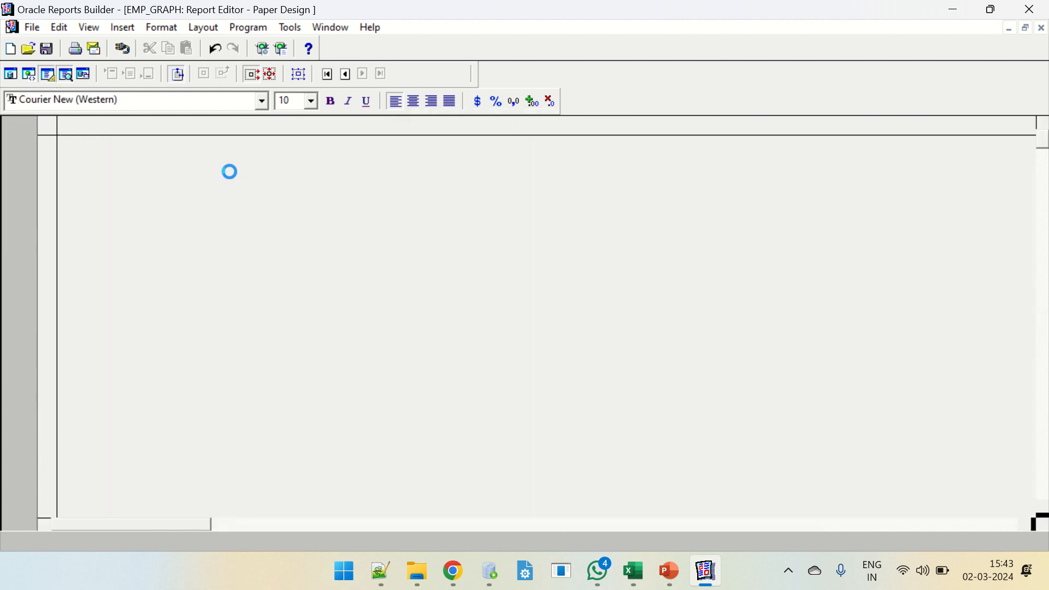
{"action": "right_click", "coordinate": [362, 289]}
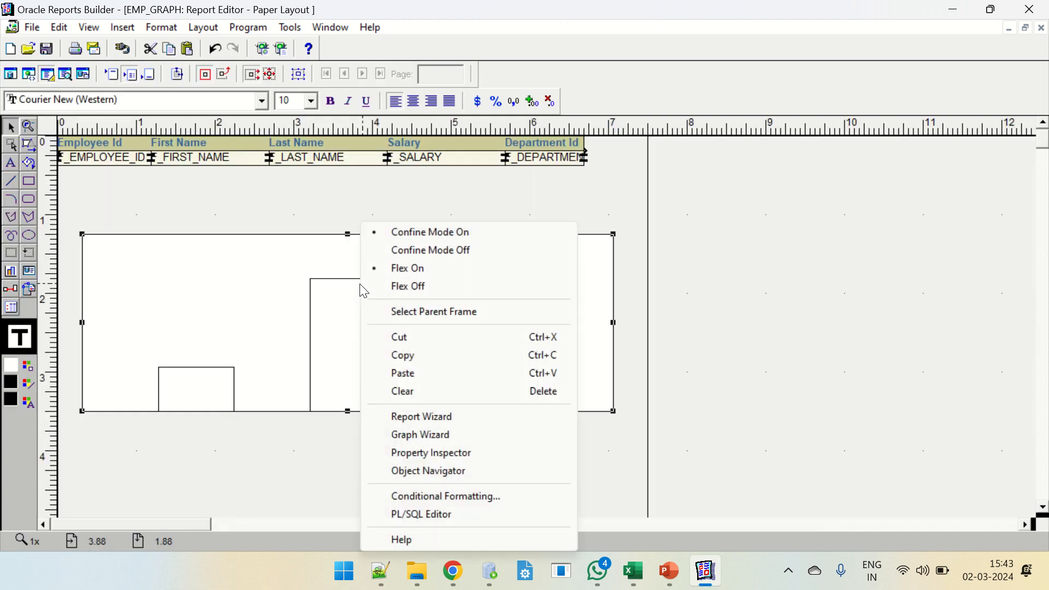
{"action": "left_click", "coordinate": [445, 435]}
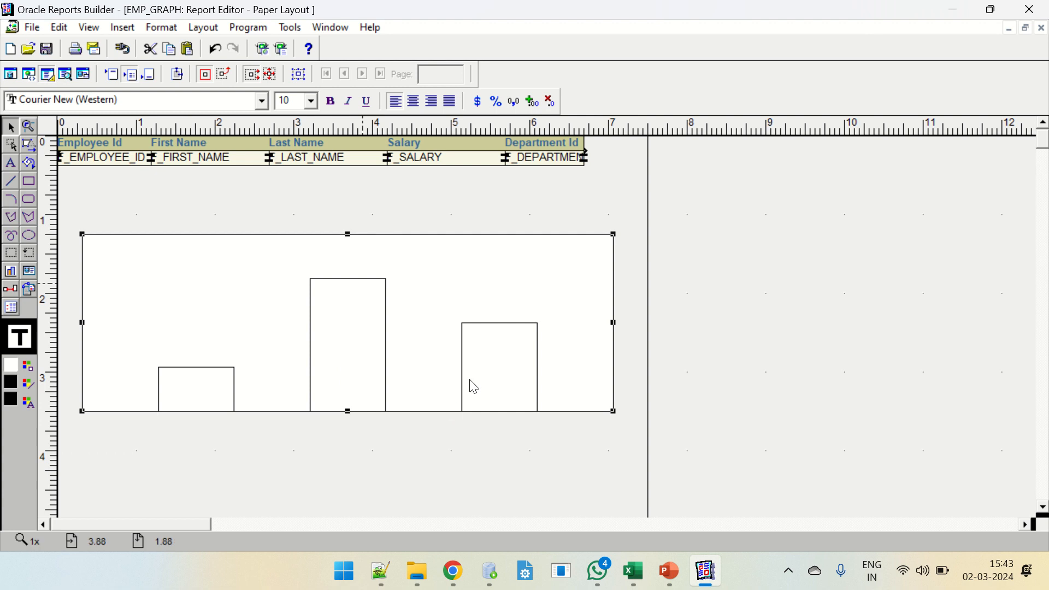
{"action": "left_click", "coordinate": [706, 491]}
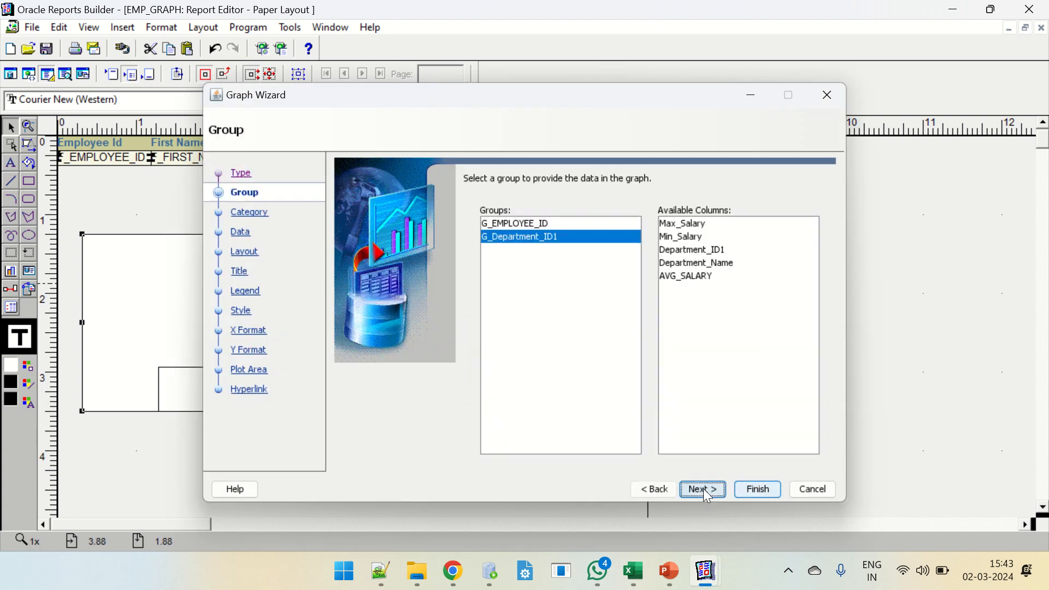
{"action": "left_click", "coordinate": [706, 490]}
{"action": "left_click", "coordinate": [707, 490]}
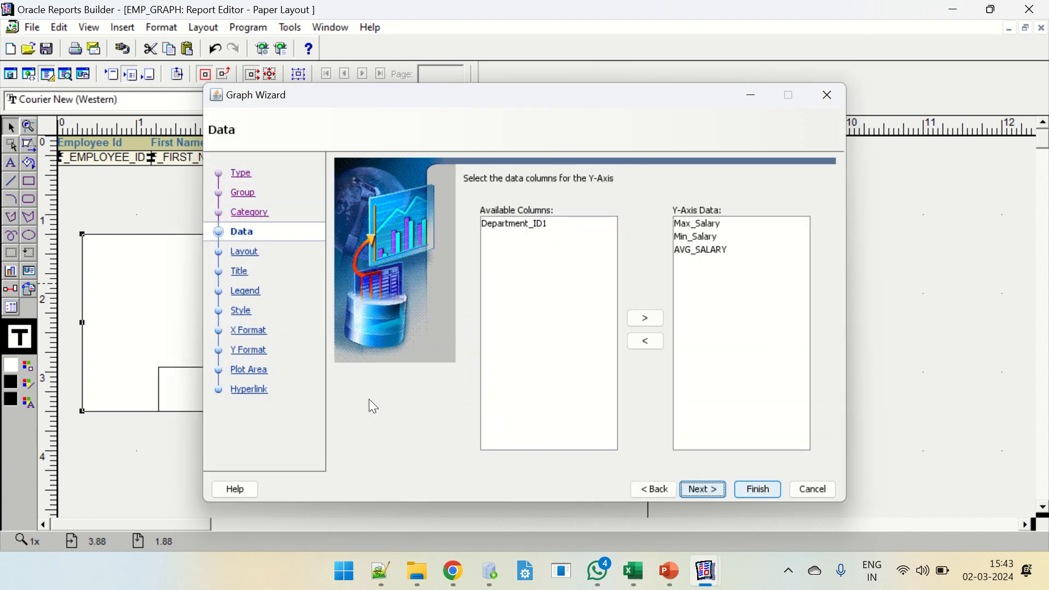
{"action": "left_click", "coordinate": [239, 312]}
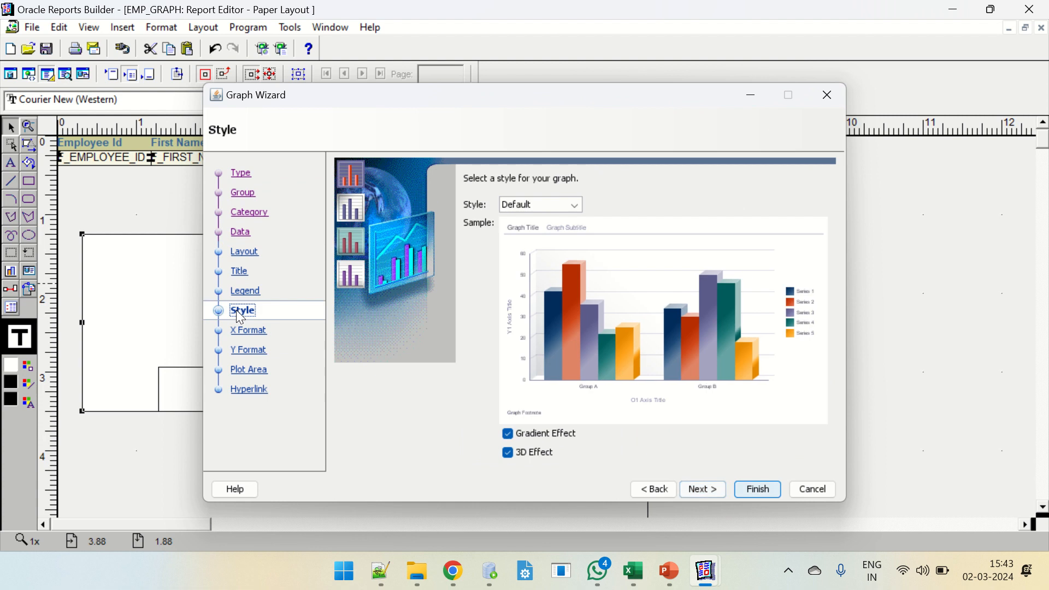
{"action": "left_click", "coordinate": [509, 453]}
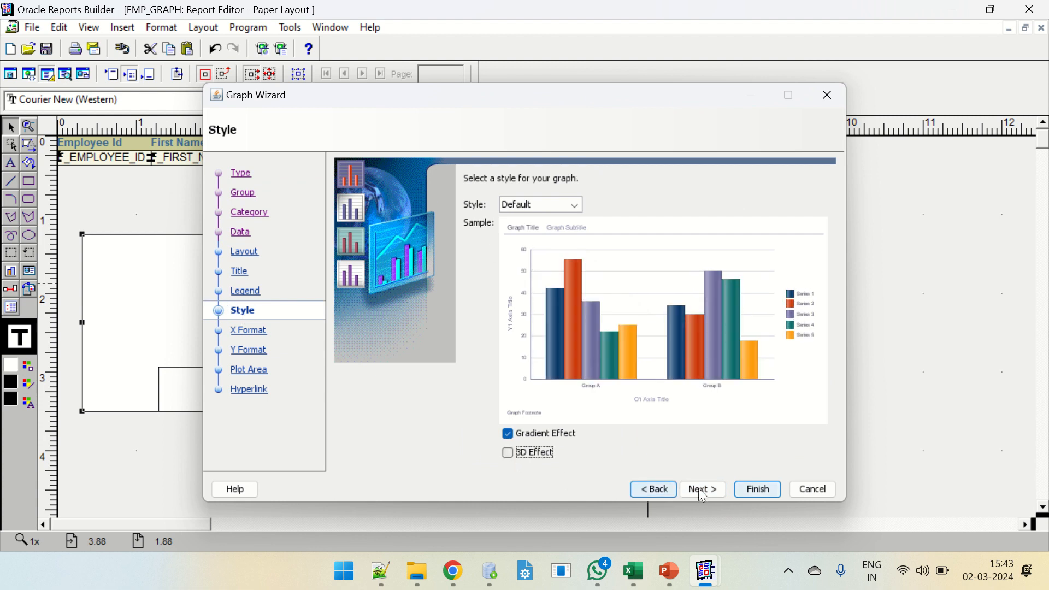
{"action": "left_click", "coordinate": [760, 490]}
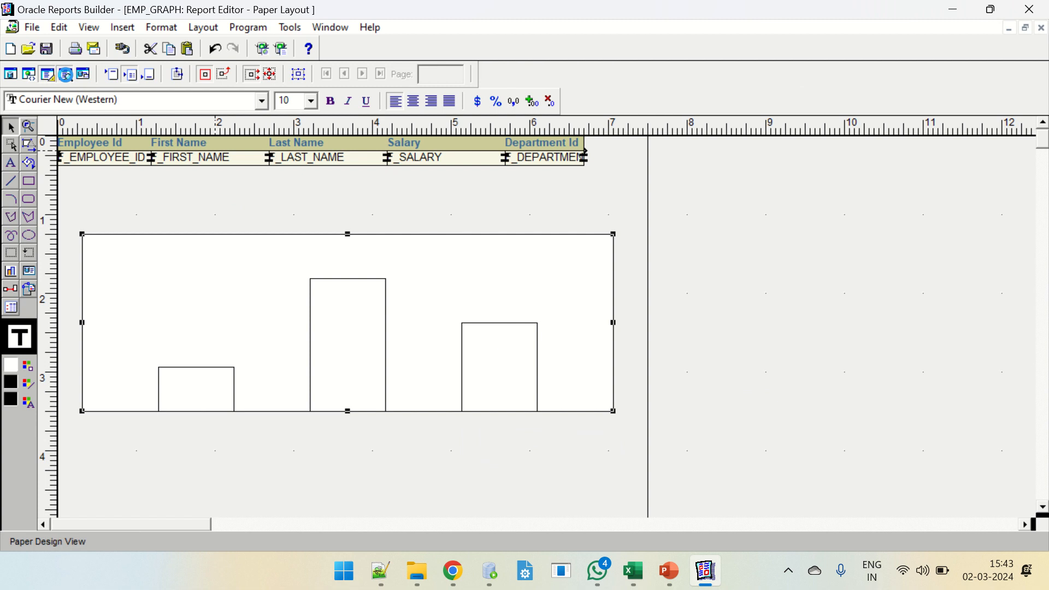
Preview the report in Paper Design and examine the graph's bars, title, subtitle, axis labels, footnote, legend and frame
{"action": "left_click", "coordinate": [65, 74]}
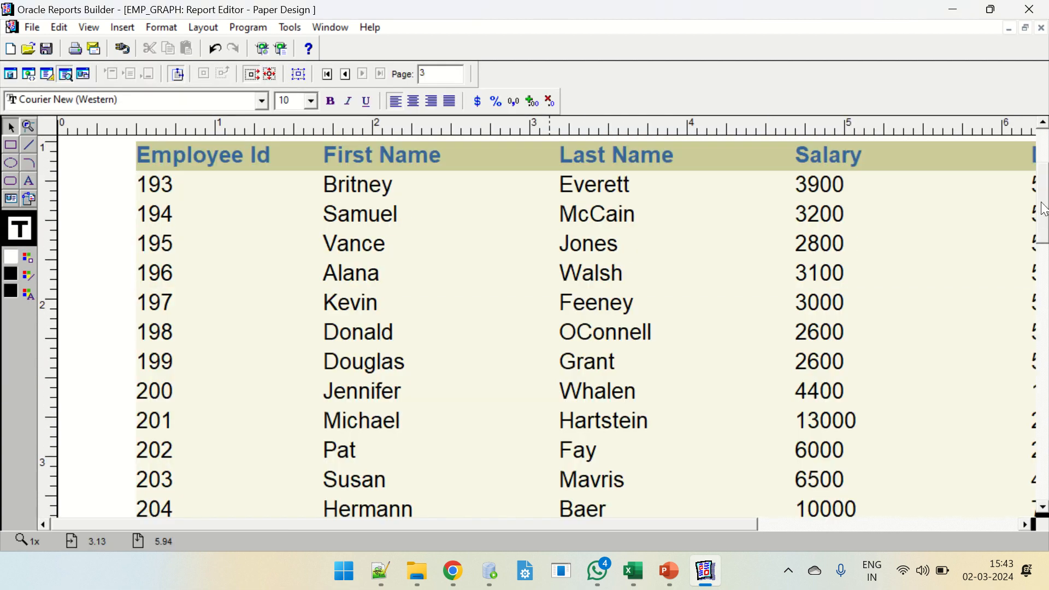
{"action": "left_click_drag", "start_coordinate": [1044, 209], "coordinate": [1044, 338]}
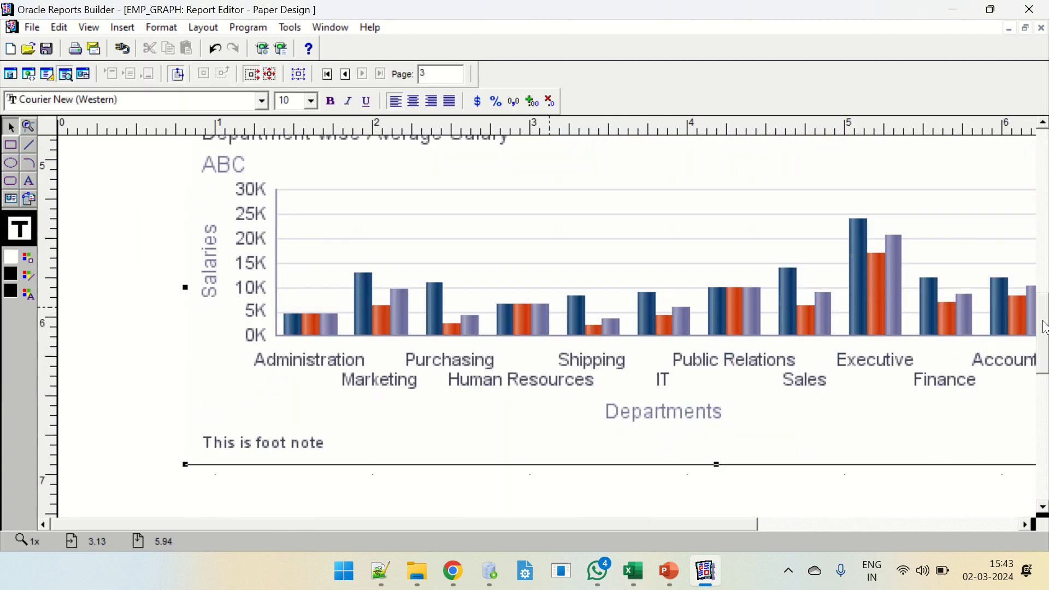
{"action": "left_click_drag", "start_coordinate": [422, 520], "coordinate": [527, 520]}
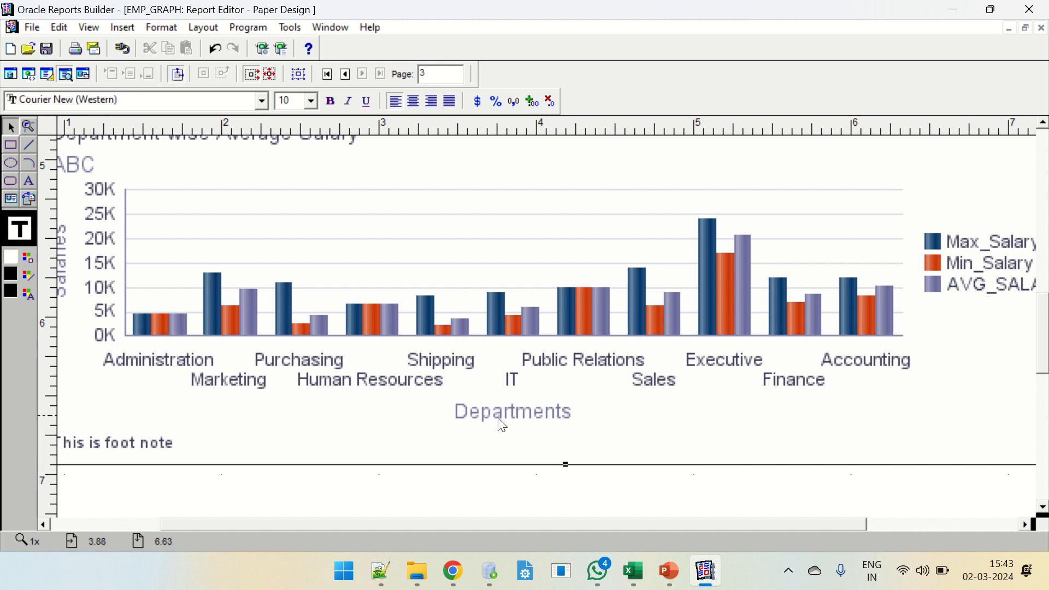
{"action": "left_click_drag", "start_coordinate": [509, 525], "coordinate": [392, 518]}
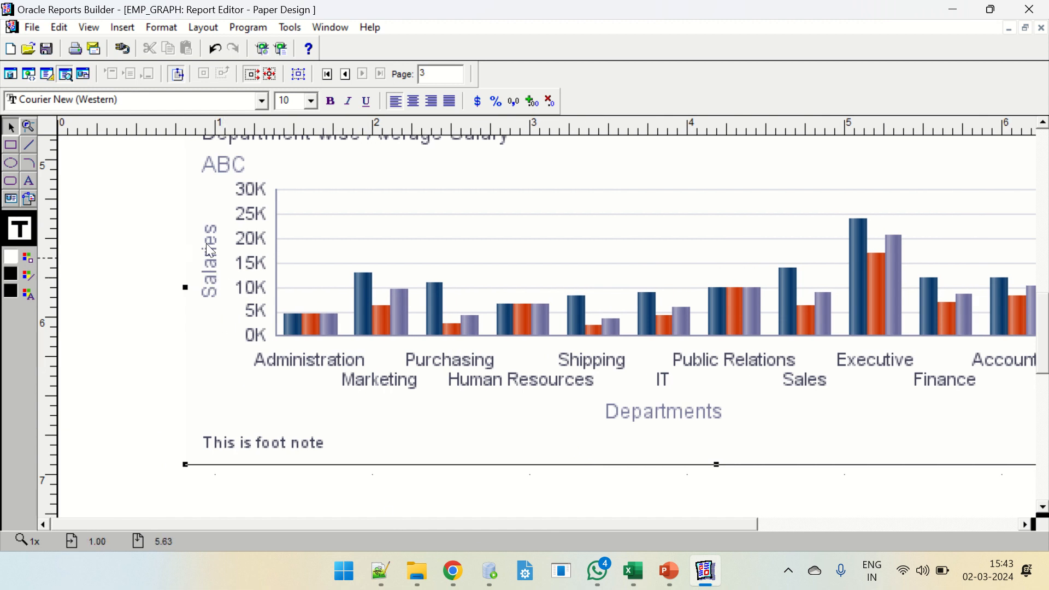
{"action": "scroll", "coordinate": [1045, 332], "scroll_direction": "up", "scroll_amount": 2}
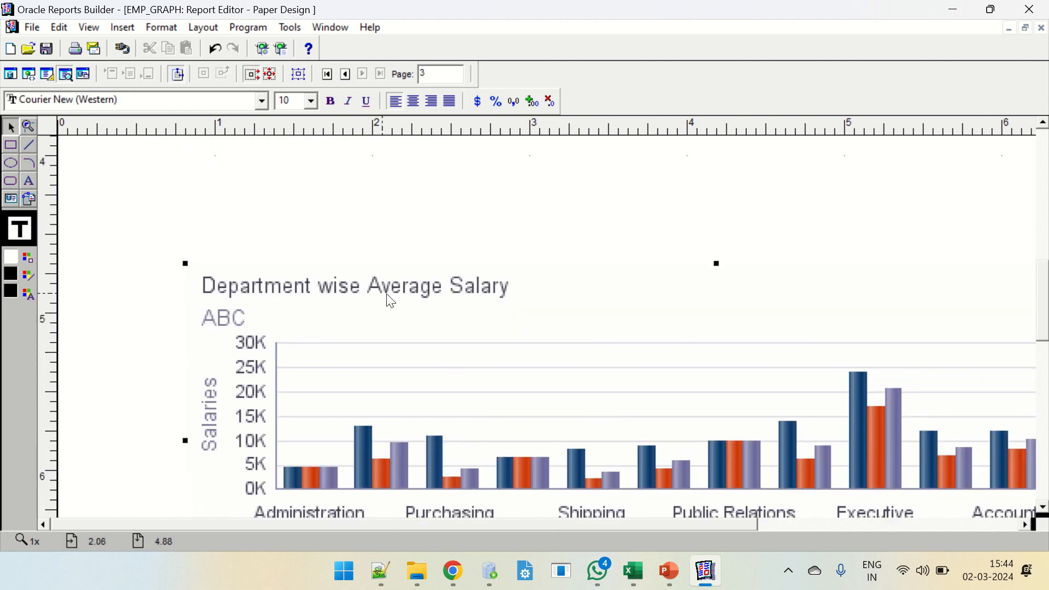
{"action": "left_click", "coordinate": [305, 289]}
{"action": "left_click", "coordinate": [223, 317]}
{"action": "left_click_drag", "start_coordinate": [1046, 287], "coordinate": [1045, 336]}
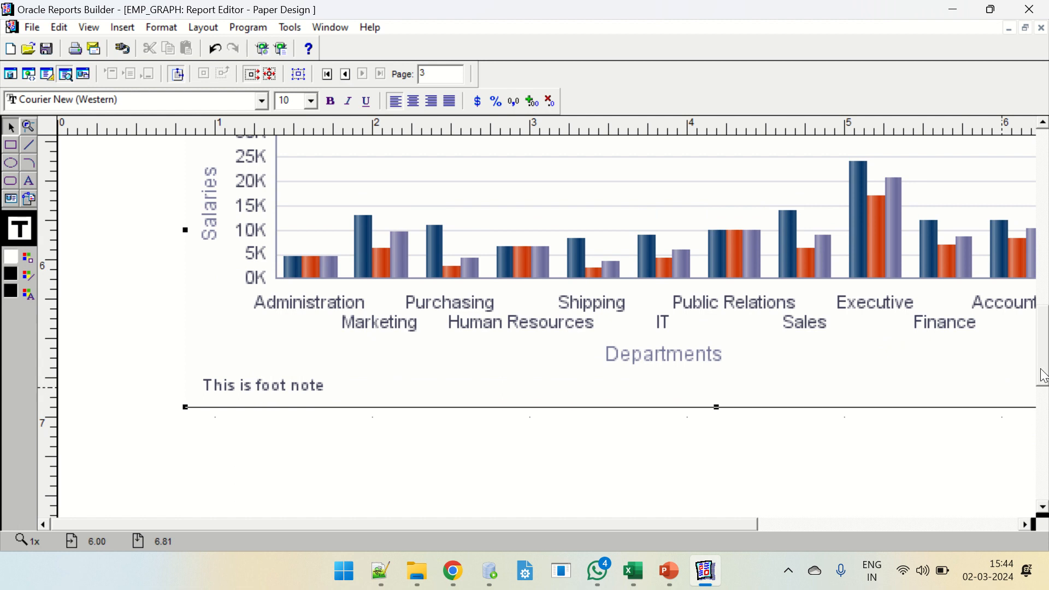
{"action": "left_click_drag", "start_coordinate": [1044, 376], "coordinate": [1046, 340]}
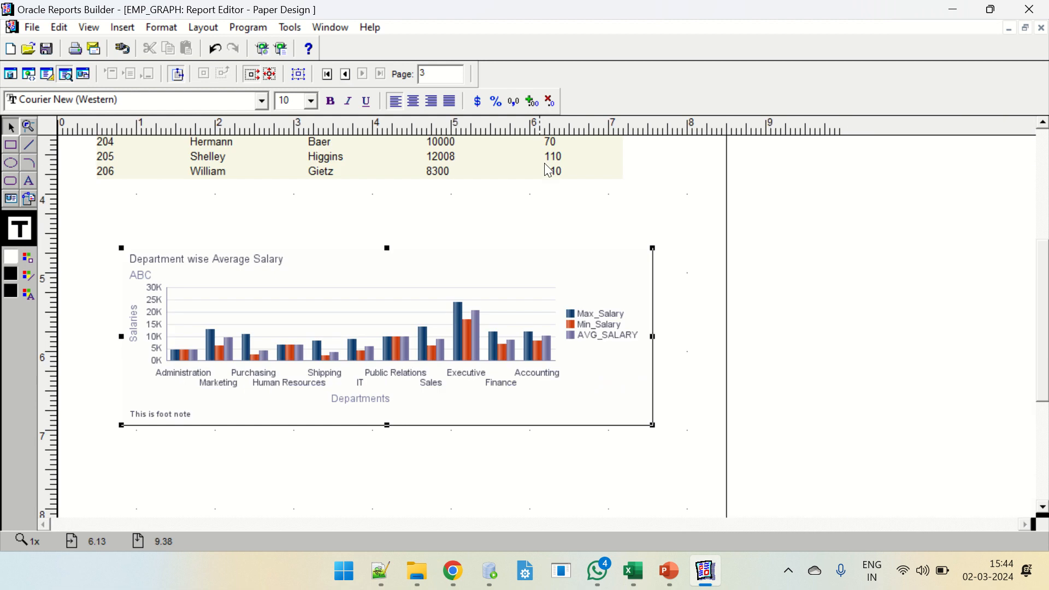
{"action": "left_click", "coordinate": [739, 429]}
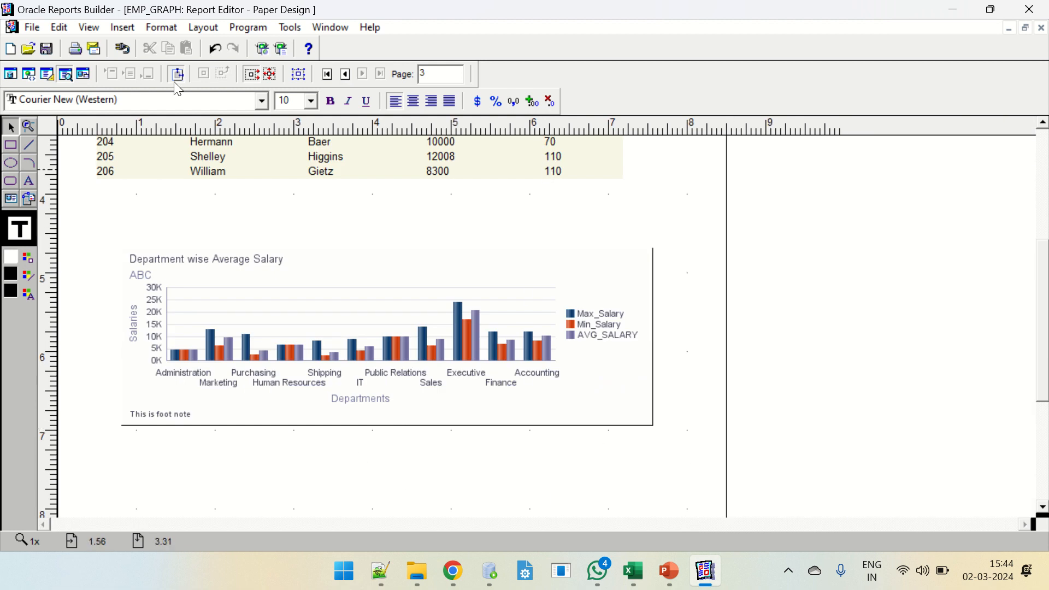
{"action": "left_click", "coordinate": [653, 363]}
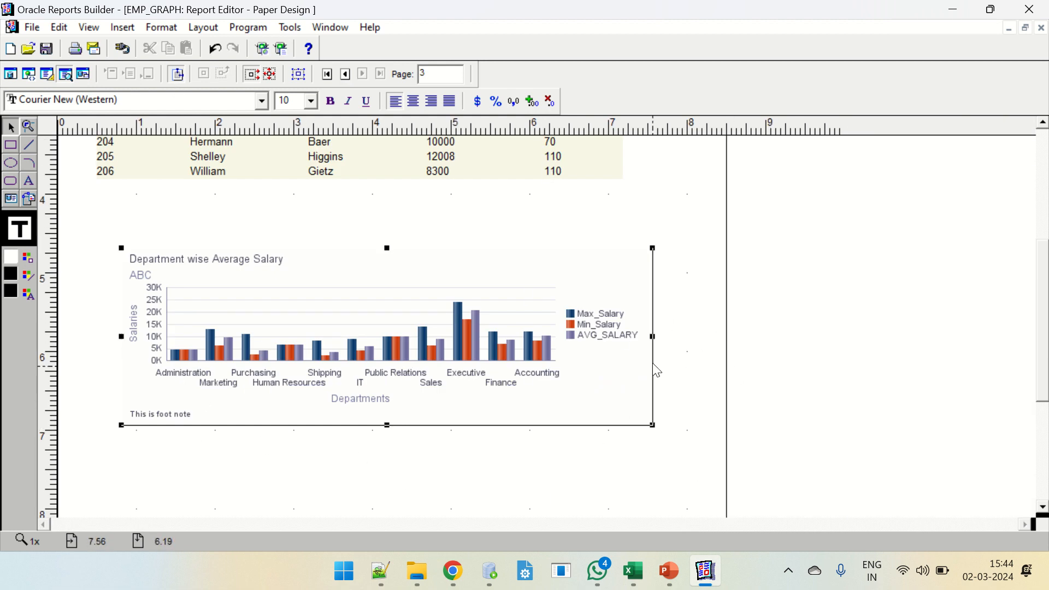
{"action": "left_click", "coordinate": [504, 435]}
{"action": "left_click", "coordinate": [229, 352]}
Return to the Paper Layout, reopen the graph in the Graph Wizard and go through to its title settings
{"action": "left_click", "coordinate": [48, 73]}
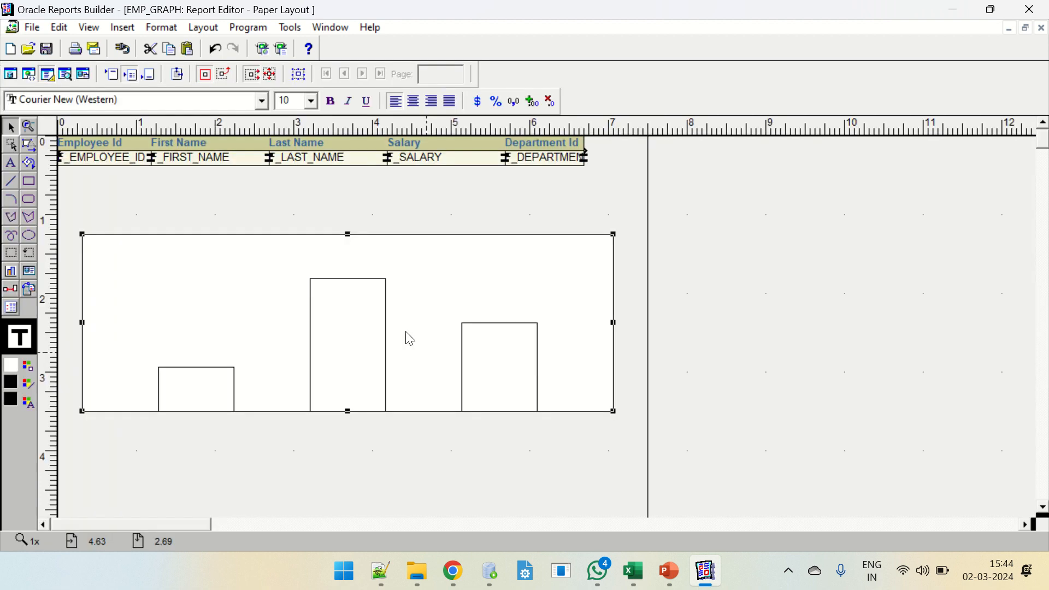
{"action": "right_click", "coordinate": [293, 276]}
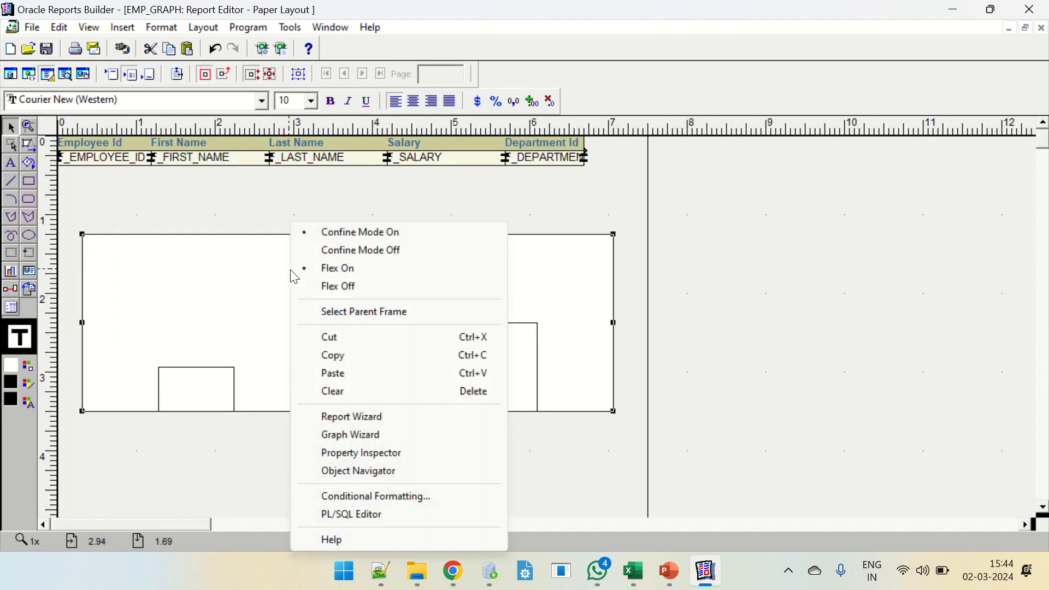
{"action": "left_click", "coordinate": [362, 435]}
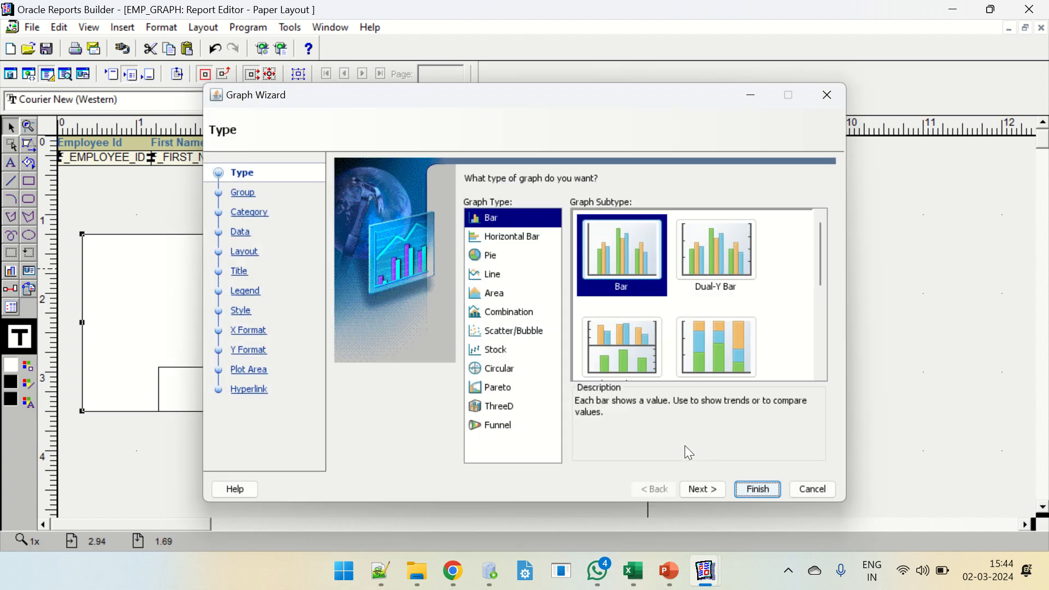
{"action": "left_click", "coordinate": [697, 493]}
{"action": "left_click", "coordinate": [661, 491]}
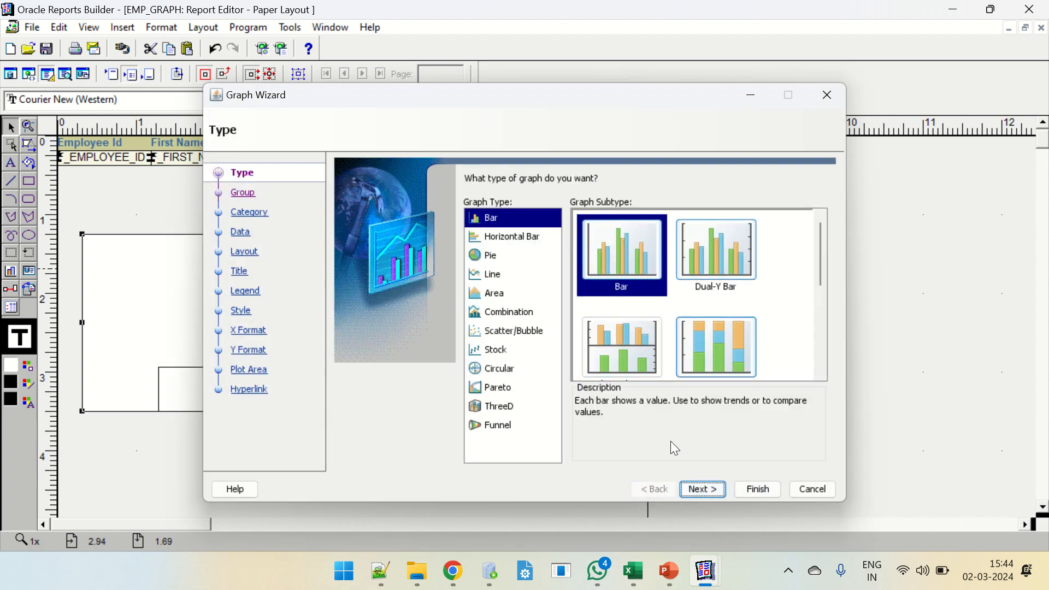
{"action": "left_click", "coordinate": [700, 492]}
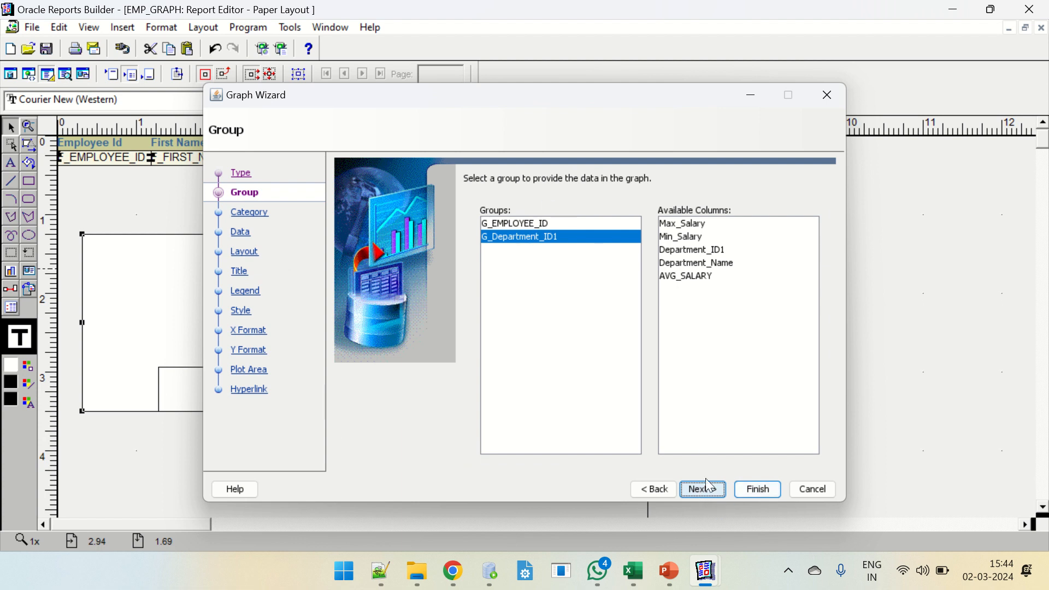
{"action": "left_click", "coordinate": [704, 490]}
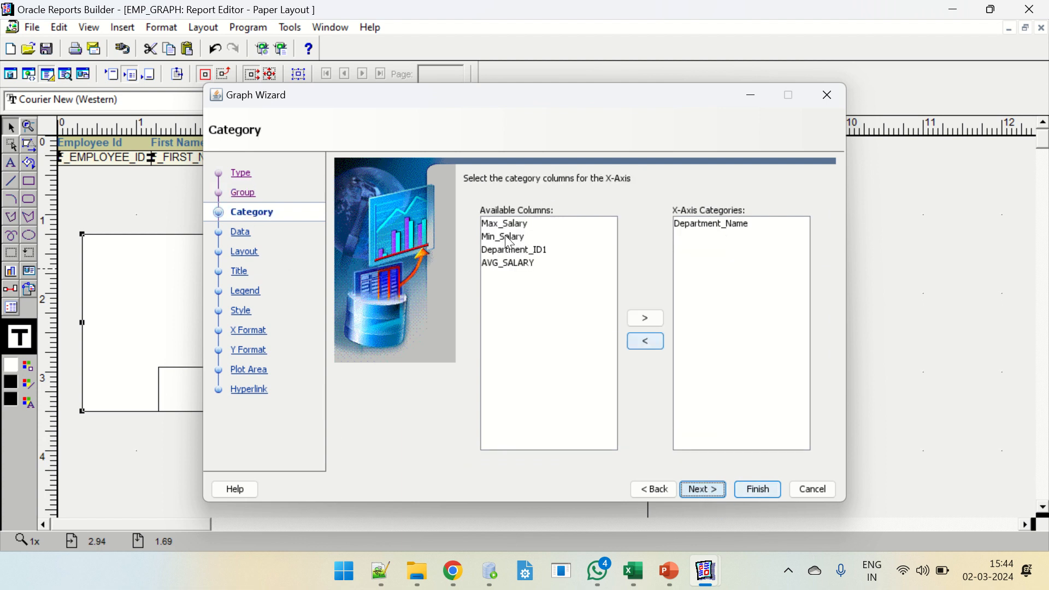
{"action": "left_click", "coordinate": [705, 492]}
{"action": "left_click", "coordinate": [705, 492]}
{"action": "left_click", "coordinate": [705, 491]}
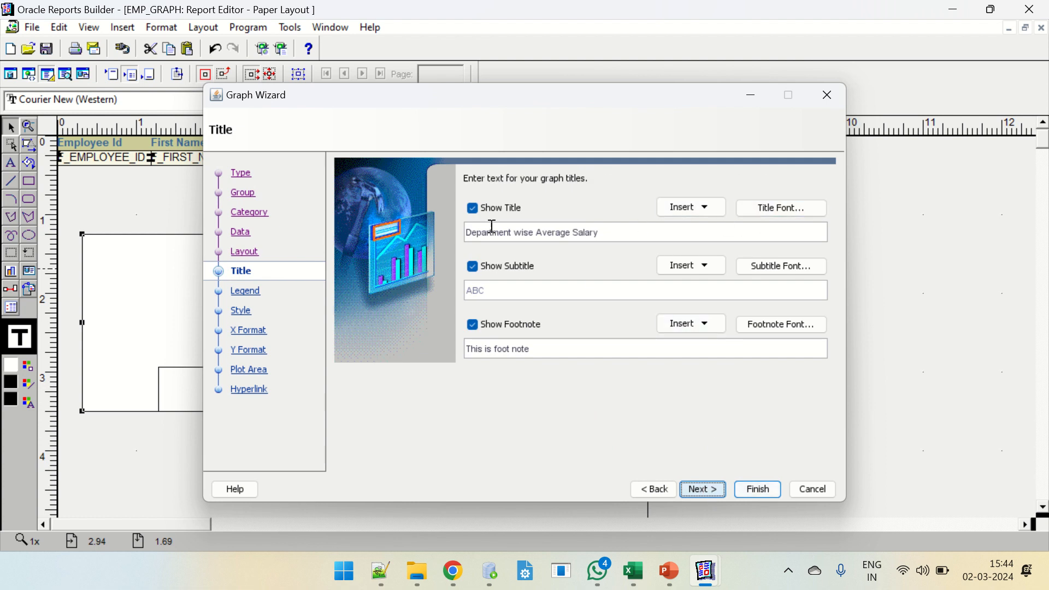
Make the font of the graph title "Department wise Average Salary" bold and confirm the font settings
{"action": "left_click", "coordinate": [476, 235]}
{"action": "left_click_drag", "start_coordinate": [476, 235], "coordinate": [644, 234]}
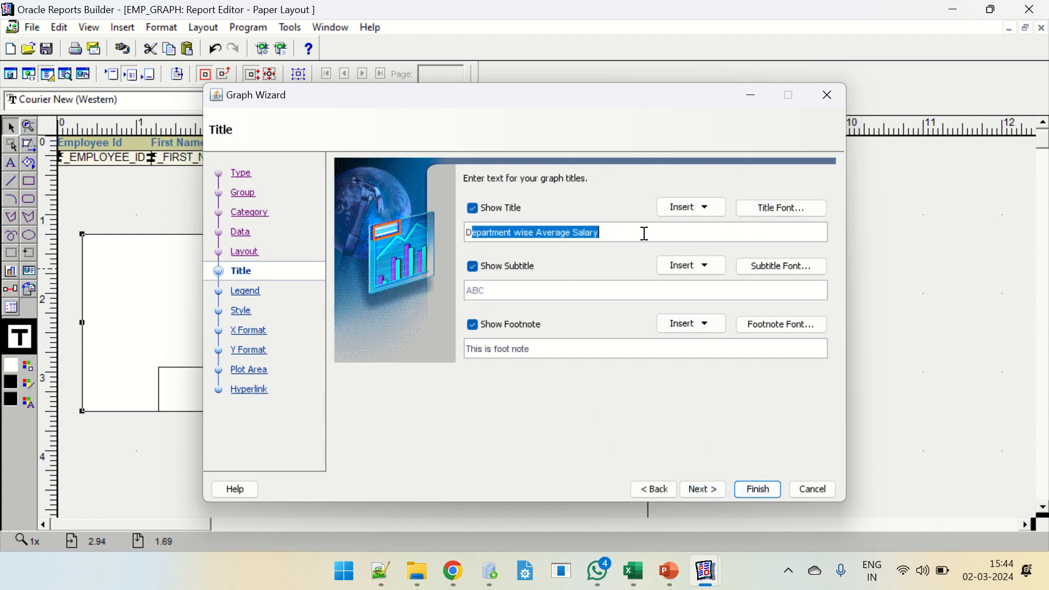
{"action": "left_click", "coordinate": [650, 232]}
{"action": "left_click", "coordinate": [798, 206]}
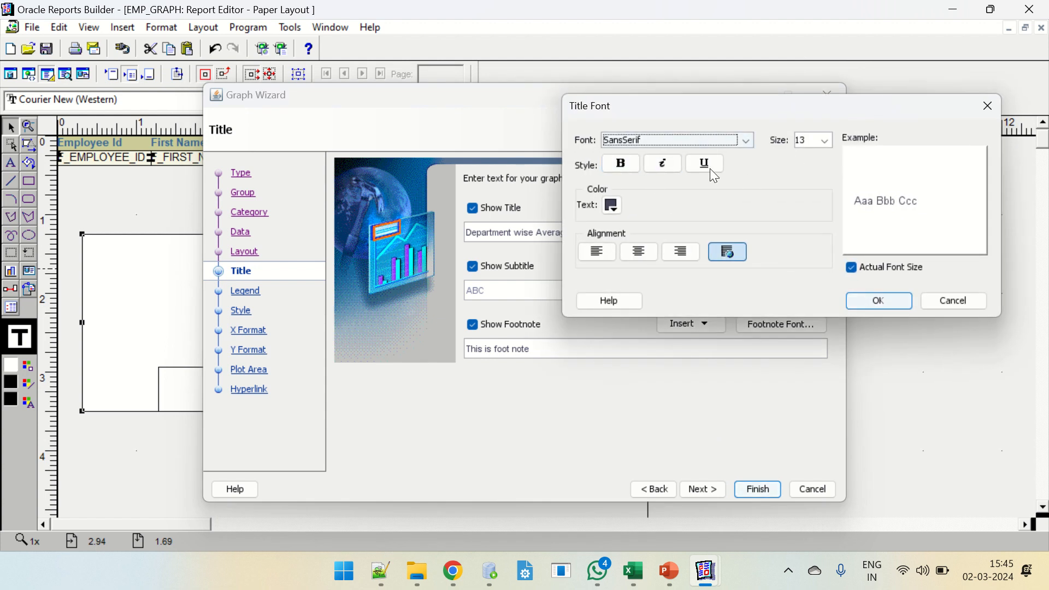
{"action": "left_click", "coordinate": [623, 164]}
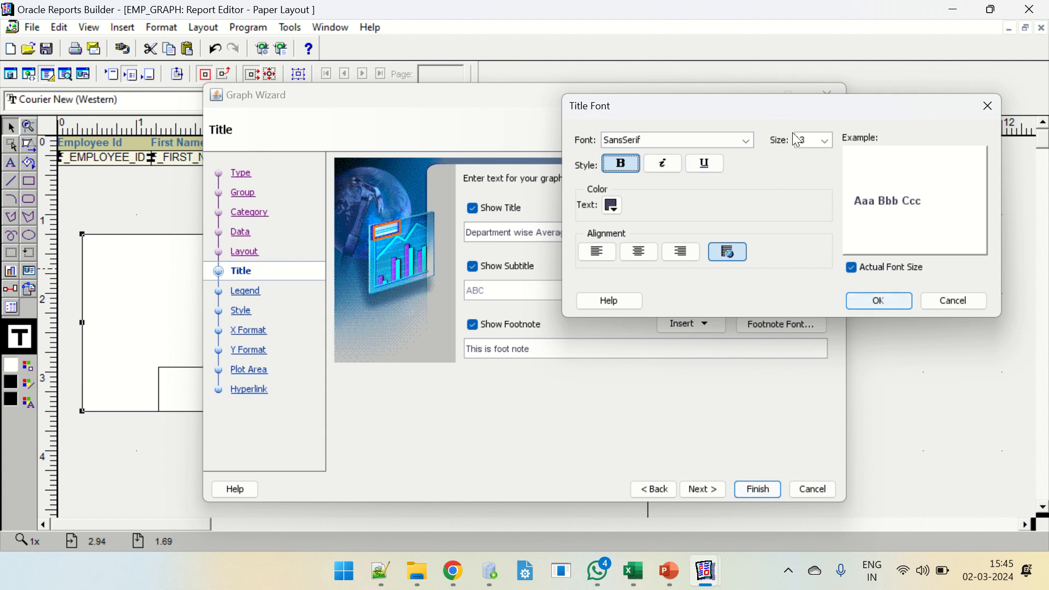
{"action": "left_click", "coordinate": [826, 140]}
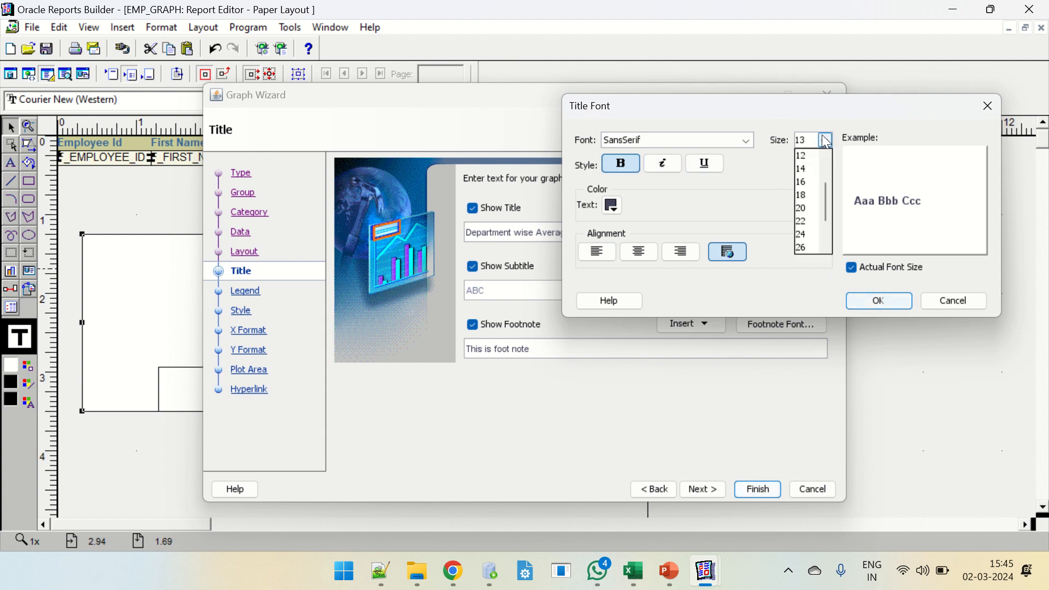
{"action": "left_click", "coordinate": [826, 141]}
{"action": "left_click", "coordinate": [746, 141]}
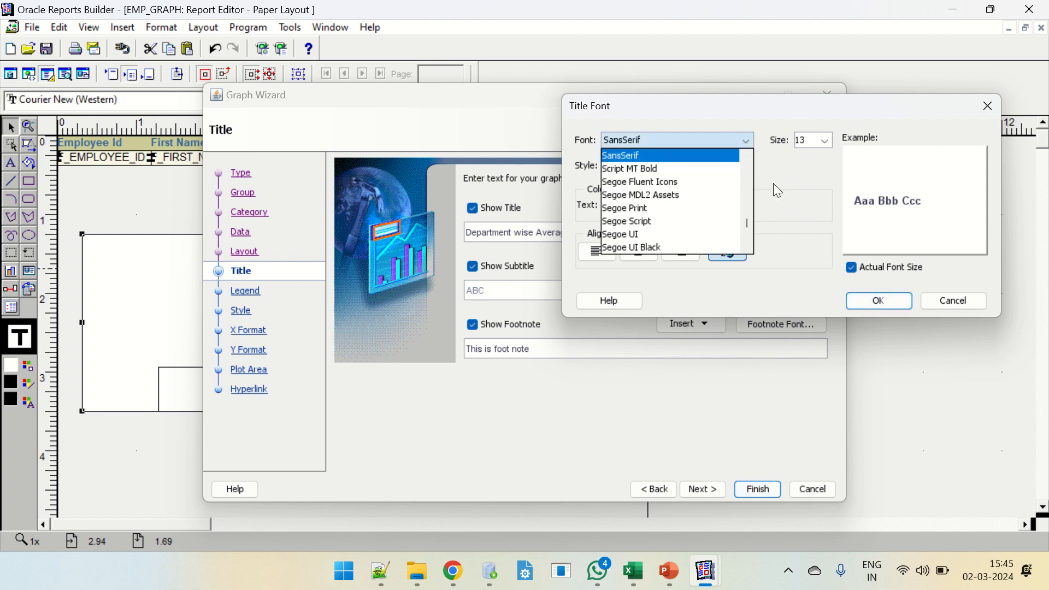
{"action": "left_click", "coordinate": [774, 184]}
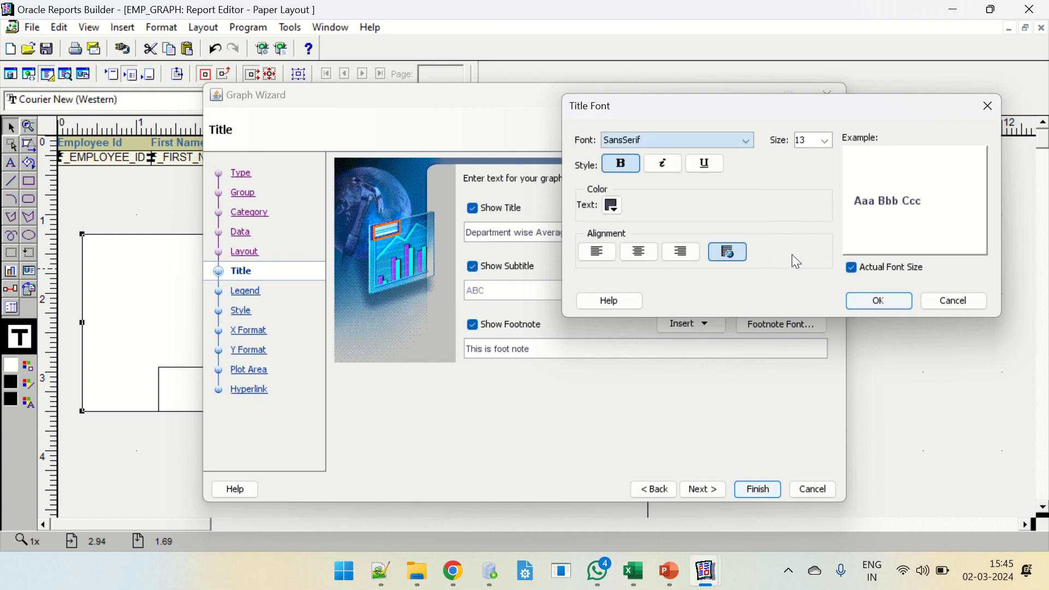
{"action": "left_click", "coordinate": [861, 300]}
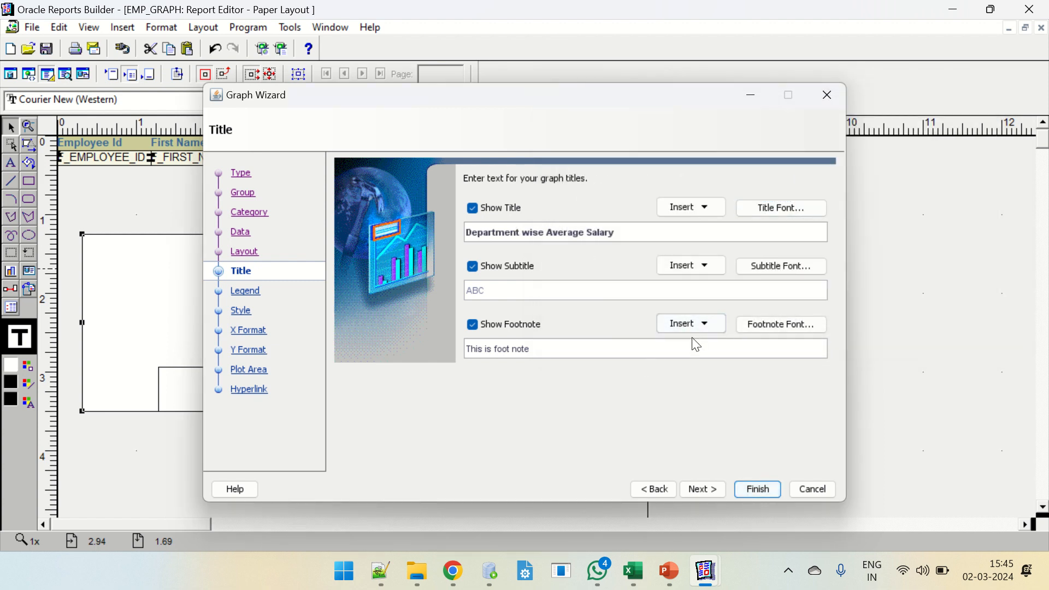
Go to the graph's legend settings and review the available legend locations
{"action": "left_click", "coordinate": [708, 493]}
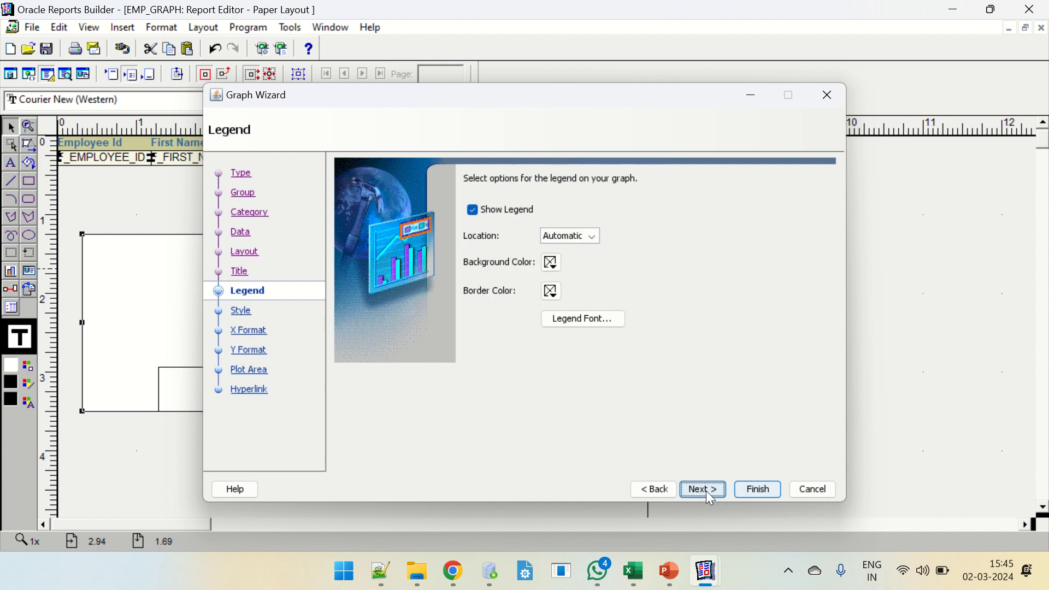
{"action": "left_click", "coordinate": [578, 237]}
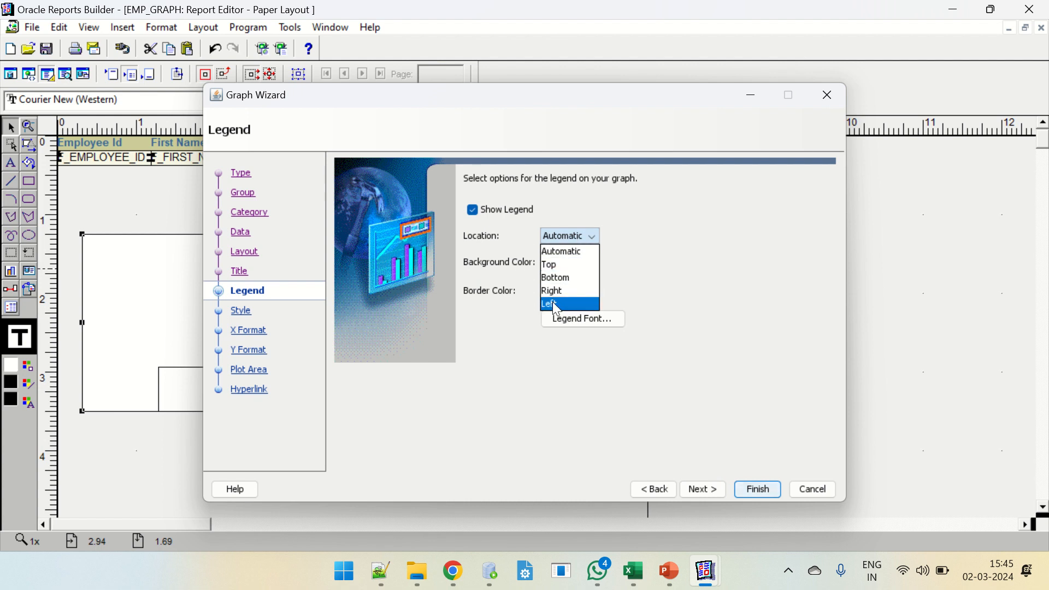
{"action": "left_click", "coordinate": [699, 250]}
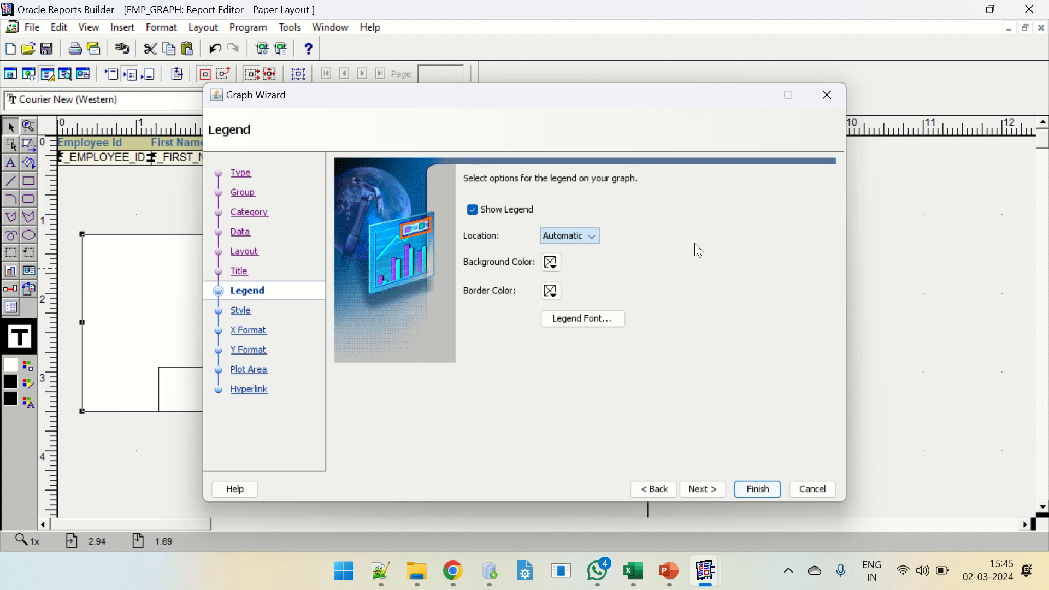
Give the graph's legend a light grey background and a red border, then check the legend font settings without applying changes
{"action": "left_click", "coordinate": [551, 263]}
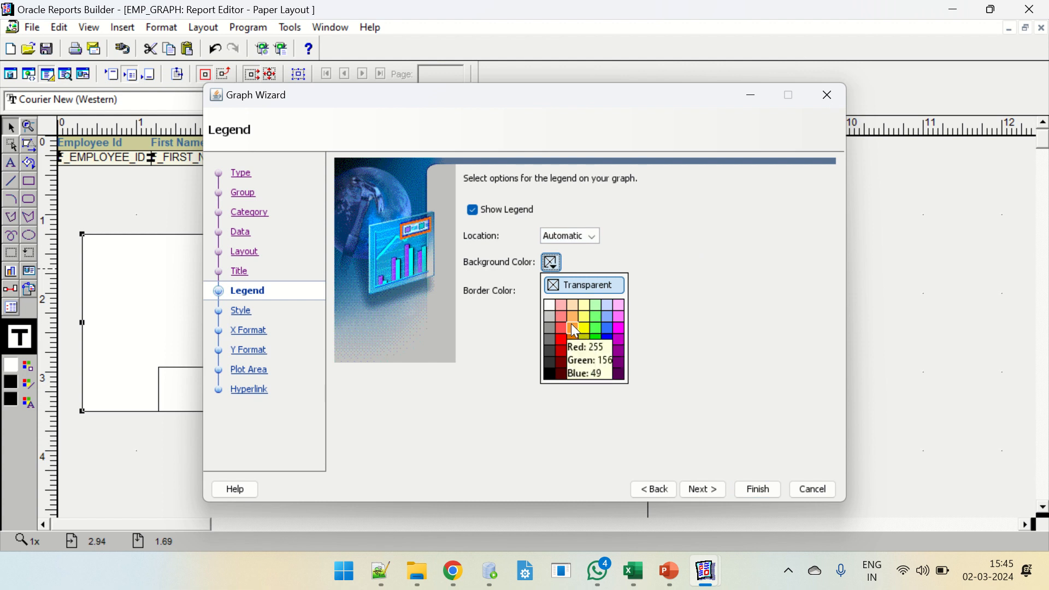
{"action": "left_click", "coordinate": [549, 316]}
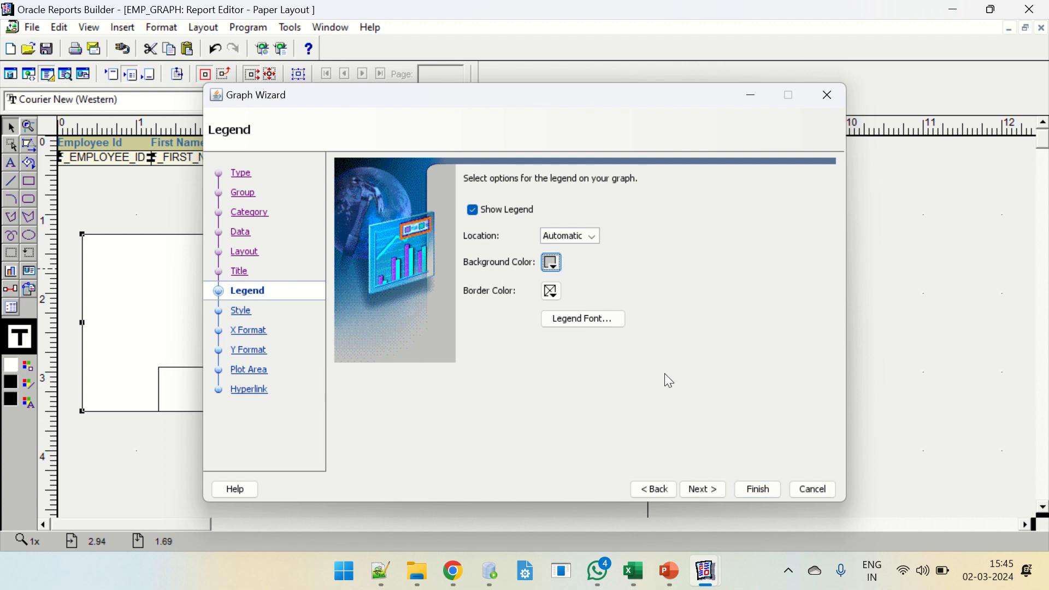
{"action": "left_click", "coordinate": [551, 290]}
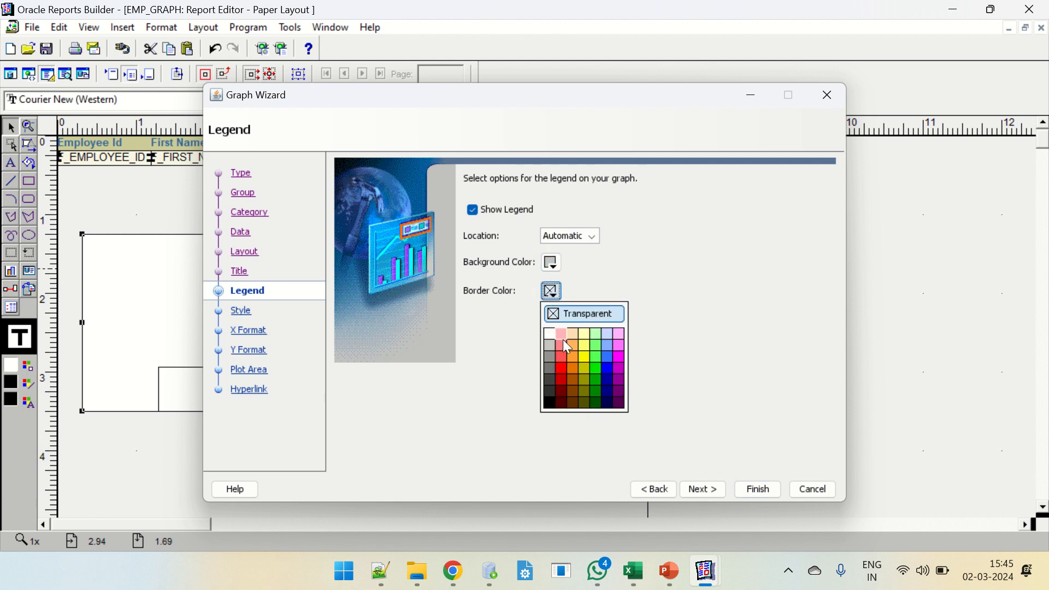
{"action": "left_click", "coordinate": [562, 359]}
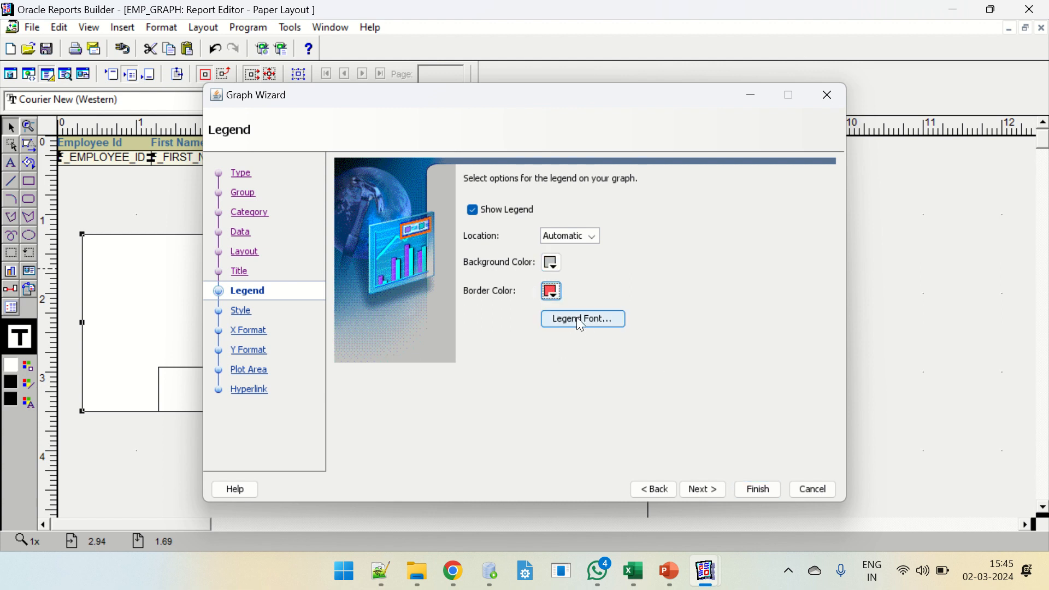
{"action": "left_click", "coordinate": [593, 325]}
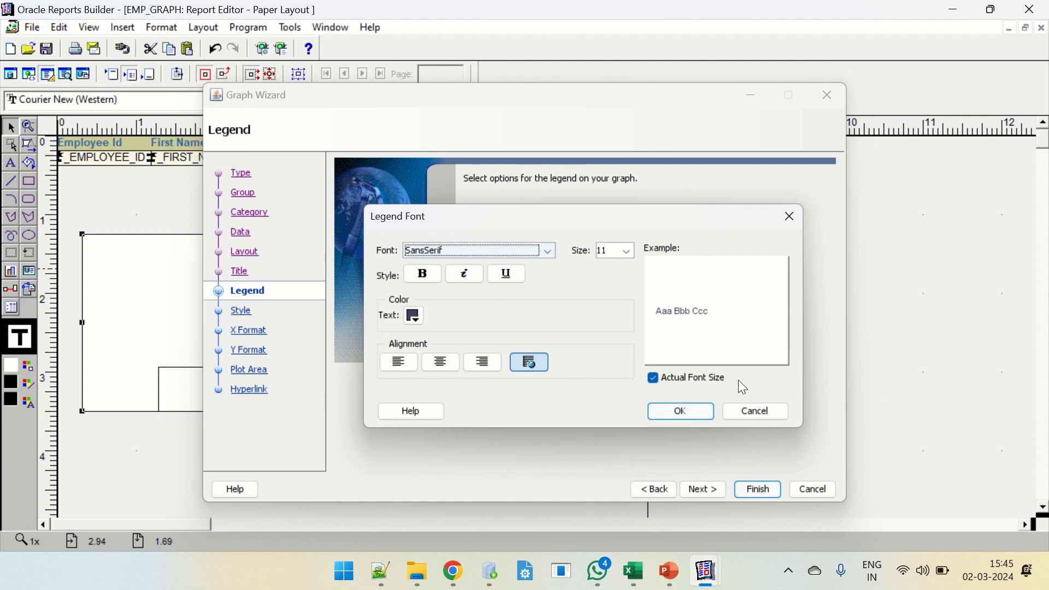
{"action": "left_click", "coordinate": [743, 412]}
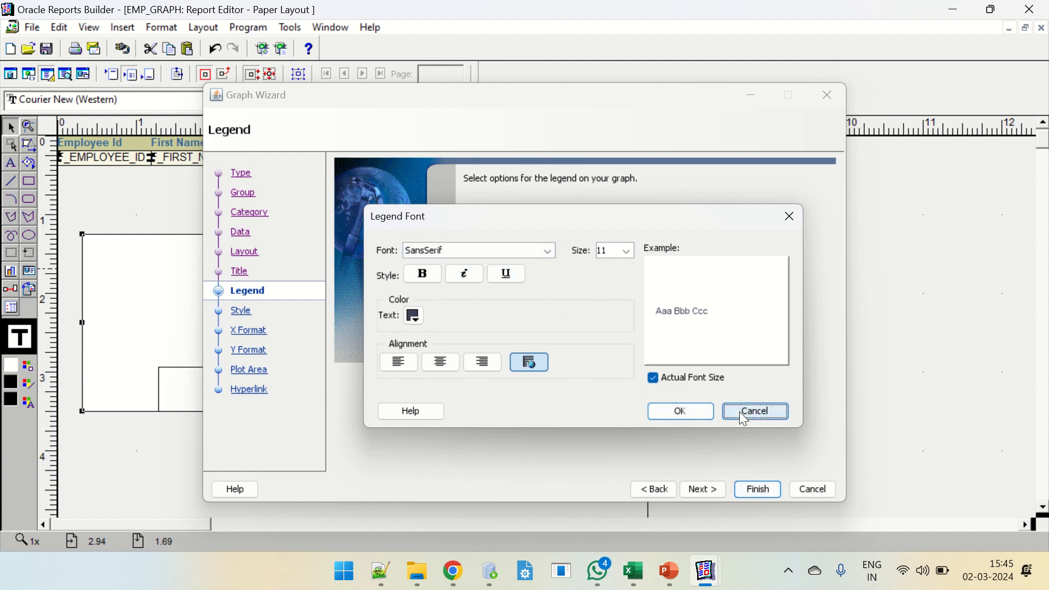
Go on to the X-axis format settings, set the axis line to the fourth thickness option and colour it yellow
{"action": "left_click", "coordinate": [705, 491]}
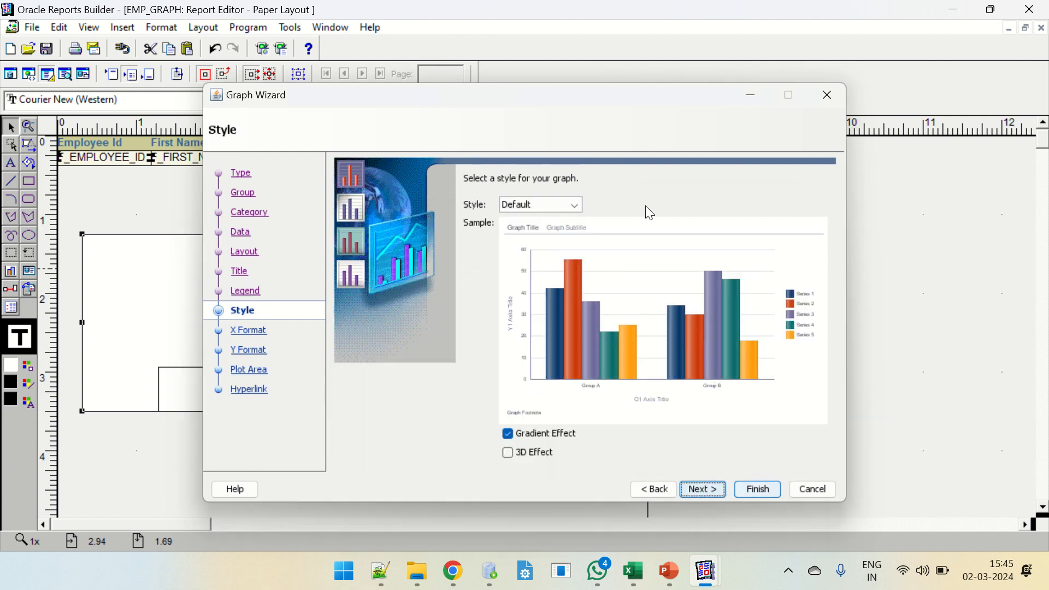
{"action": "left_click", "coordinate": [704, 489]}
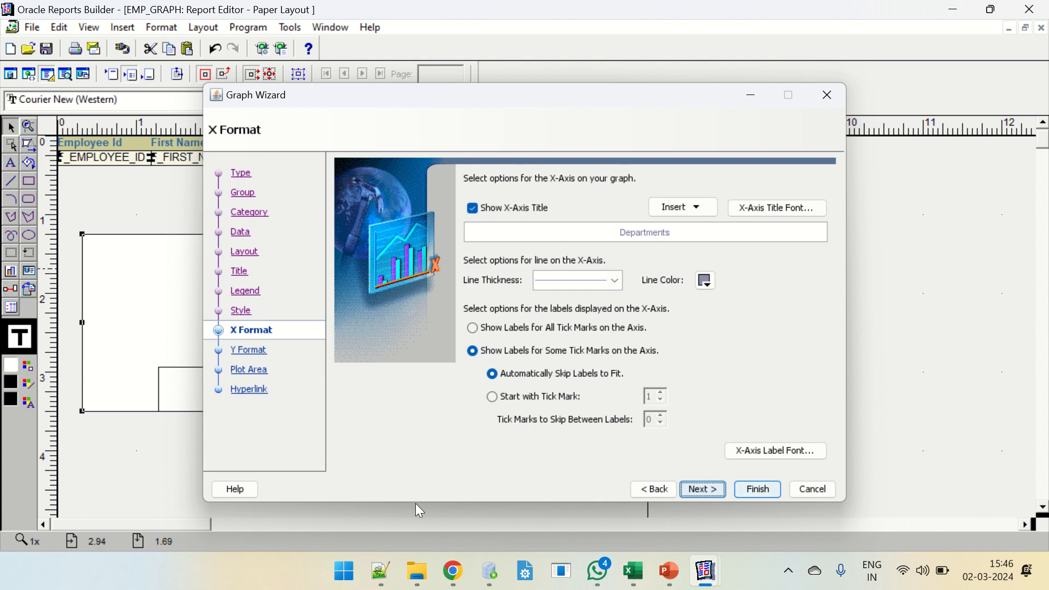
{"action": "left_click_drag", "start_coordinate": [621, 233], "coordinate": [698, 236]}
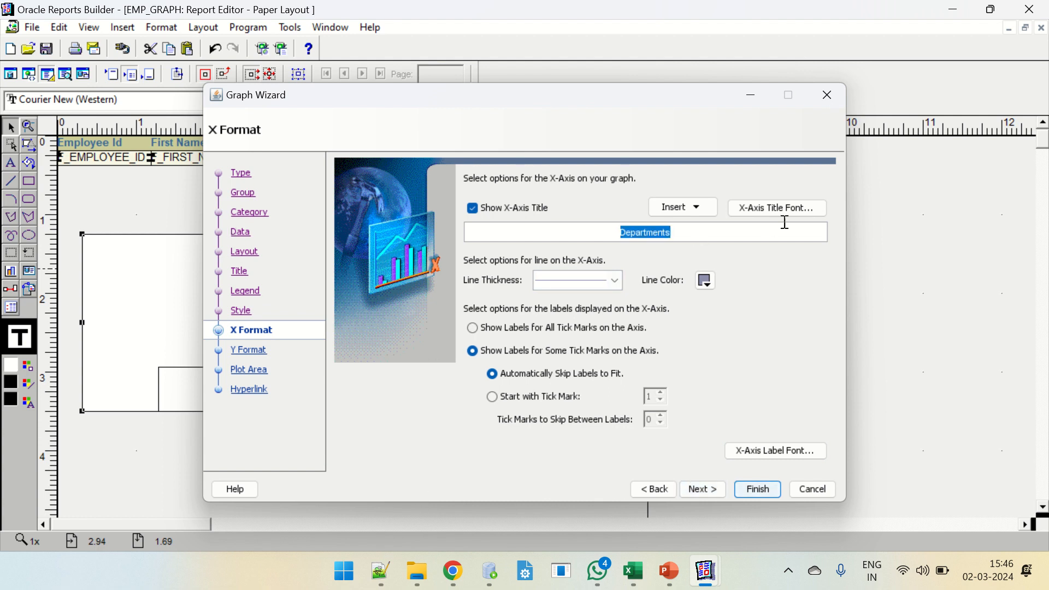
{"action": "left_click", "coordinate": [614, 281]}
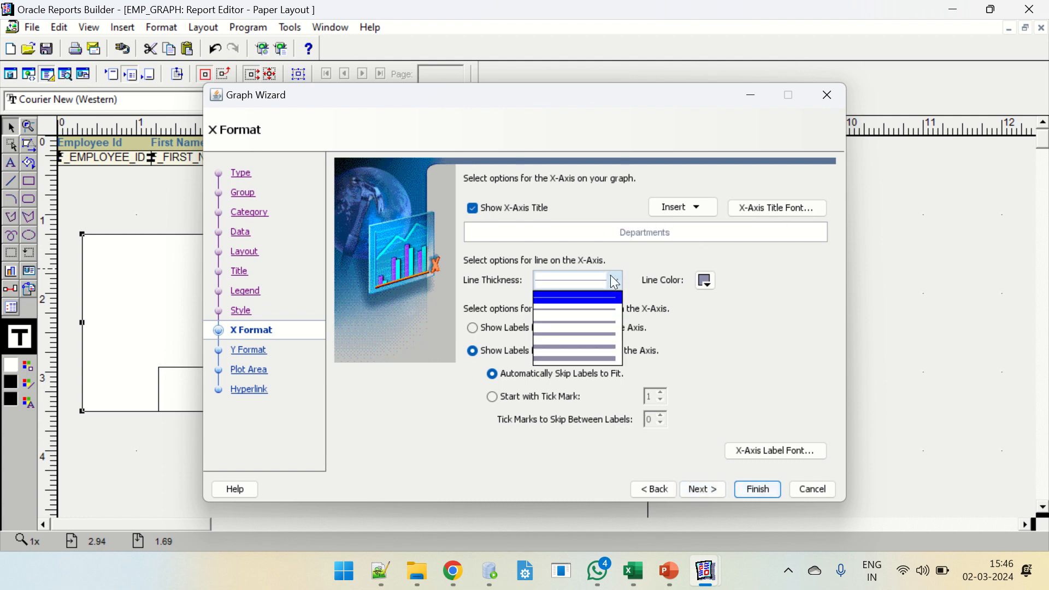
{"action": "left_click", "coordinate": [592, 331]}
{"action": "left_click", "coordinate": [706, 282]}
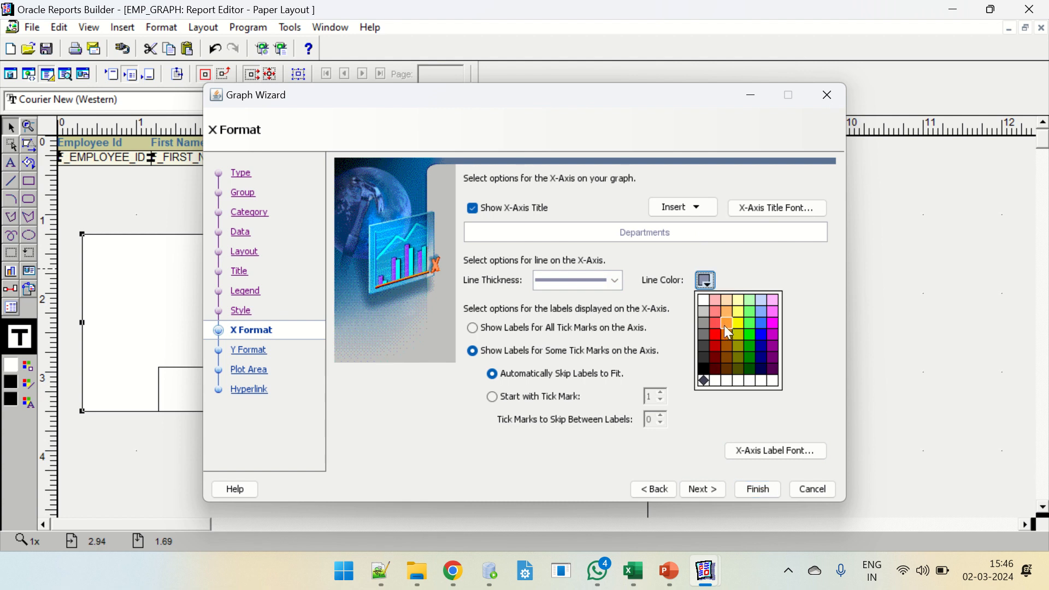
{"action": "left_click", "coordinate": [738, 323]}
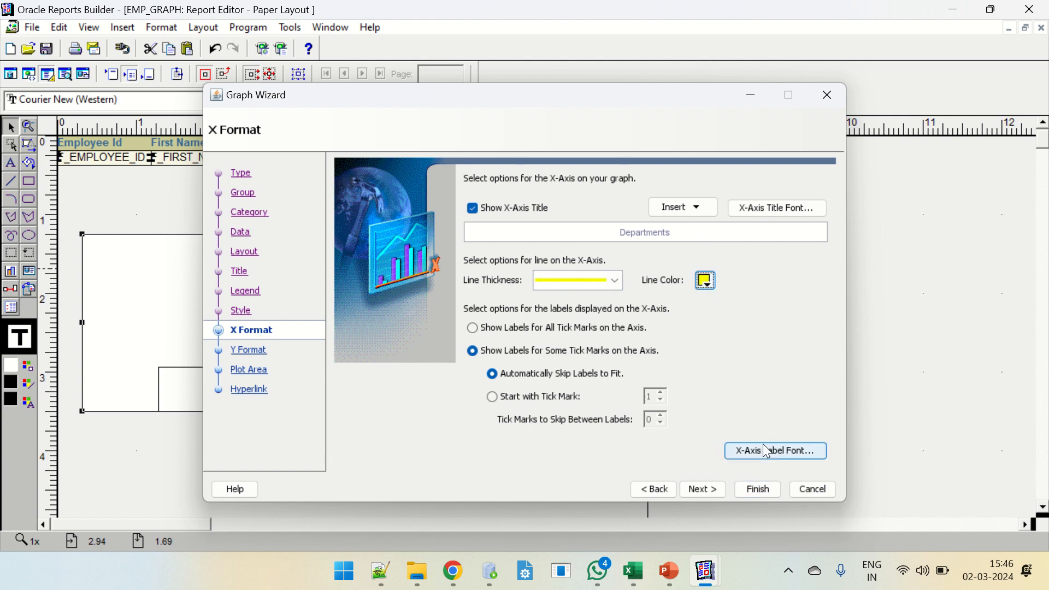
Go through the Y-axis, plot area and hyperlink settings and finish the Graph Wizard
{"action": "left_click", "coordinate": [708, 488]}
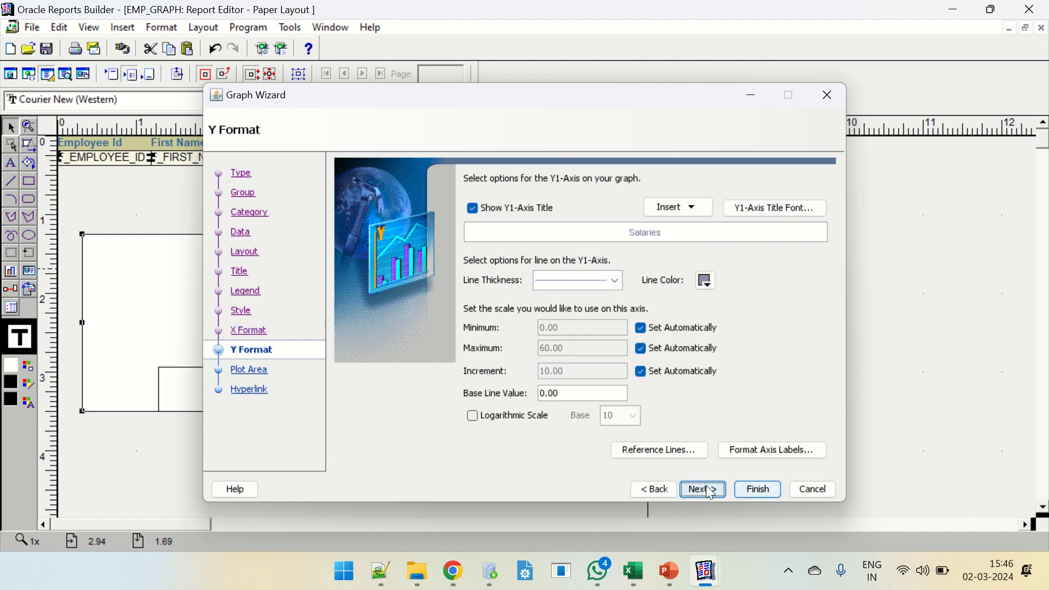
{"action": "left_click", "coordinate": [708, 488]}
{"action": "left_click", "coordinate": [708, 488]}
{"action": "left_click", "coordinate": [757, 489]}
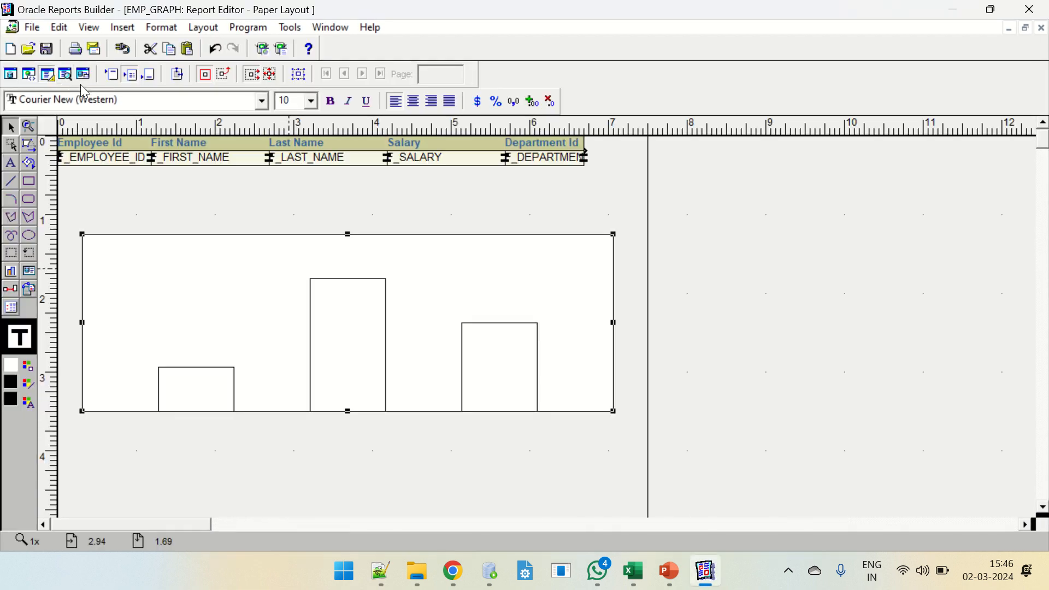
Preview the report in Paper Design and examine the graph's legend colours, X-axis line and department bars up close
{"action": "left_click", "coordinate": [64, 75]}
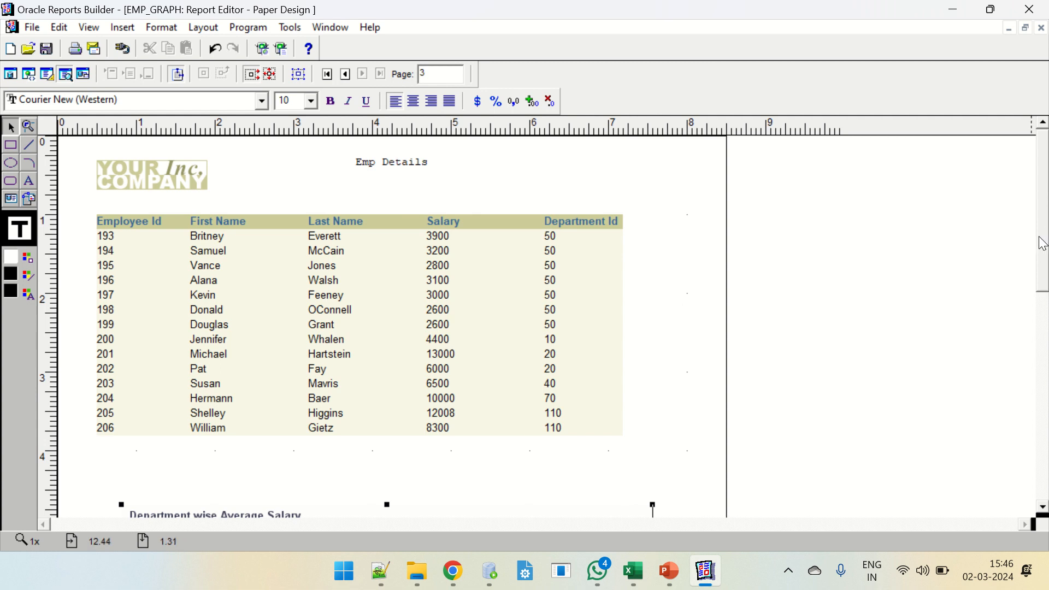
{"action": "scroll", "coordinate": [1046, 309], "scroll_direction": "down", "scroll_amount": 3}
{"action": "scroll", "coordinate": [1046, 309], "scroll_direction": "down", "scroll_amount": 2}
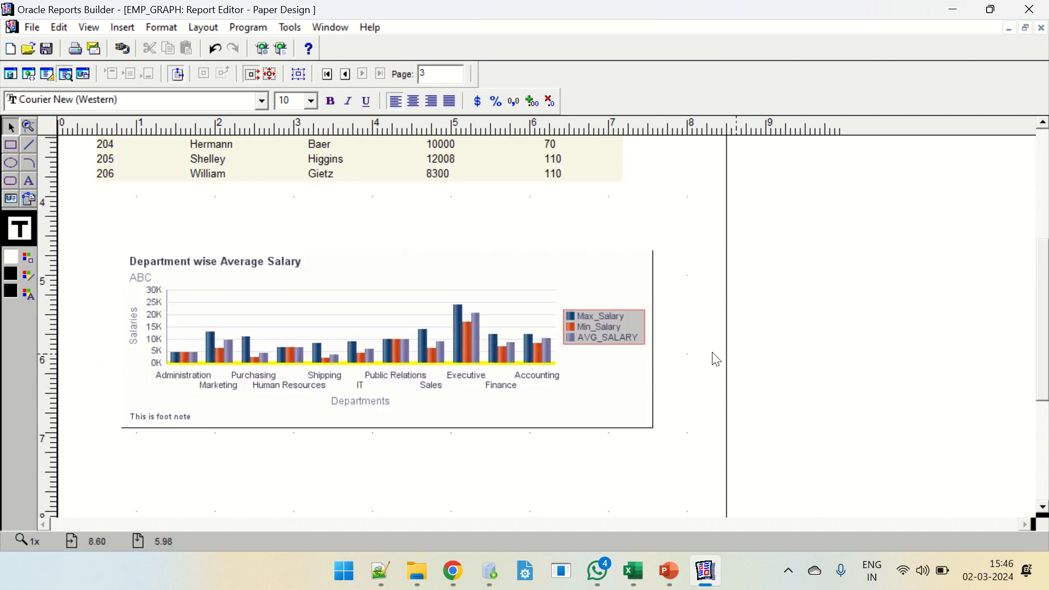
{"action": "left_click", "coordinate": [622, 333]}
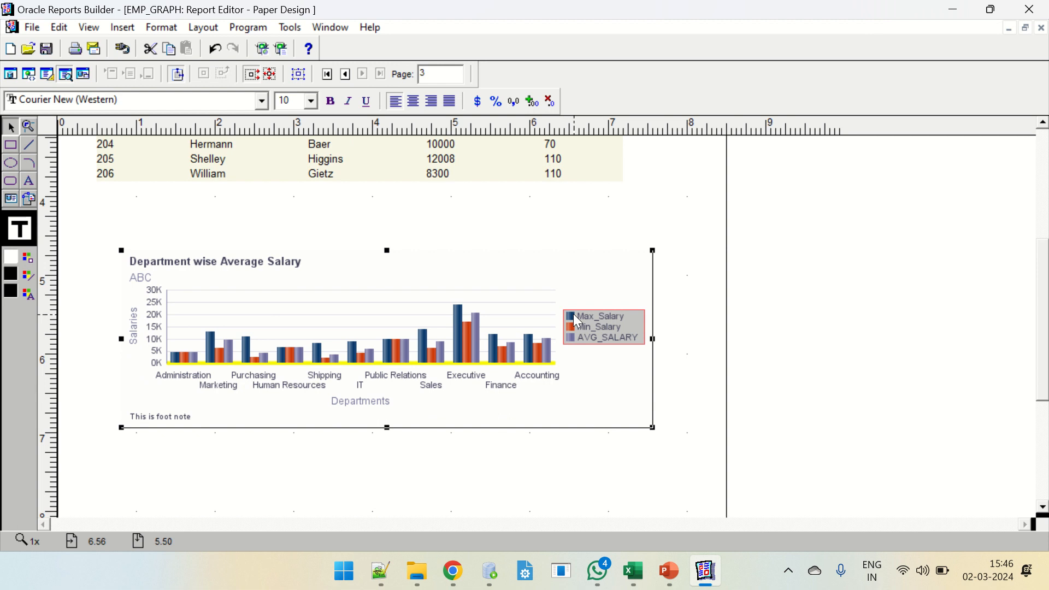
{"action": "scroll", "coordinate": [579, 314], "scroll_direction": "up", "scroll_amount": 1}
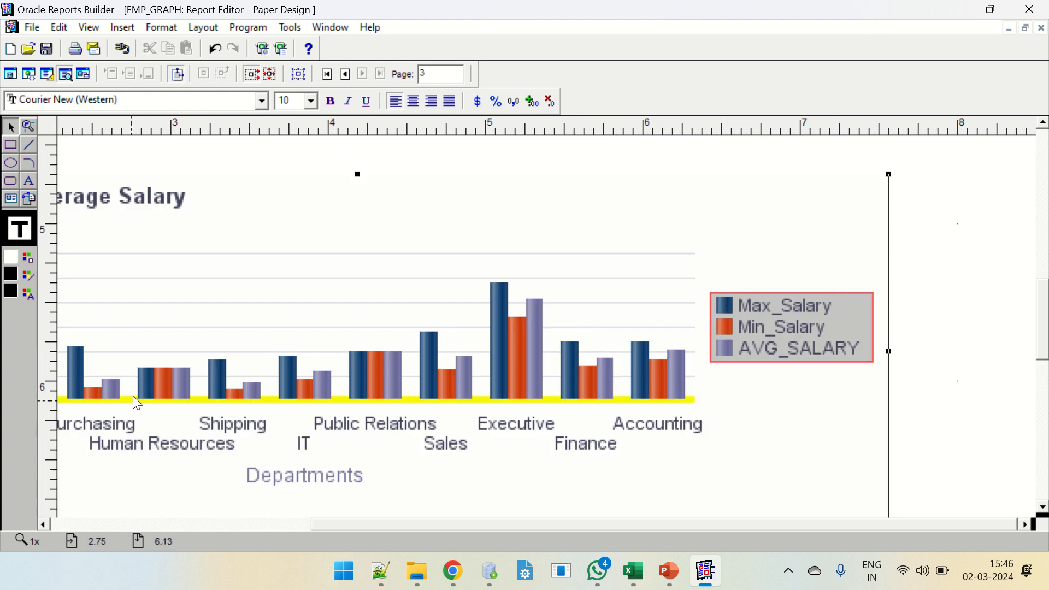
{"action": "left_click", "coordinate": [298, 525]}
{"action": "left_click_drag", "start_coordinate": [298, 524], "coordinate": [354, 526]}
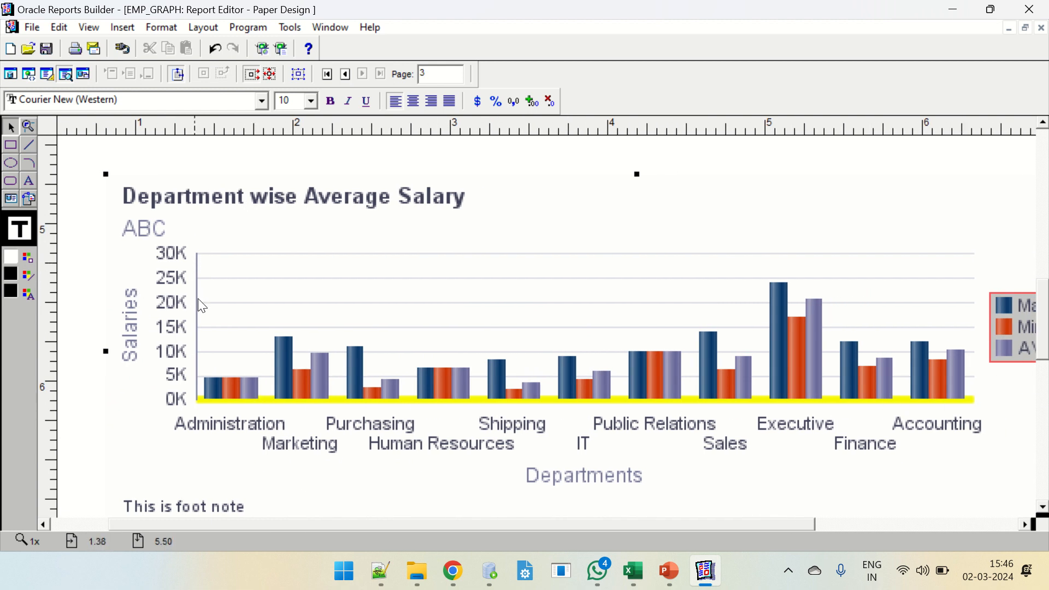
{"action": "scroll", "coordinate": [198, 333], "scroll_direction": "up", "scroll_amount": 1}
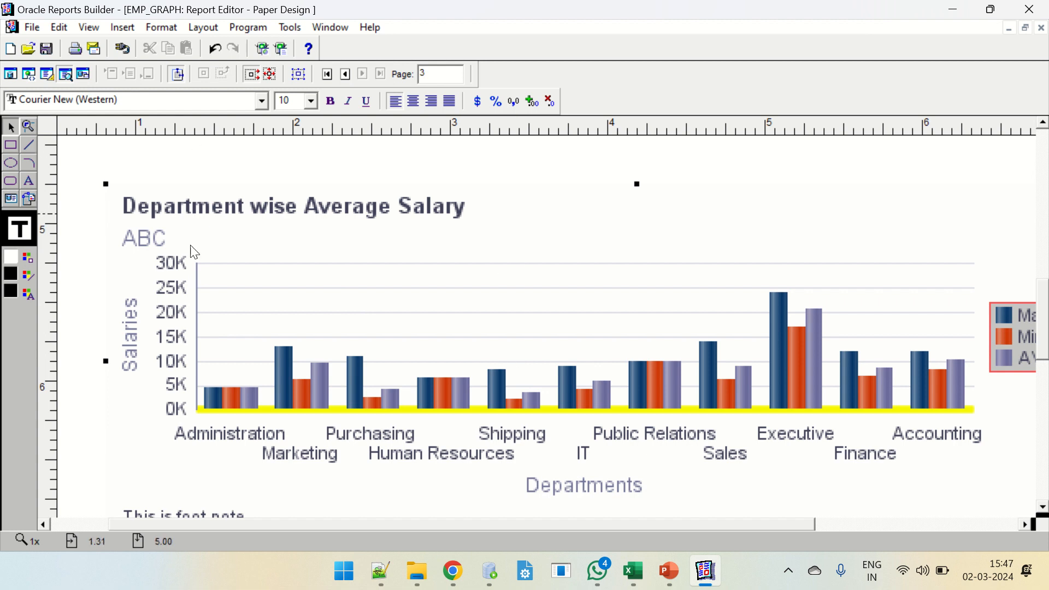
{"action": "left_click_drag", "start_coordinate": [552, 525], "coordinate": [467, 527]}
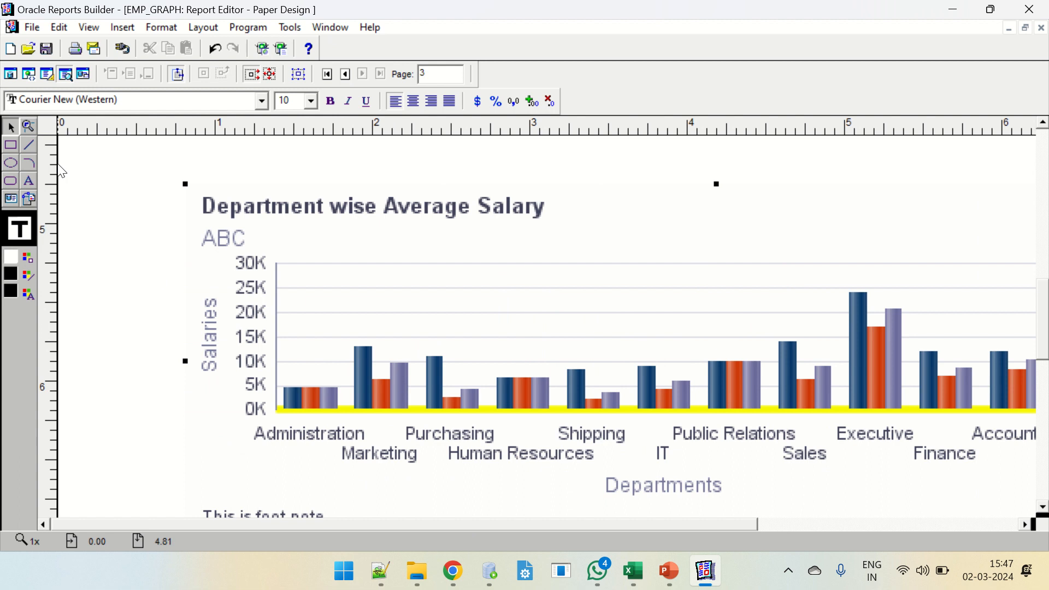
Return to the Paper Layout, set the graph's Page Break Before property to Yes and close the Property Inspector
{"action": "left_click", "coordinate": [47, 74]}
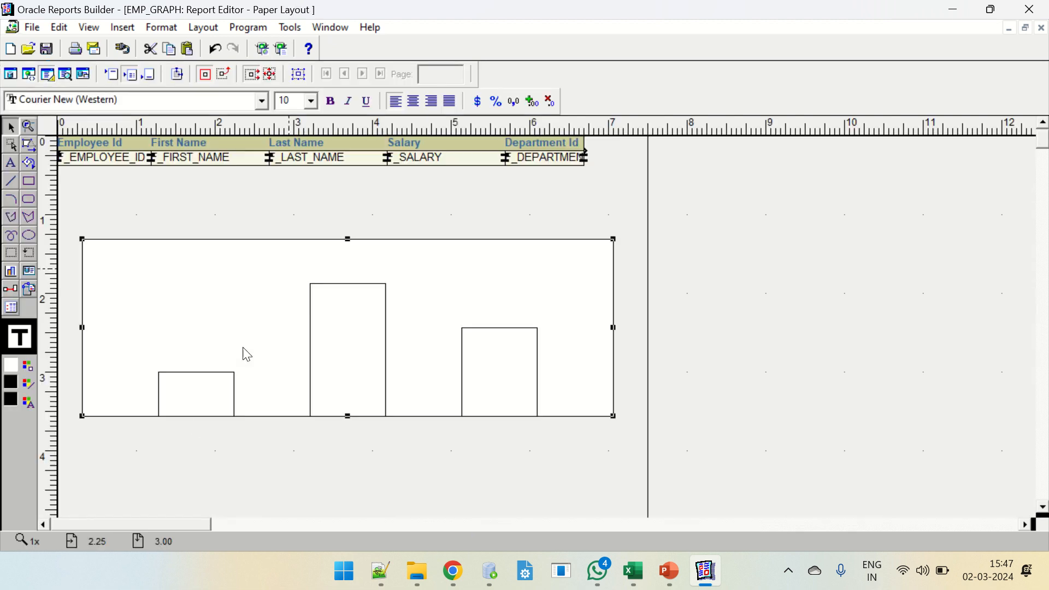
{"action": "right_click", "coordinate": [238, 284]}
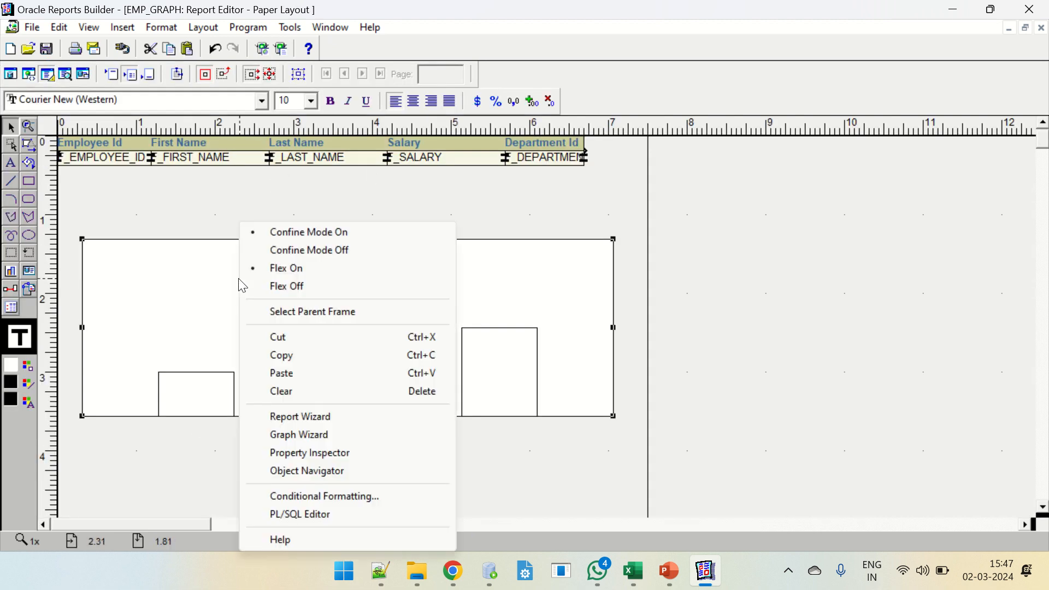
{"action": "left_click", "coordinate": [290, 455]}
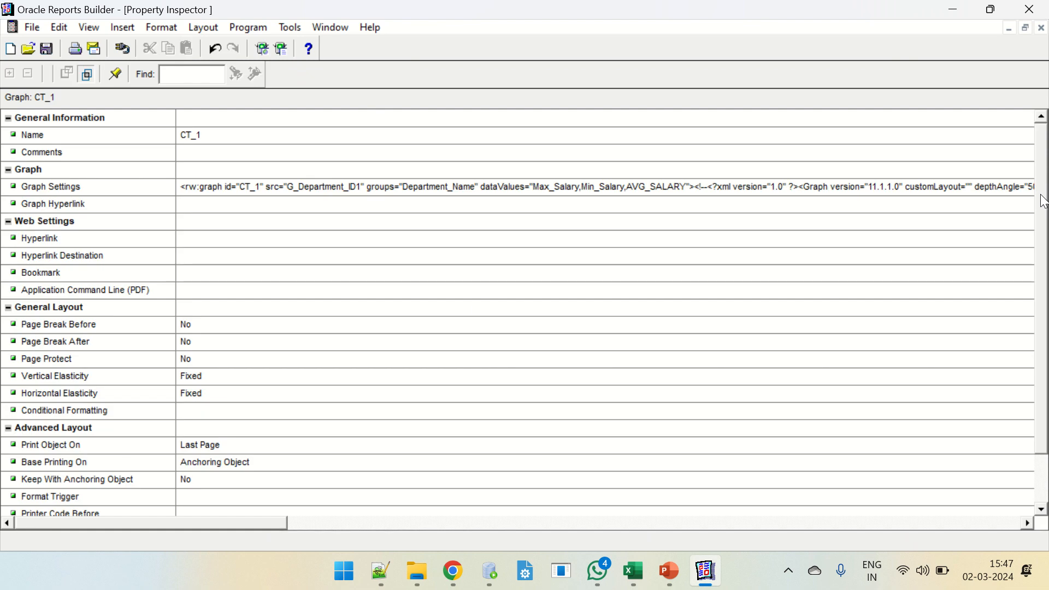
{"action": "left_click", "coordinate": [199, 324]}
{"action": "left_click", "coordinate": [201, 324]}
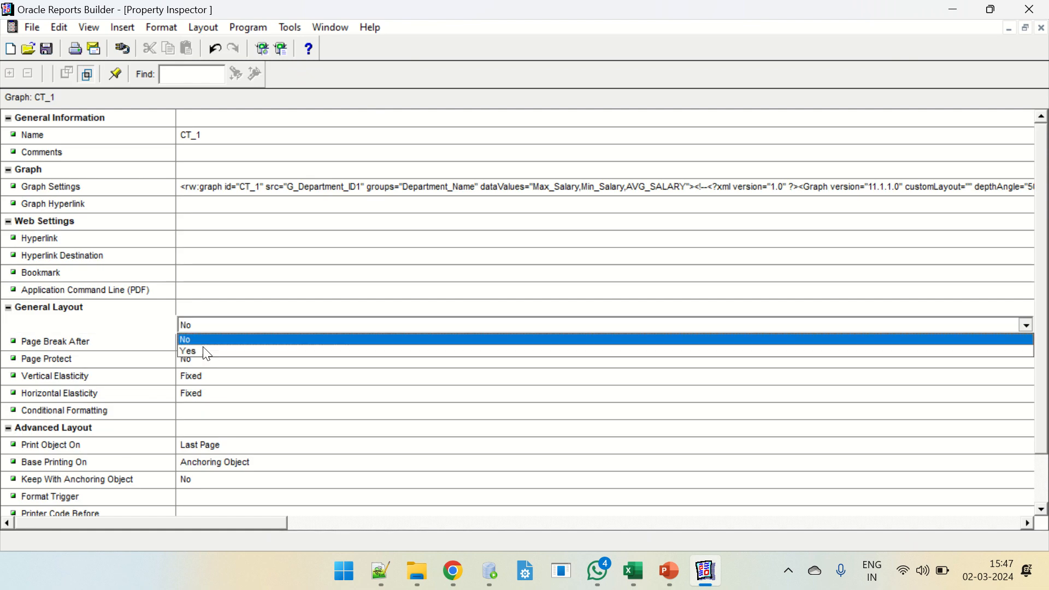
{"action": "left_click", "coordinate": [195, 351]}
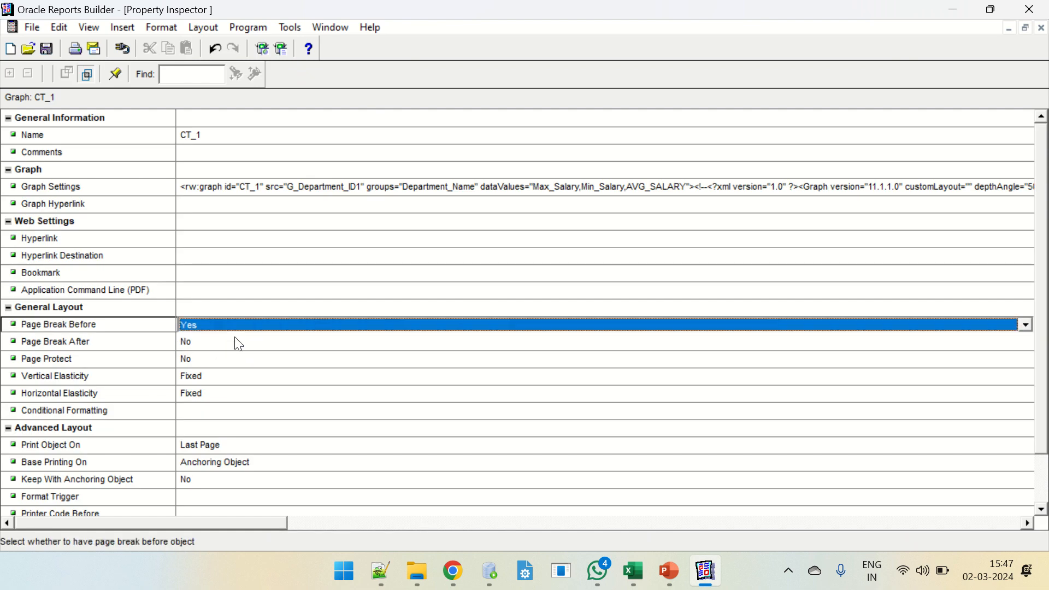
{"action": "left_click", "coordinate": [263, 306]}
{"action": "left_click", "coordinate": [189, 323]}
{"action": "left_click", "coordinate": [1027, 29]}
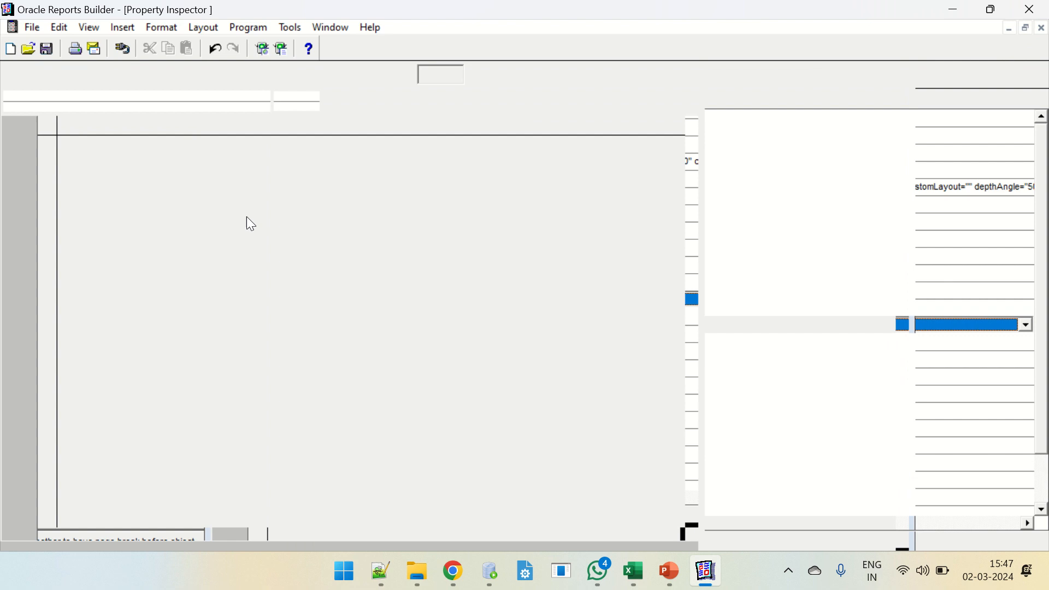
Move the graph up in the Paper Layout so that it sits closer beneath the employee table
{"action": "left_click", "coordinate": [296, 326]}
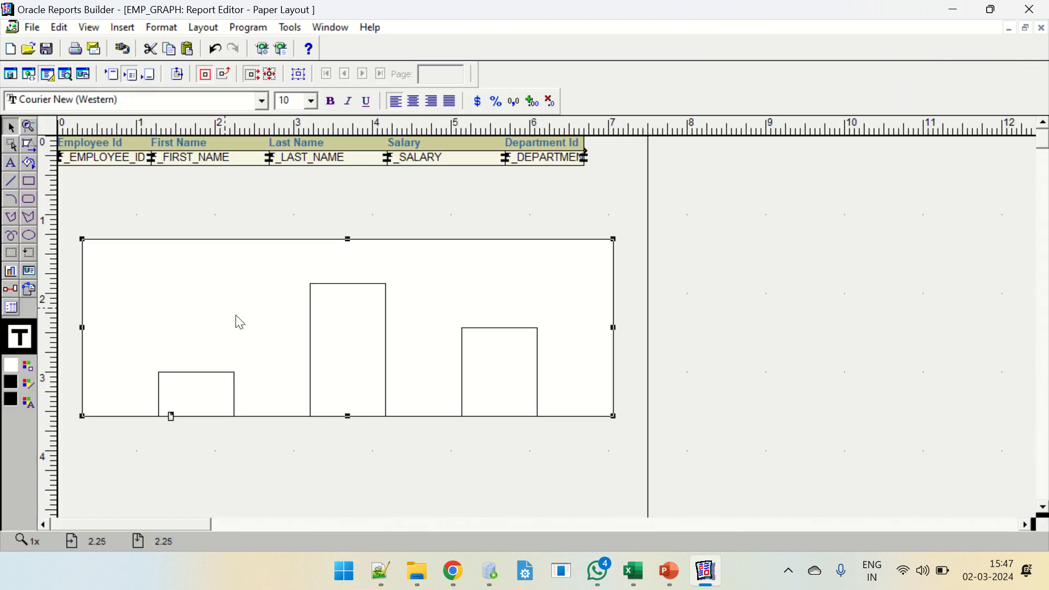
{"action": "left_click_drag", "start_coordinate": [240, 322], "coordinate": [253, 273]}
{"action": "left_click", "coordinate": [260, 503]}
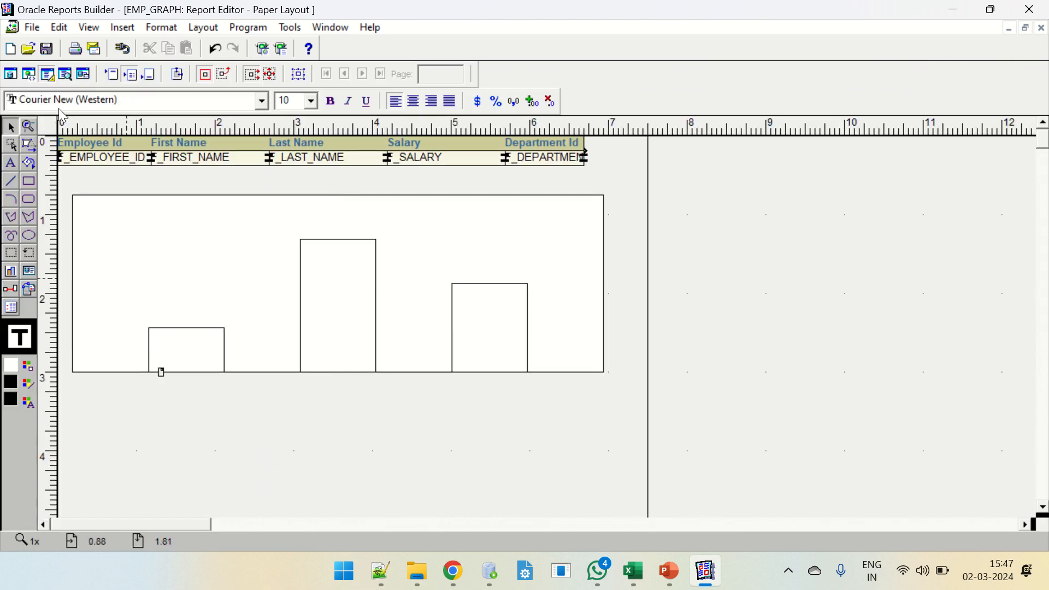
{"action": "left_click", "coordinate": [194, 159]}
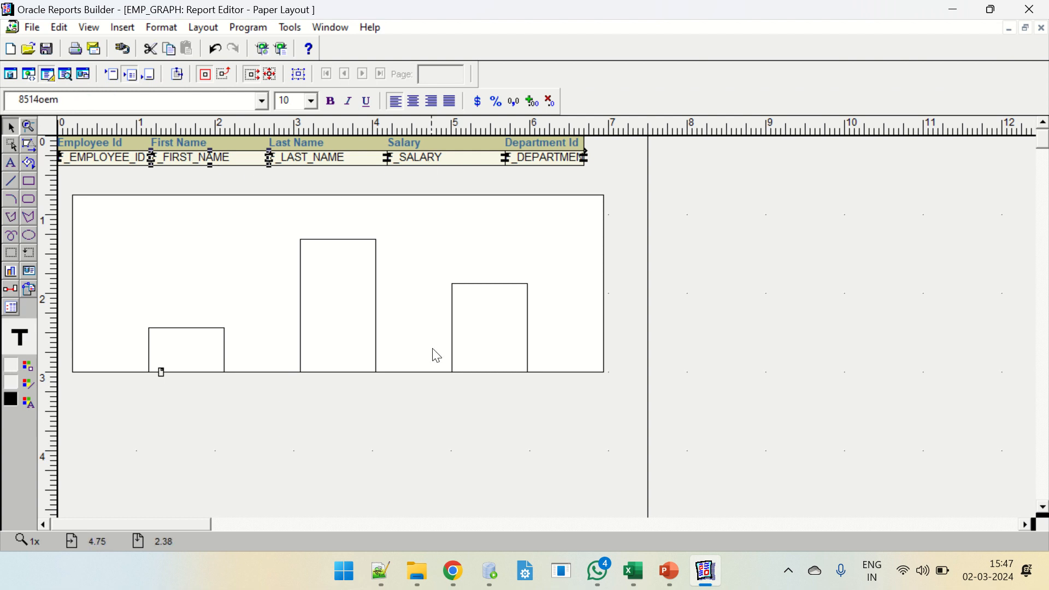
{"action": "left_click", "coordinate": [329, 301]}
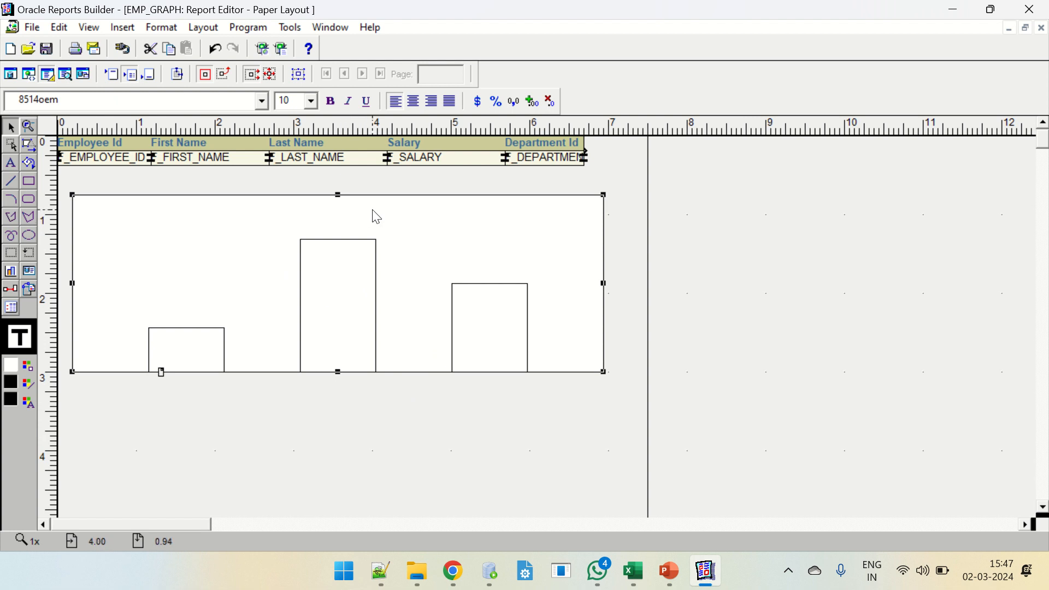
Preview the report in Paper Design and compare the end of the employee table on page 3 with the graph on page 4
{"action": "left_click", "coordinate": [65, 73]}
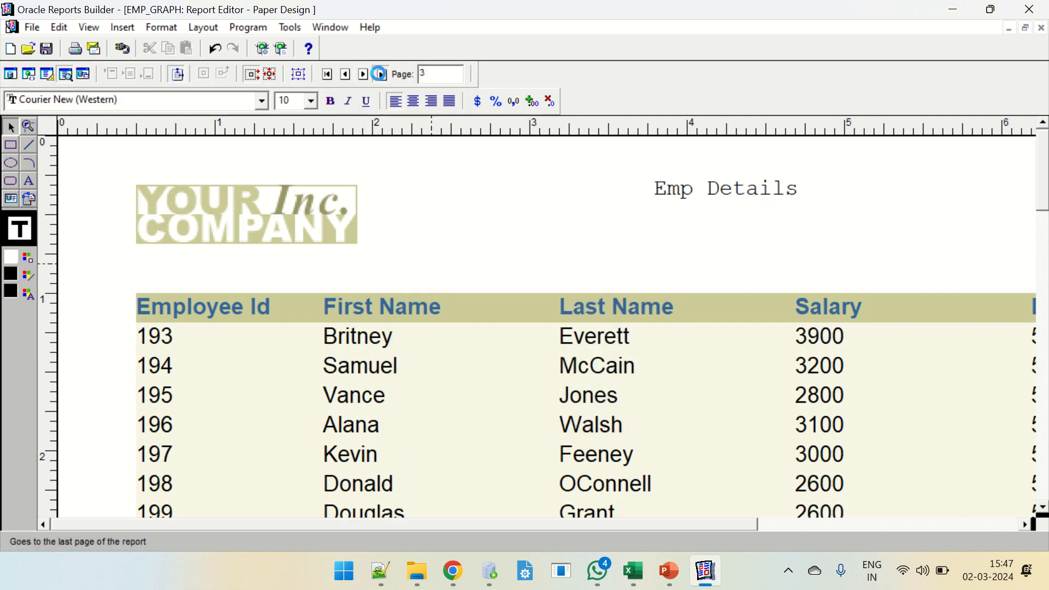
{"action": "left_click", "coordinate": [376, 75]}
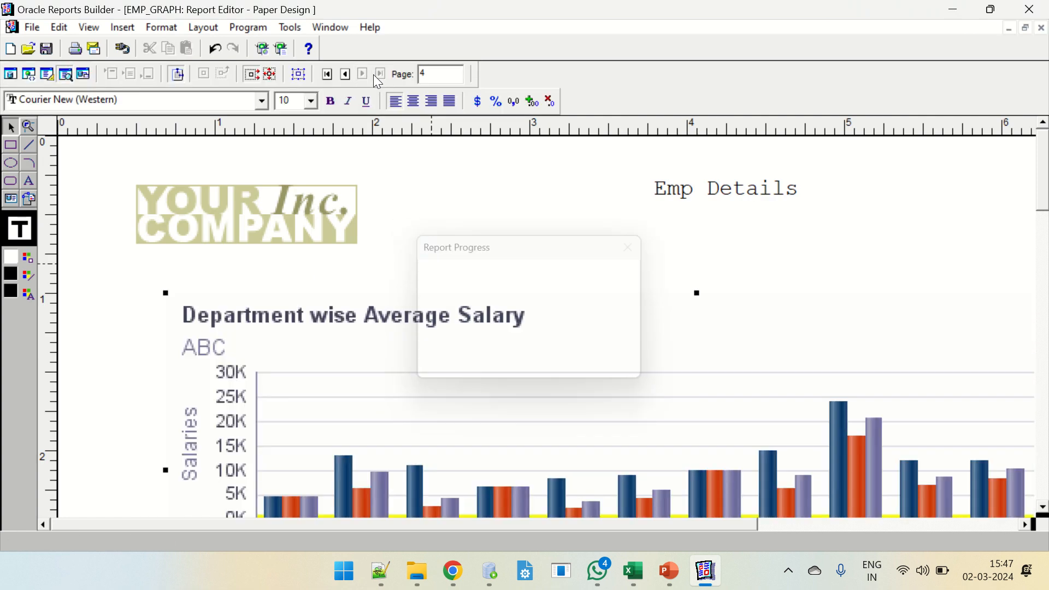
{"action": "left_click", "coordinate": [345, 74]}
{"action": "scroll", "coordinate": [547, 328], "scroll_direction": "down", "scroll_amount": 6}
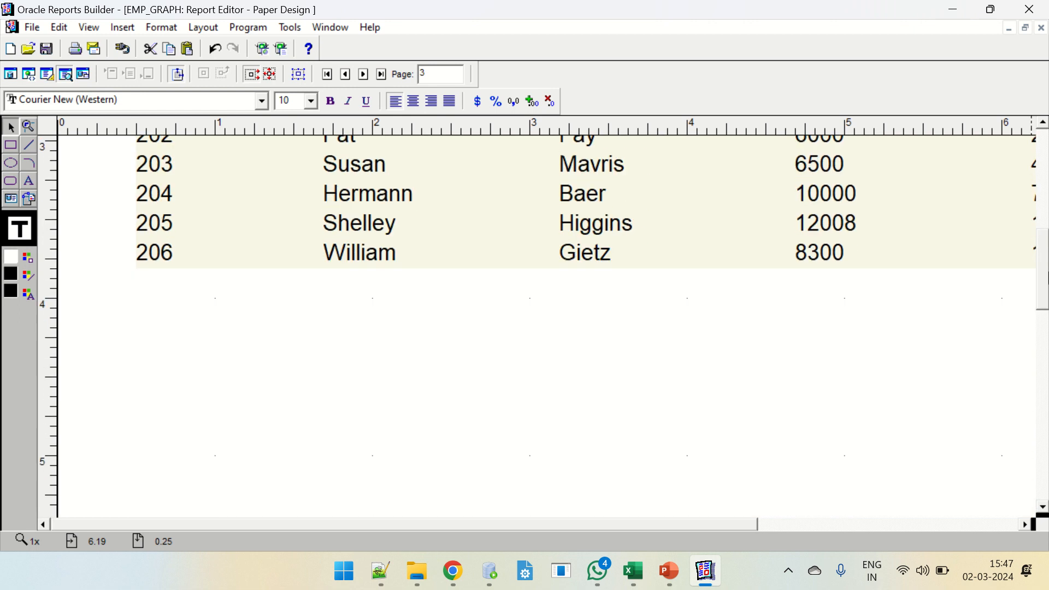
{"action": "left_click_drag", "start_coordinate": [1042, 274], "coordinate": [1040, 201]}
{"action": "left_click", "coordinate": [380, 74]}
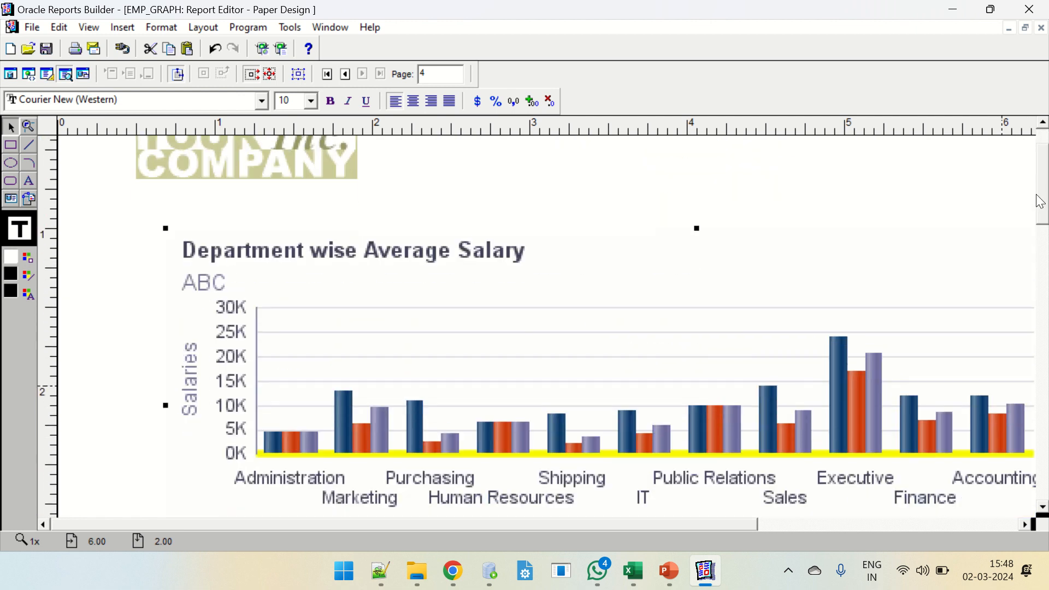
Zoom out to view the whole graph page in Paper Design and check it against the preceding employee table page
{"action": "key", "text": "ctrl+minus"}
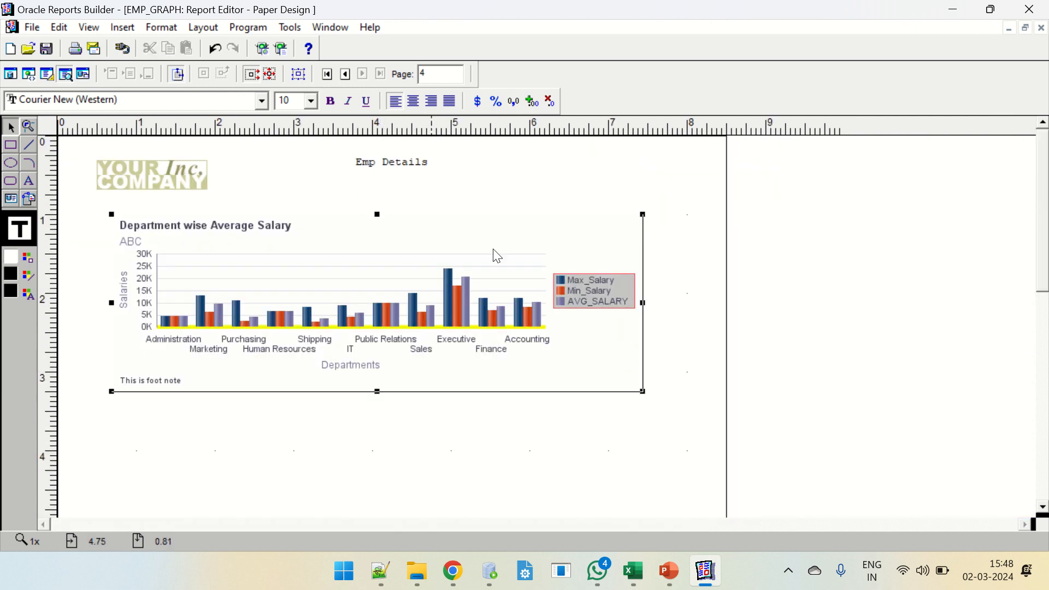
{"action": "left_click", "coordinate": [842, 331]}
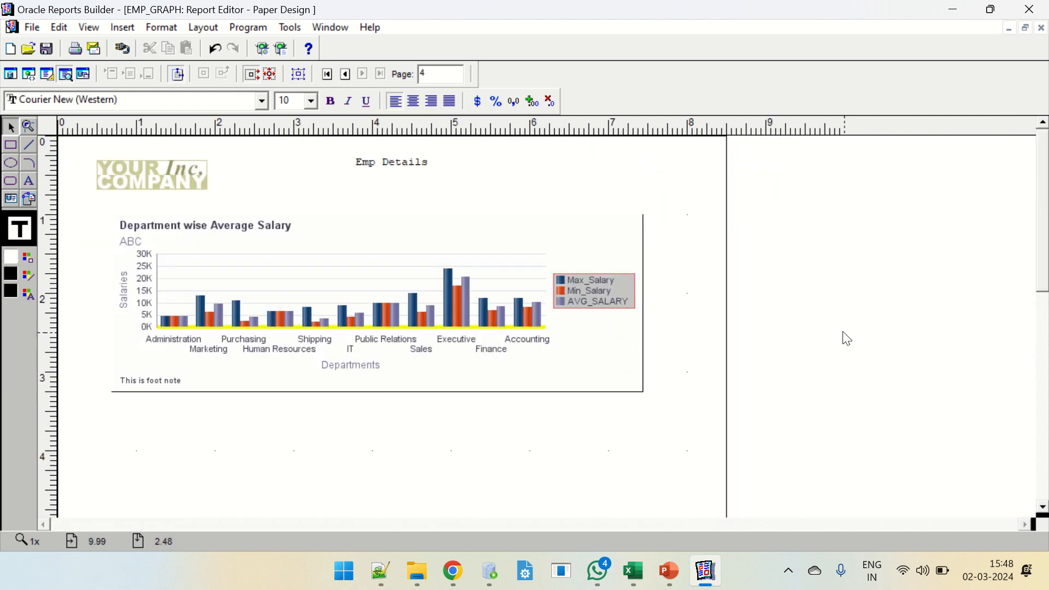
{"action": "left_click", "coordinate": [345, 75]}
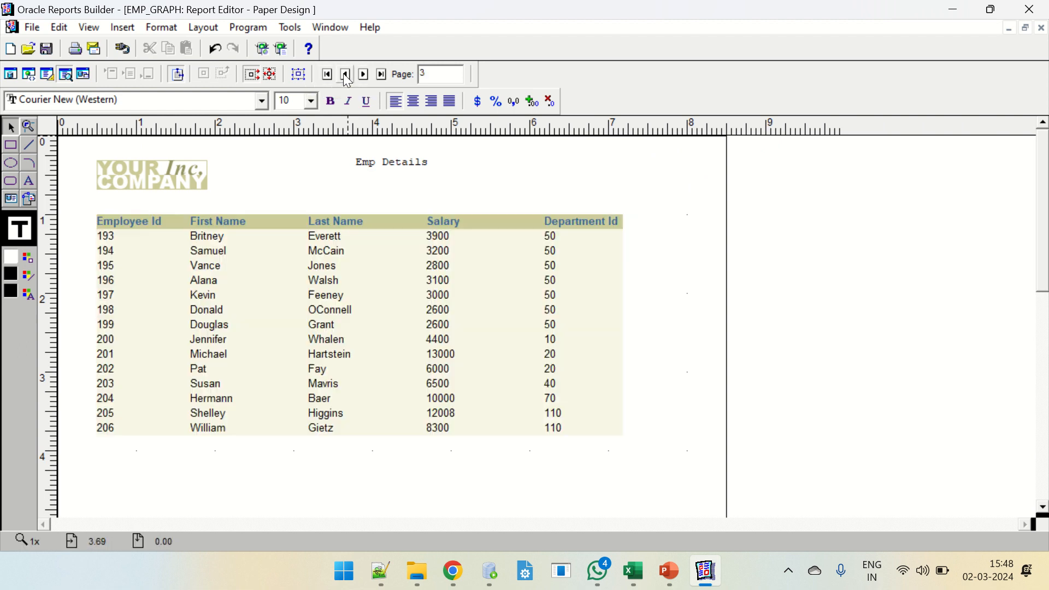
{"action": "left_click", "coordinate": [387, 76]}
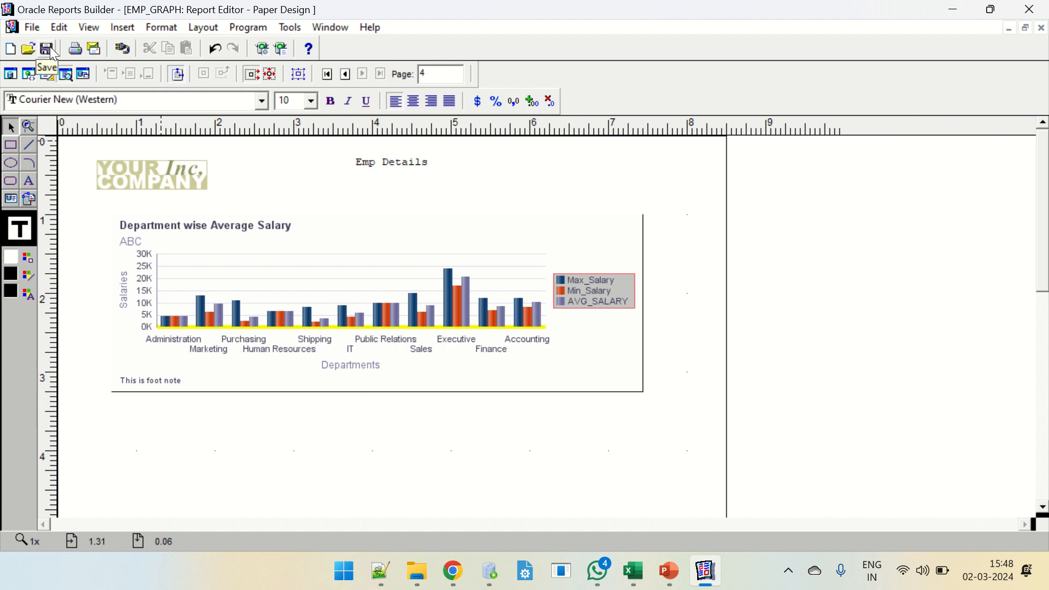
Return to the Paper Layout and draw a second graph area about 6.9 by 1.5 inches beneath the existing graph
{"action": "left_click", "coordinate": [47, 75]}
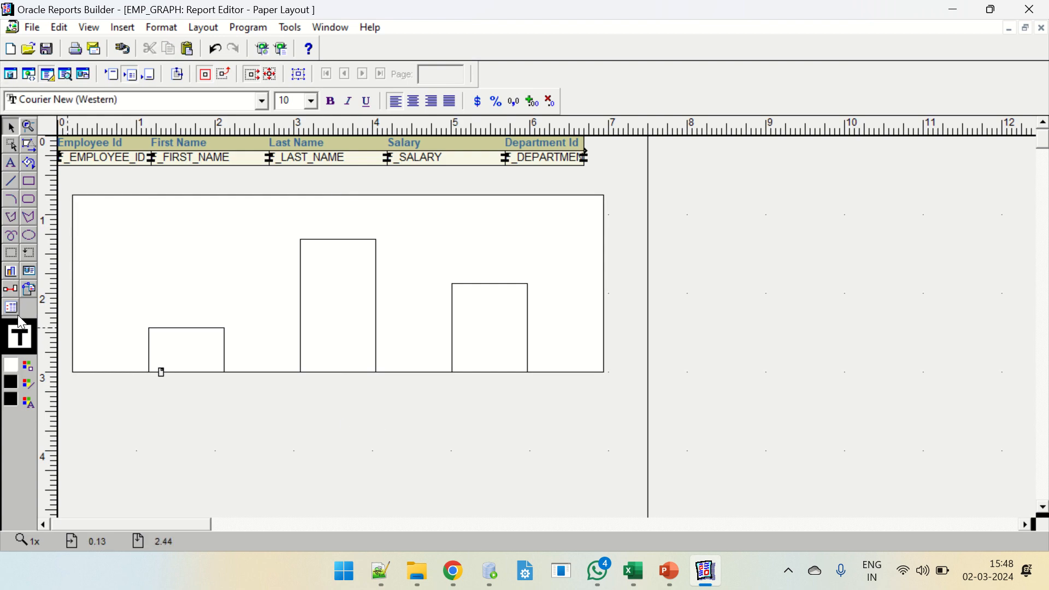
{"action": "left_click", "coordinate": [12, 272]}
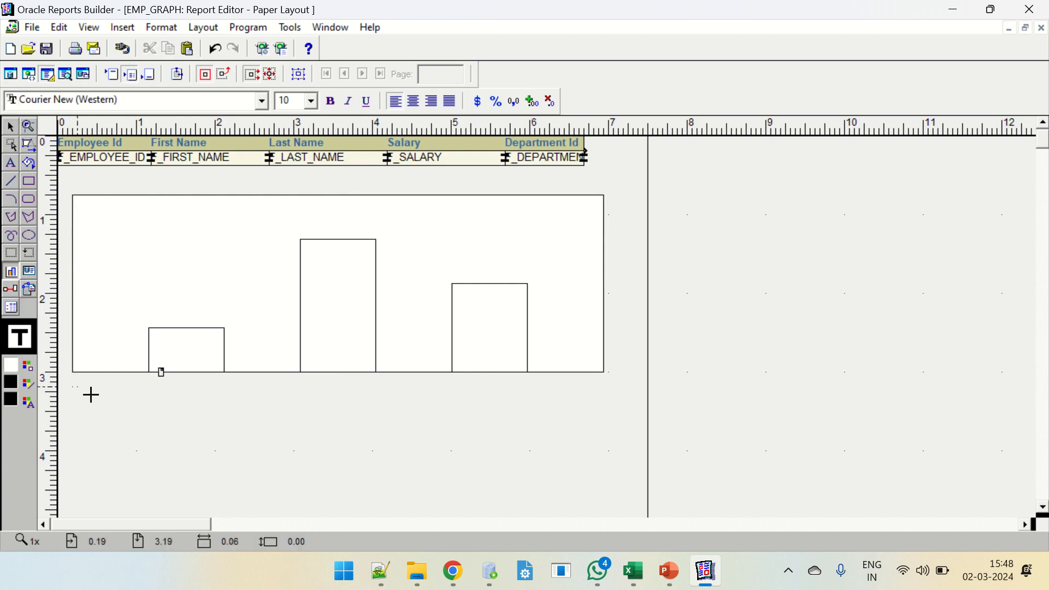
{"action": "left_click_drag", "start_coordinate": [74, 387], "coordinate": [611, 504]}
{"action": "left_click", "coordinate": [640, 491]}
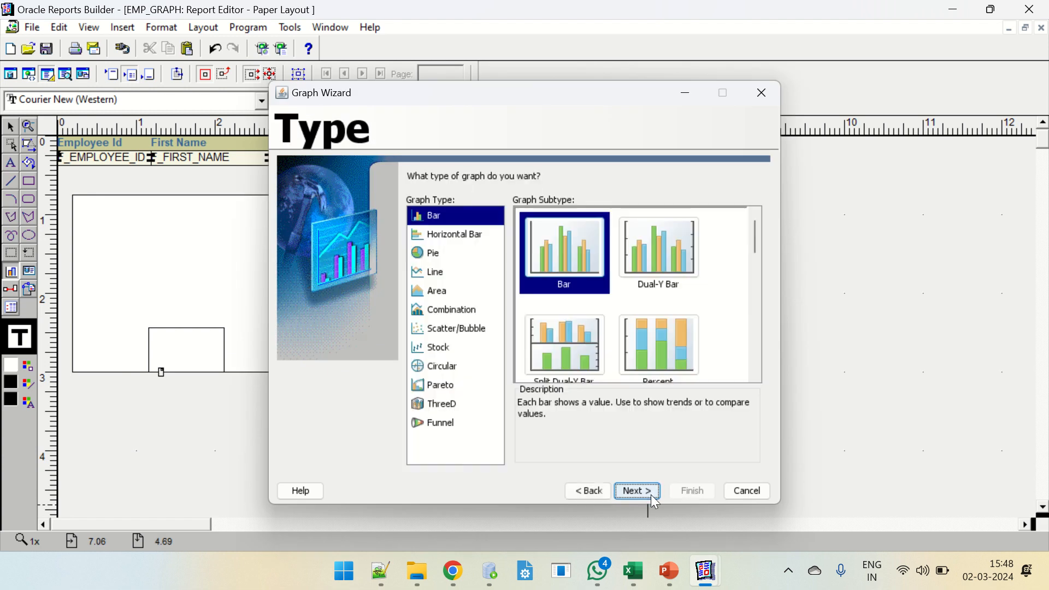
Choose the Pie graph type with the Pie subtype and use G_Department_ID1 as its data group
{"action": "left_click", "coordinate": [482, 236]}
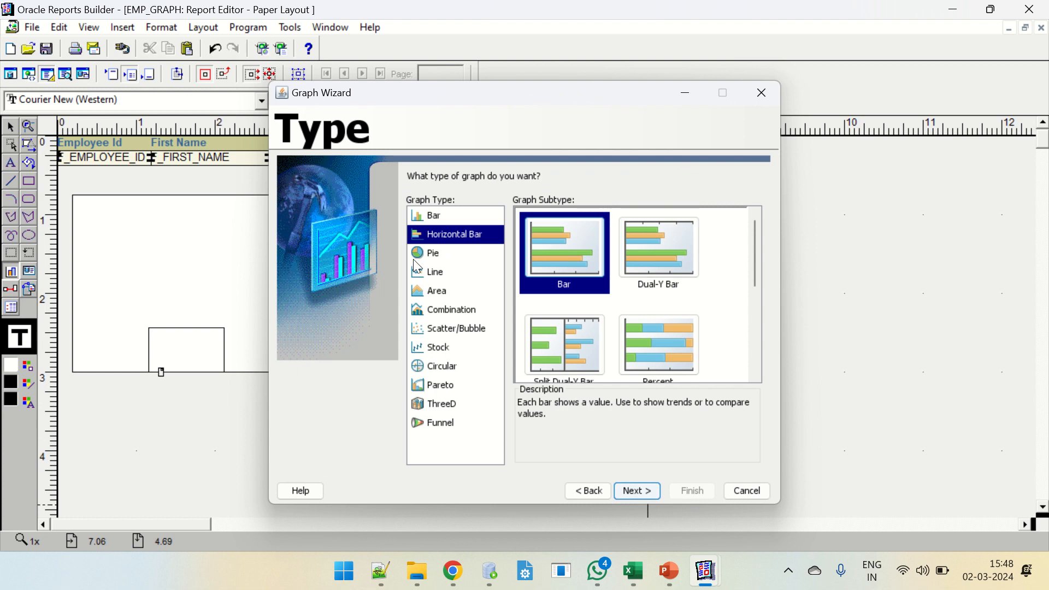
{"action": "left_click", "coordinate": [436, 253]}
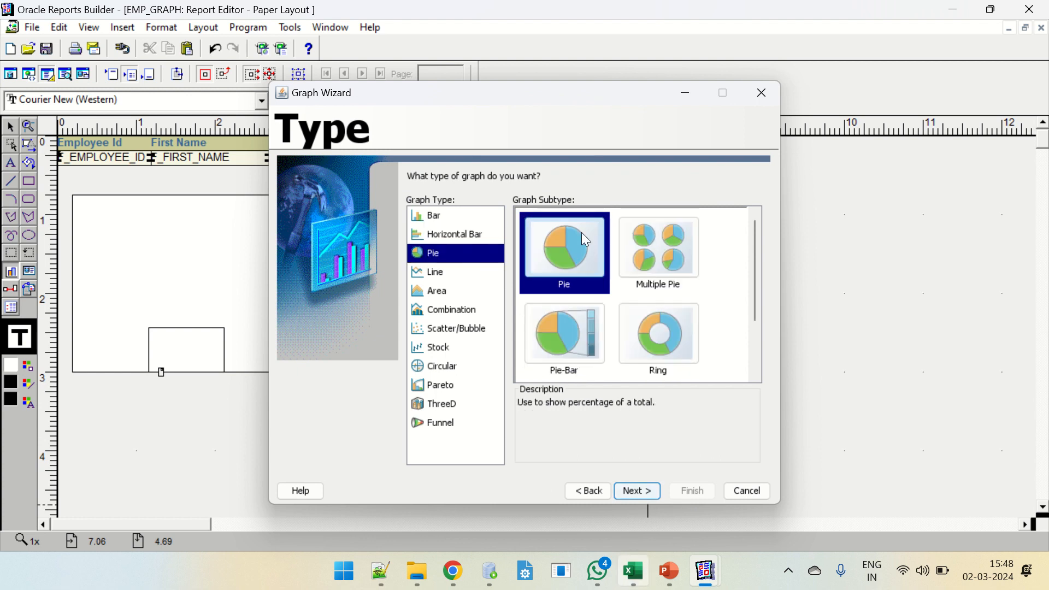
{"action": "left_click", "coordinate": [628, 492]}
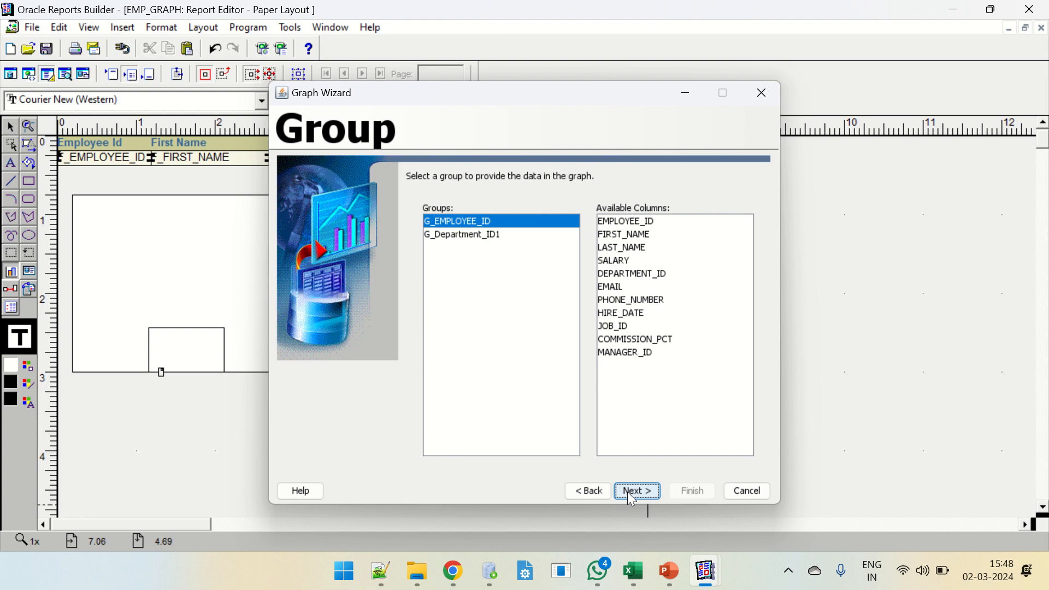
{"action": "left_click", "coordinate": [481, 236]}
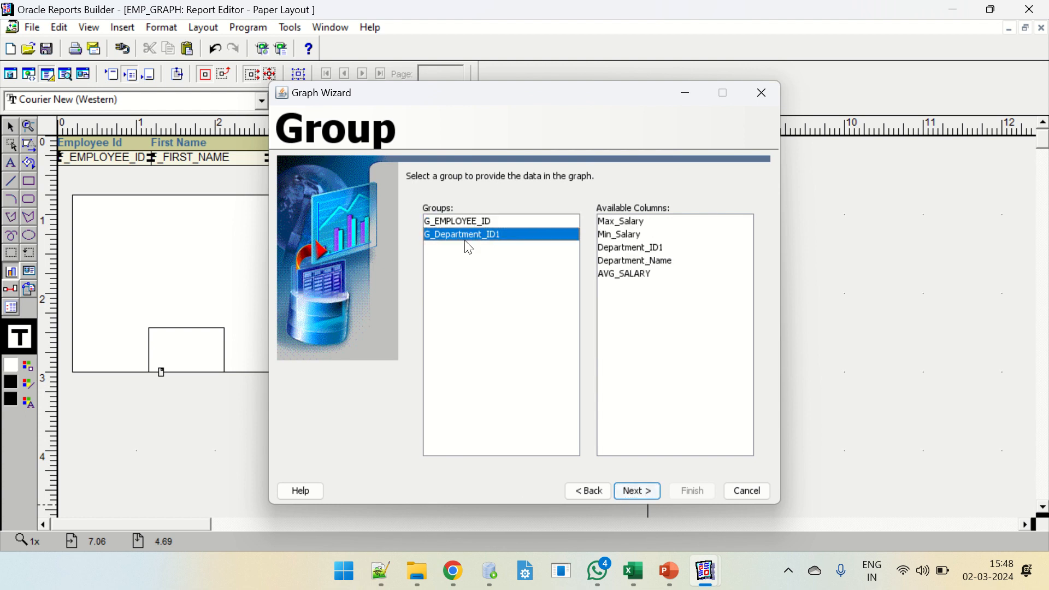
{"action": "left_click", "coordinate": [637, 491]}
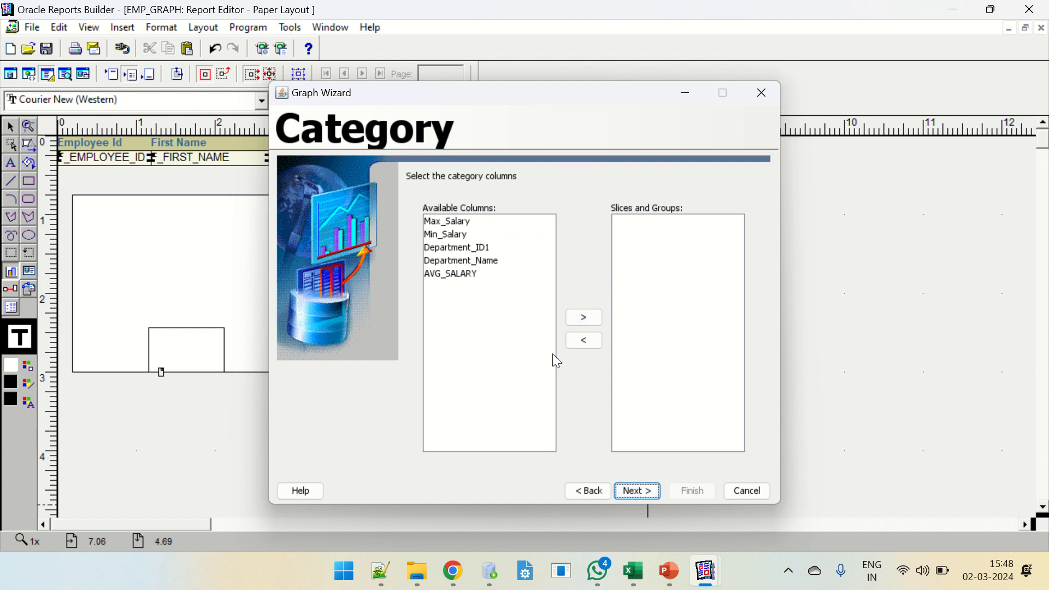
Add Department_Name as the pie graph's category column and AVG_SALARY as its data column
{"action": "left_click", "coordinate": [456, 261]}
{"action": "left_click", "coordinate": [592, 320]}
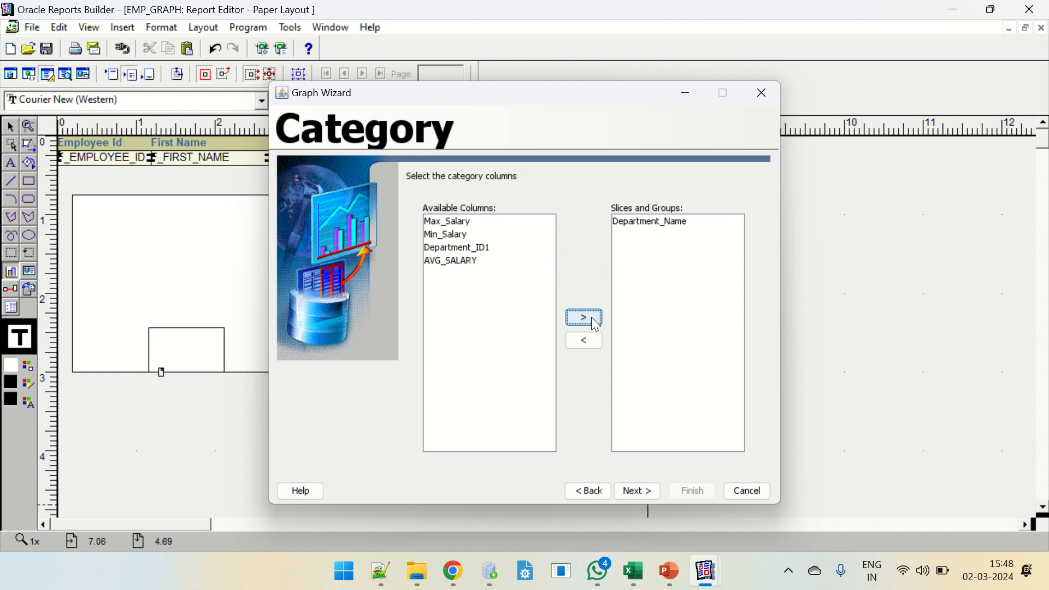
{"action": "left_click", "coordinate": [645, 494]}
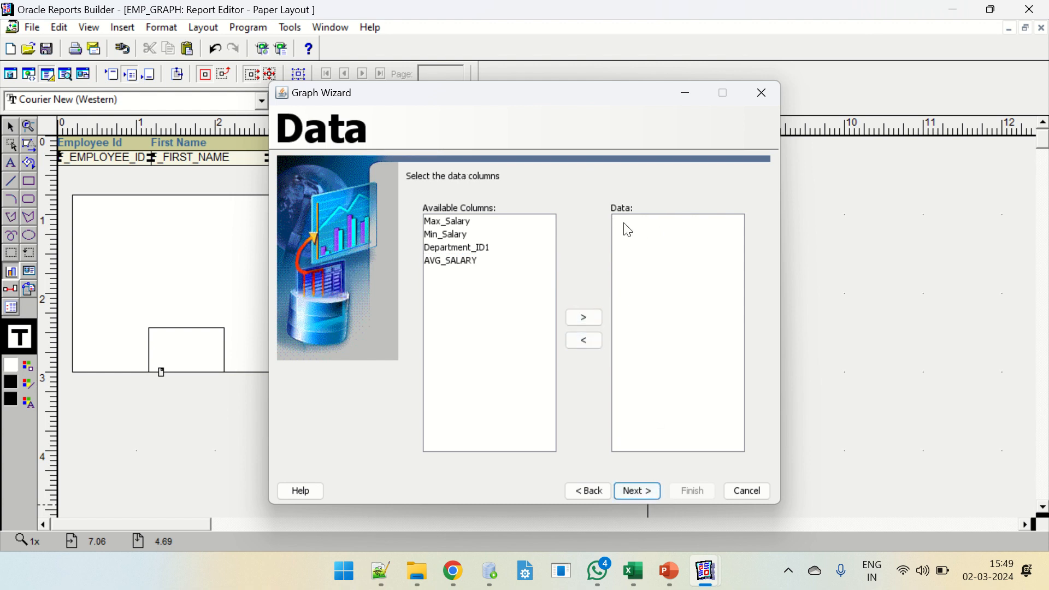
{"action": "left_click", "coordinate": [448, 263]}
{"action": "left_click", "coordinate": [591, 326]}
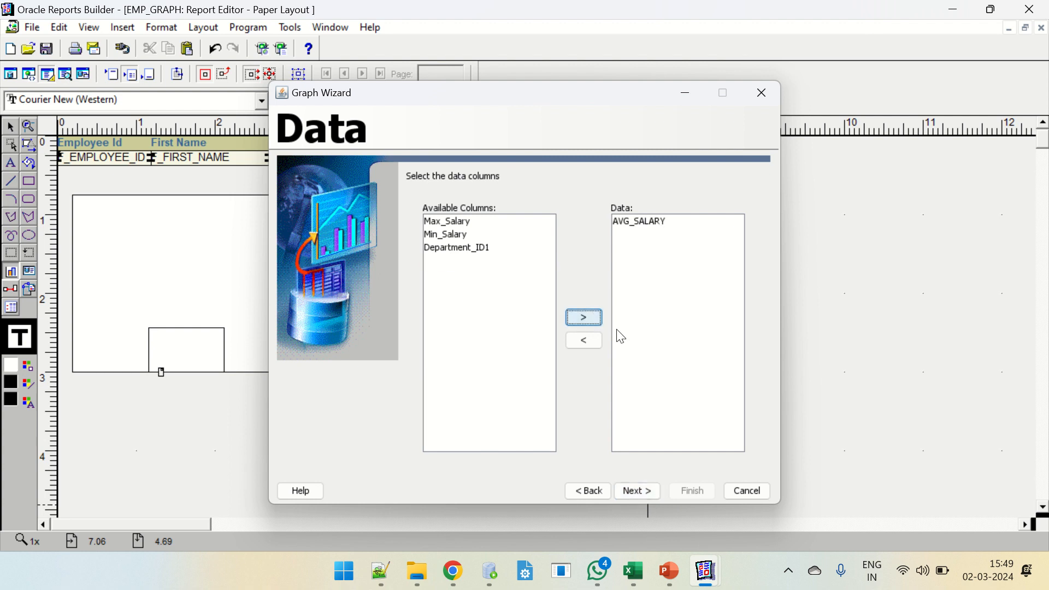
{"action": "left_click", "coordinate": [638, 493]}
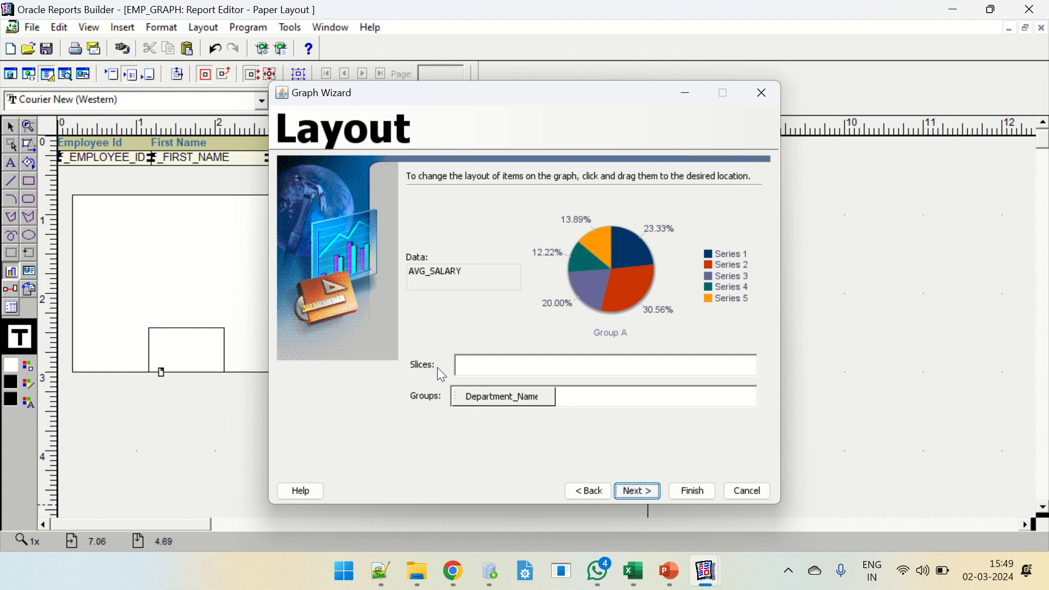
Move Department_Name from Groups to Slices and finish the pie graph with the default title, legend and style settings
{"action": "left_click_drag", "start_coordinate": [512, 400], "coordinate": [516, 366]}
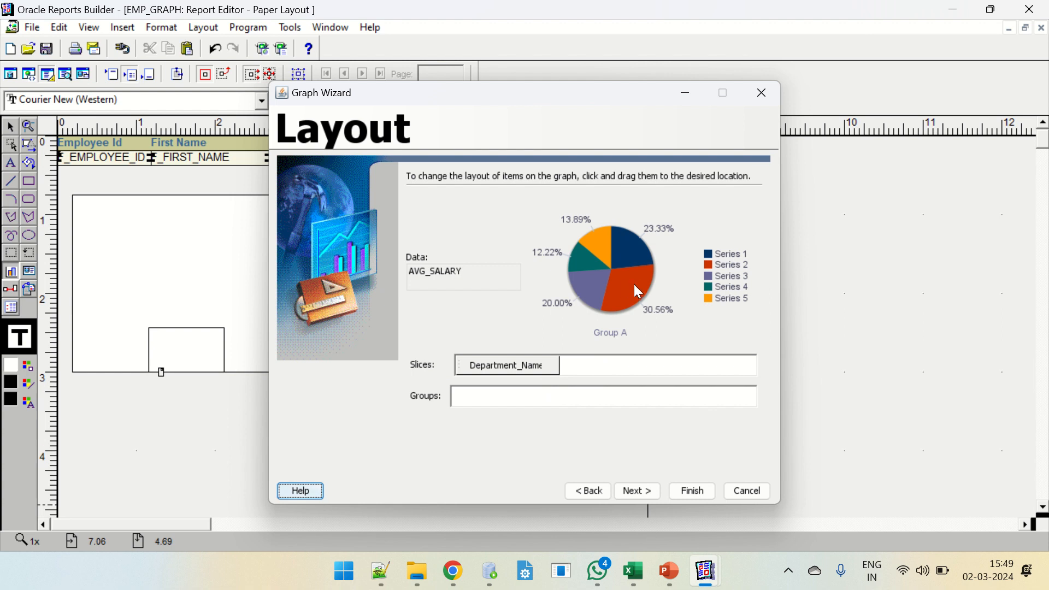
{"action": "left_click", "coordinate": [644, 501]}
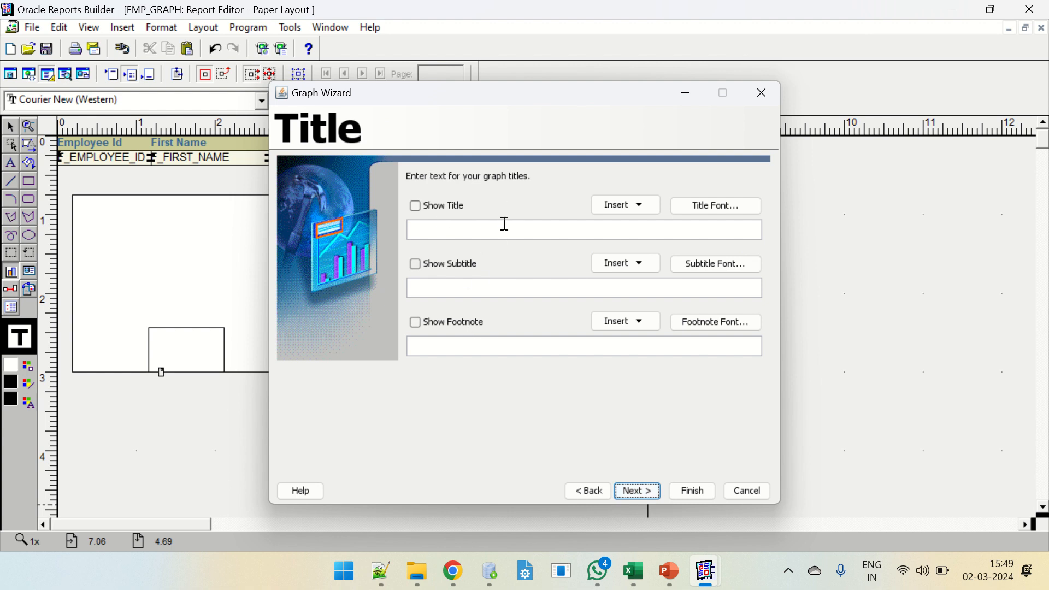
{"action": "left_click", "coordinate": [638, 492]}
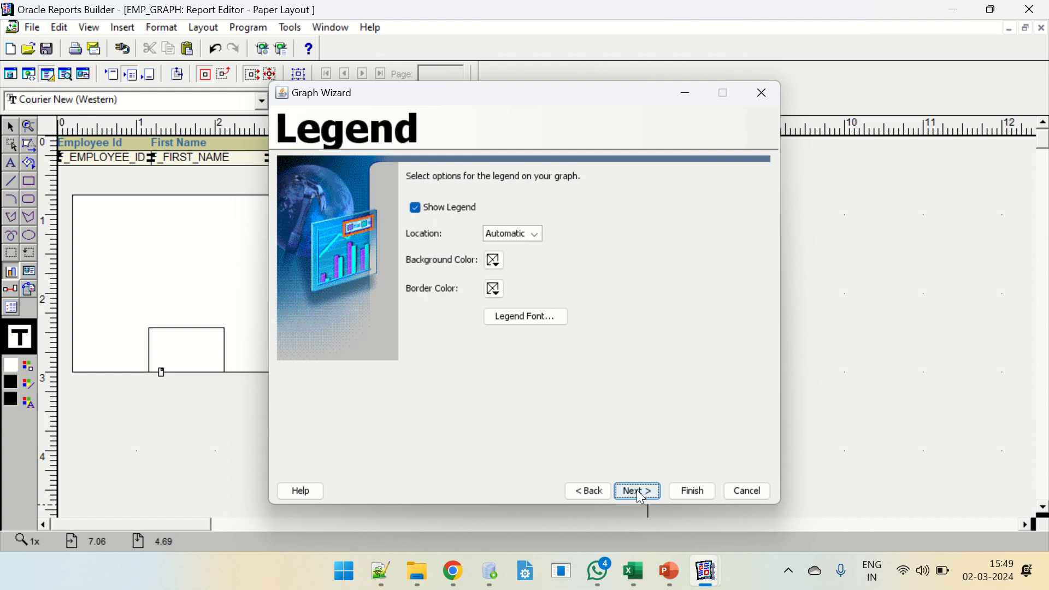
{"action": "left_click", "coordinate": [638, 492]}
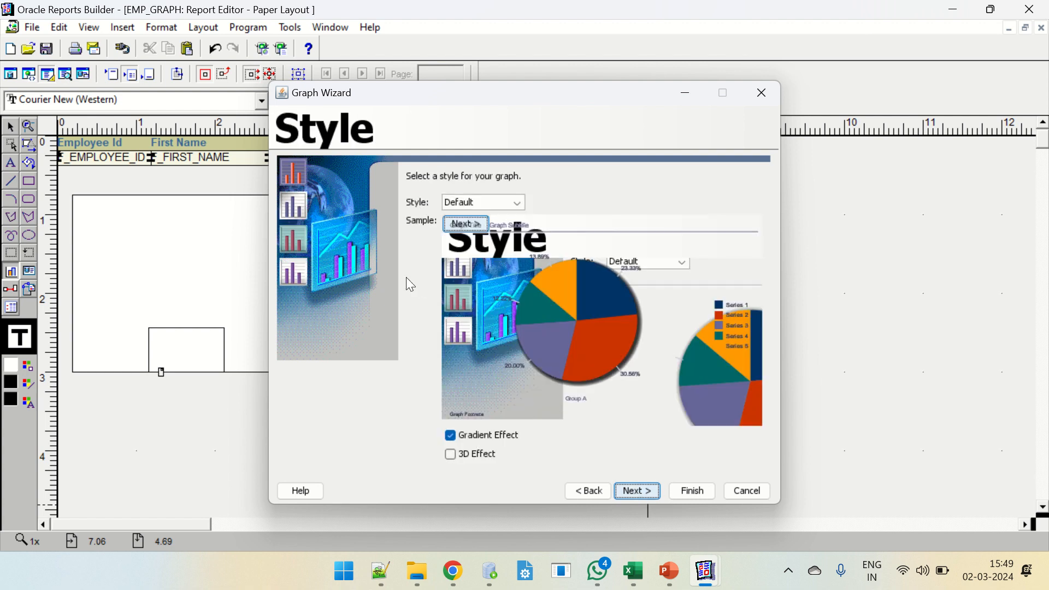
{"action": "left_click", "coordinate": [639, 492]}
{"action": "left_click", "coordinate": [639, 491]}
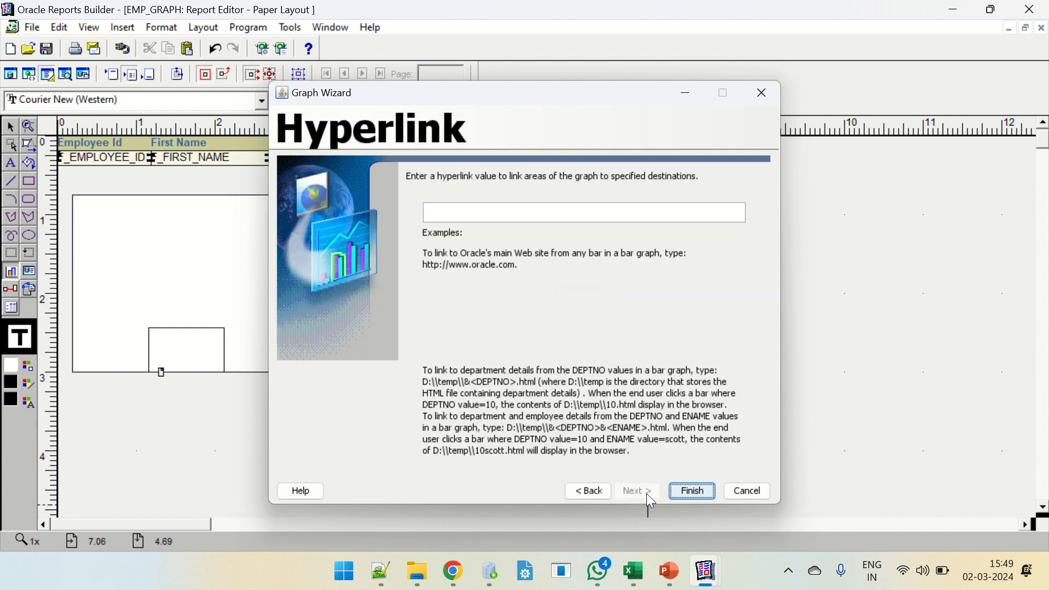
{"action": "left_click", "coordinate": [692, 491]}
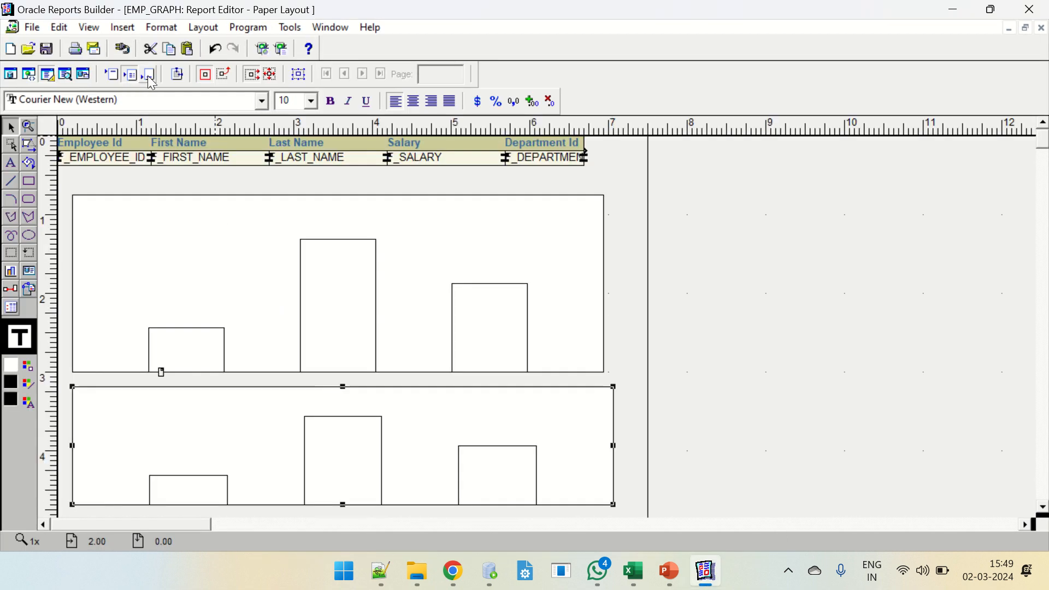
Preview the report in Paper Design and examine the pie graph's percentages and department legend against the bar graph above
{"action": "left_click", "coordinate": [65, 73]}
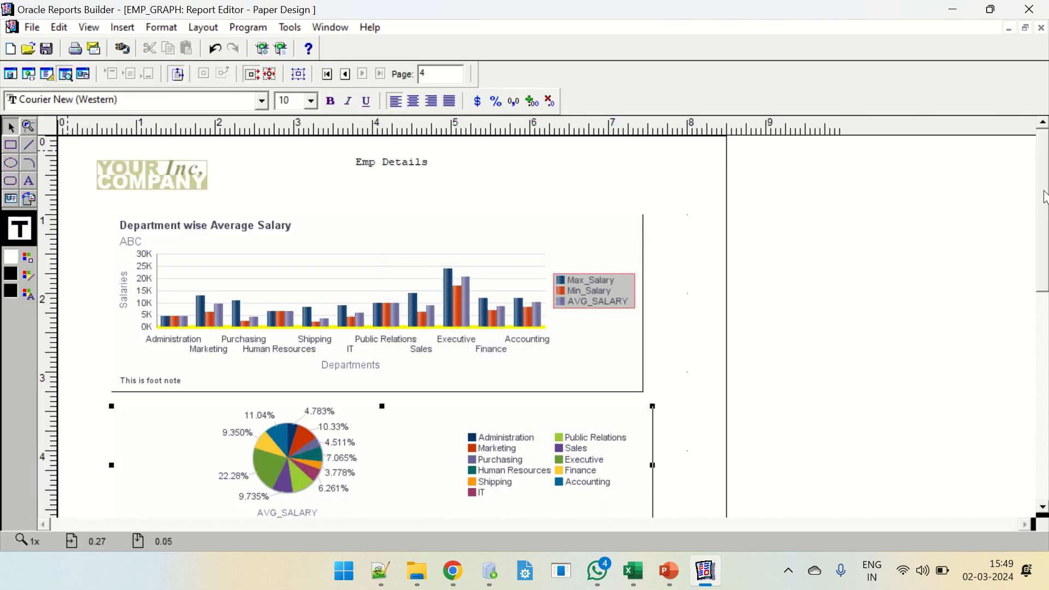
{"action": "scroll", "coordinate": [917, 343], "scroll_direction": "down", "scroll_amount": 4}
{"action": "left_click", "coordinate": [544, 449]}
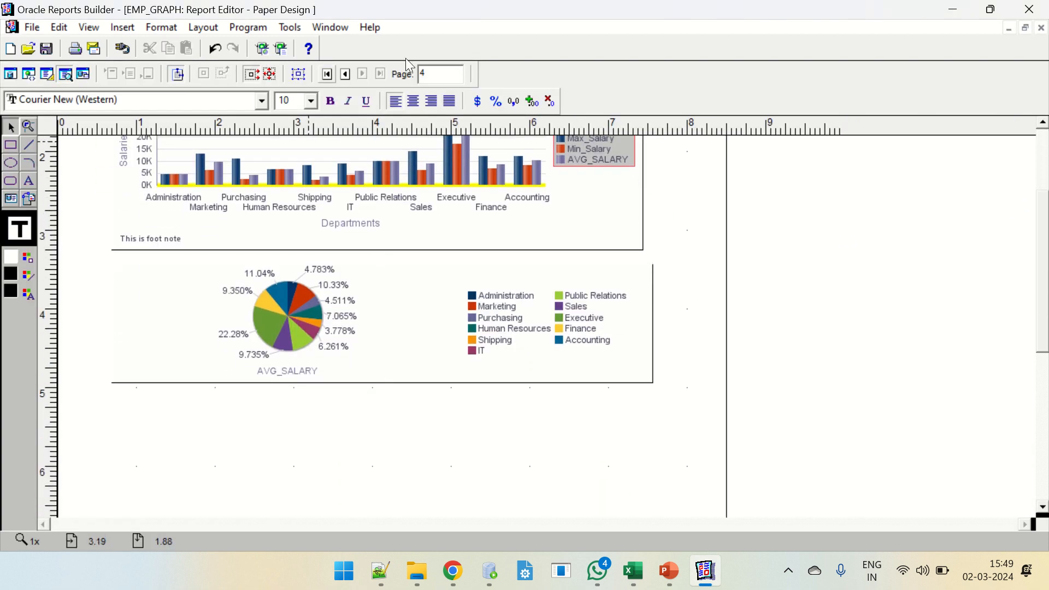
{"action": "scroll", "coordinate": [539, 279], "scroll_direction": "up", "scroll_amount": 1}
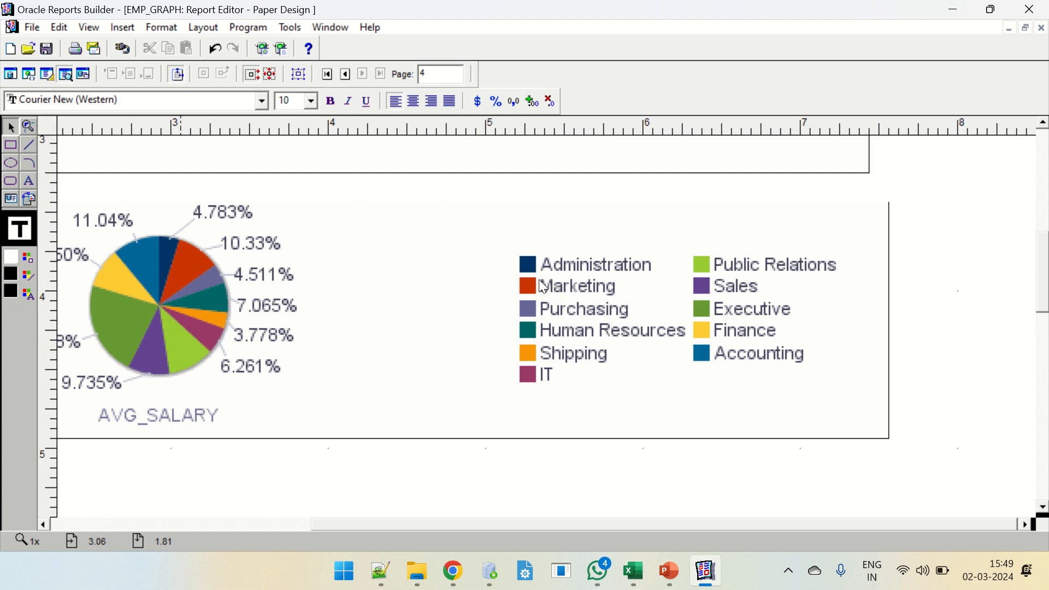
{"action": "left_click_drag", "start_coordinate": [612, 524], "coordinate": [480, 531]}
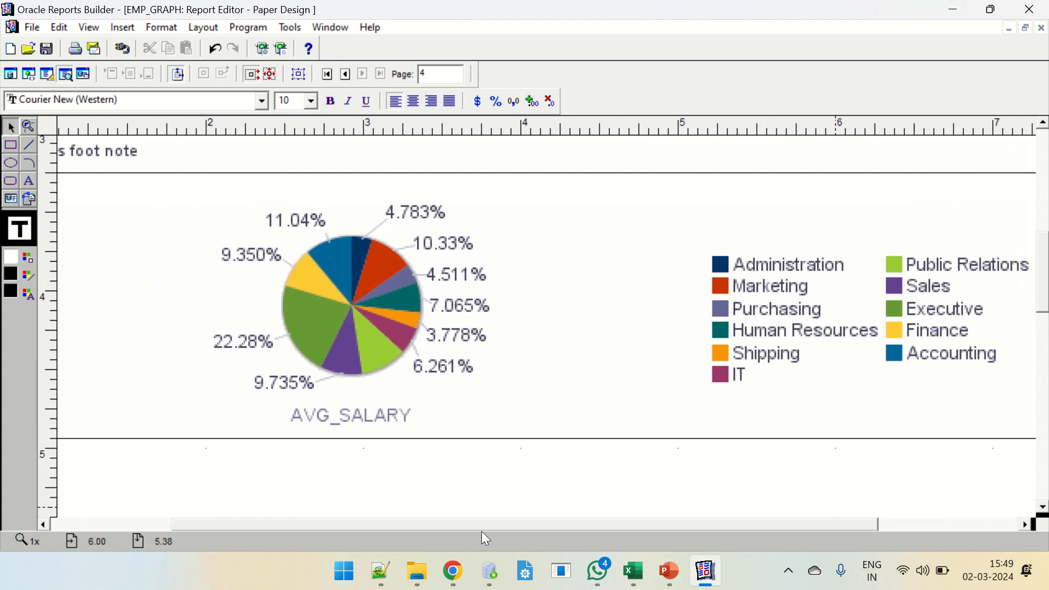
{"action": "left_click", "coordinate": [907, 276]}
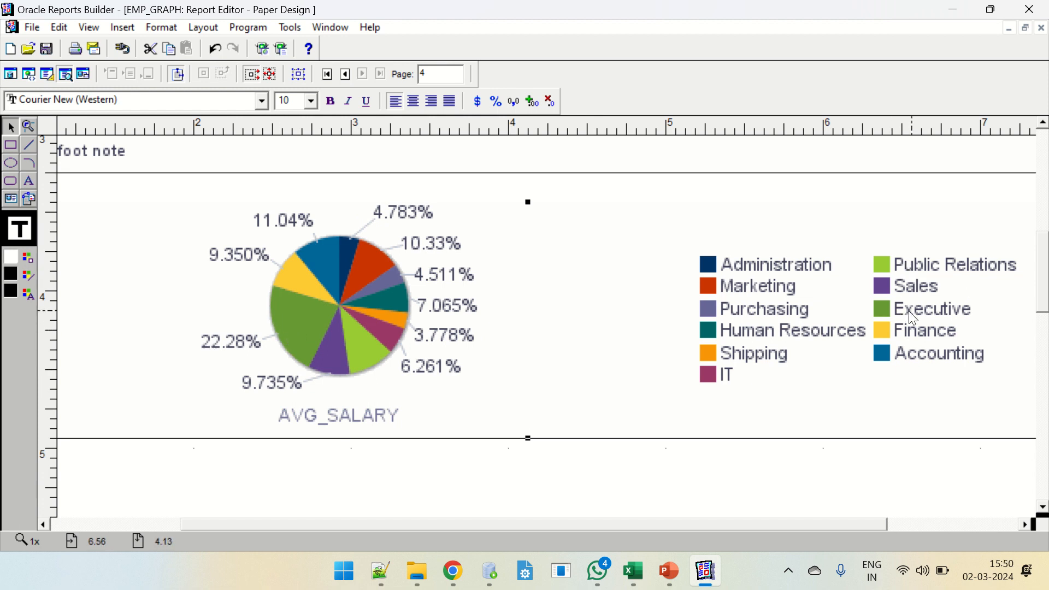
{"action": "scroll", "coordinate": [804, 300], "scroll_direction": "up", "scroll_amount": 3}
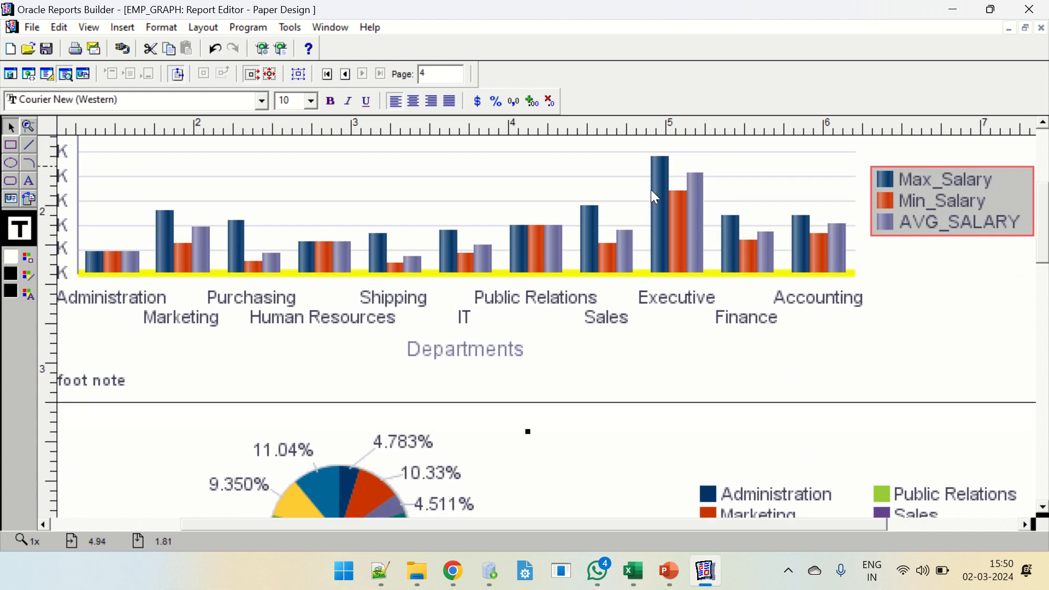
{"action": "scroll", "coordinate": [1043, 268], "scroll_direction": "down", "scroll_amount": 3}
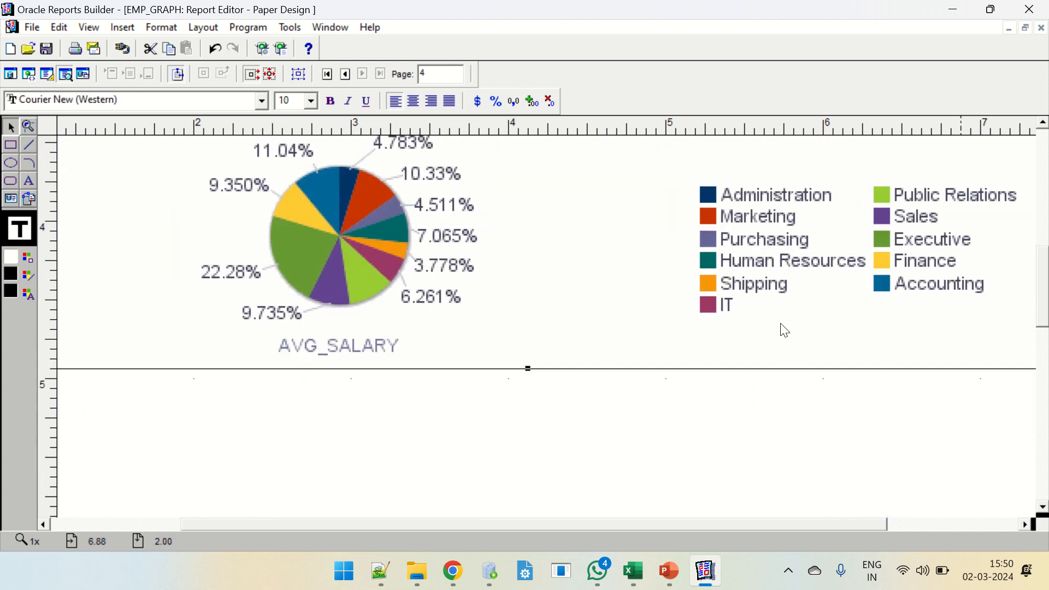
{"action": "scroll", "coordinate": [1043, 296], "scroll_direction": "up", "scroll_amount": 2}
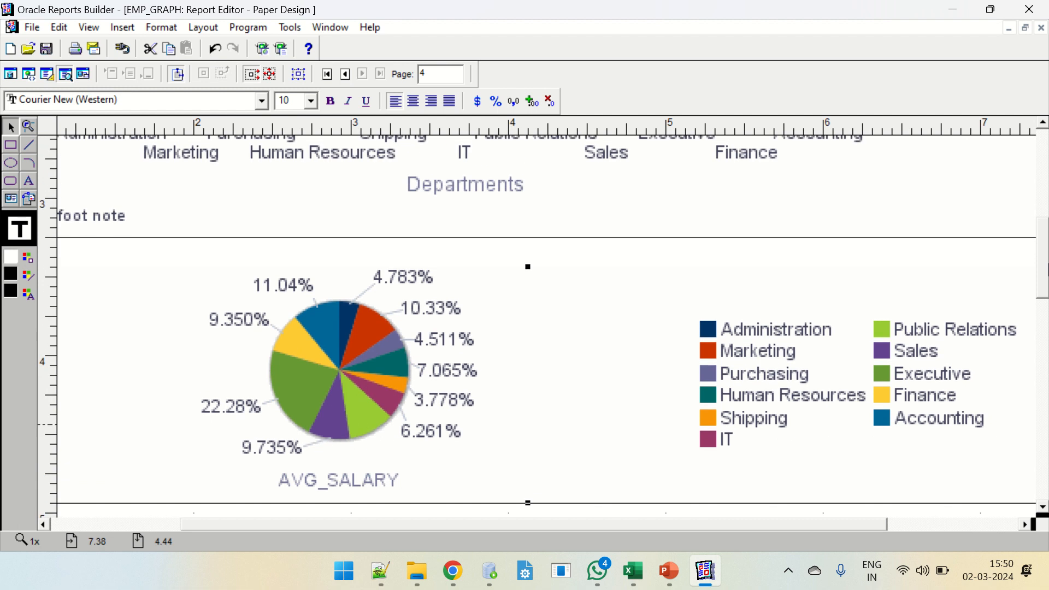
{"action": "scroll", "coordinate": [546, 328], "scroll_direction": "down", "scroll_amount": 1}
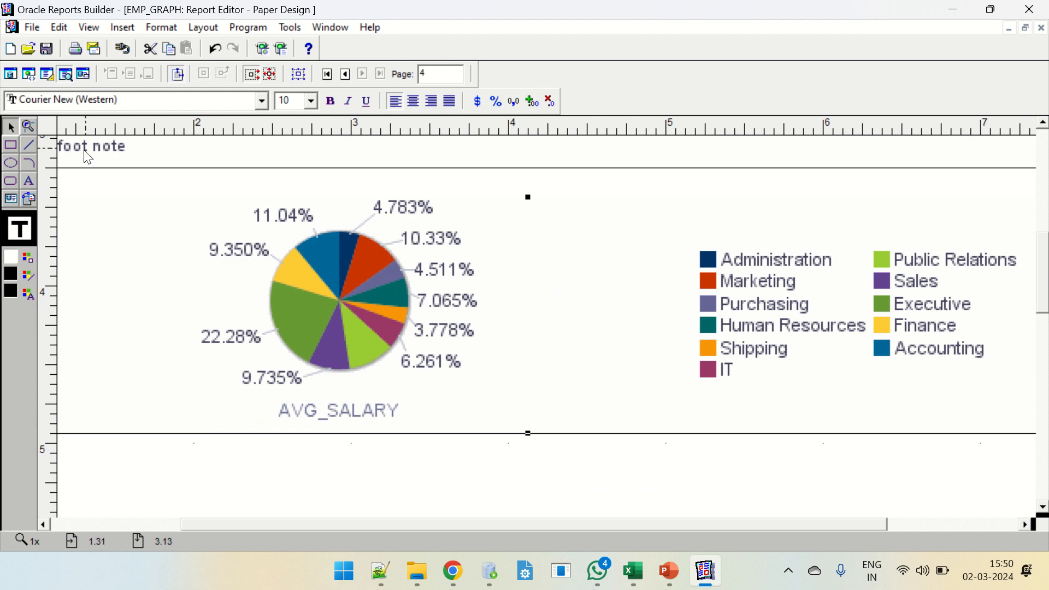
{"action": "left_click", "coordinate": [411, 473]}
Reopen the pie graph in the Graph Wizard from the Paper Layout and move Department_Name from Slices to Groups
{"action": "left_click", "coordinate": [47, 73]}
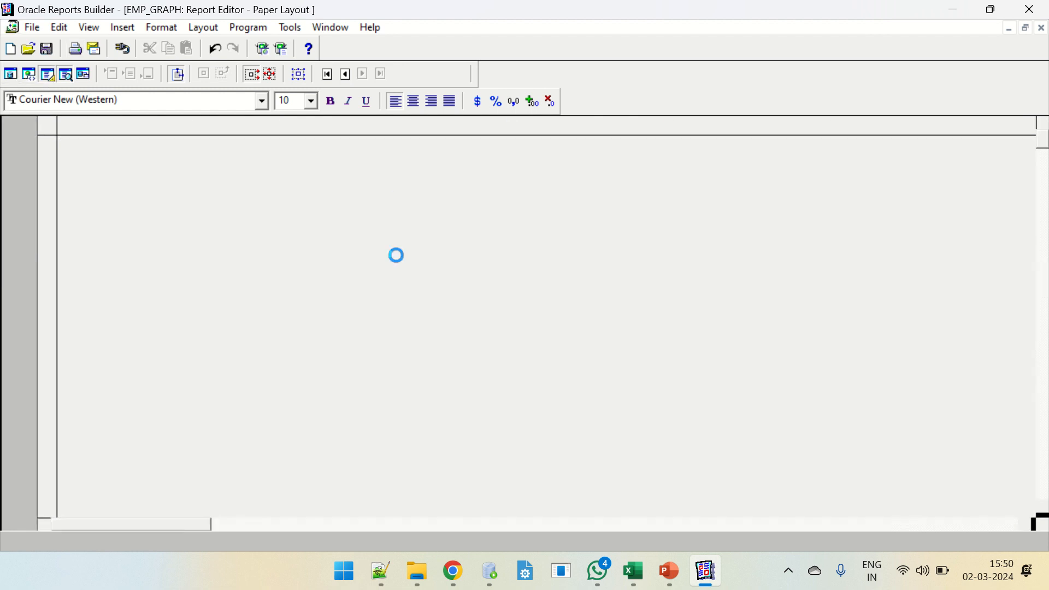
{"action": "right_click", "coordinate": [386, 432]}
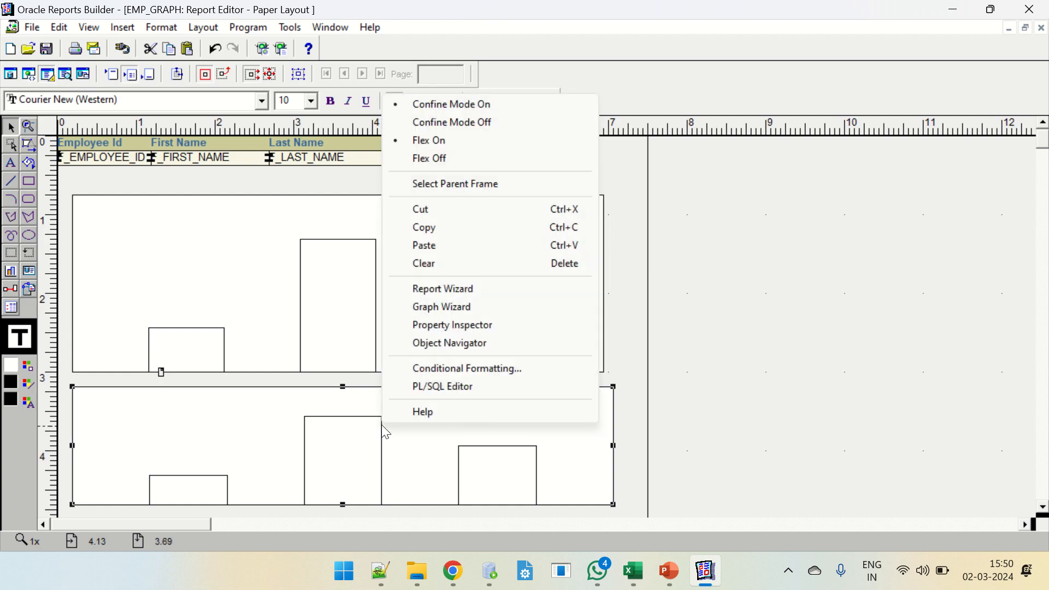
{"action": "left_click", "coordinate": [431, 305]}
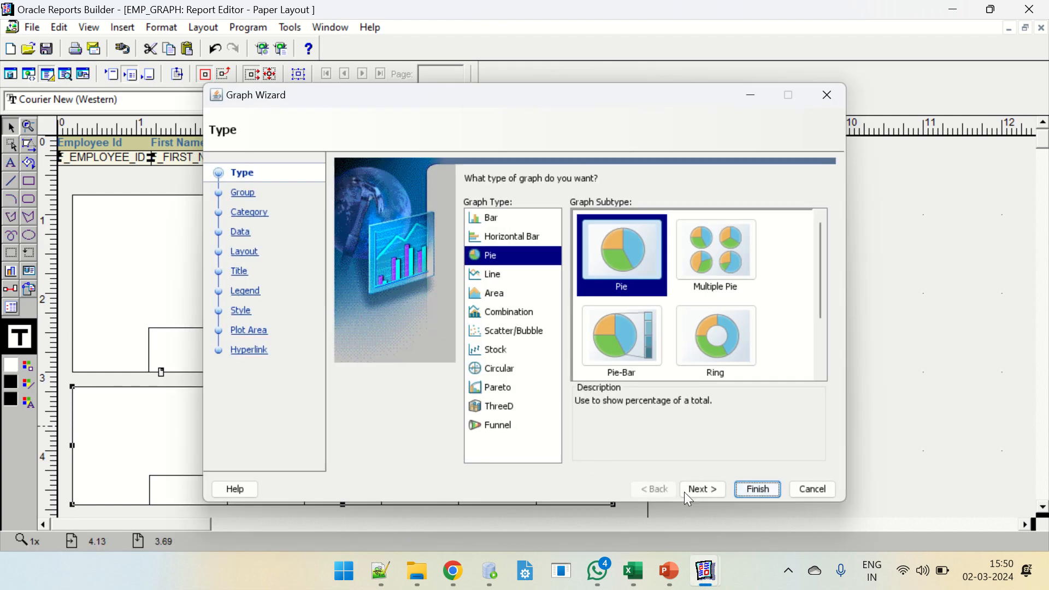
{"action": "left_click", "coordinate": [689, 490]}
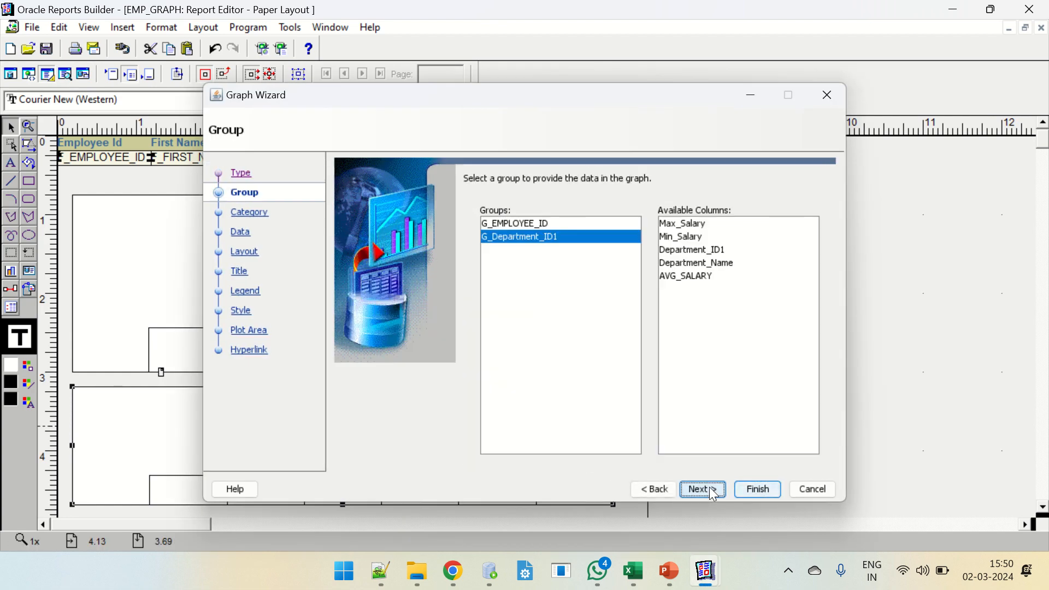
{"action": "left_click", "coordinate": [703, 489]}
{"action": "left_click", "coordinate": [710, 488]}
{"action": "left_click", "coordinate": [714, 495]}
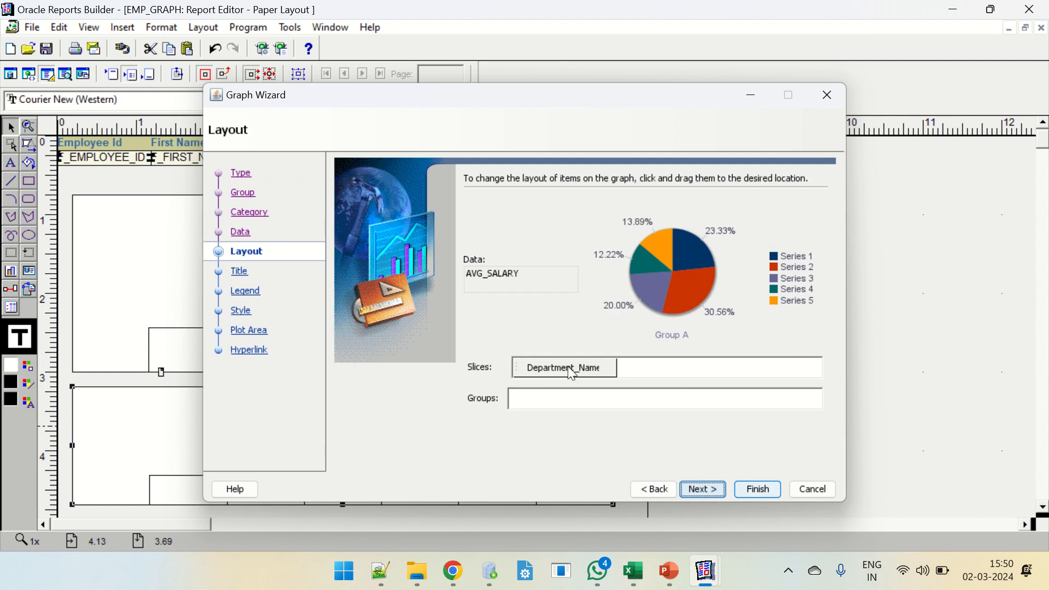
{"action": "left_click_drag", "start_coordinate": [566, 370], "coordinate": [554, 407]}
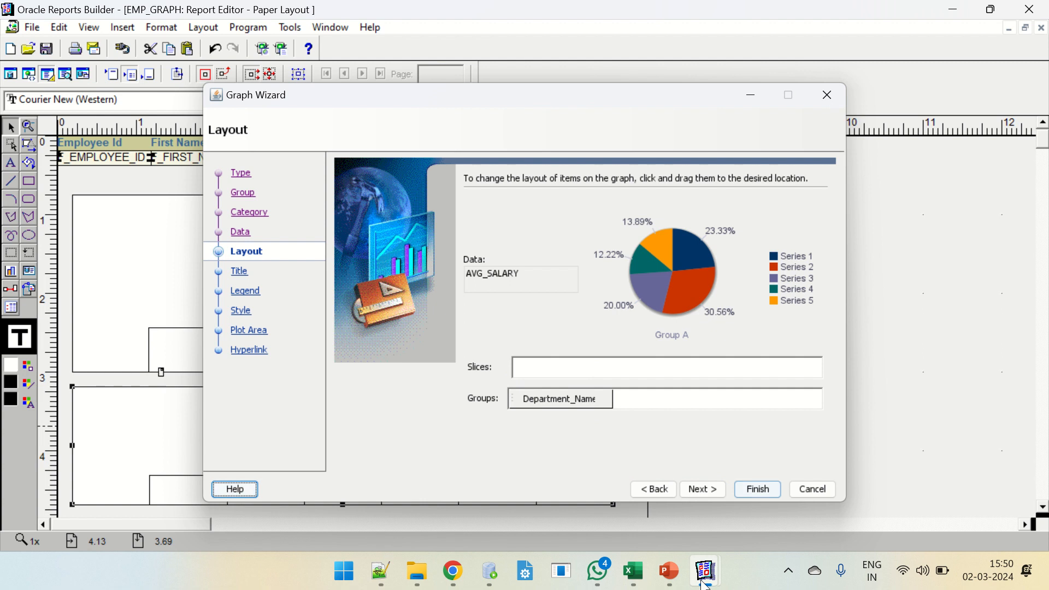
Leave the pie graph's title, legend and style settings at their defaults and finish the Graph Wizard to regenerate the preview
{"action": "left_click", "coordinate": [703, 489]}
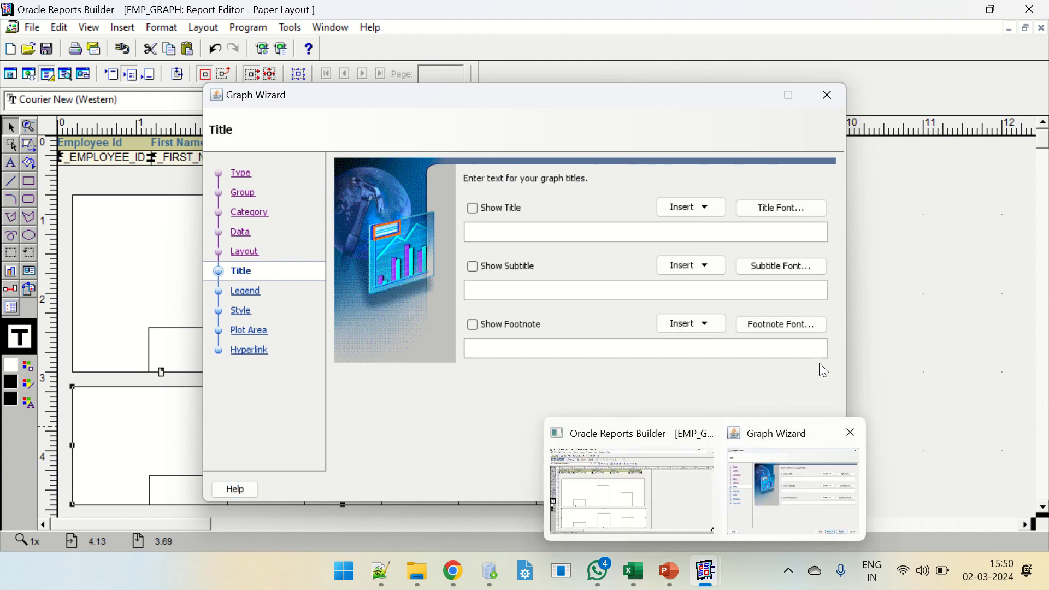
{"action": "left_click", "coordinate": [704, 491]}
{"action": "left_click", "coordinate": [703, 491]}
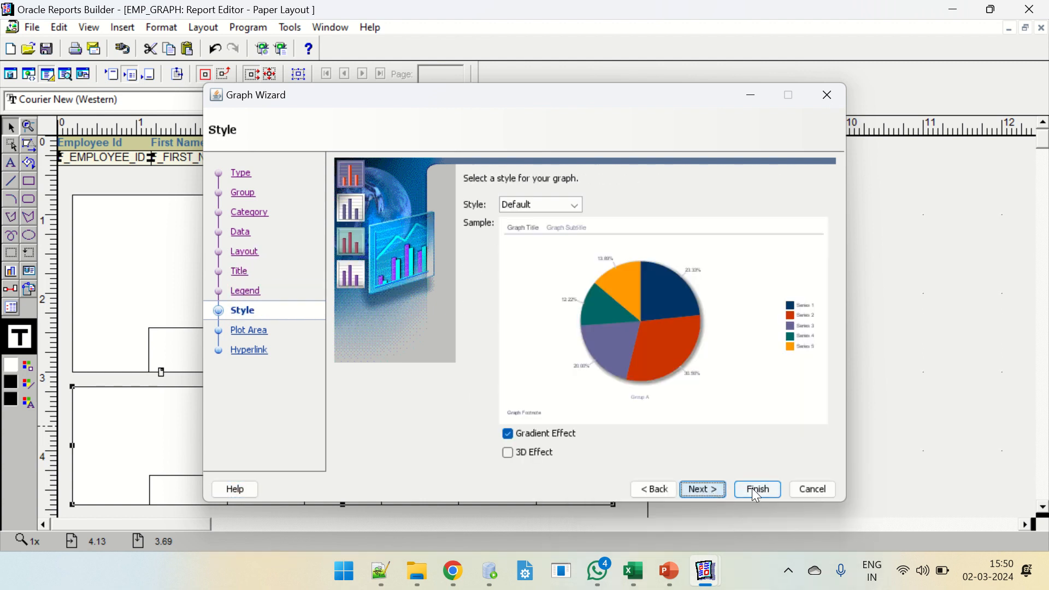
{"action": "left_click", "coordinate": [704, 491]}
{"action": "left_click", "coordinate": [758, 489]}
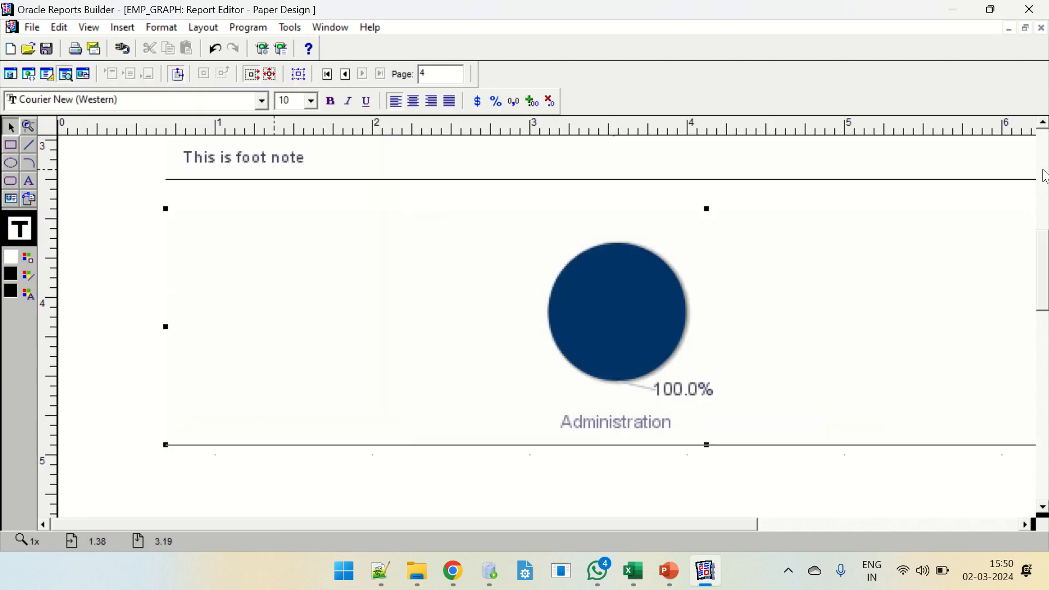
Examine how the pie graph's slices and legend look in Paper Design with Department_Name placed in Groups
{"action": "left_click", "coordinate": [1043, 170]}
{"action": "left_click_drag", "start_coordinate": [1045, 188], "coordinate": [1045, 251]}
{"action": "left_click_drag", "start_coordinate": [669, 523], "coordinate": [698, 537]}
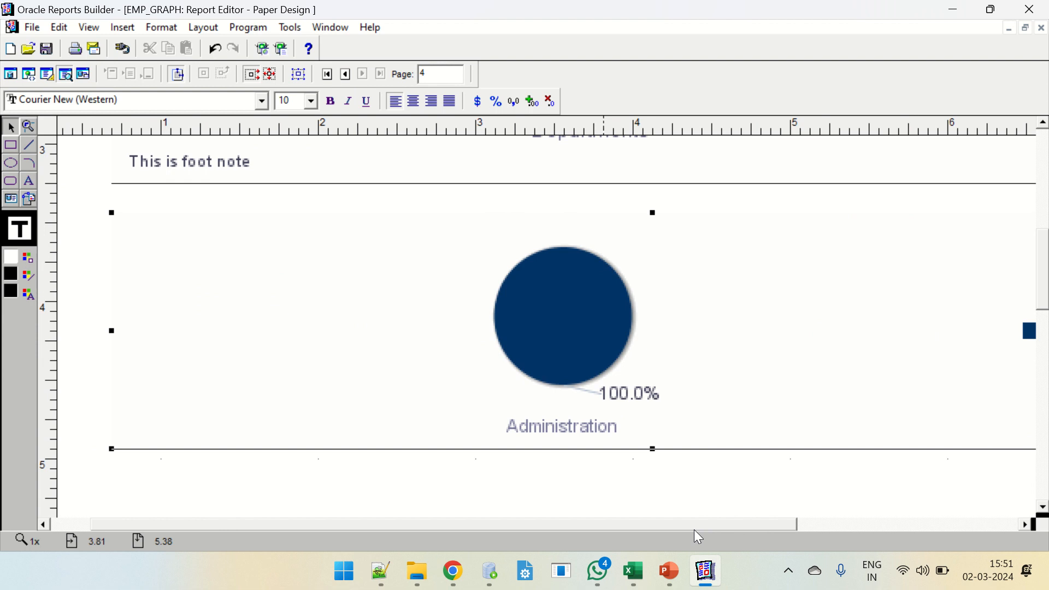
{"action": "left_click_drag", "start_coordinate": [697, 531], "coordinate": [812, 523]}
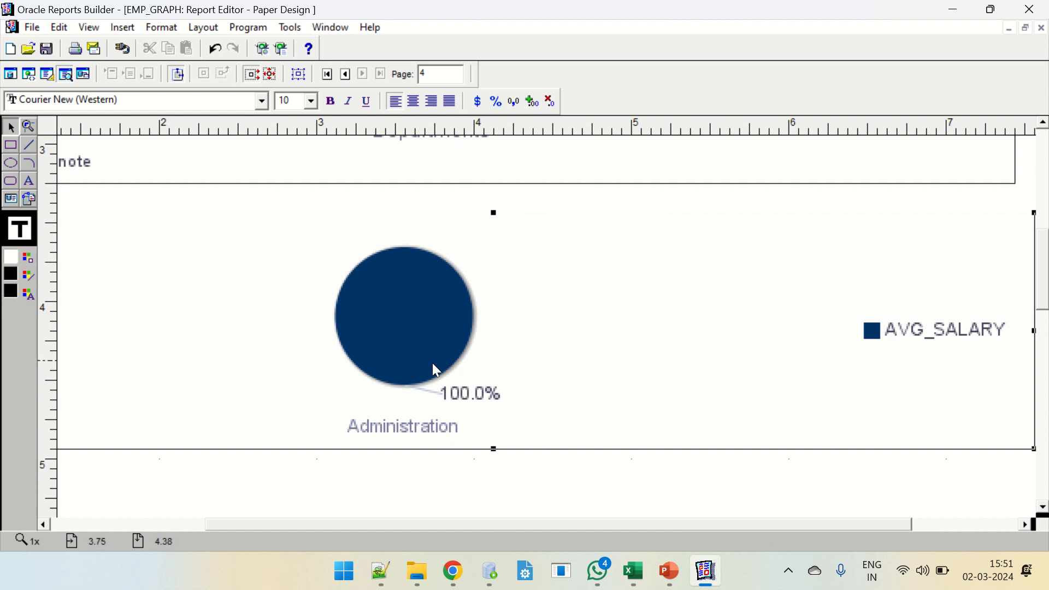
{"action": "left_click_drag", "start_coordinate": [402, 526], "coordinate": [388, 528]}
{"action": "left_click_drag", "start_coordinate": [373, 531], "coordinate": [348, 532]}
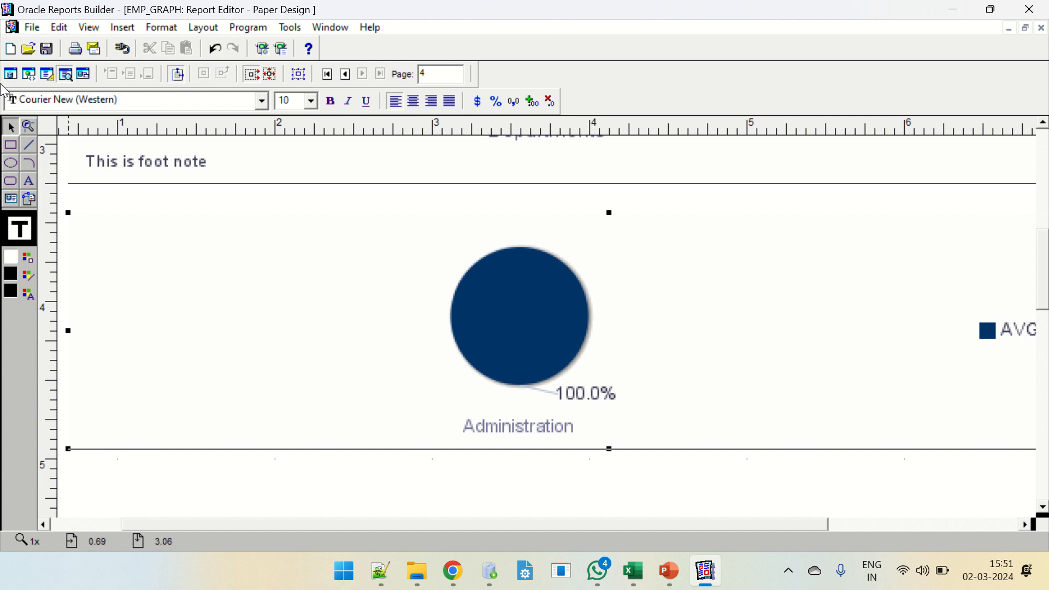
Reopen the pie graph in the Graph Wizard from the Paper Layout and move Department_Name back from Groups to Slices
{"action": "left_click", "coordinate": [48, 76]}
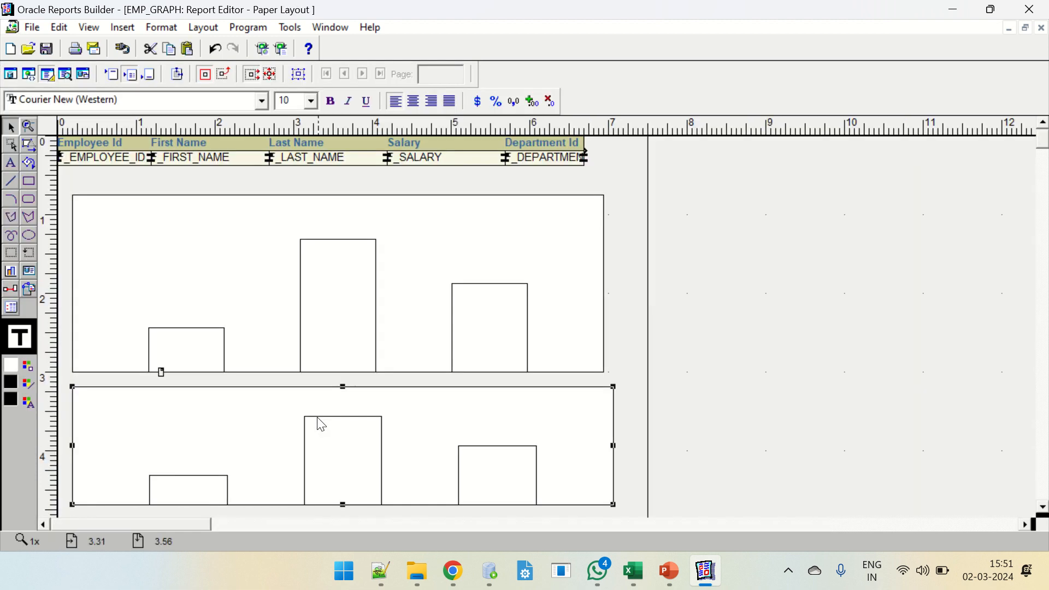
{"action": "right_click", "coordinate": [319, 420]}
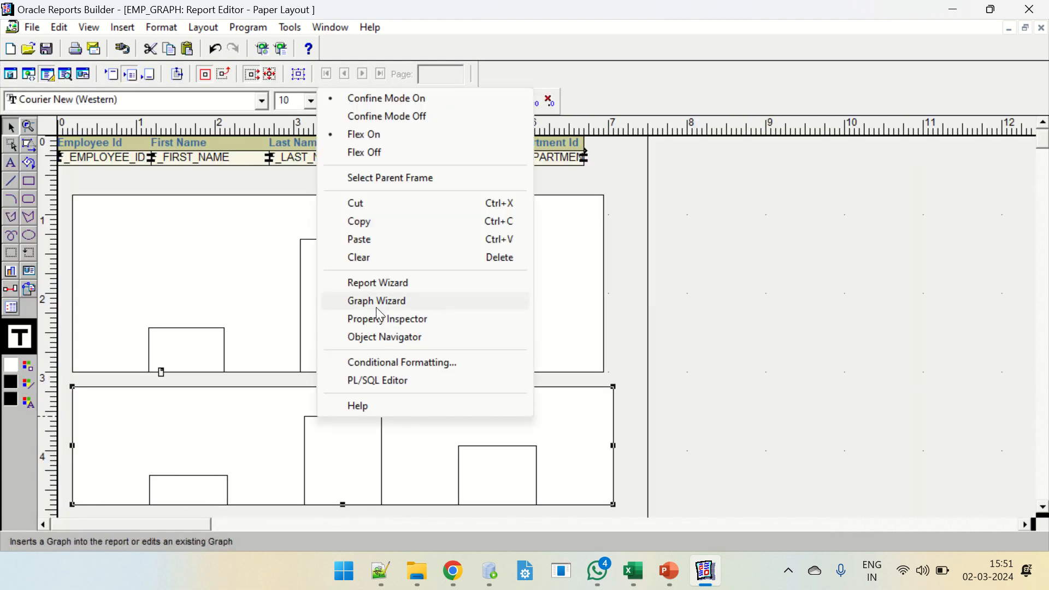
{"action": "left_click", "coordinate": [377, 301]}
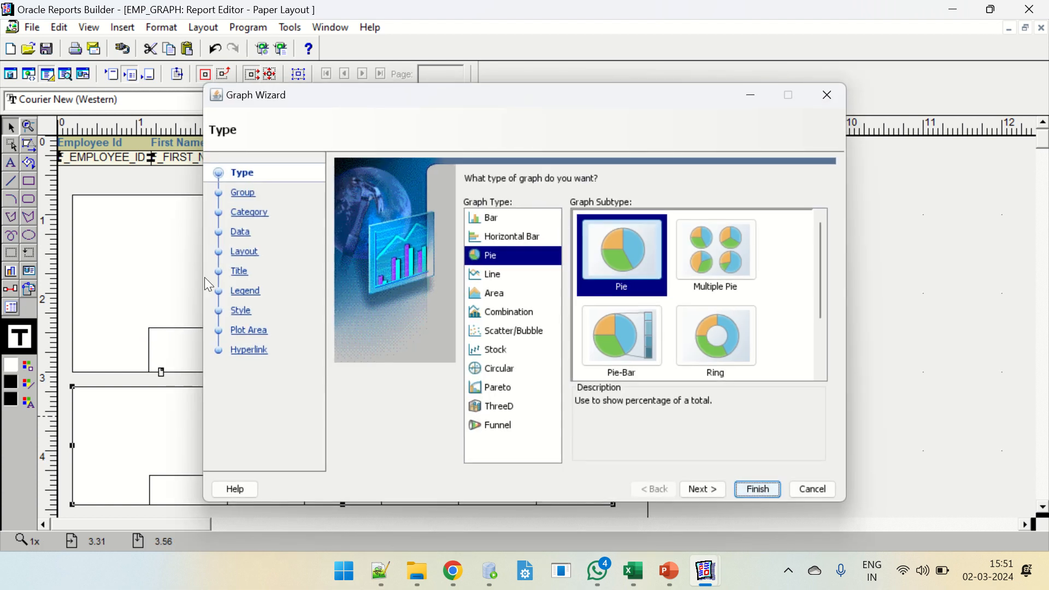
{"action": "left_click", "coordinate": [241, 234]}
{"action": "left_click", "coordinate": [244, 252]}
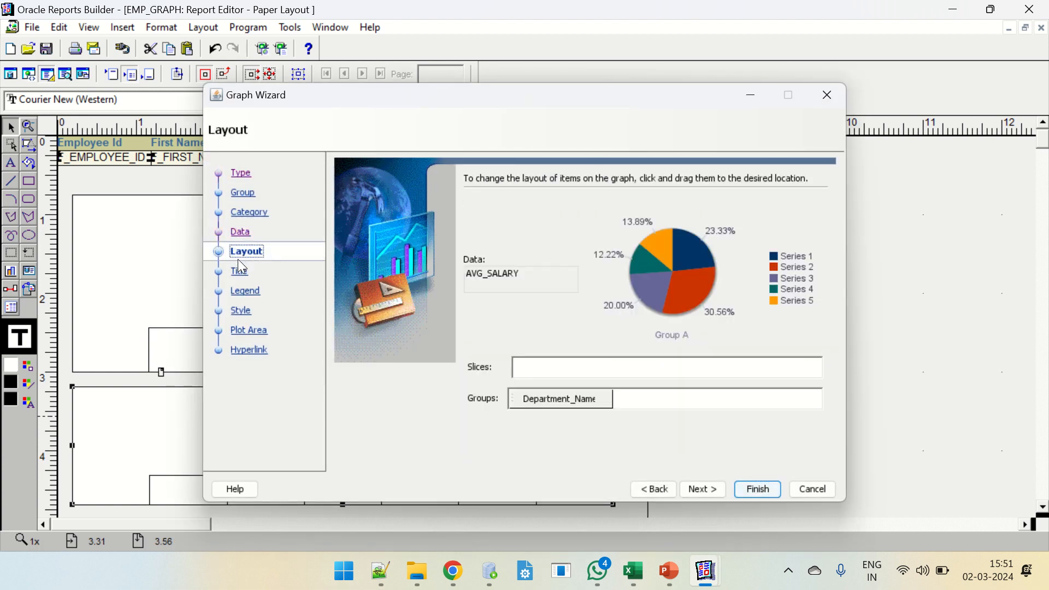
{"action": "left_click_drag", "start_coordinate": [524, 399], "coordinate": [541, 368]}
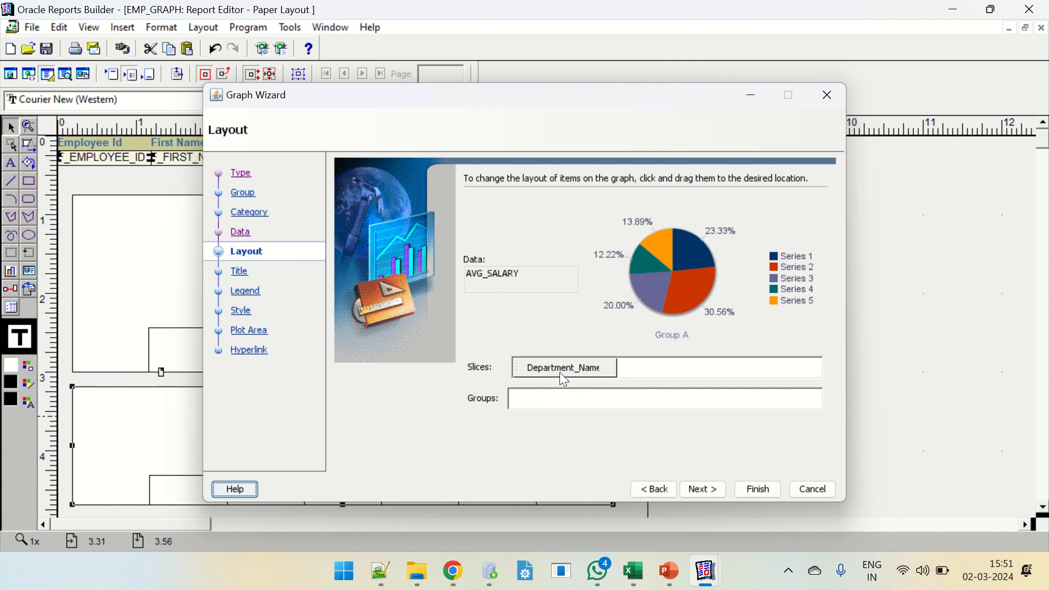
{"action": "left_click", "coordinate": [585, 368]}
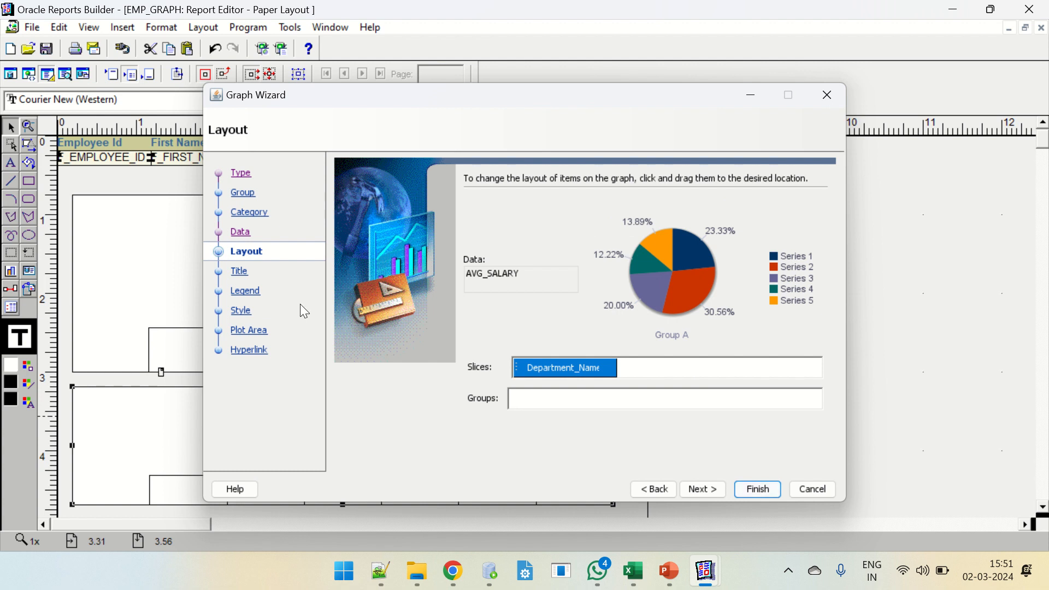
Review the pie graph's Plot Area and Hyperlink options without changing them, and finish the wizard to preview the graph
{"action": "left_click", "coordinate": [251, 330]}
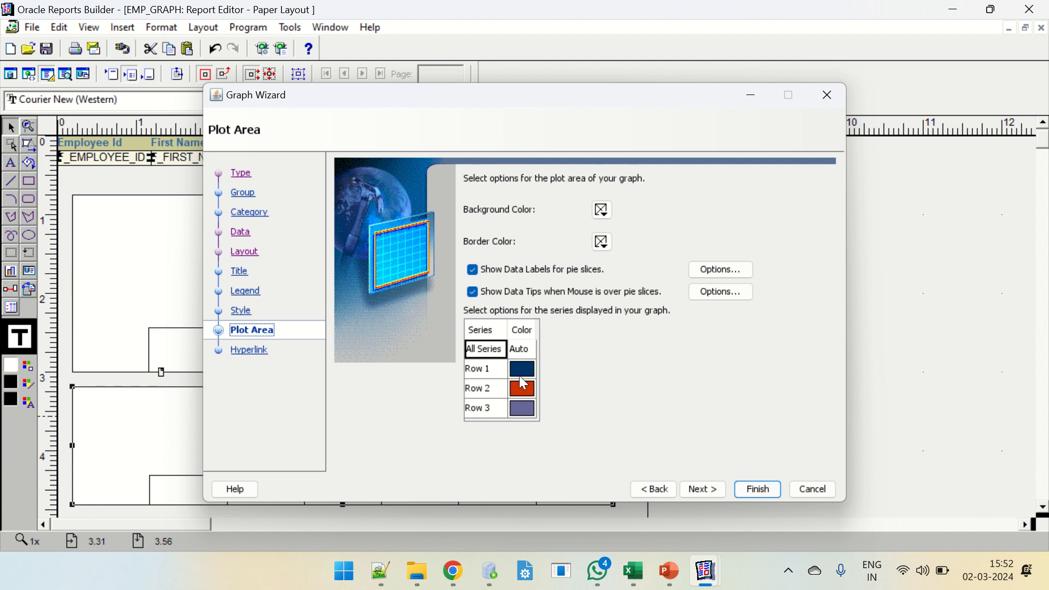
{"action": "left_click", "coordinate": [252, 351]}
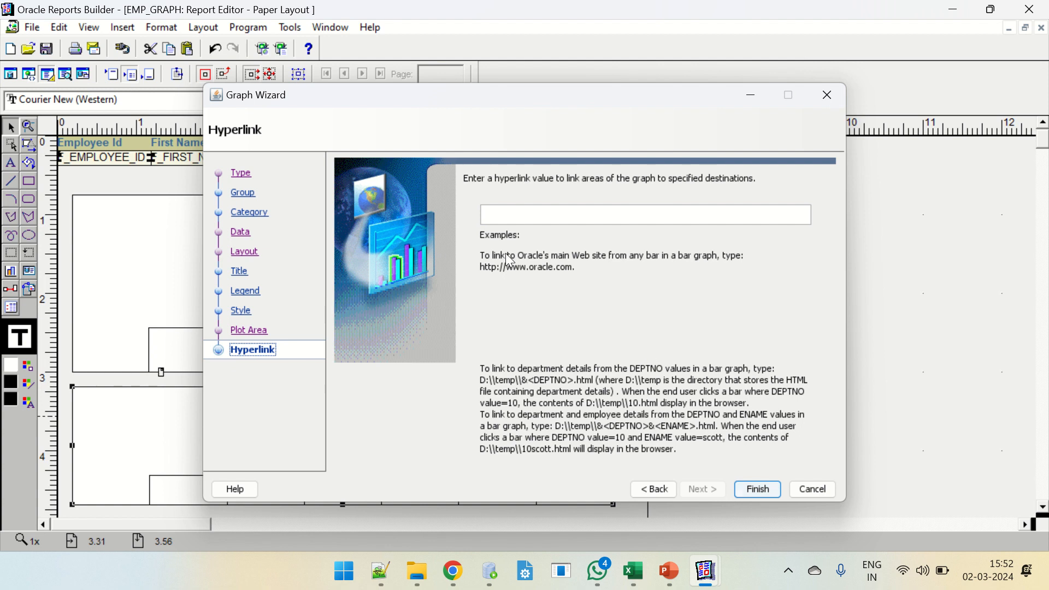
{"action": "left_click_drag", "start_coordinate": [569, 90], "coordinate": [596, 115]}
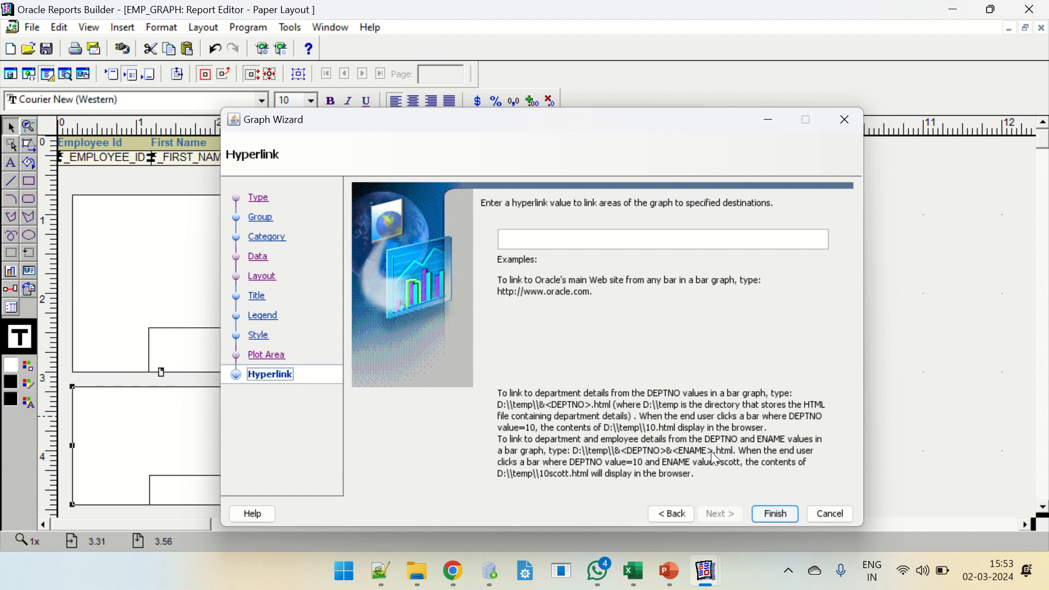
{"action": "left_click", "coordinate": [775, 514]}
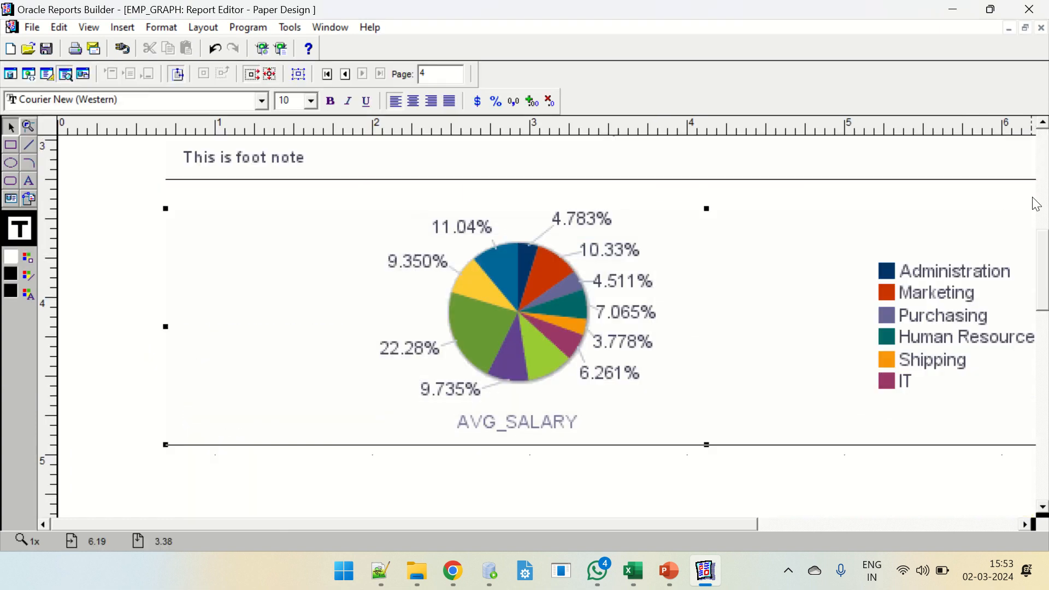
{"action": "left_click_drag", "start_coordinate": [1042, 260], "coordinate": [1043, 254]}
Reopen the lower graph in the Graph Wizard and change its type to Scatter/Bubble with the Bubble subtype
{"action": "left_click", "coordinate": [48, 75]}
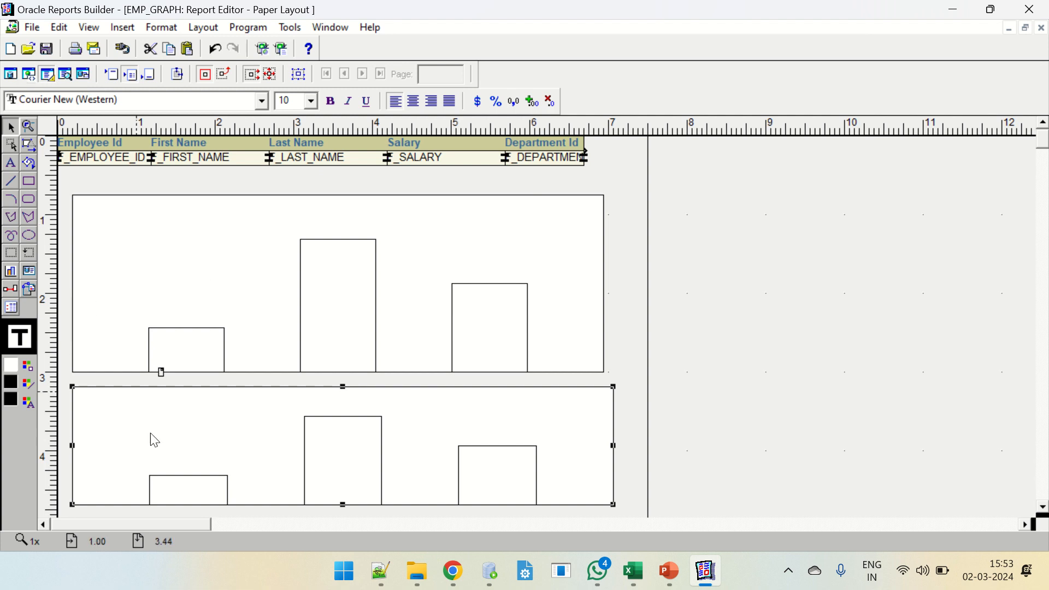
{"action": "right_click", "coordinate": [182, 430]}
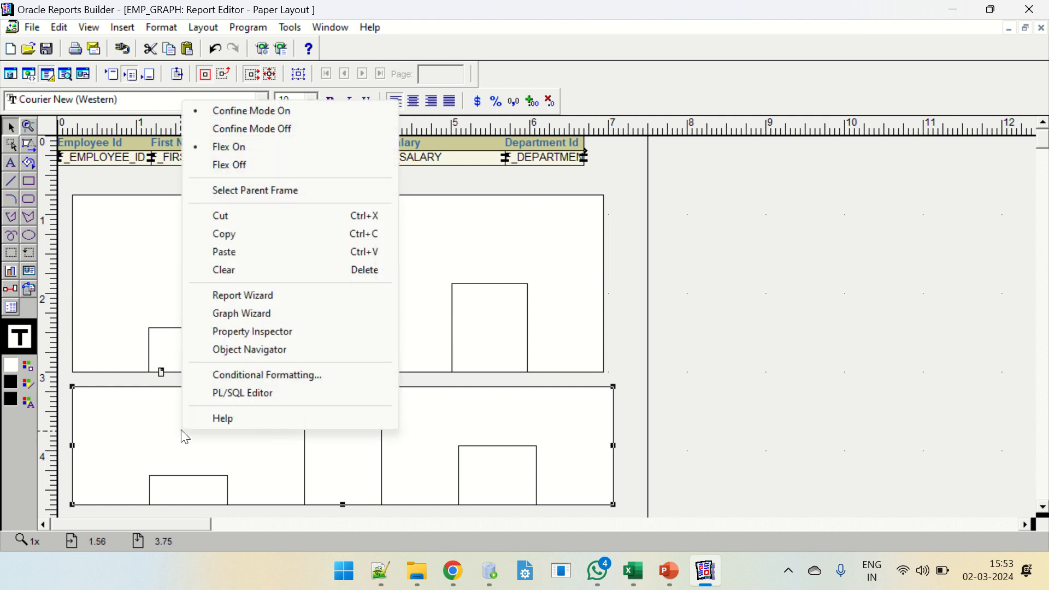
{"action": "left_click", "coordinate": [271, 311]}
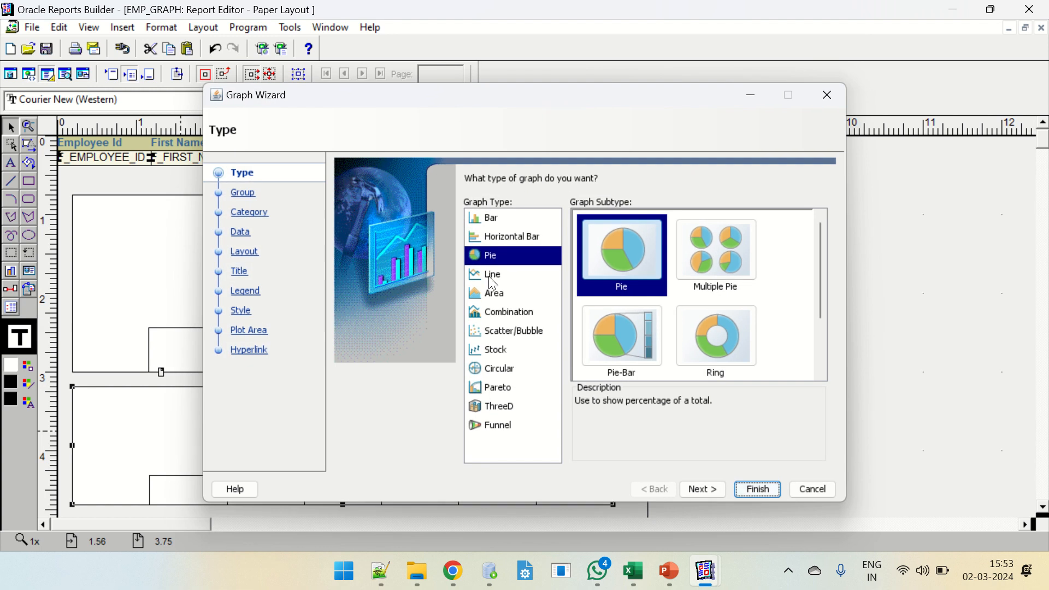
{"action": "left_click", "coordinate": [541, 312]}
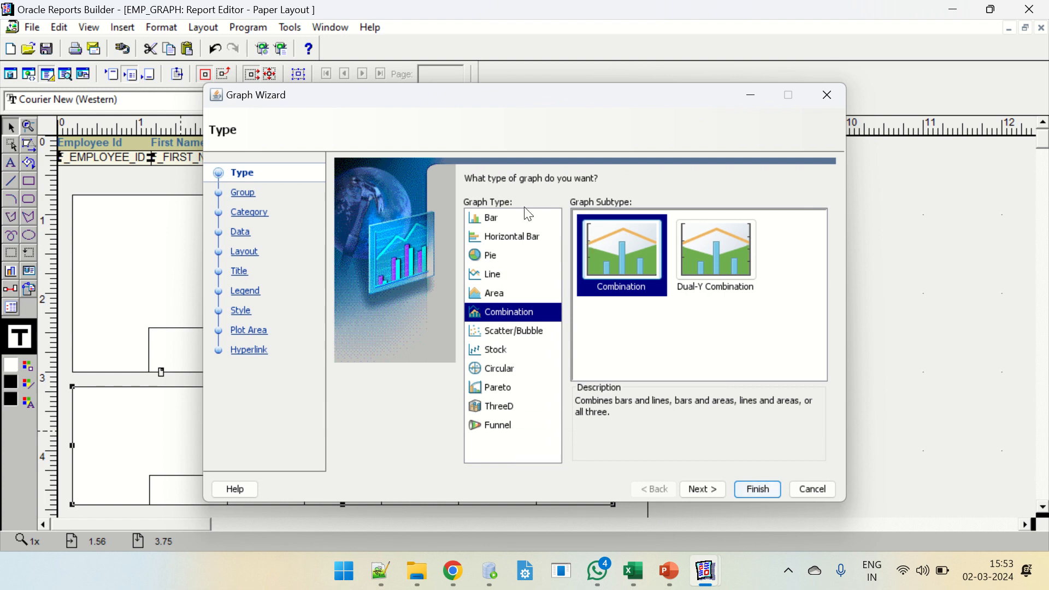
{"action": "left_click", "coordinate": [514, 254]}
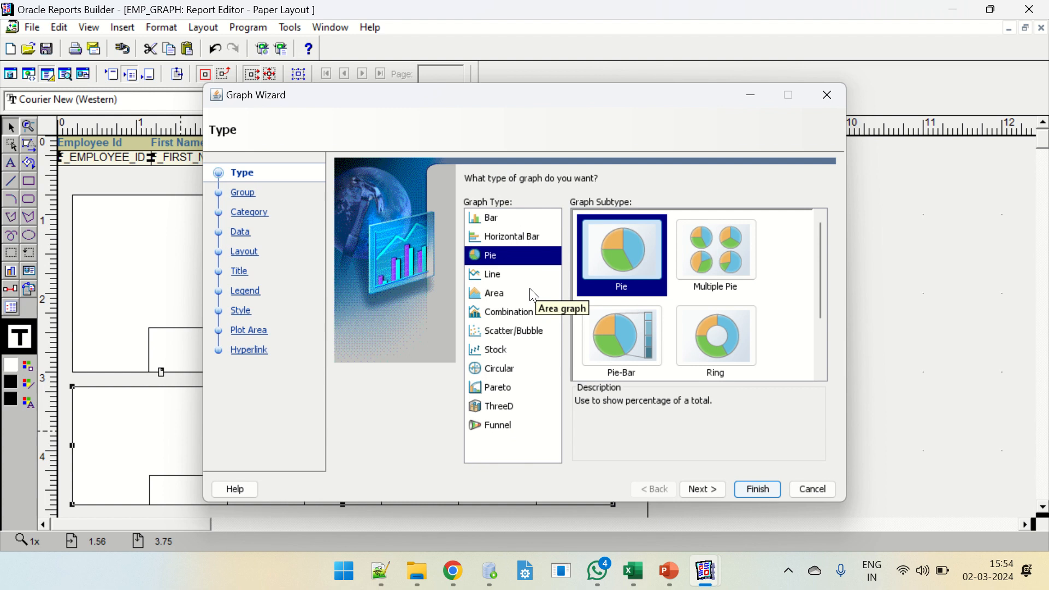
{"action": "left_click", "coordinate": [500, 334]}
{"action": "left_click", "coordinate": [624, 331]}
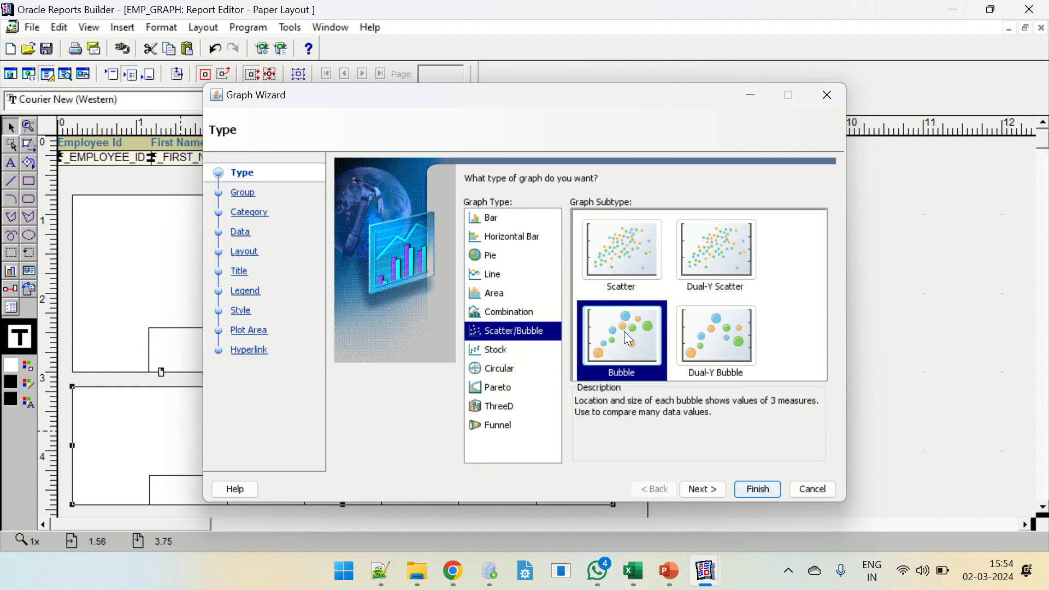
Keep G_Department_ID1 as group, Department_Name as category and AVG_SALARY as data, and try to proceed to the bubble graph's layout
{"action": "left_click", "coordinate": [709, 490]}
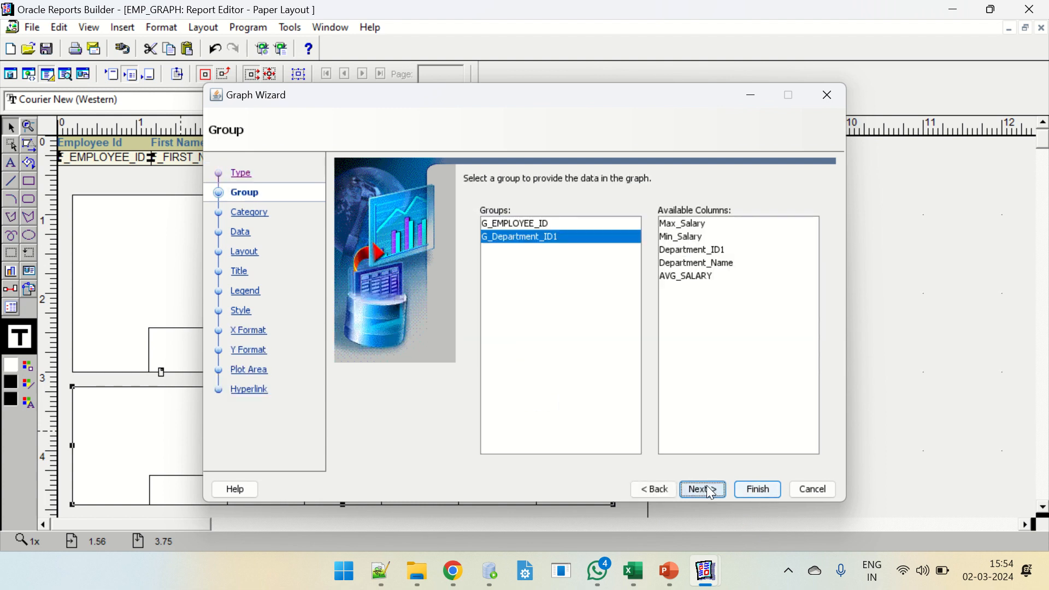
{"action": "left_click", "coordinate": [710, 491]}
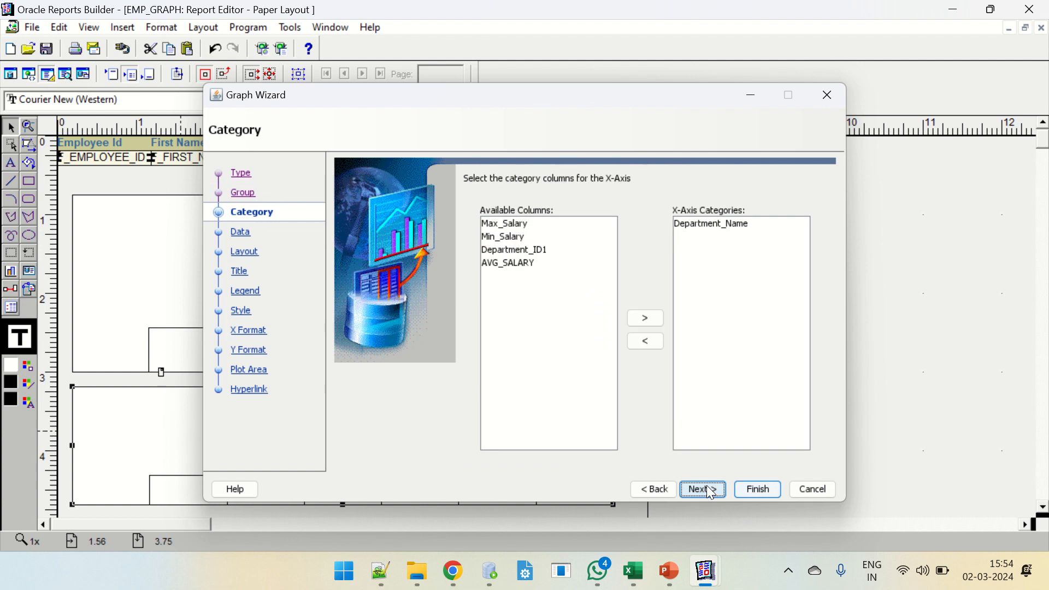
{"action": "left_click", "coordinate": [704, 490]}
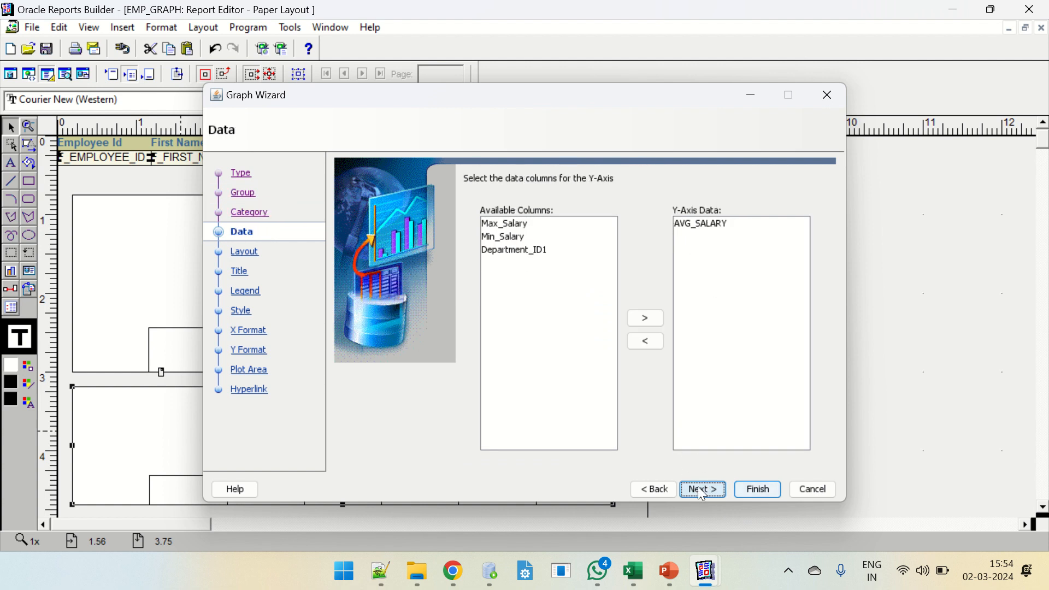
{"action": "left_click", "coordinate": [702, 492]}
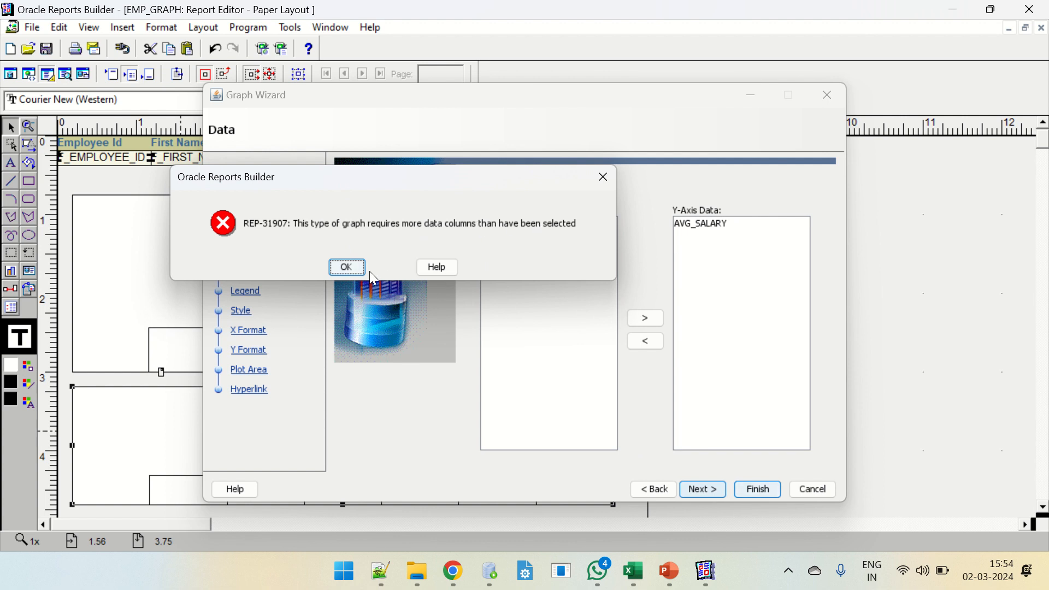
{"action": "left_click", "coordinate": [348, 267]}
Add Max_Salary and Min_Salary to AVG_SALARY as the bubble graph's data columns and proceed to its layout
{"action": "left_click", "coordinate": [697, 226]}
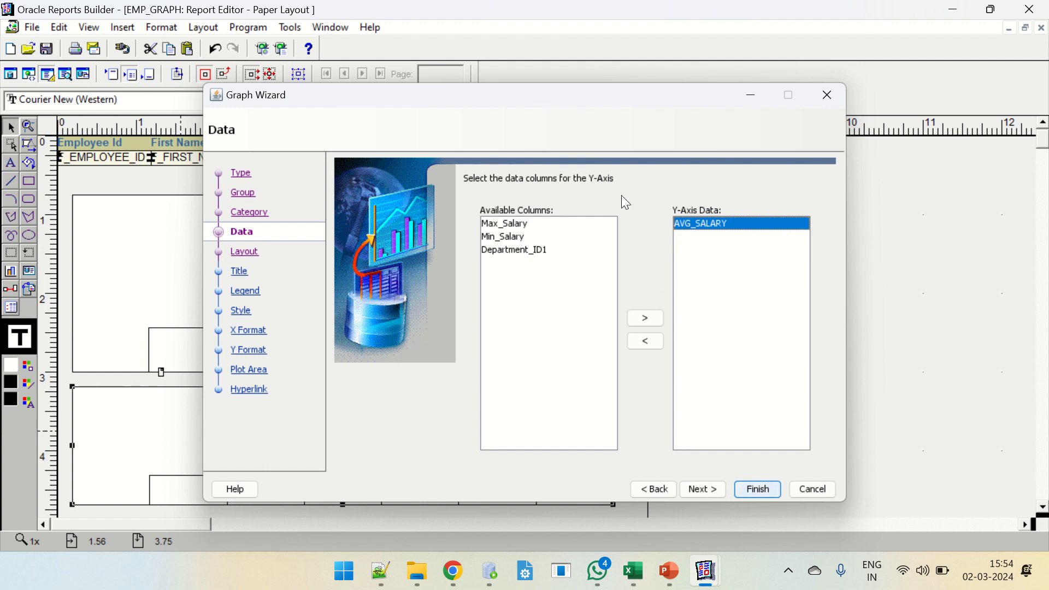
{"action": "left_click", "coordinate": [534, 225]}
{"action": "left_click", "coordinate": [645, 318]}
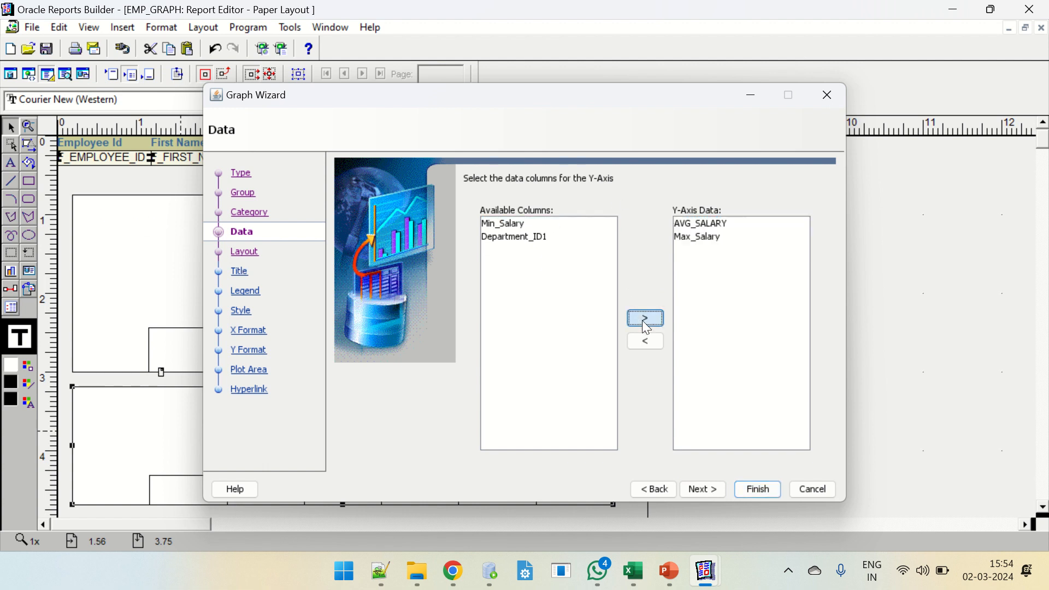
{"action": "left_click", "coordinate": [707, 488]}
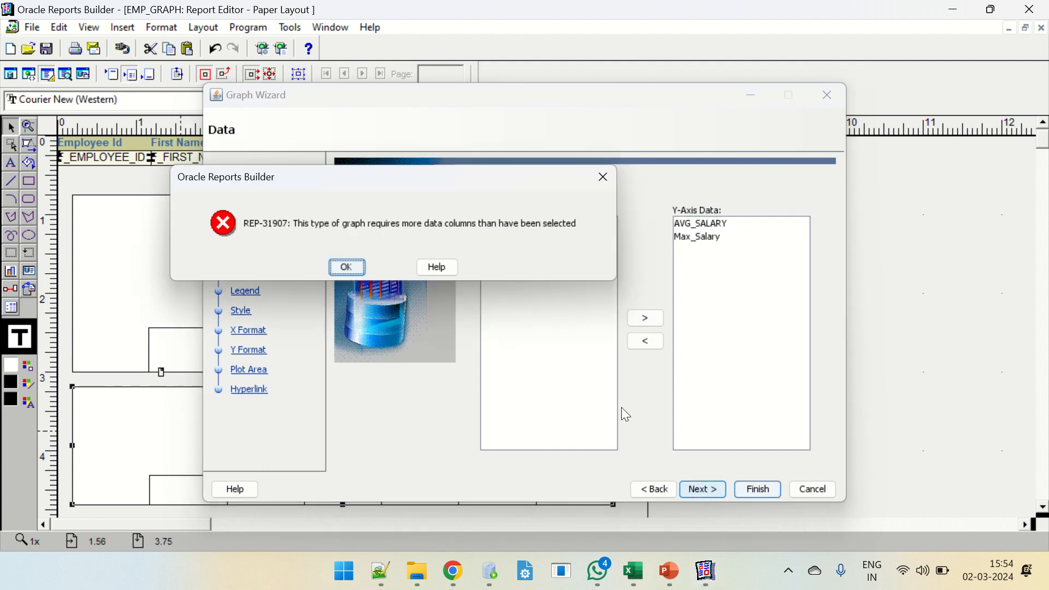
{"action": "left_click", "coordinate": [349, 278]}
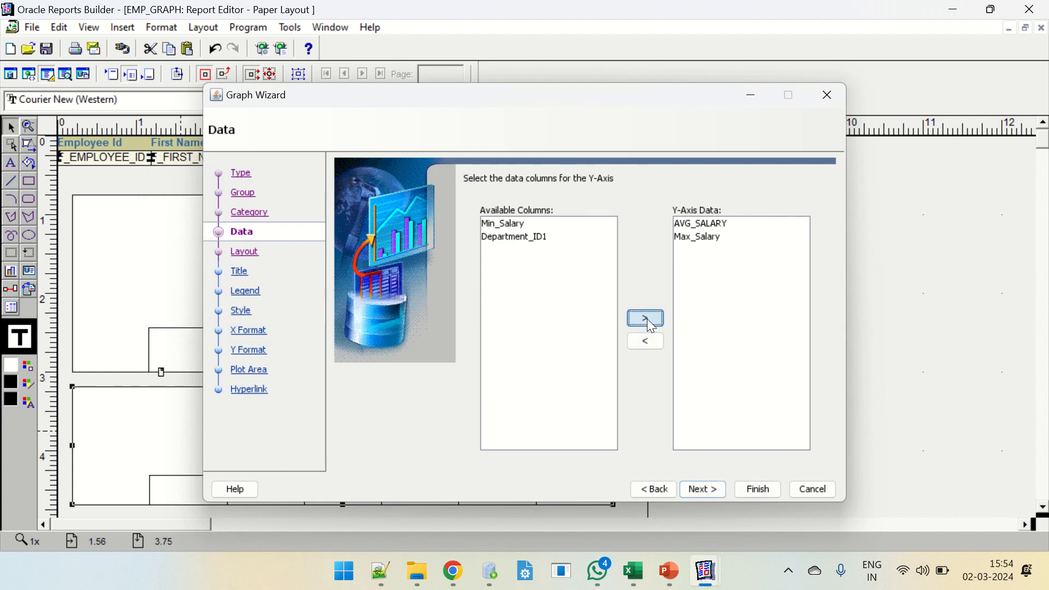
{"action": "left_click", "coordinate": [524, 226]}
{"action": "left_click", "coordinate": [655, 318]}
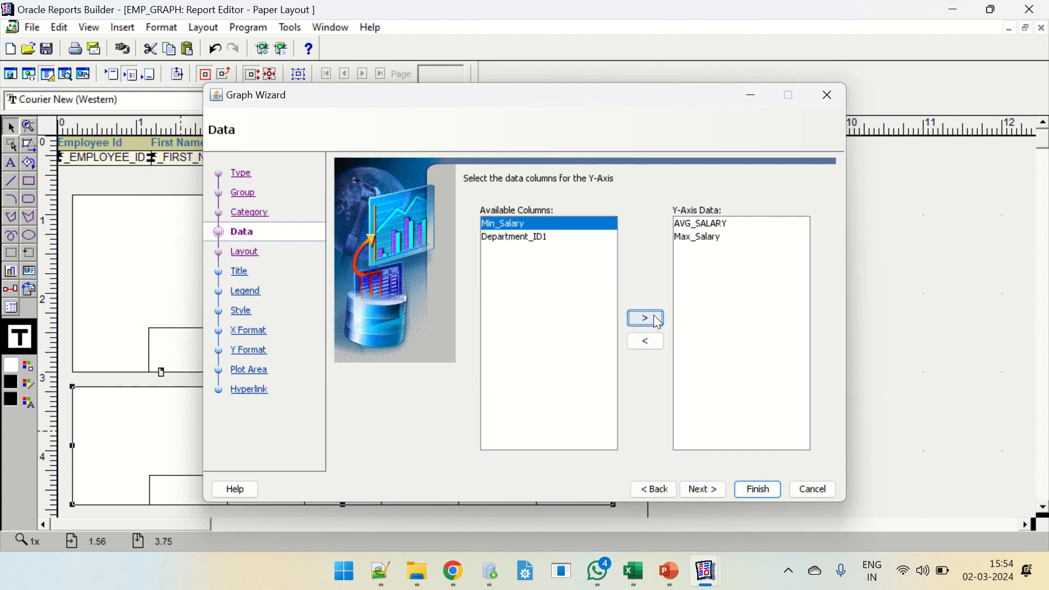
{"action": "left_click", "coordinate": [720, 494]}
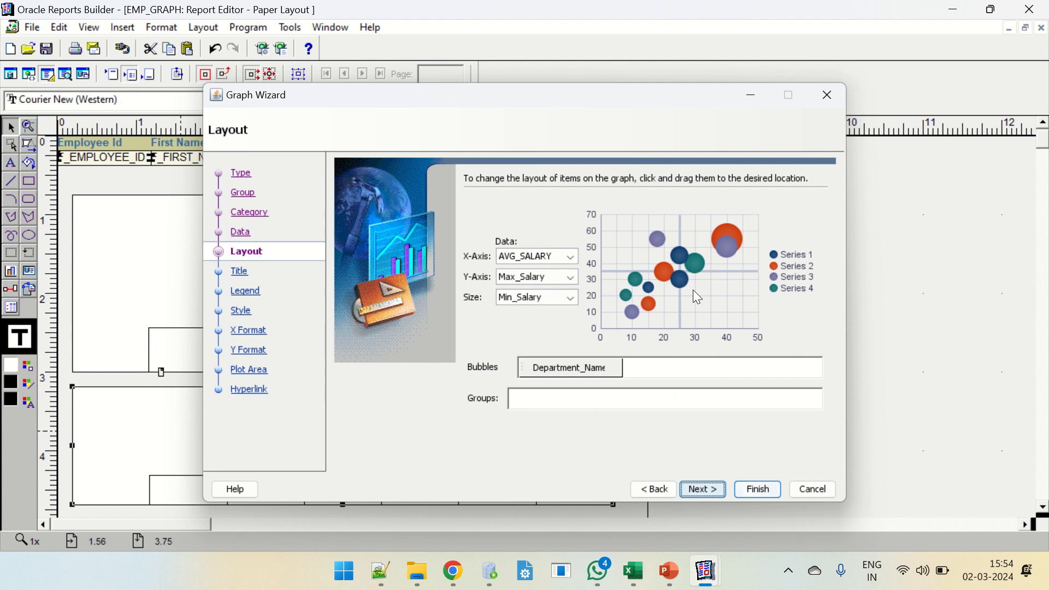
Keep the bubble graph's layout, title and legend defaults, finish the wizard and preview the report in Paper Design
{"action": "left_click", "coordinate": [707, 489]}
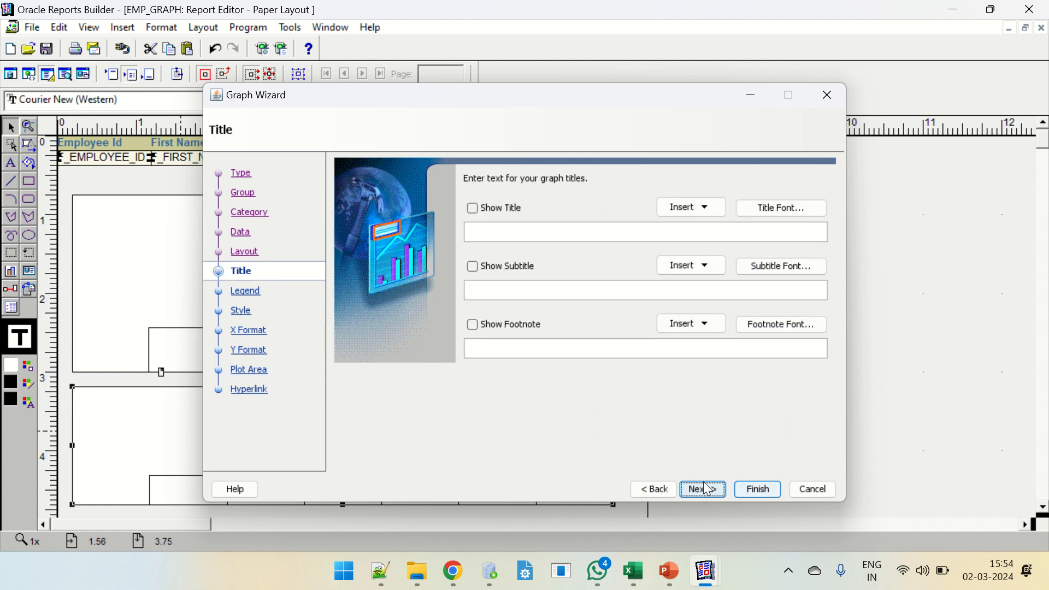
{"action": "left_click", "coordinate": [707, 489]}
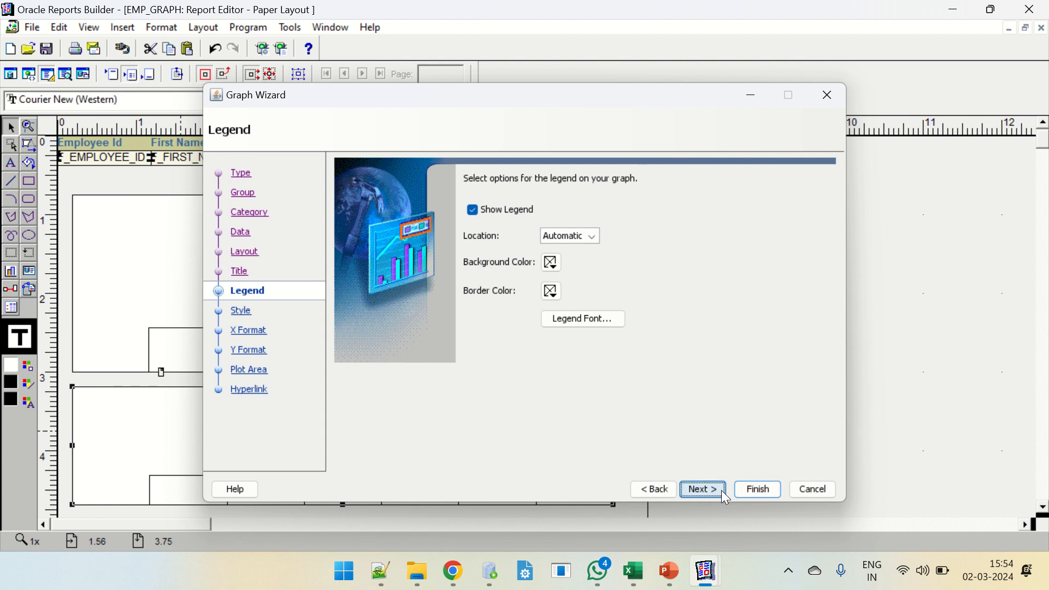
{"action": "left_click", "coordinate": [721, 490]}
{"action": "left_click", "coordinate": [757, 491]}
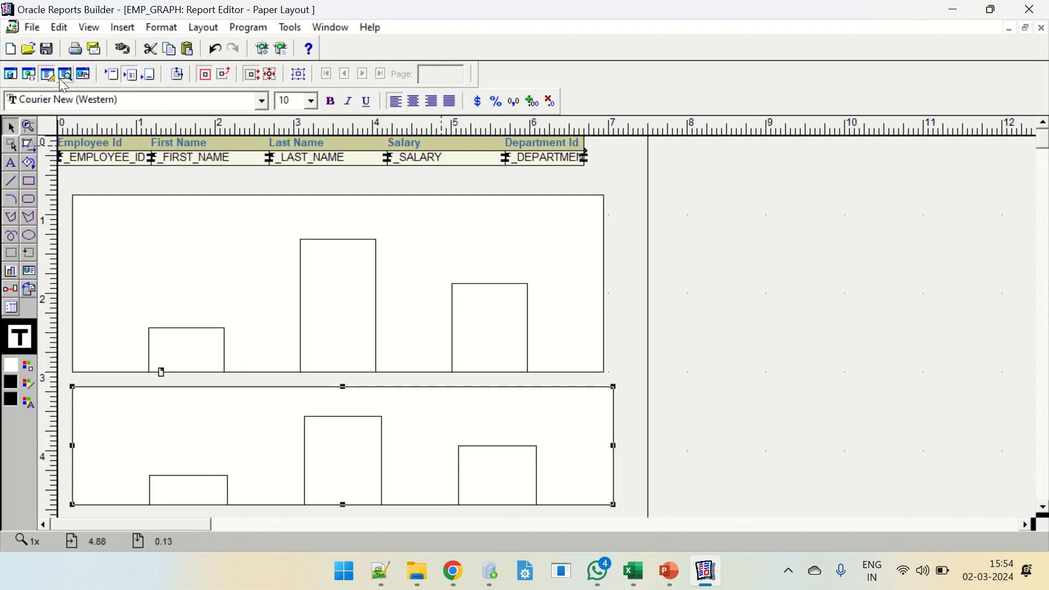
{"action": "left_click", "coordinate": [65, 74]}
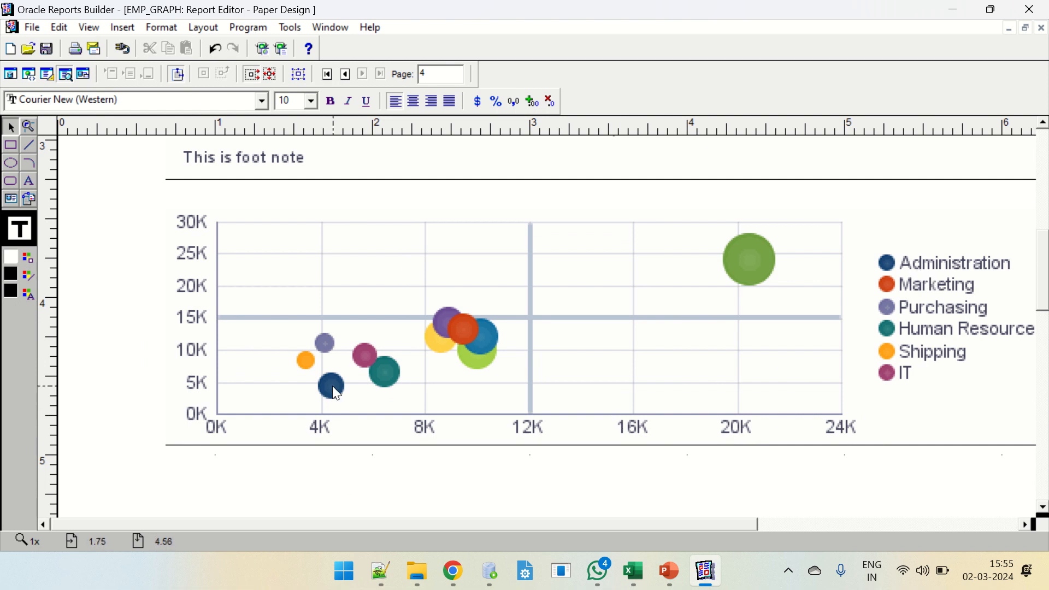
Examine the bubble graph's department bubbles, salary axes and full legend in the preview, and return to the Paper Layout
{"action": "left_click", "coordinate": [211, 390]}
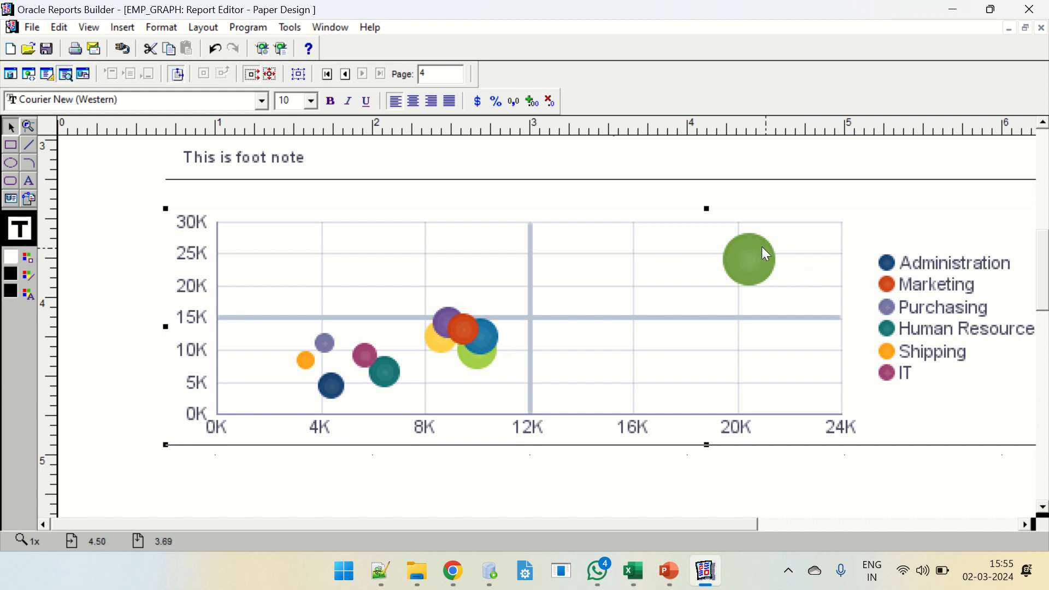
{"action": "mouse_move", "coordinate": [1047, 283]}
{"action": "left_mouse_down"}
{"action": "mouse_move", "coordinate": [1048, 227]}
{"action": "mouse_move", "coordinate": [1048, 287]}
{"action": "left_mouse_up"}
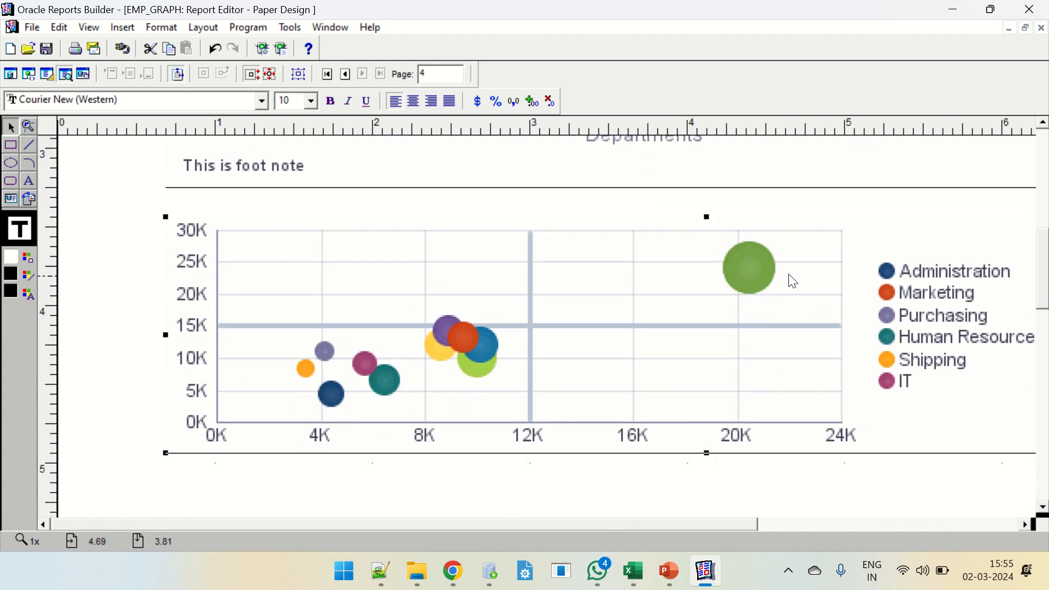
{"action": "left_click_drag", "start_coordinate": [720, 519], "coordinate": [853, 521]}
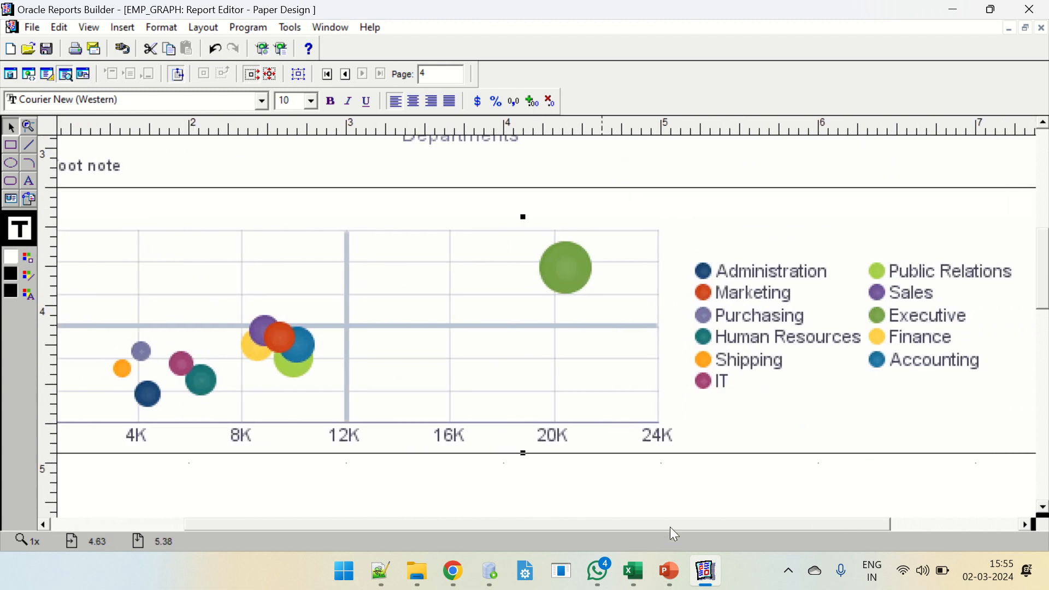
{"action": "left_click_drag", "start_coordinate": [670, 525], "coordinate": [593, 527]}
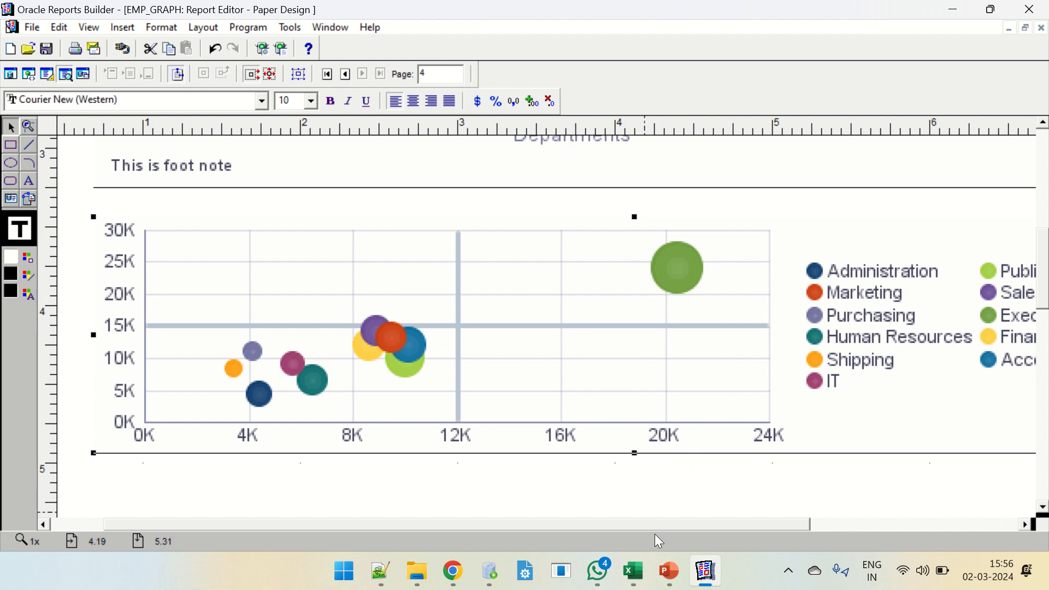
{"action": "left_click_drag", "start_coordinate": [660, 523], "coordinate": [544, 525]}
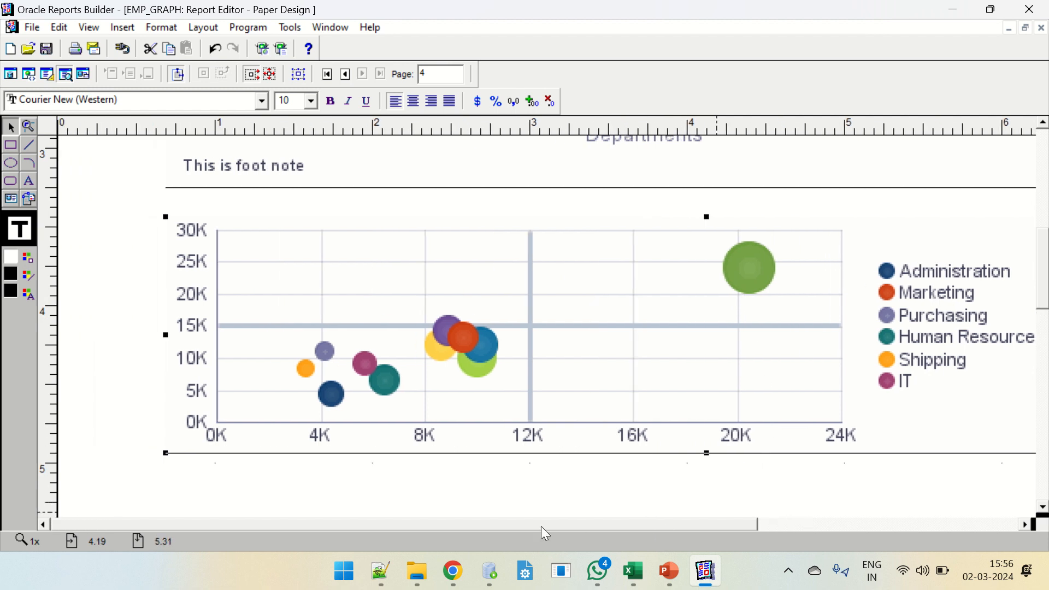
{"action": "left_click", "coordinate": [47, 75]}
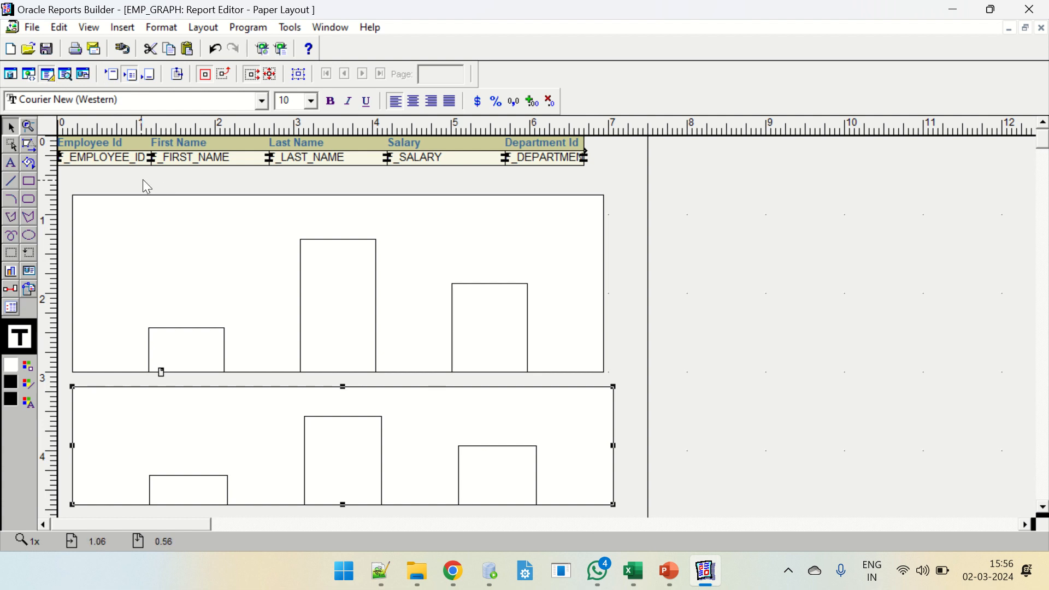
{"action": "key", "text": "ctrl+shift+k"}
{"action": "key", "text": "Return"}
{"action": "mouse_move", "coordinate": [650, 11]}
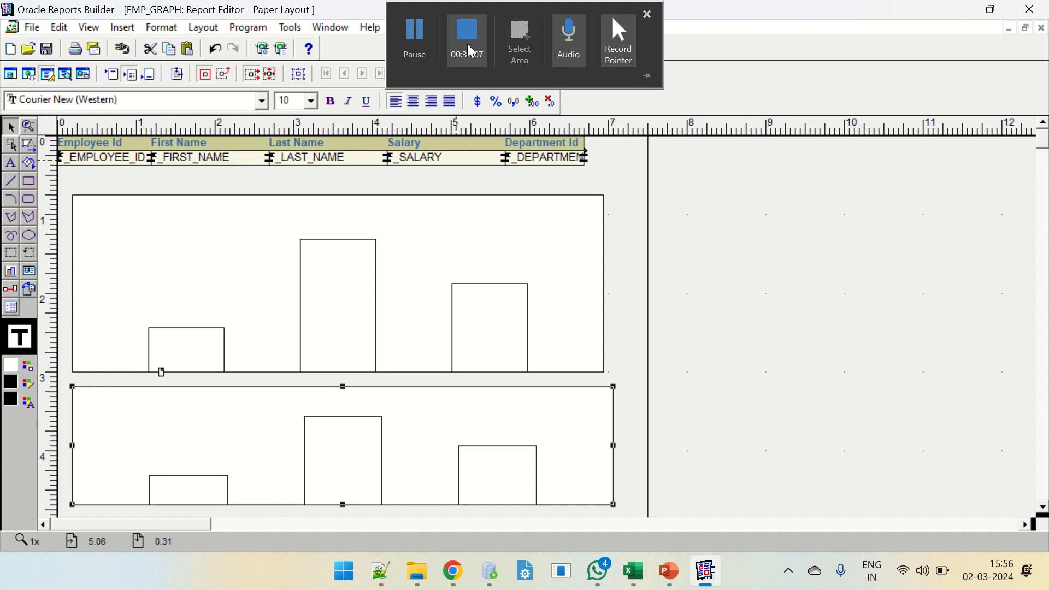